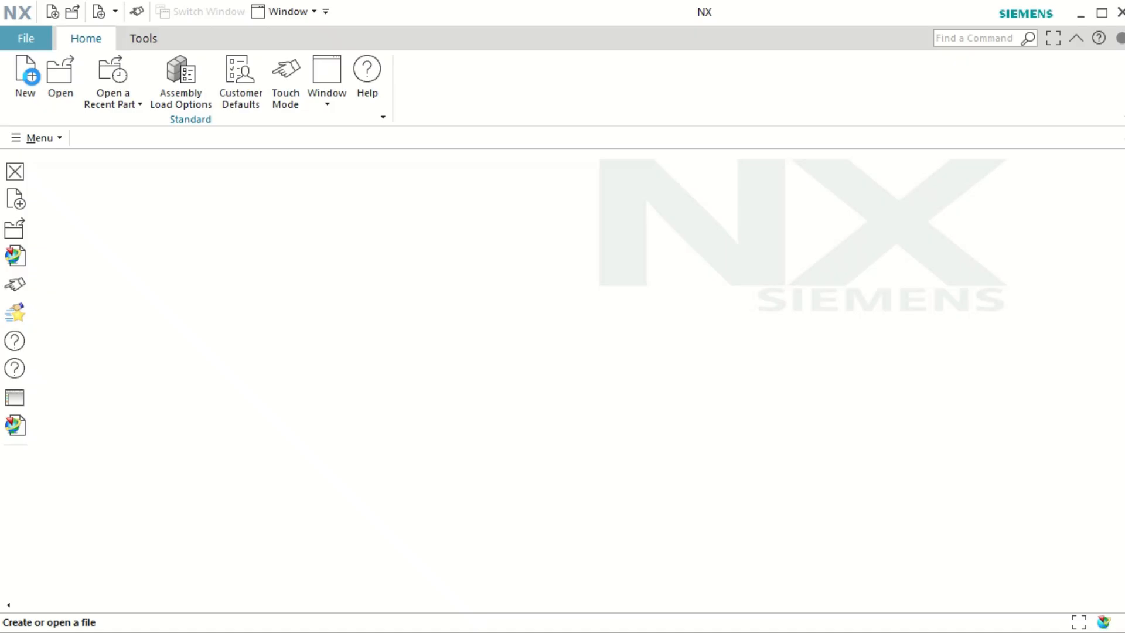
# Step: Start a new file from the Sheet Metal template in millimetres and name it Auto_Bracket
pyautogui.hotkey('ctrl', 'n')
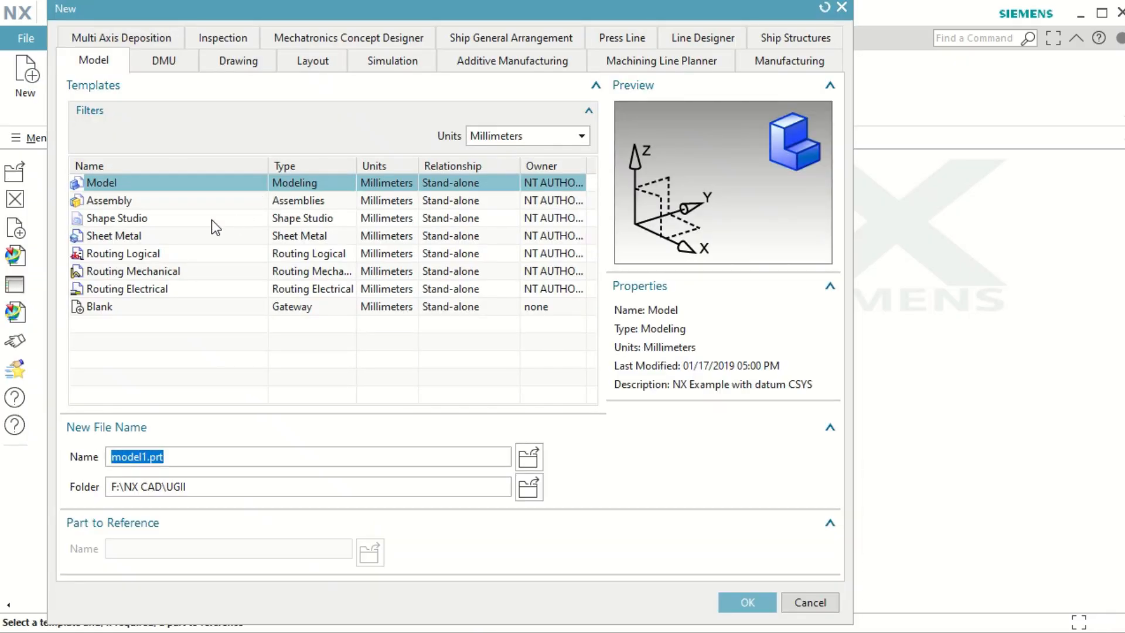
pyautogui.click(147, 221)
pyautogui.click(139, 237)
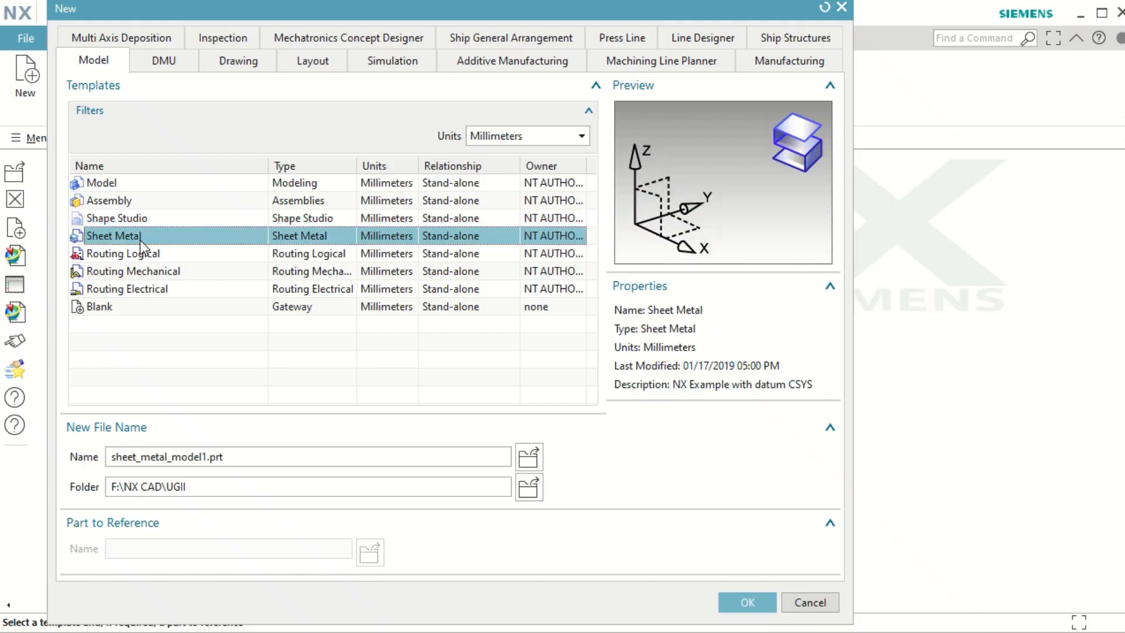
pyautogui.doubleClick(206, 458)
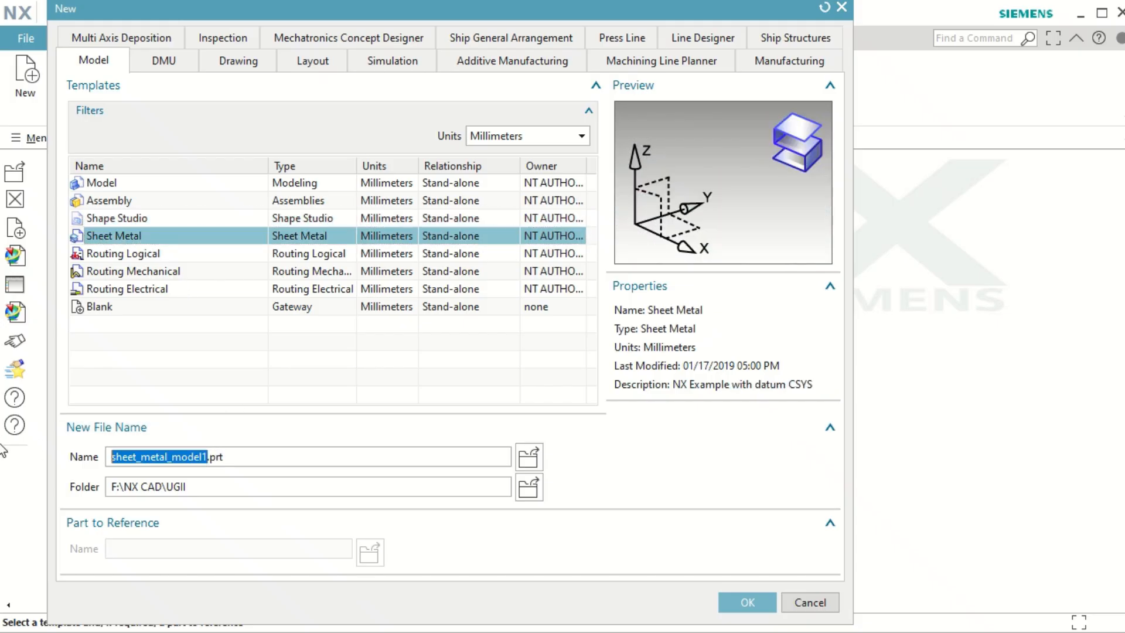
pyautogui.write('Auto')
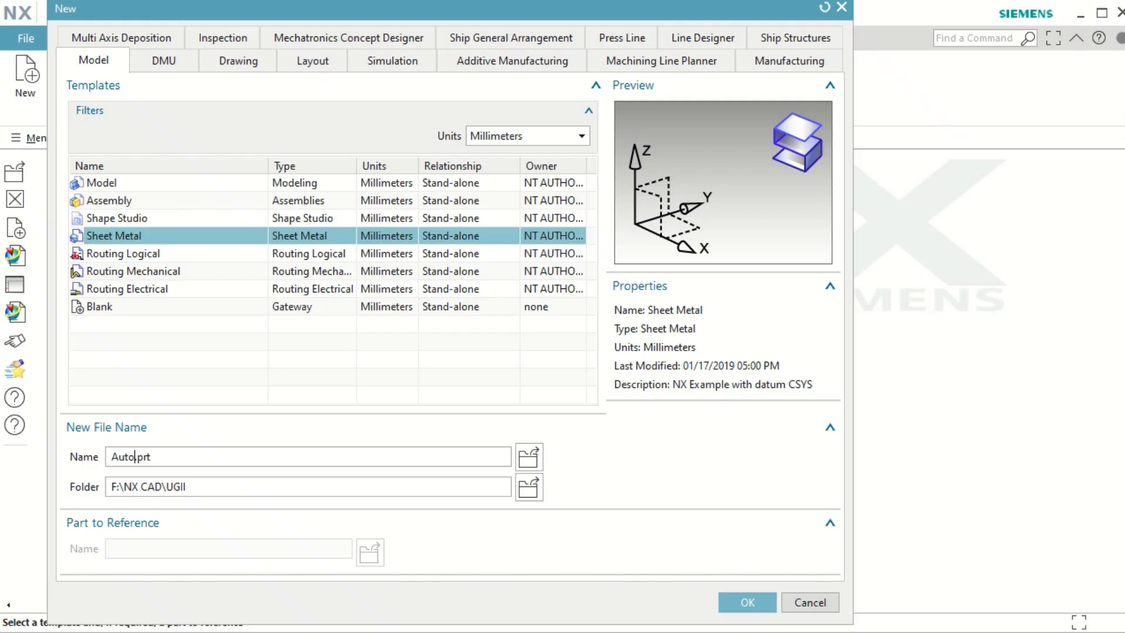
pyautogui.write('_Bracket')
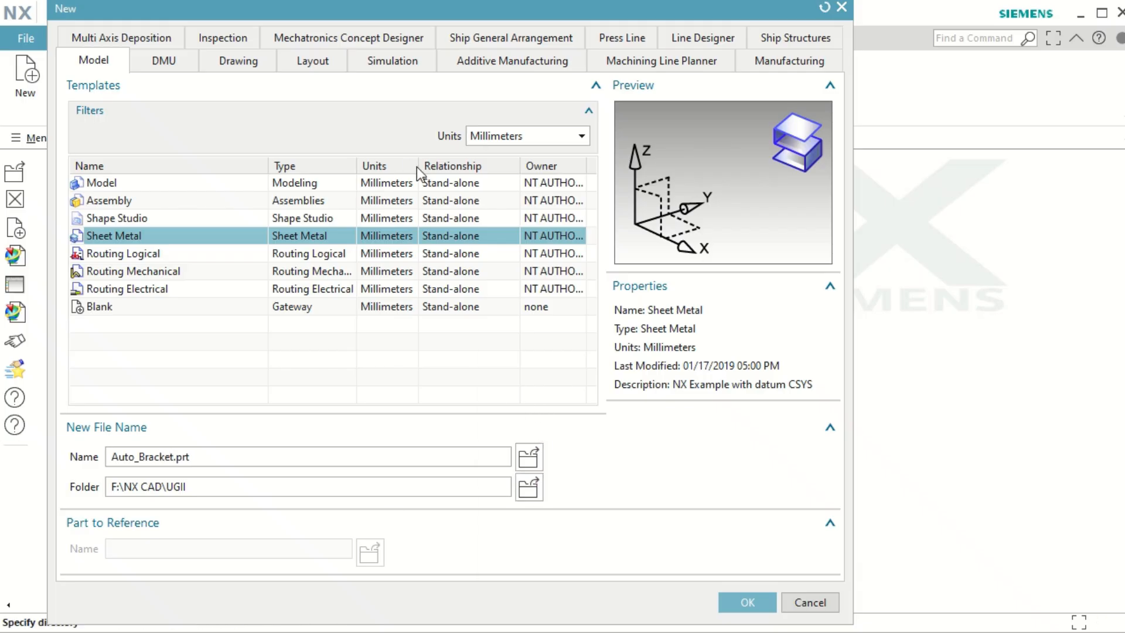
# Step: Set the new part's folder to E:\NX CAD and create the file
pyautogui.click(529, 360)
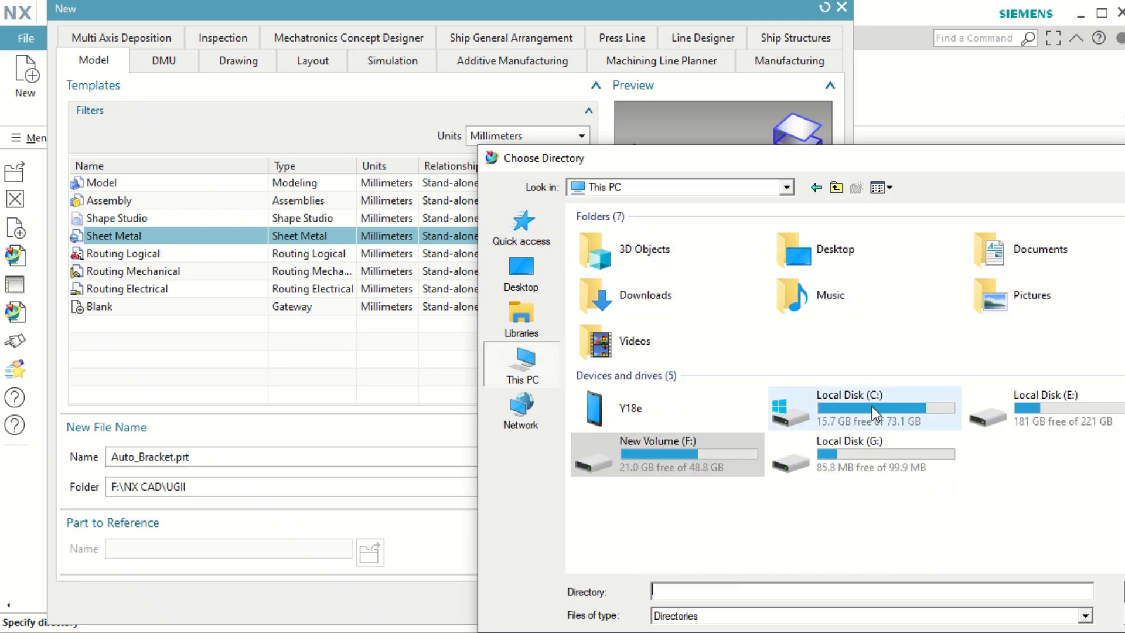
pyautogui.doubleClick(1047, 417)
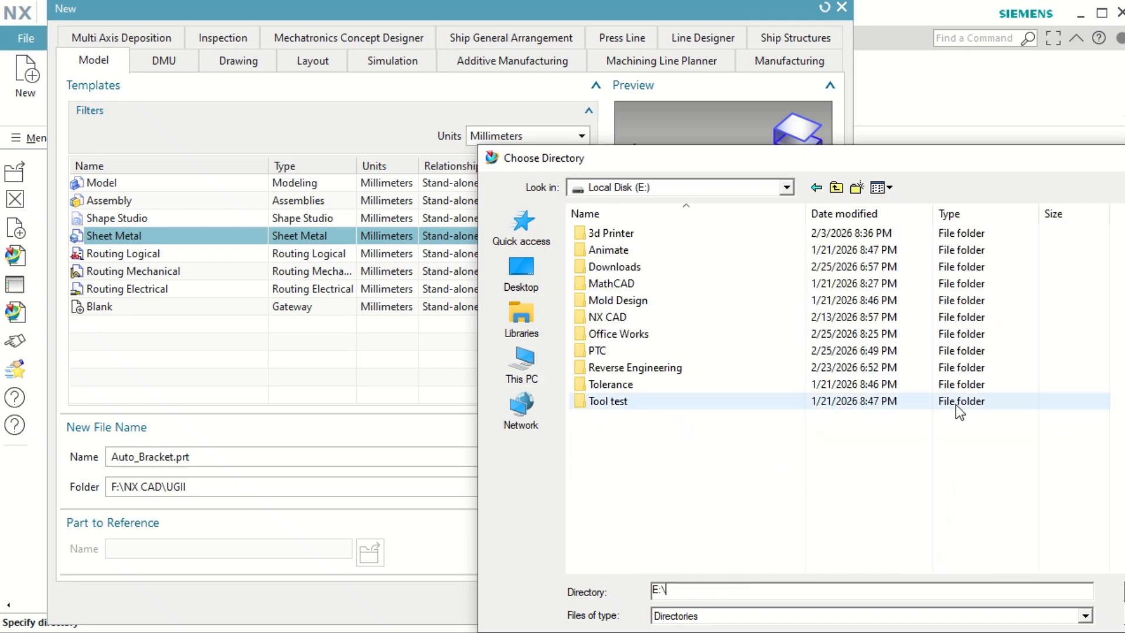
pyautogui.doubleClick(649, 318)
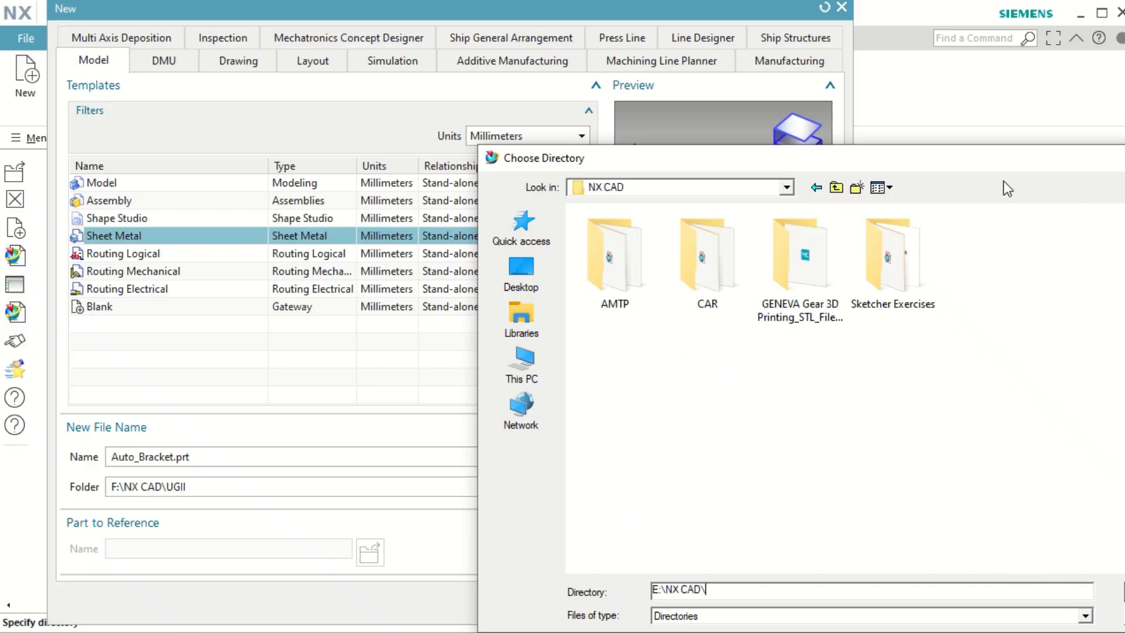
pyautogui.moveTo(1009, 166); pyautogui.dragTo(940, 159)
pyautogui.click(1086, 587)
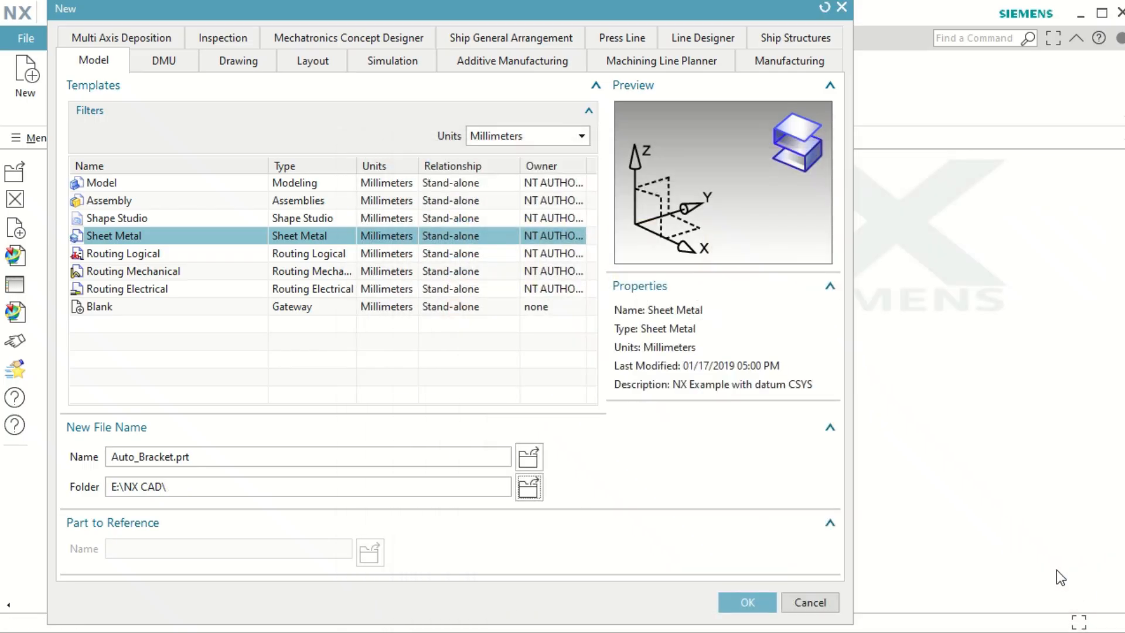
pyautogui.click(747, 605)
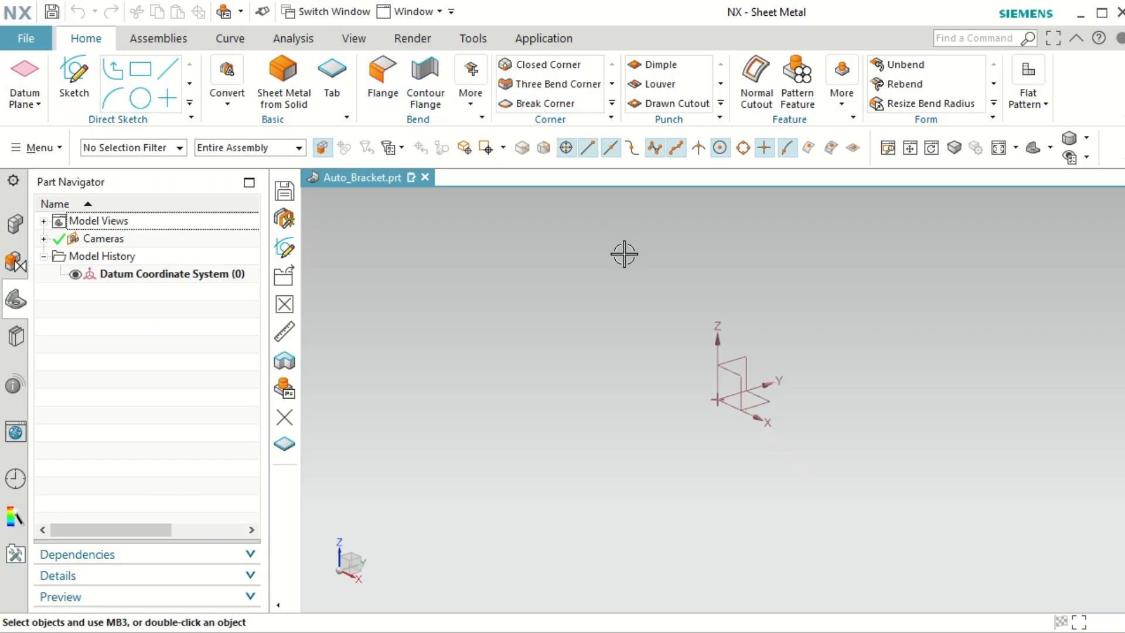
# Step: Check the Tab command's default parameters, and switch to the Sheet Metal Design worksheet in Mathcad to examine the bracket drawing's views and dimensions
pyautogui.click(336, 77)
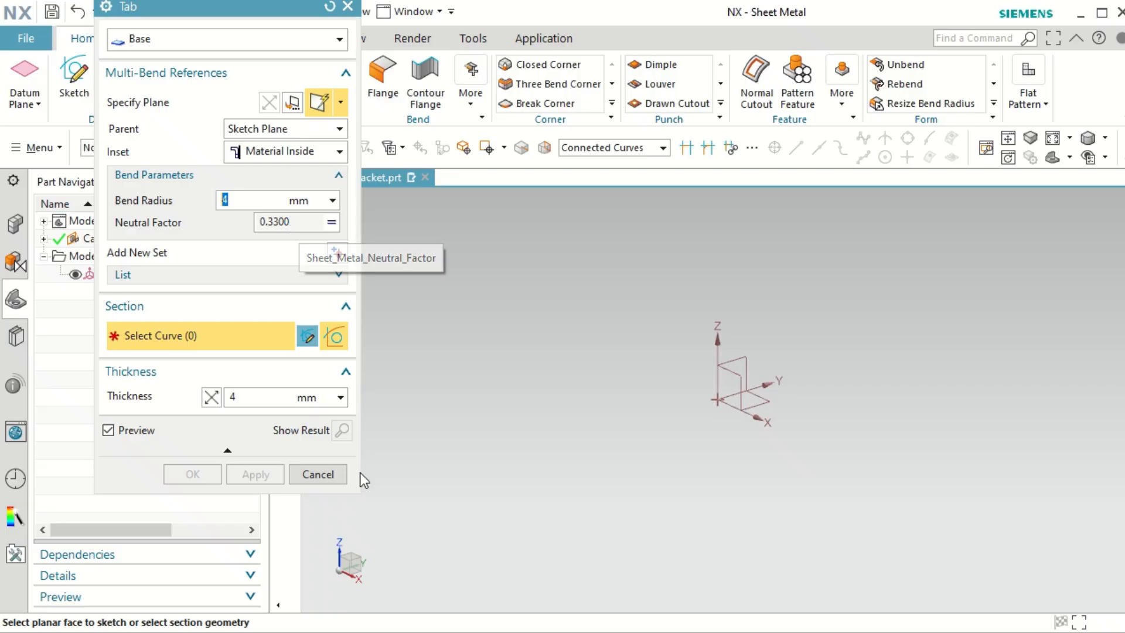
pyautogui.click(325, 477)
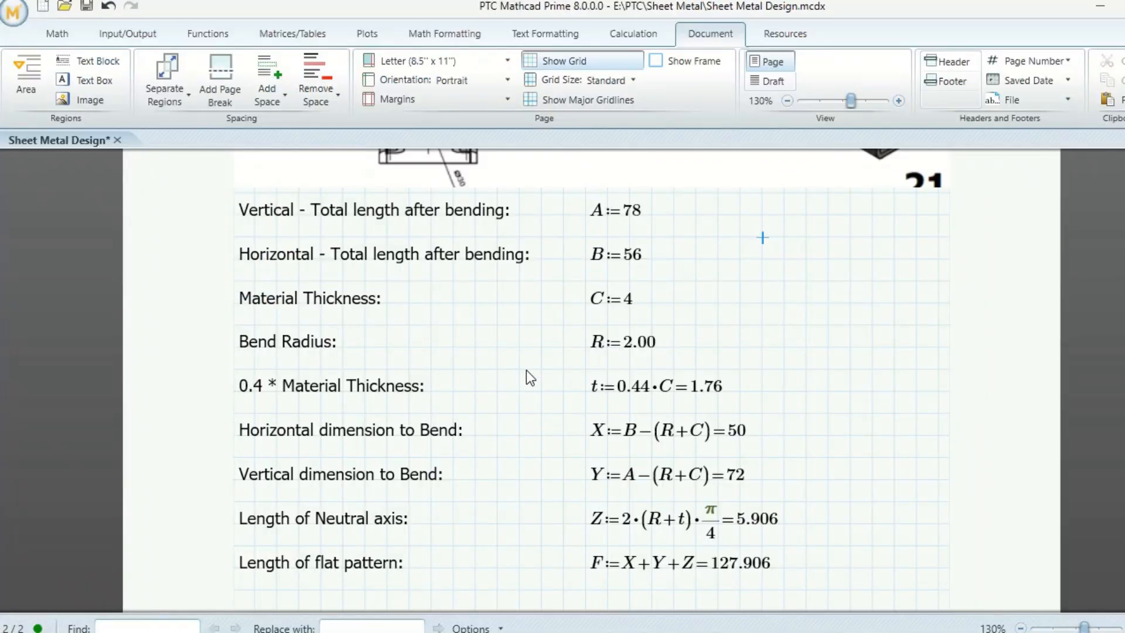
pyautogui.scroll(10, 526, 361)
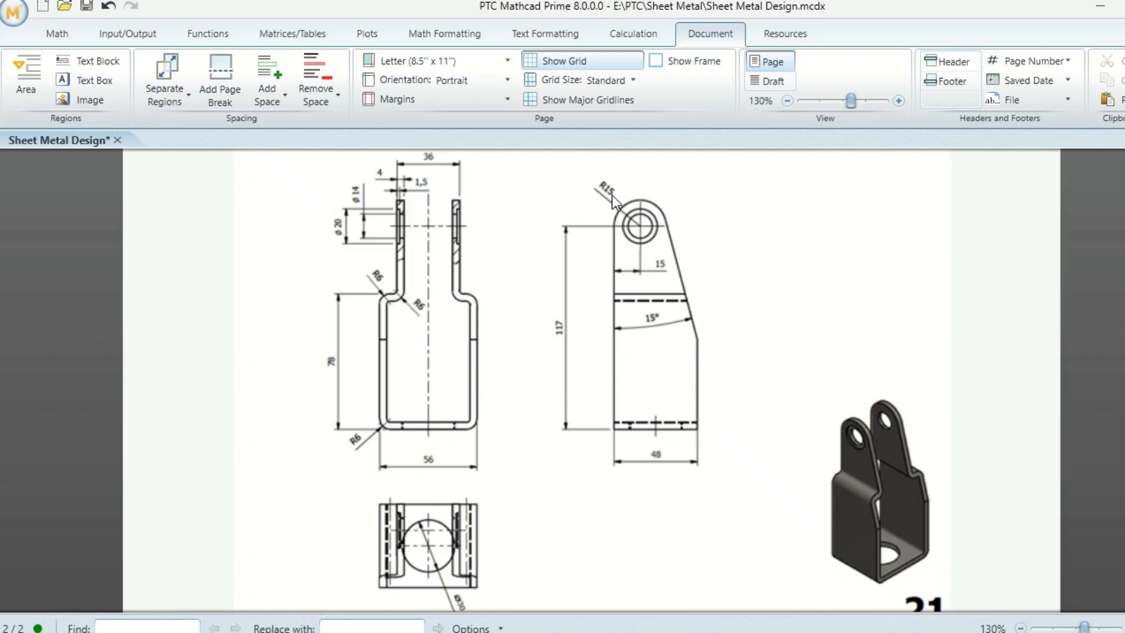
pyautogui.scroll(-1, 607, 350)
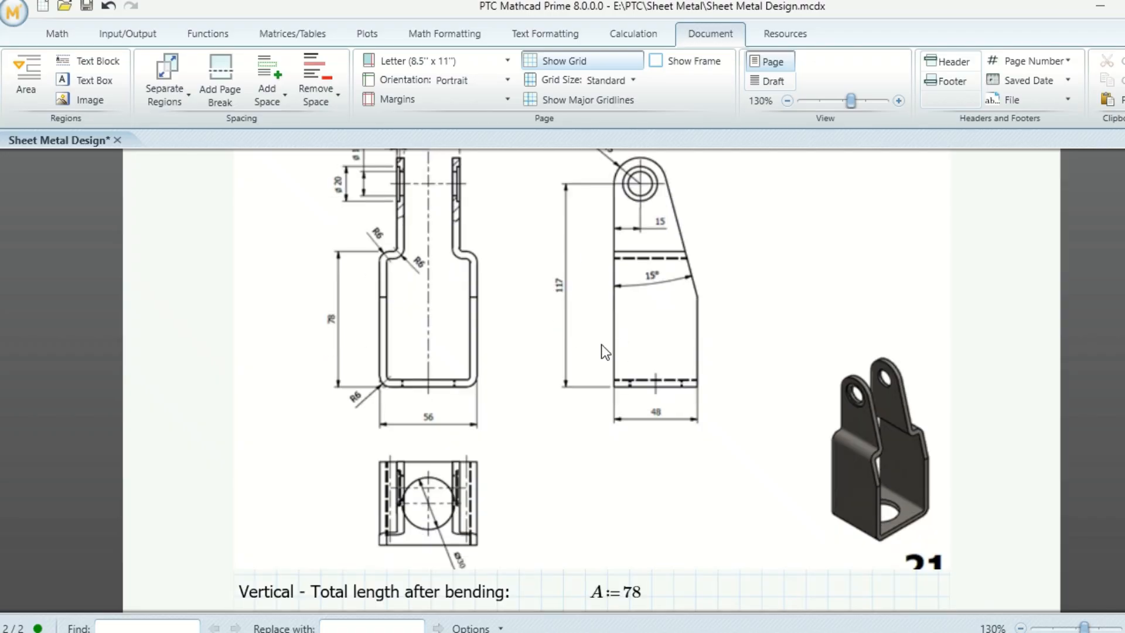
pyautogui.scroll(1, 554, 341)
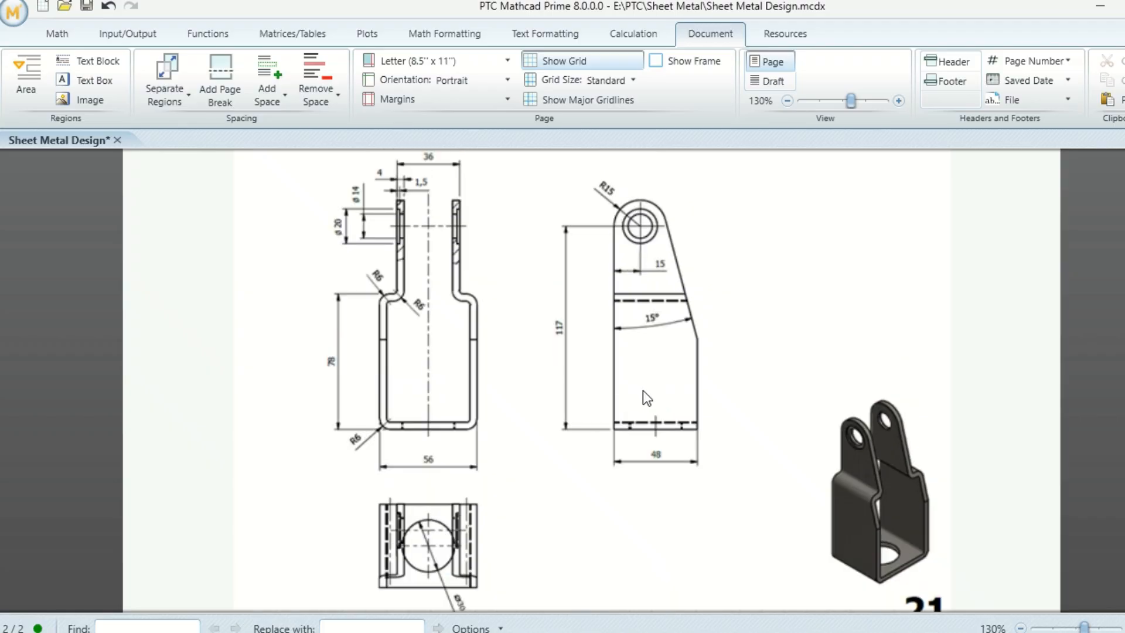
pyautogui.scroll(-1, 643, 390)
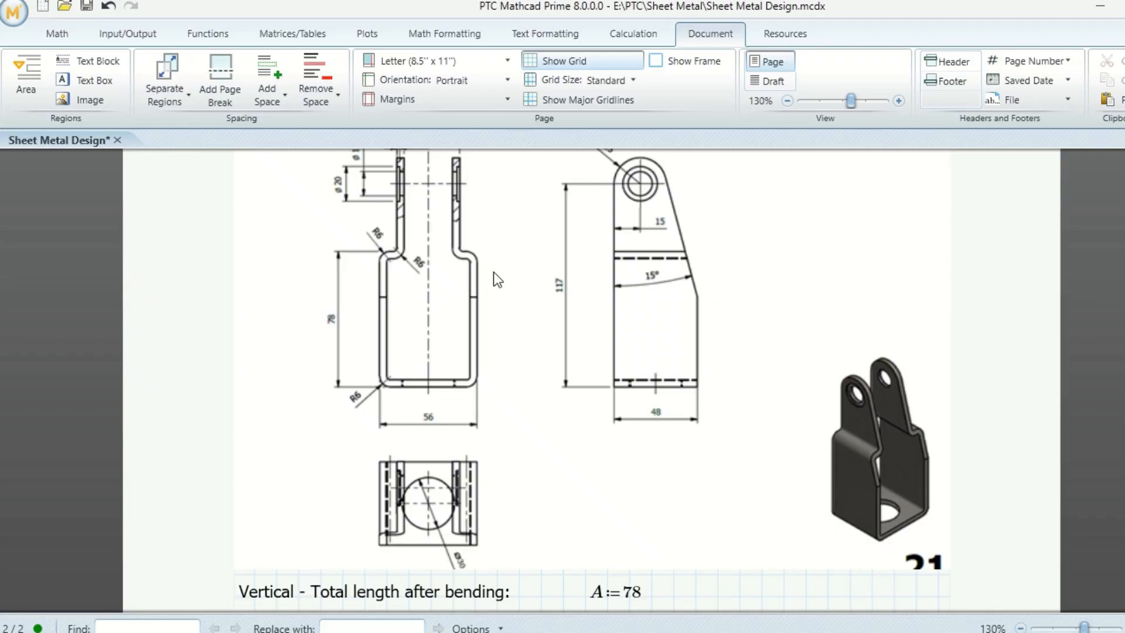
pyautogui.scroll(1, 506, 376)
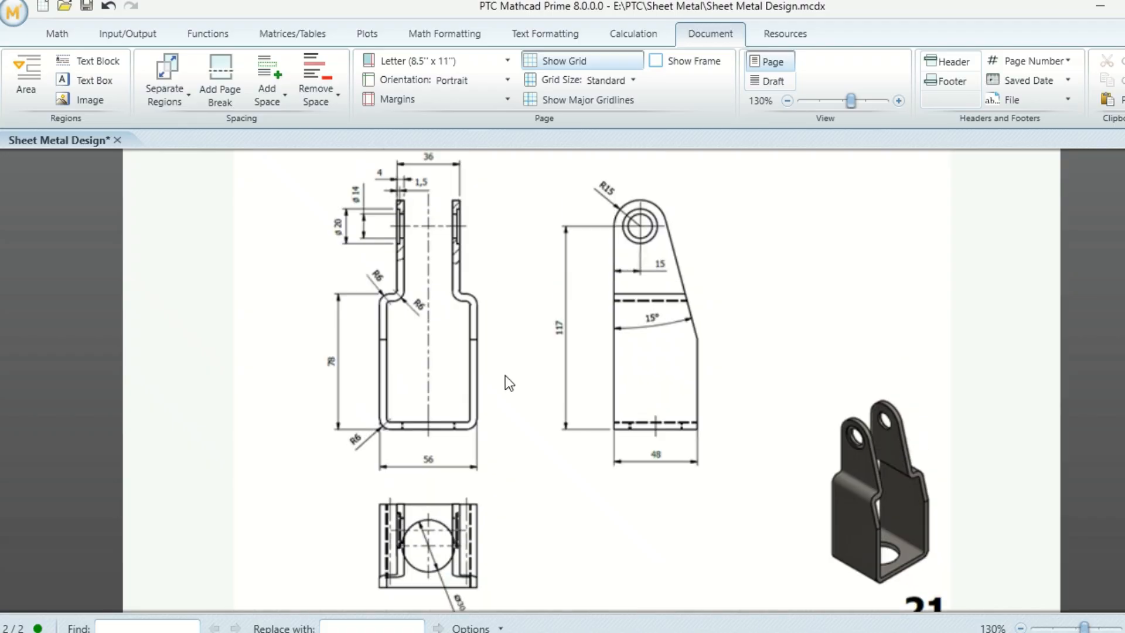
pyautogui.scroll(-2, 505, 376)
pyautogui.scroll(-3, 505, 375)
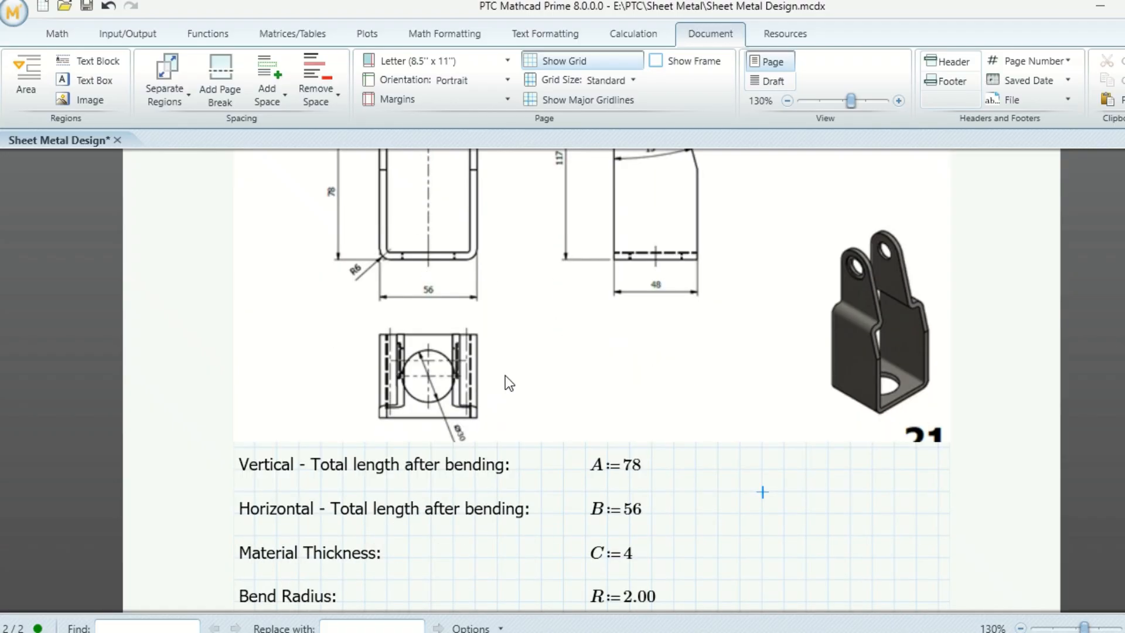
pyautogui.scroll(2, 505, 373)
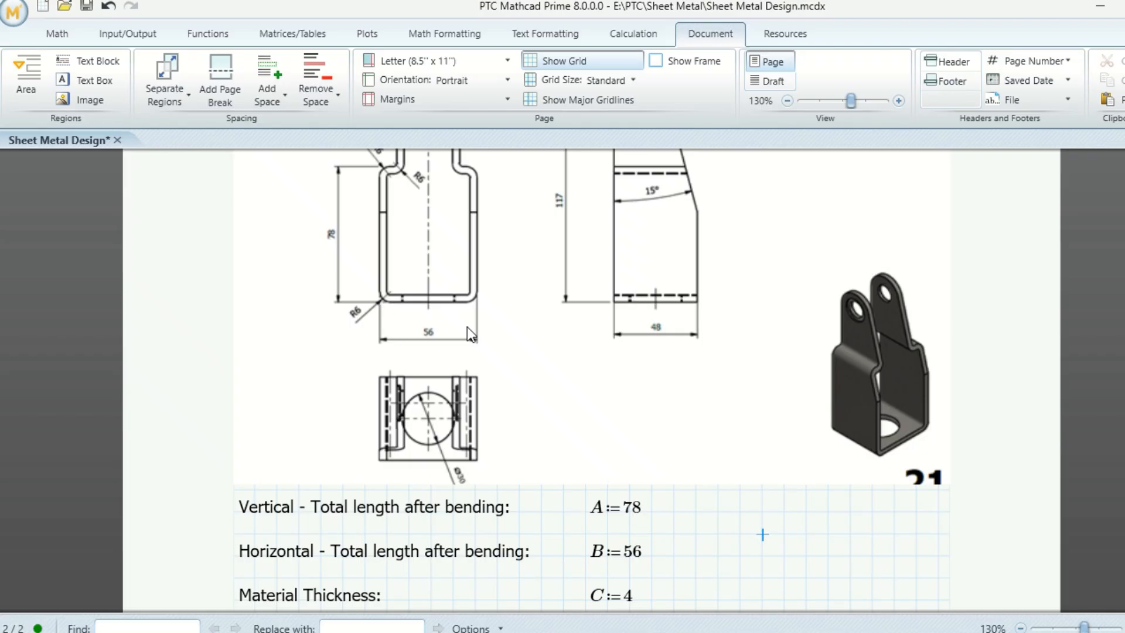
pyautogui.scroll(-1, 555, 470)
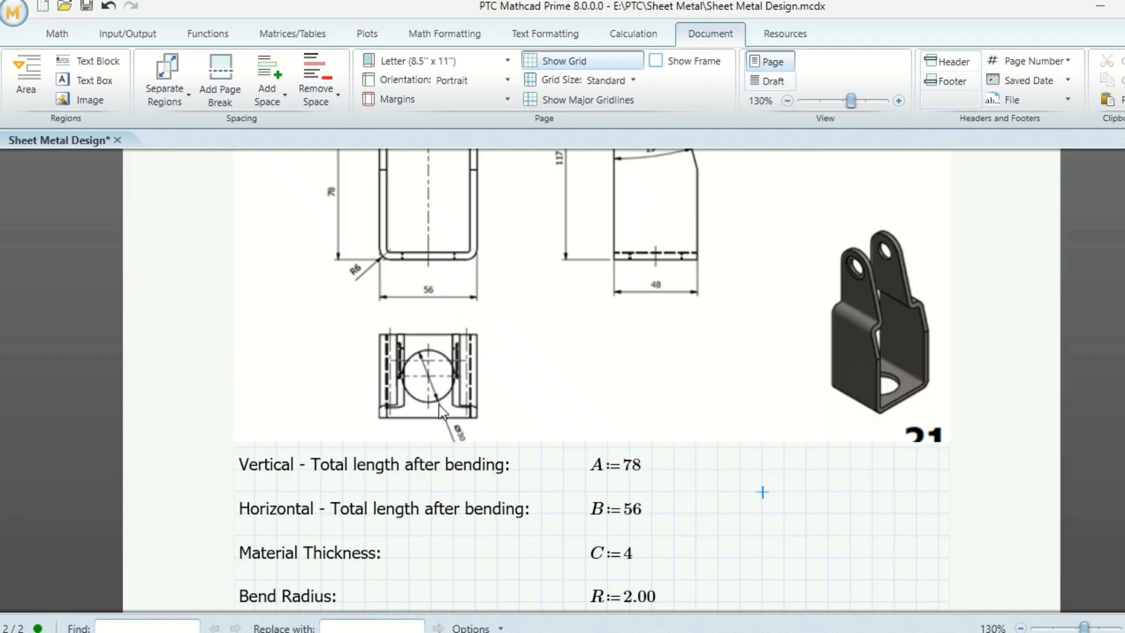
pyautogui.scroll(3, 439, 401)
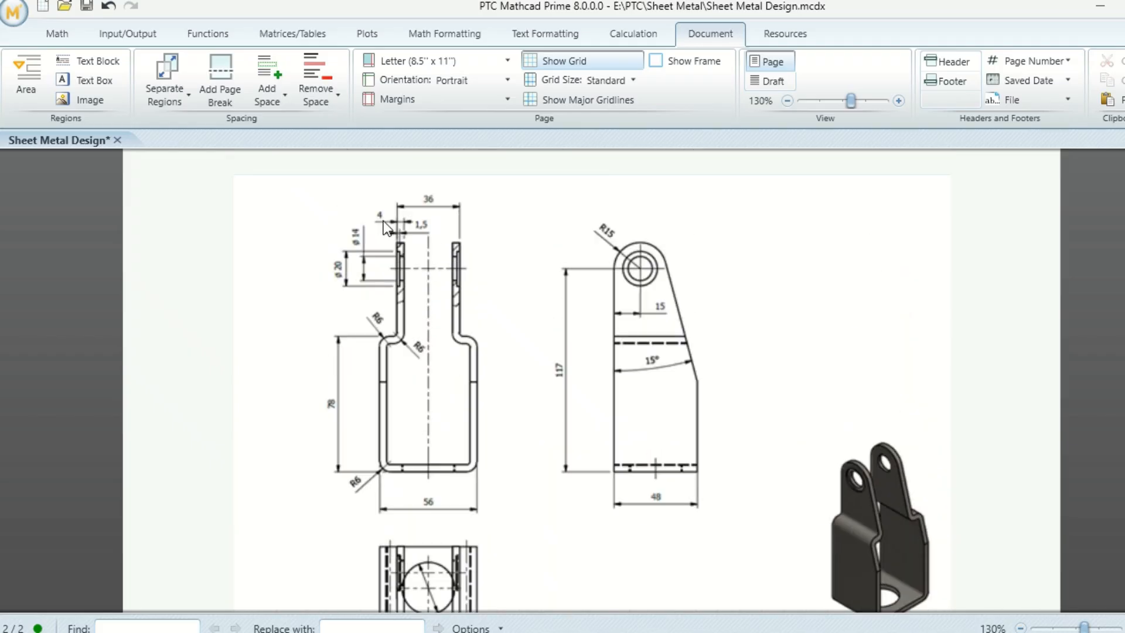
# Step: Examine the worksheet's material thickness, bend radius, neutral axis and flat pattern length calculations below the bracket drawing
pyautogui.scroll(-4, 497, 440)
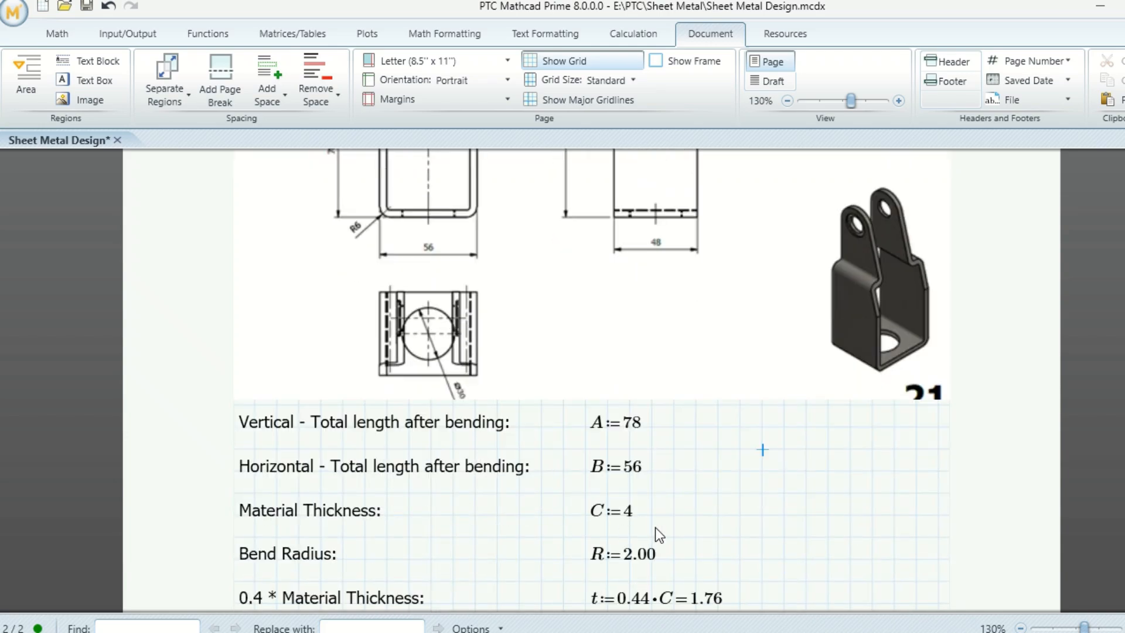
pyautogui.scroll(-2, 580, 531)
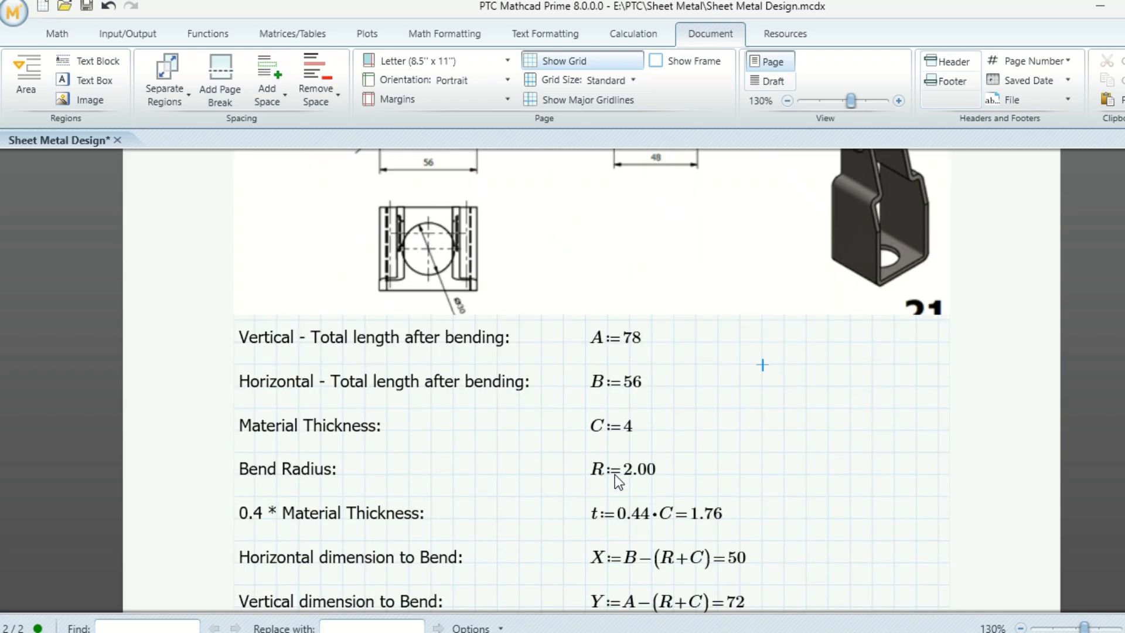
pyautogui.click(718, 474)
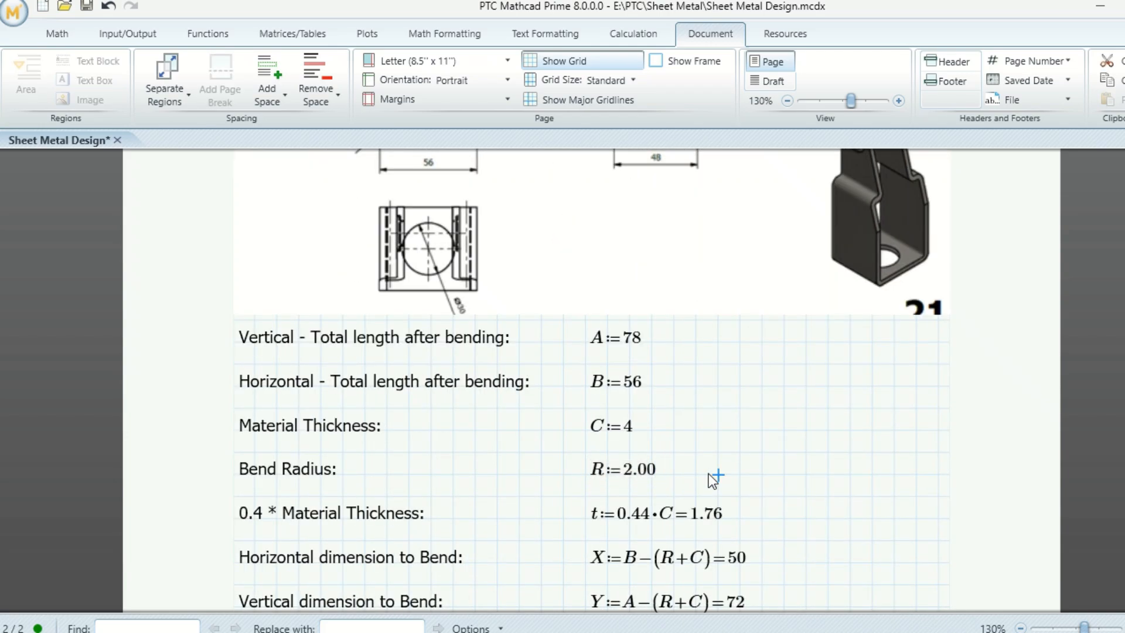
pyautogui.scroll(2, 566, 393)
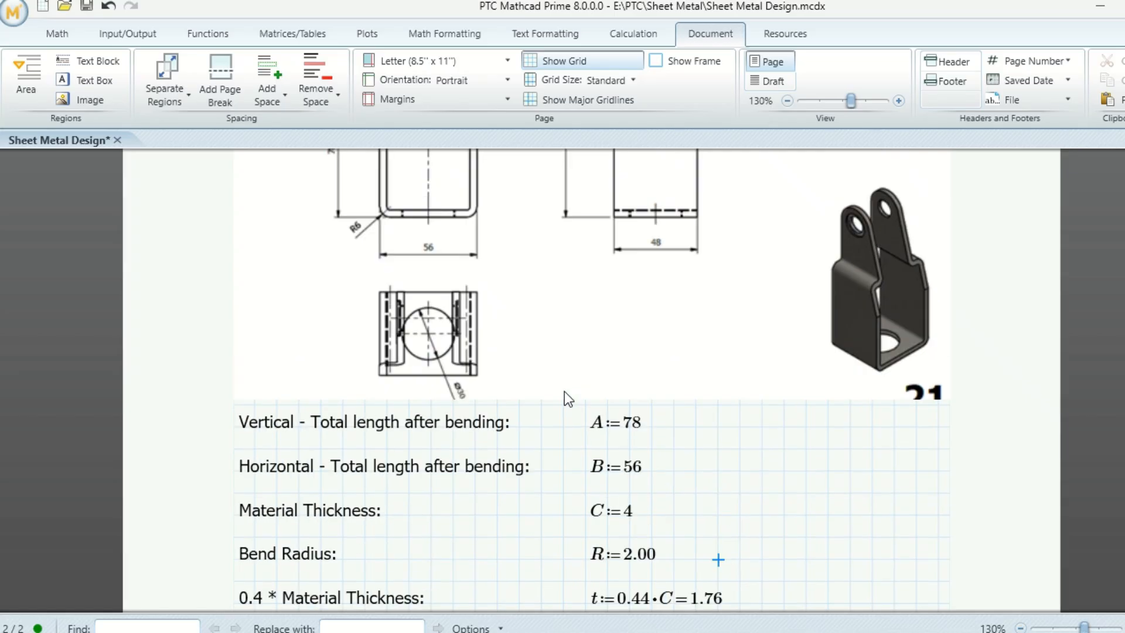
pyautogui.scroll(-5, 792, 522)
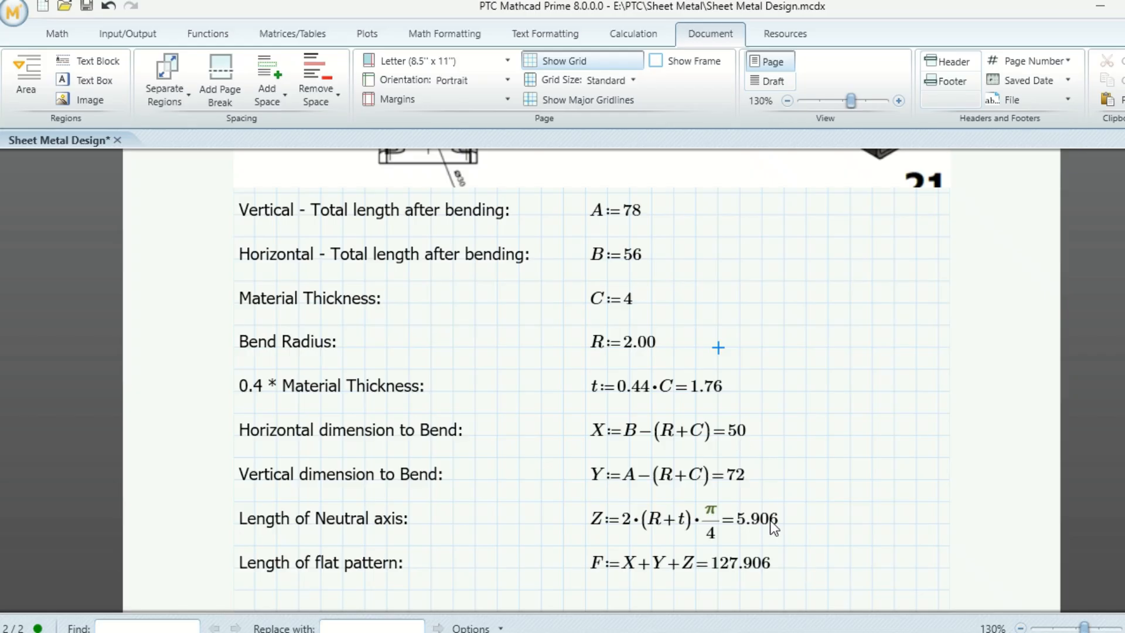
pyautogui.scroll(2, 762, 516)
pyautogui.scroll(2, 762, 518)
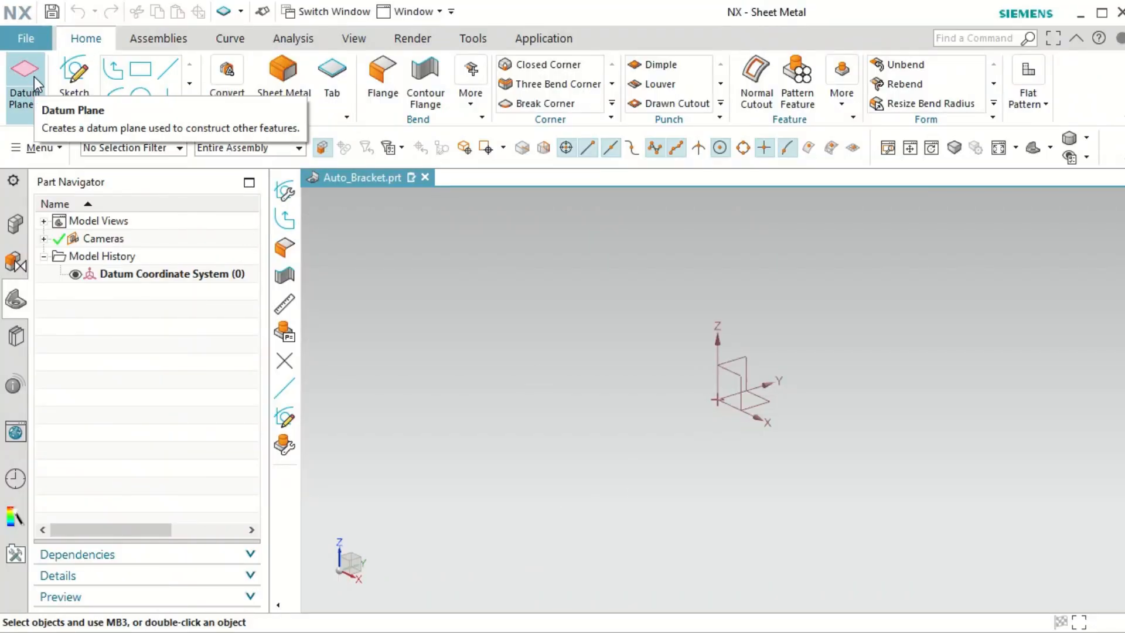
# Step: Switch back to NX, start a base Tab and create its section sketch on the XY plane of the datum coordinate system
pyautogui.click(70, 82)
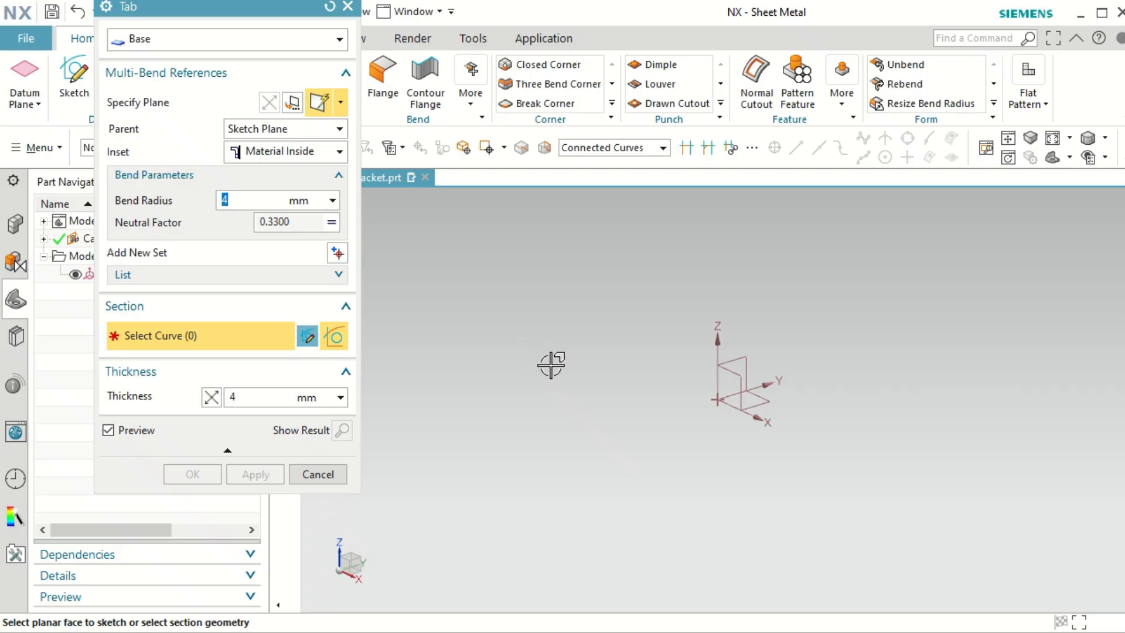
pyautogui.click(306, 340)
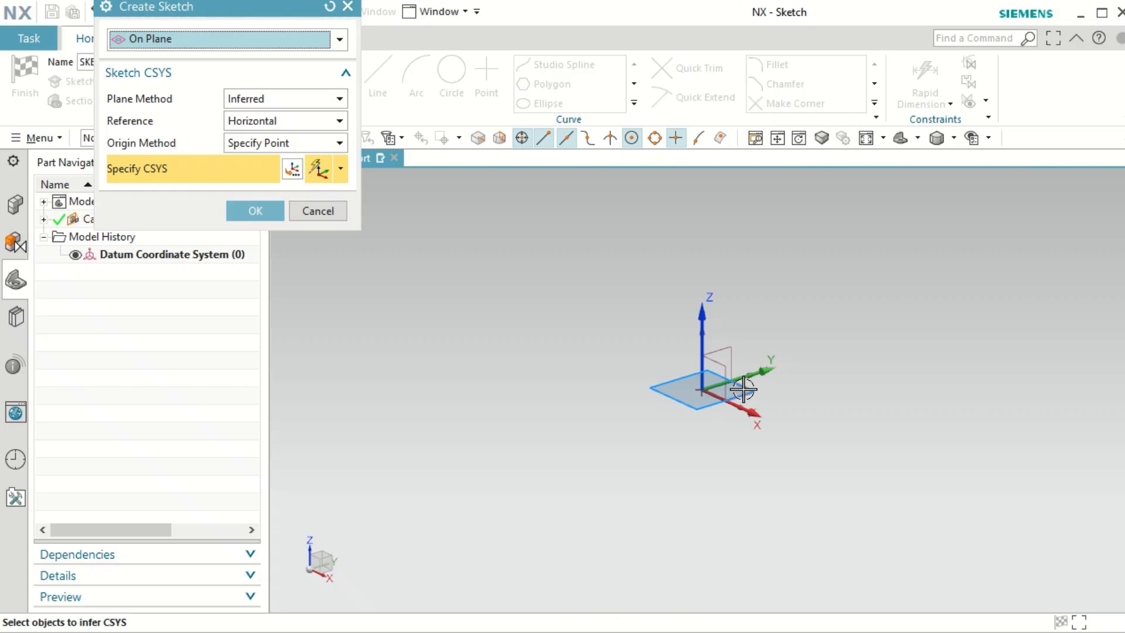
pyautogui.click(743, 389)
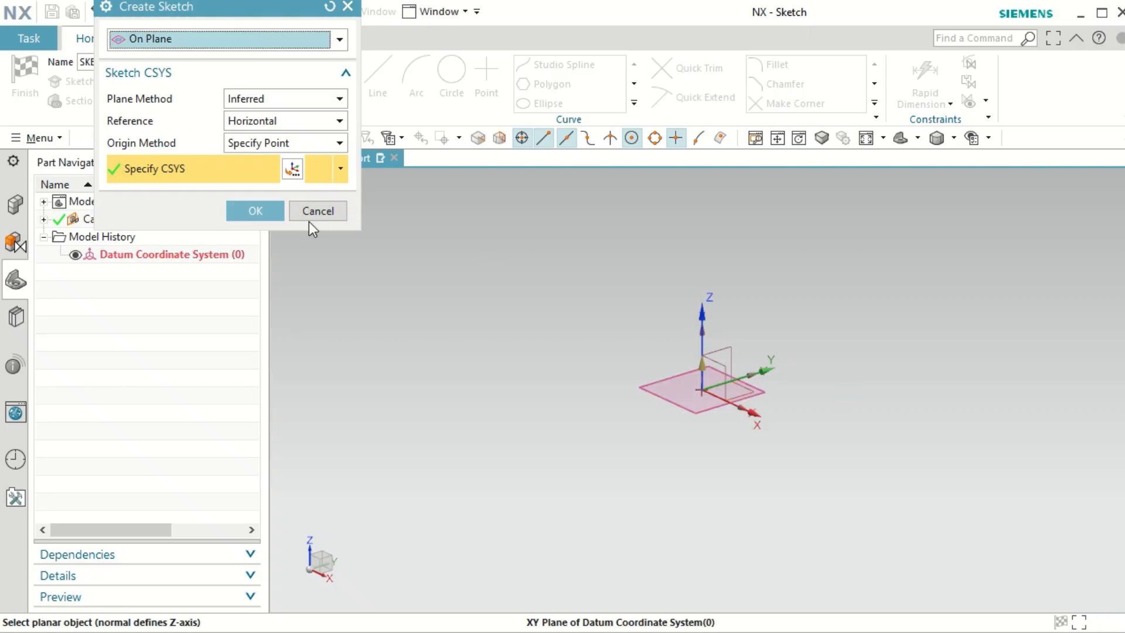
pyautogui.click(265, 217)
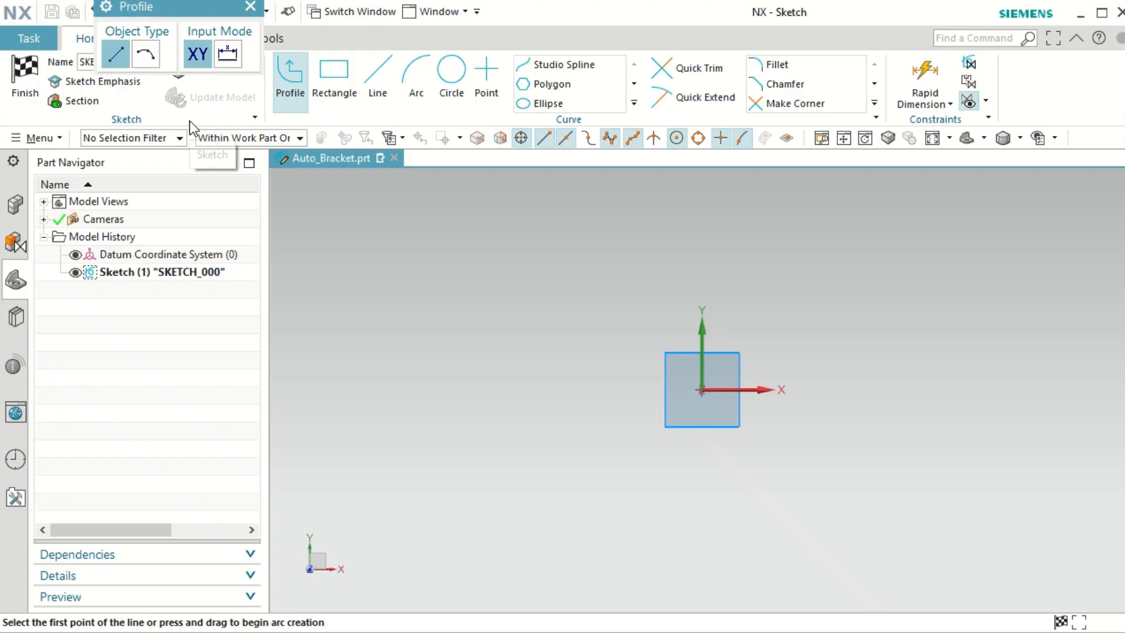
# Step: Sketch a rectangle from the origin with a width of 48 mm and a height of 56 mm
pyautogui.click(337, 82)
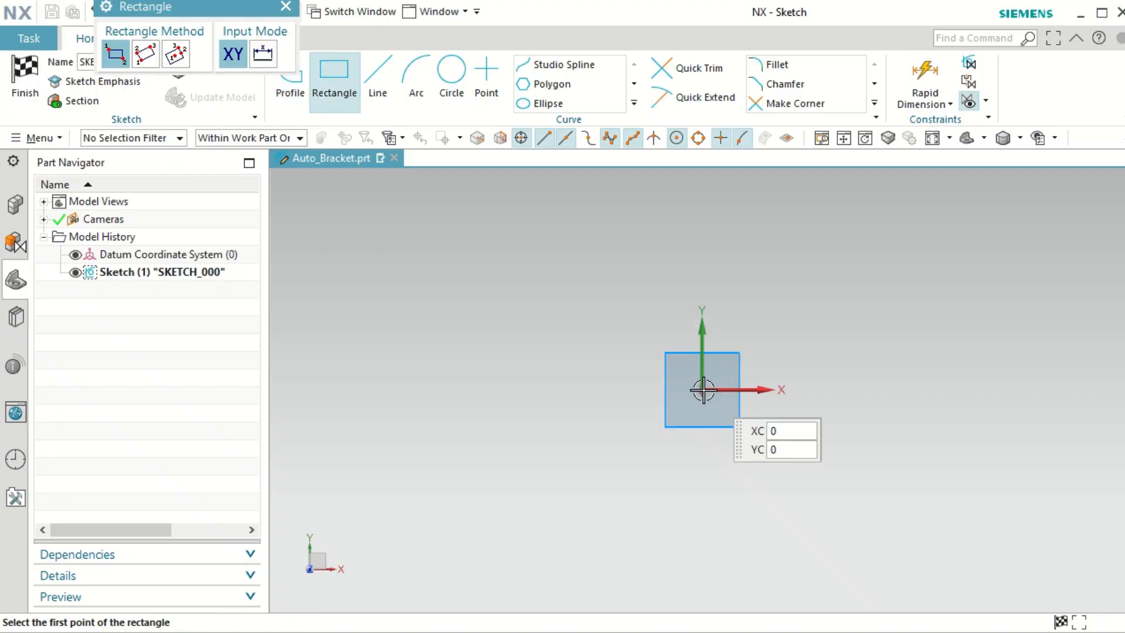
pyautogui.click(703, 390)
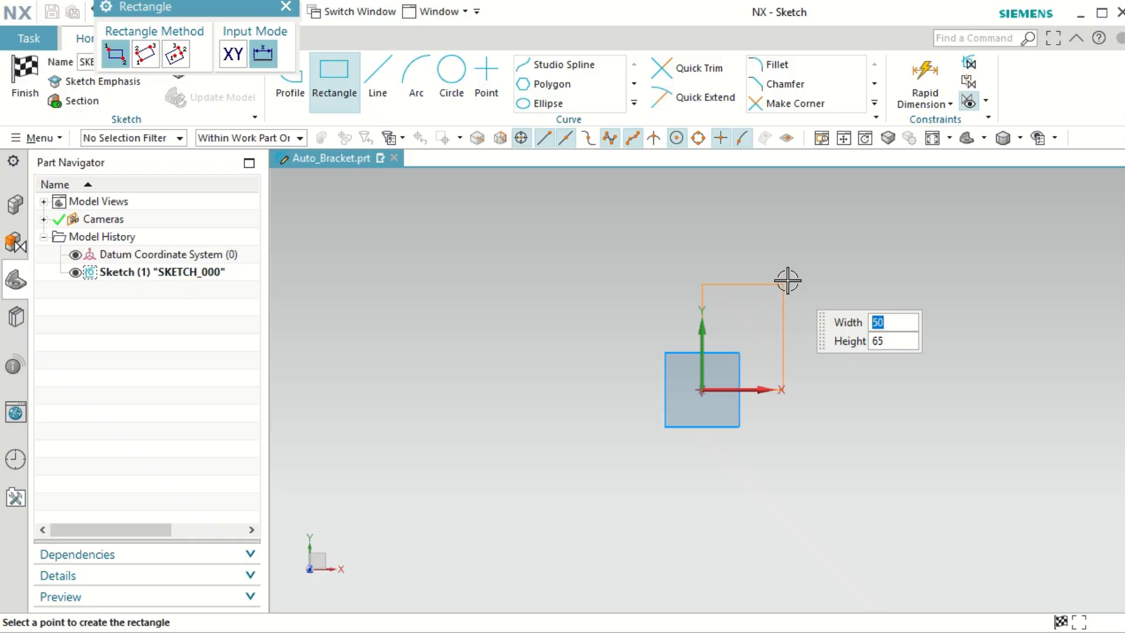
pyautogui.write('48')
pyautogui.press('Tab')
pyautogui.write('56')
pyautogui.press('Tab')
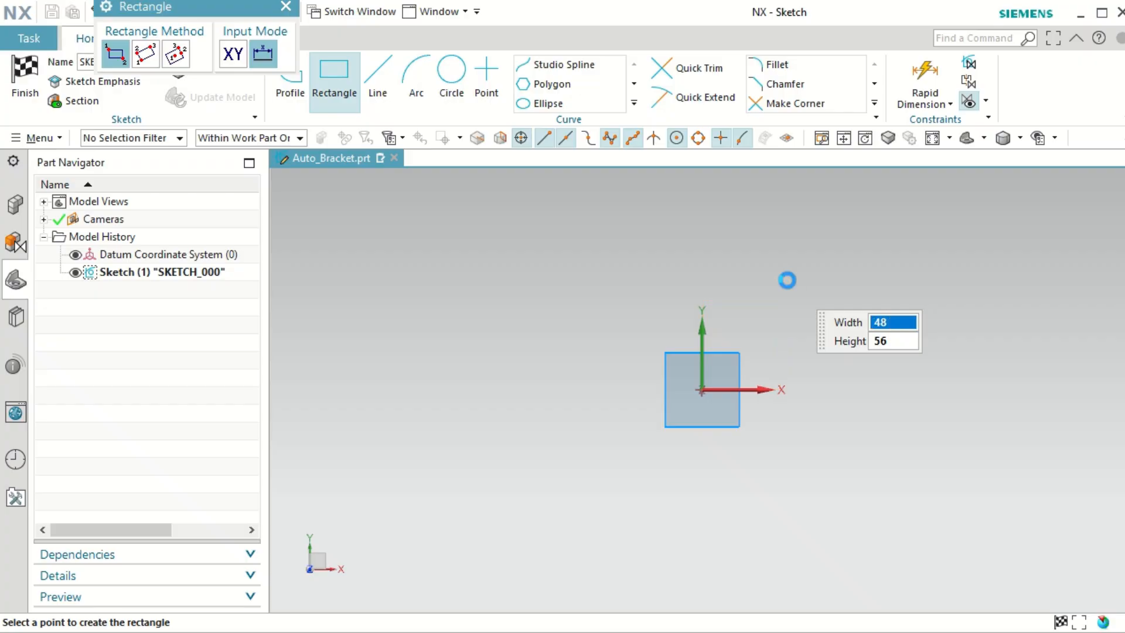
pyautogui.click(786, 282)
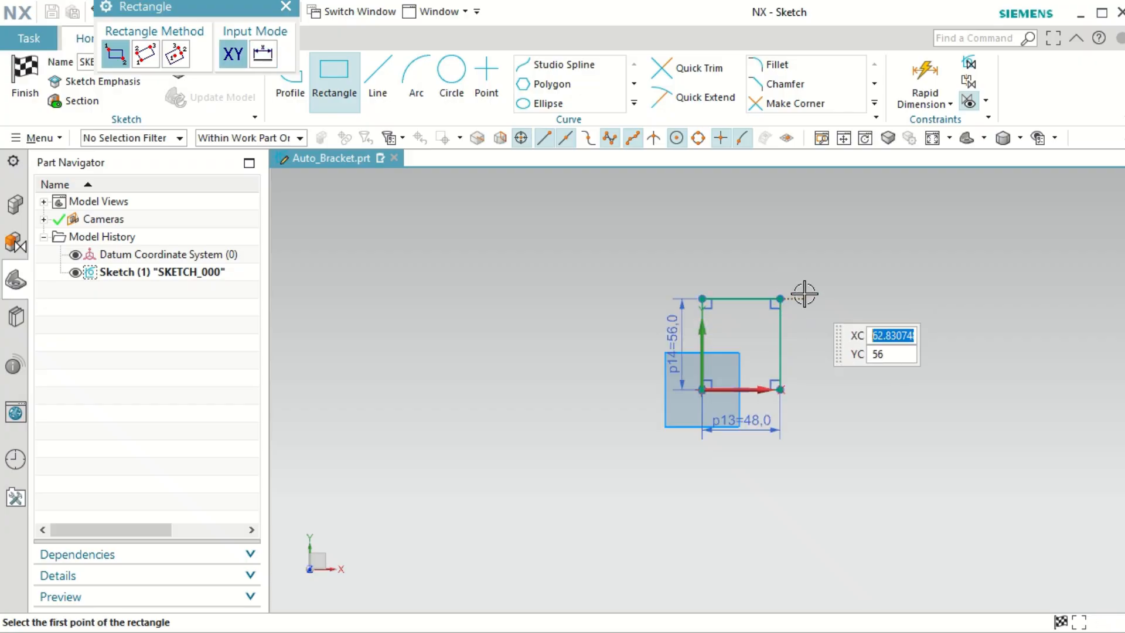
# Step: Finish the rectangle sketch and create the base tab from it with a thickness of 4 mm
pyautogui.press('Escape')
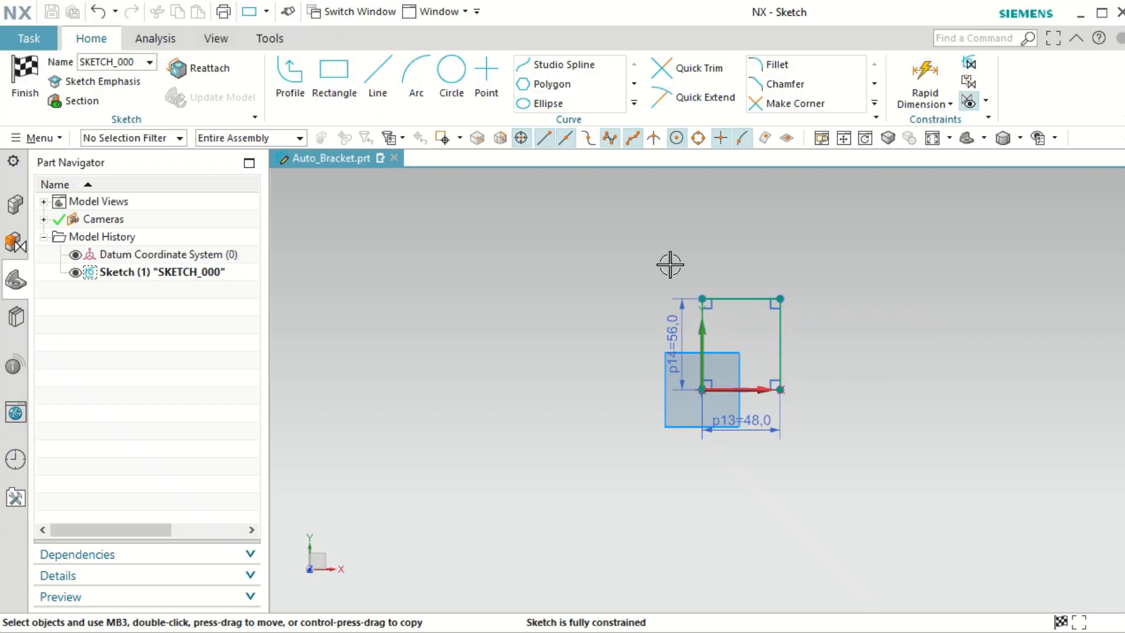
pyautogui.click(27, 79)
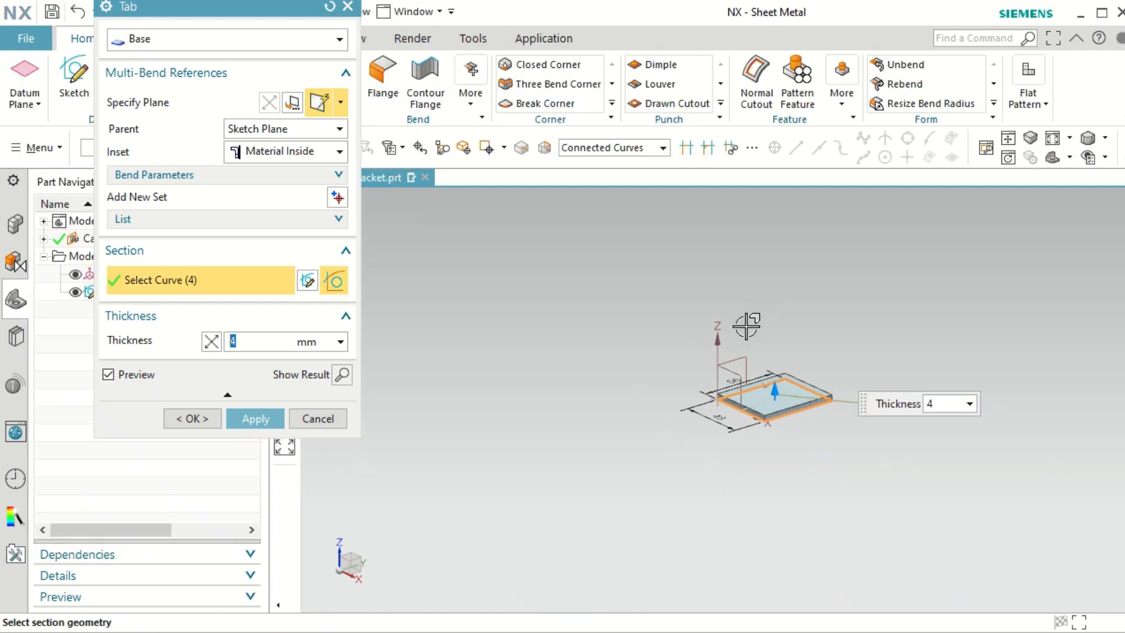
pyautogui.scroll(5, 724, 449)
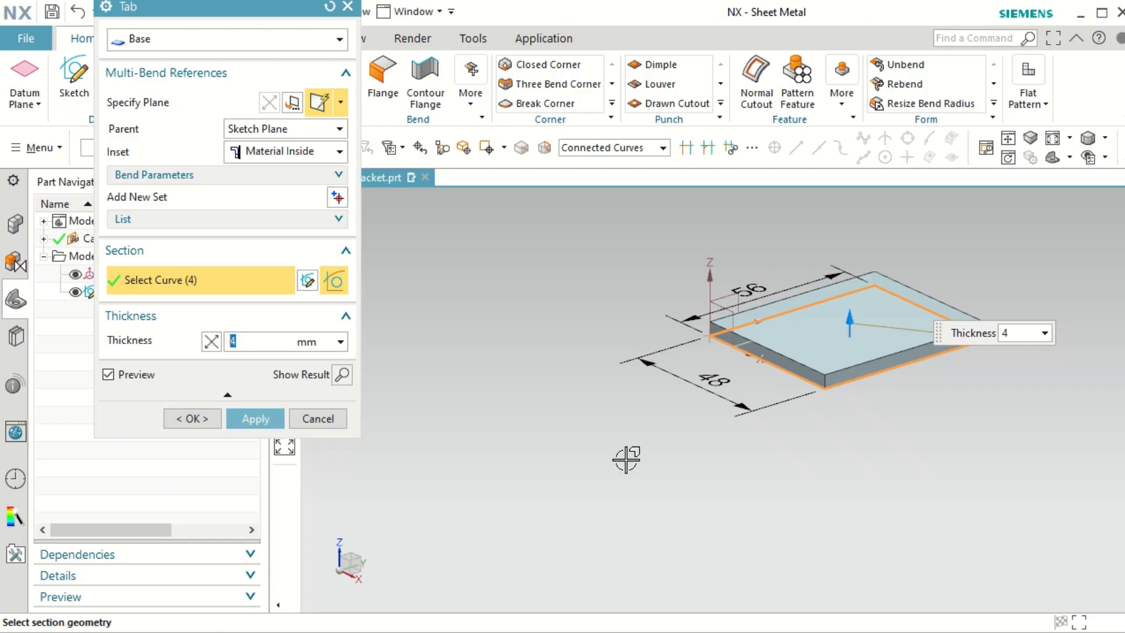
pyautogui.click(1055, 159)
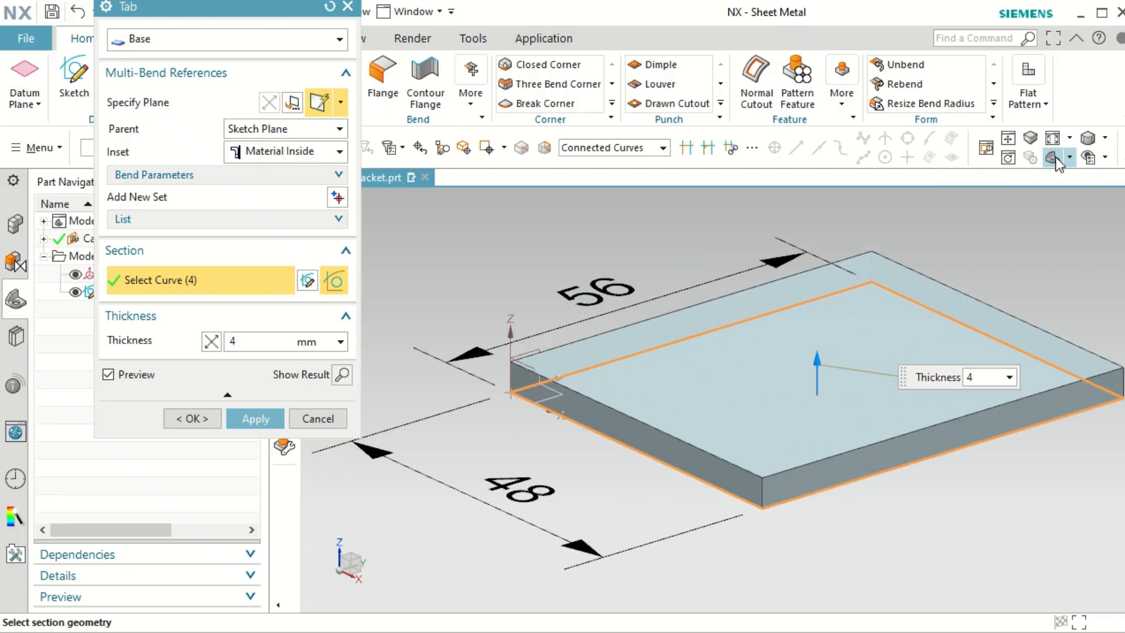
pyautogui.click(200, 419)
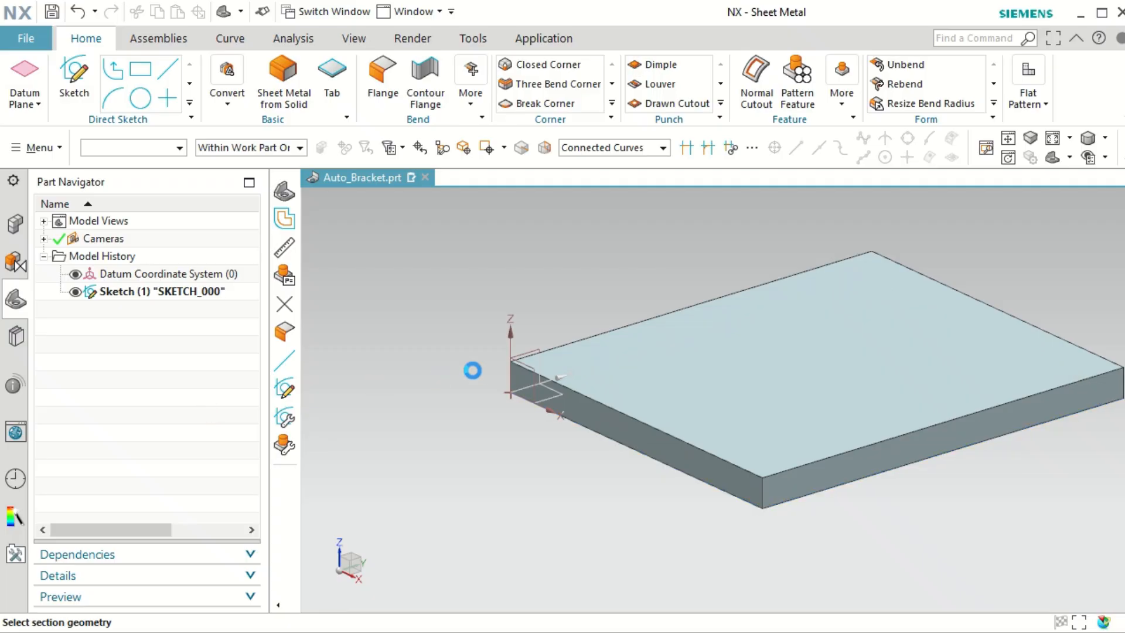
pyautogui.scroll(1, 420, 381)
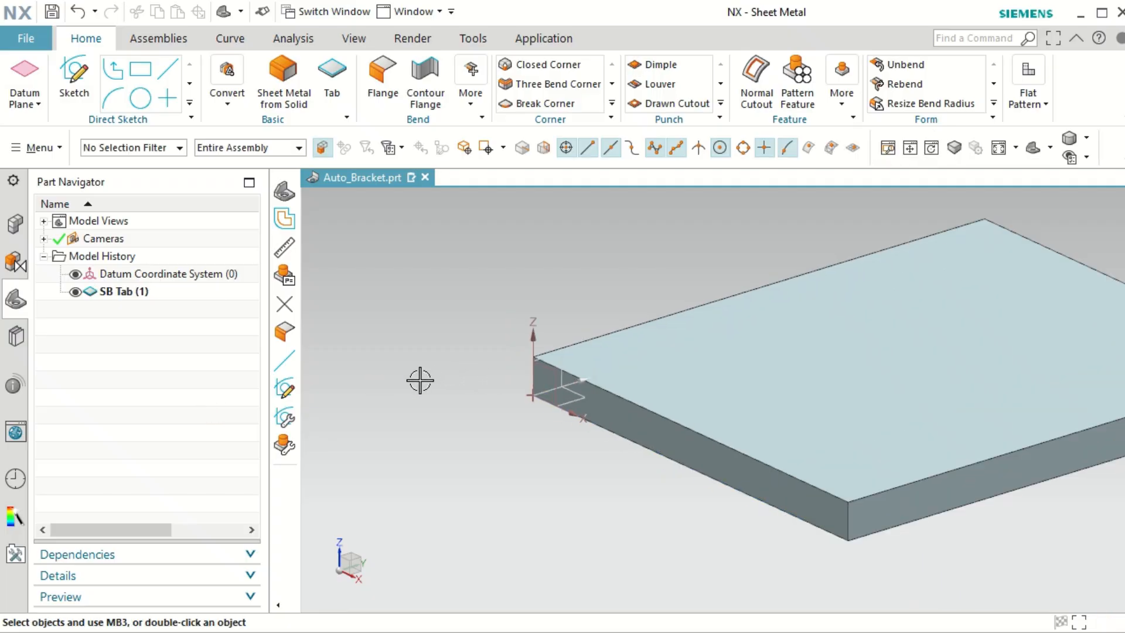
pyautogui.scroll(-2, 420, 381)
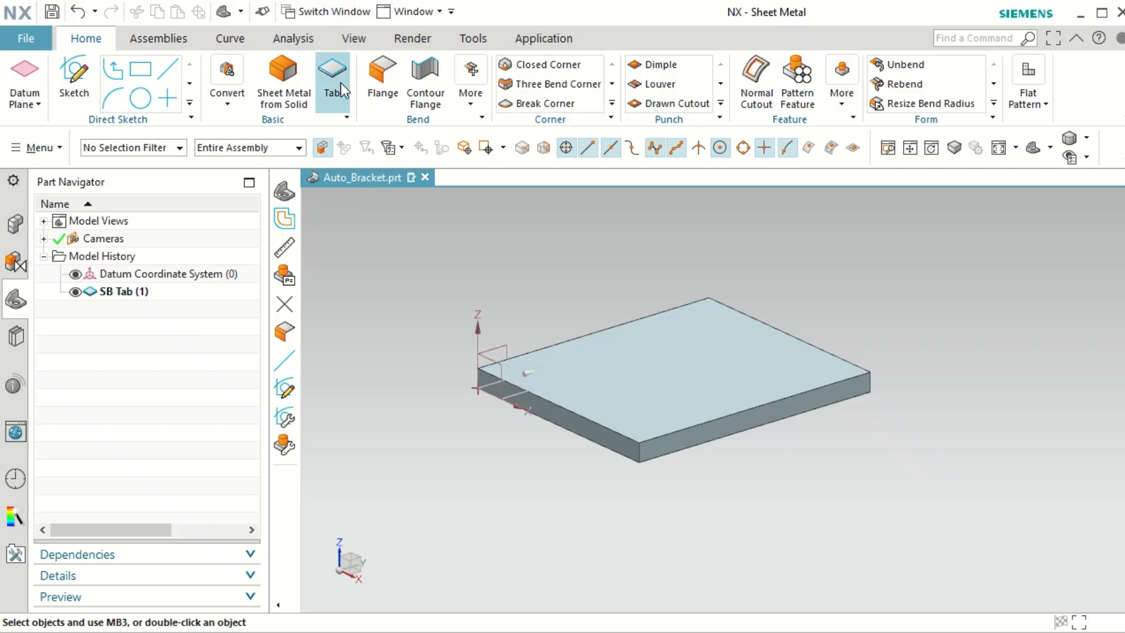
# Step: Add a full-width flange on the tab's 48 mm edge along the X axis, with length 74 mm and angle 90°
pyautogui.click(373, 81)
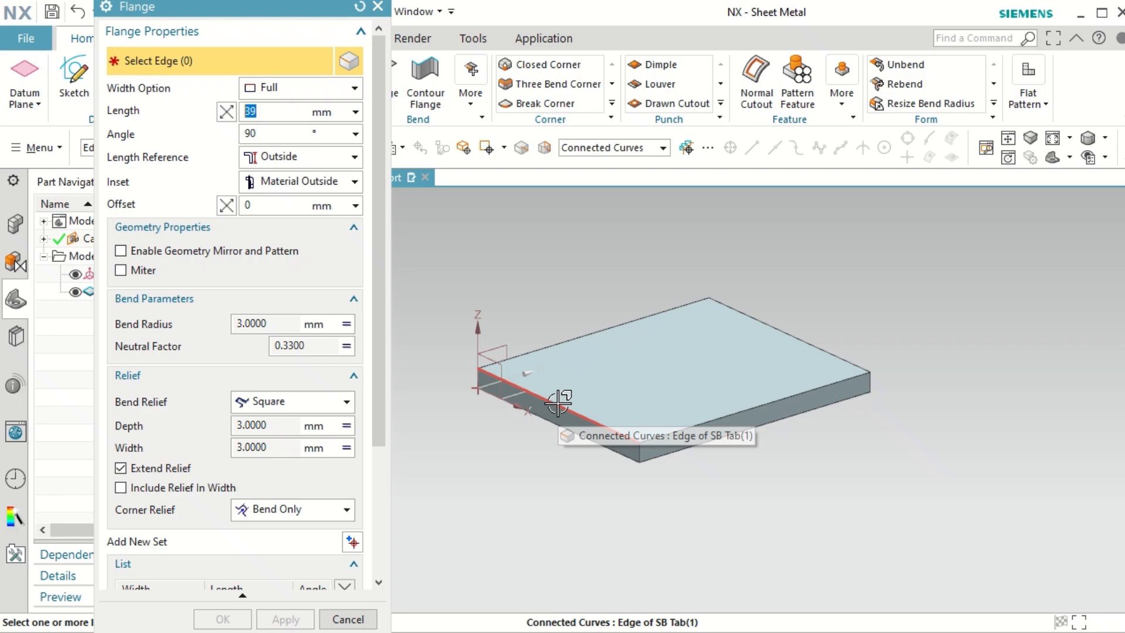
pyautogui.click(559, 403)
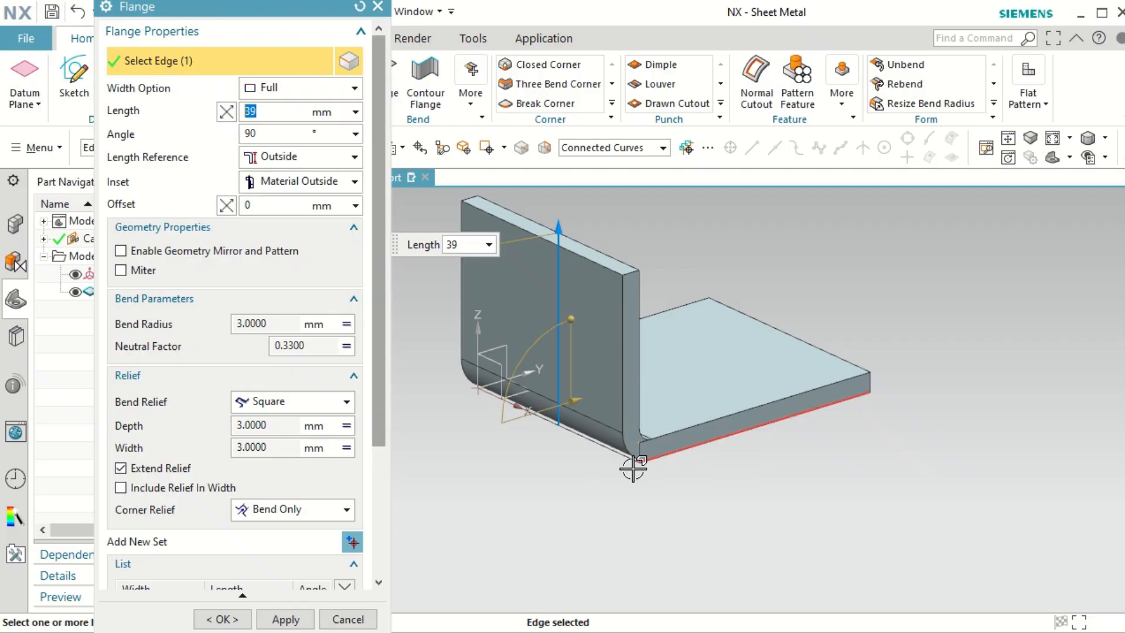
pyautogui.moveTo(652, 484); pyautogui.dragTo(608, 451, button='middle')
pyautogui.moveTo(683, 468); pyautogui.dragTo(708, 495, button='middle')
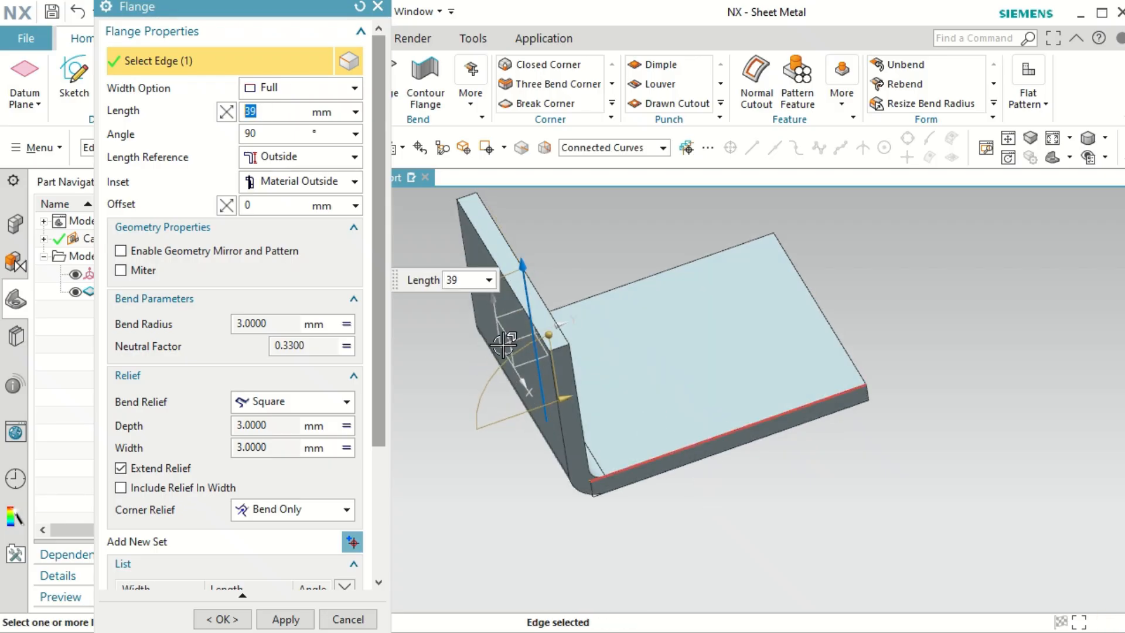
pyautogui.write('74')
pyautogui.press('Tab')
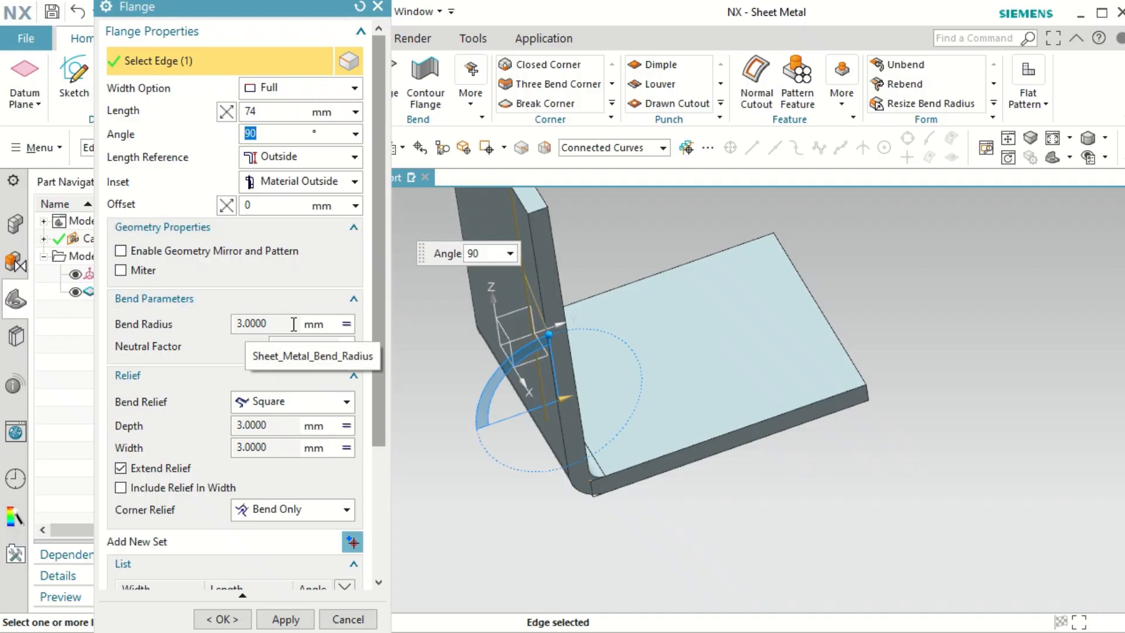
pyautogui.click(233, 624)
# Step: Measure the radius of the flange's outer bend face
pyautogui.moveTo(567, 510); pyautogui.dragTo(557, 399, button='middle')
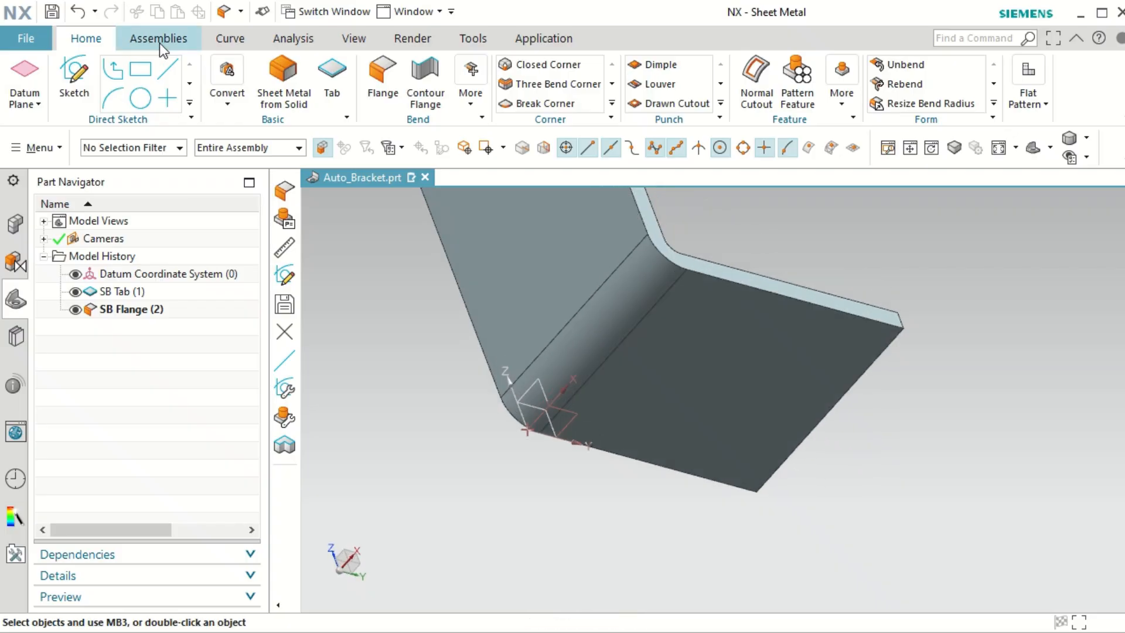
pyautogui.click(287, 41)
pyautogui.click(40, 87)
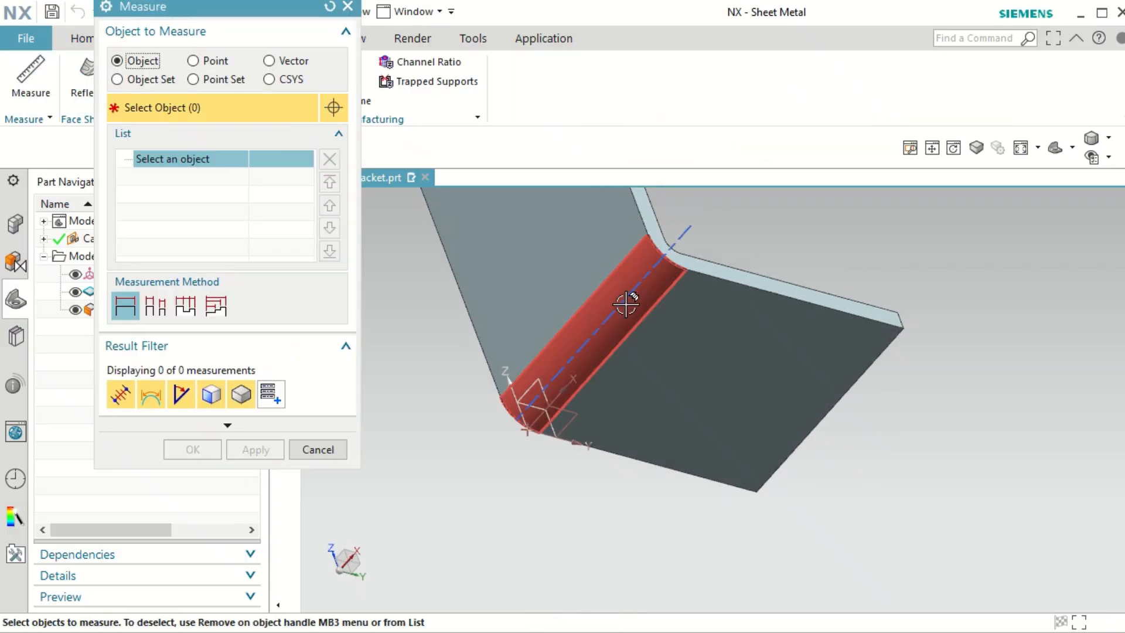
pyautogui.click(624, 287)
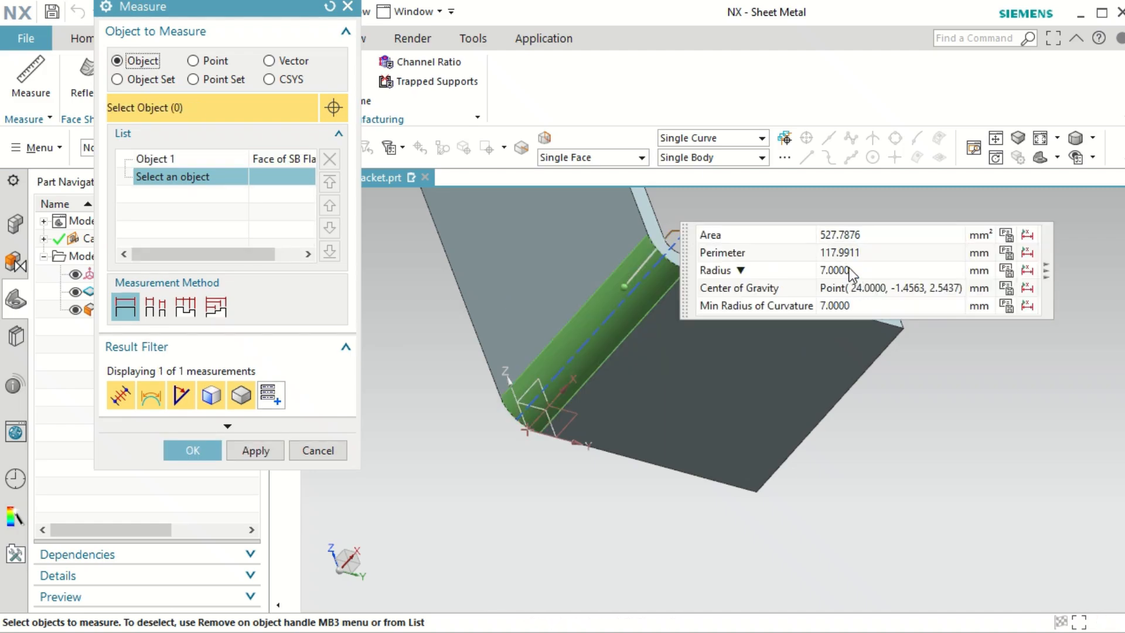
pyautogui.click(299, 451)
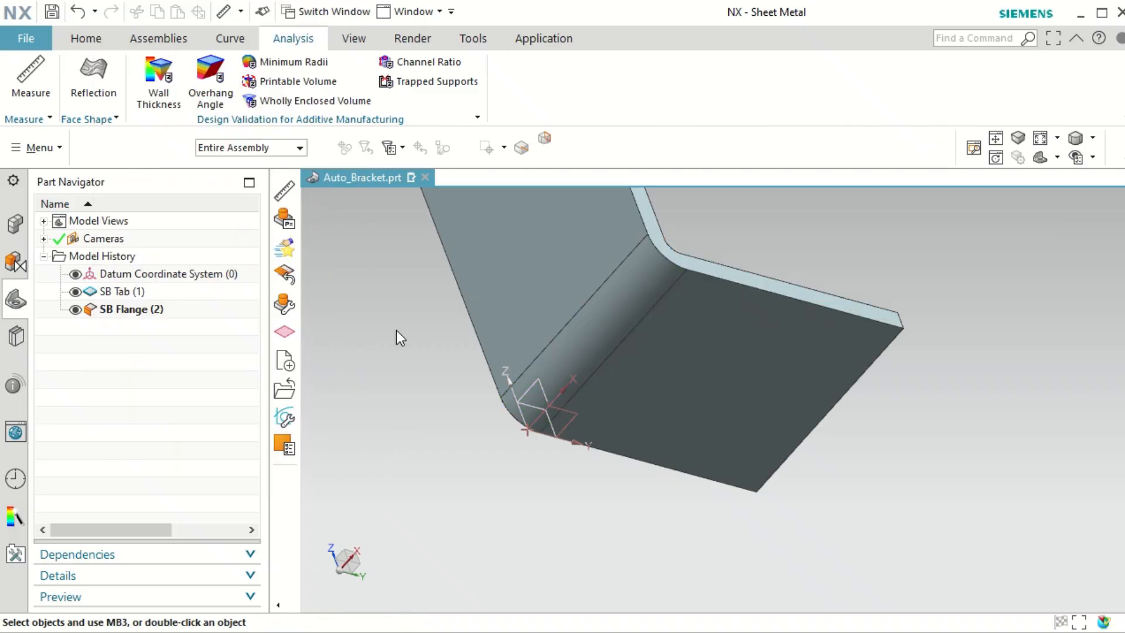
# Step: Set the global sheet metal preferences to material thickness 4 mm, bend radius 2 mm, relief depth 4 mm and relief width 2 mm
pyautogui.click(59, 149)
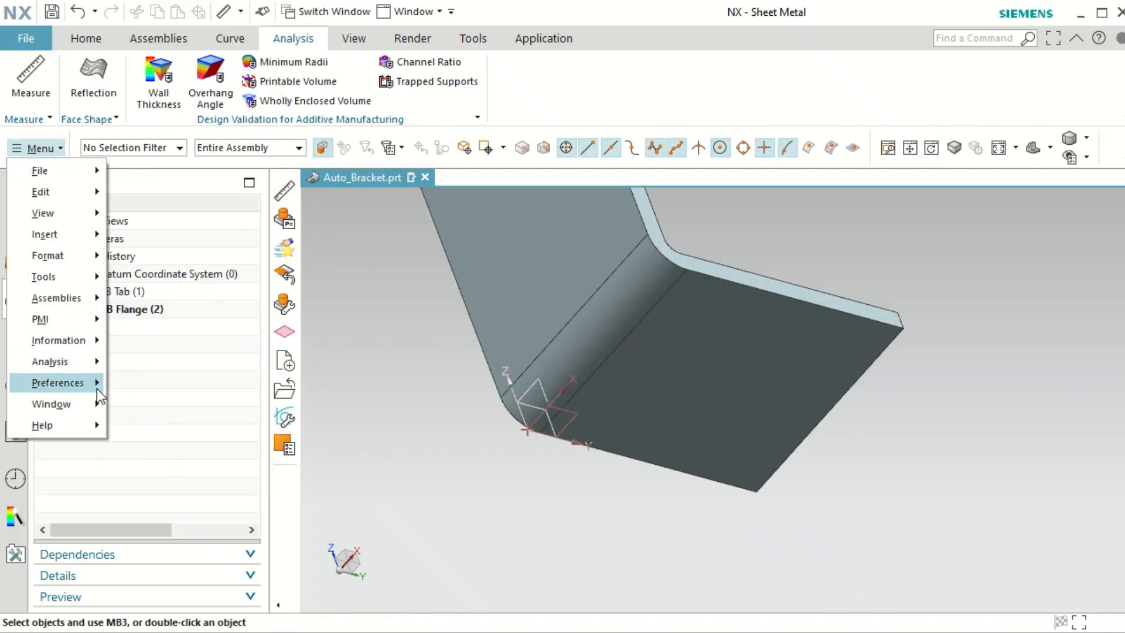
pyautogui.moveTo(101, 384)
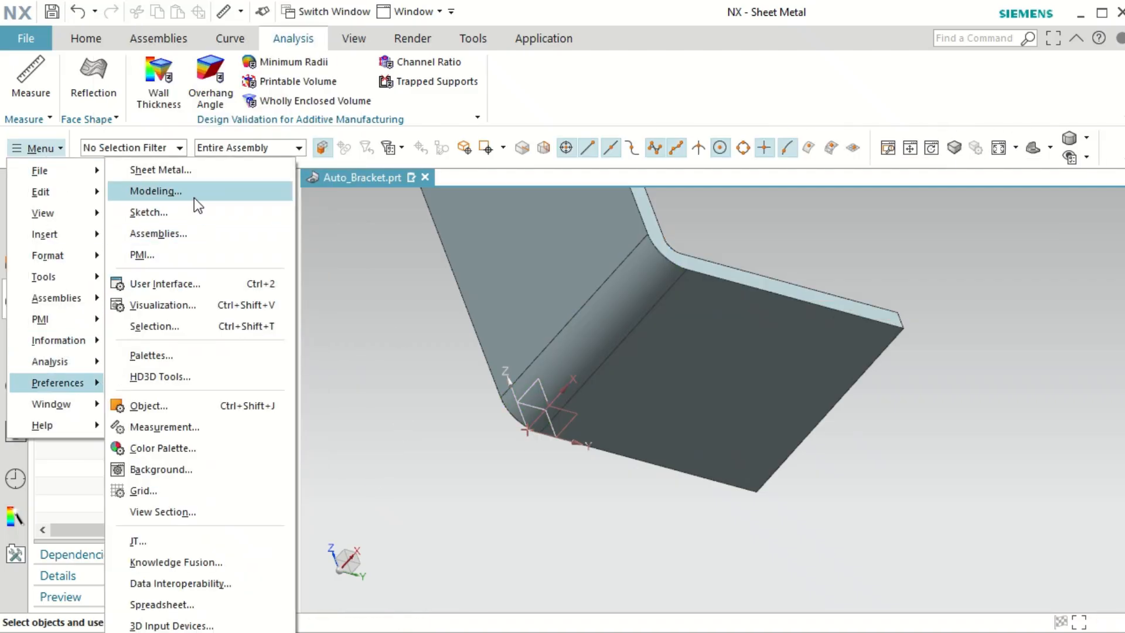
pyautogui.click(195, 177)
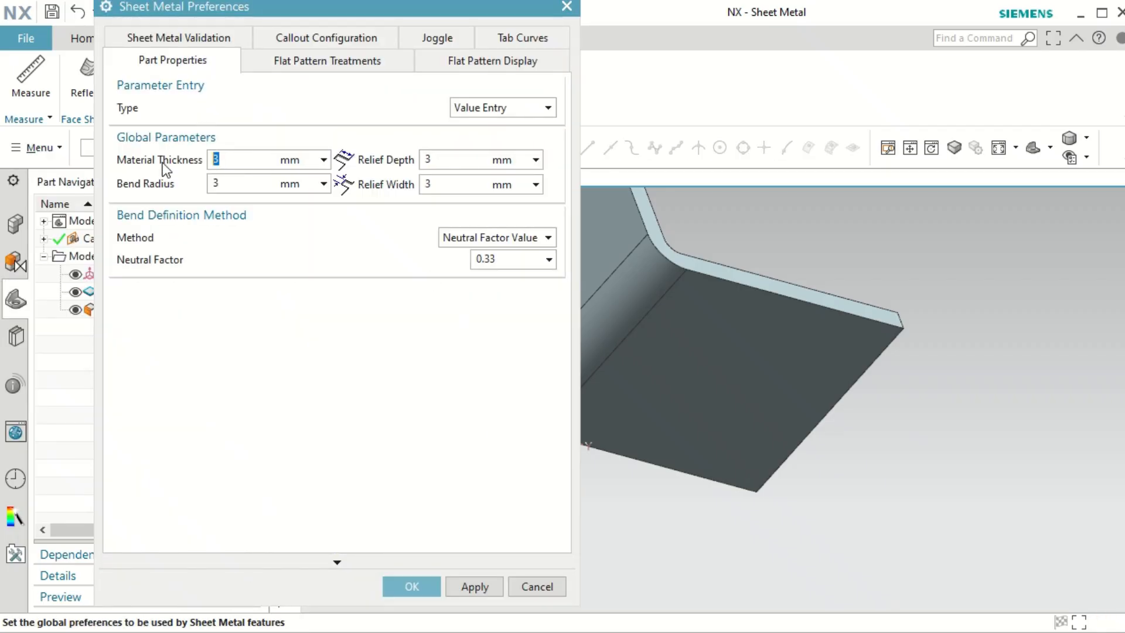
pyautogui.write('4')
pyautogui.press('Tab')
pyautogui.write('4')
pyautogui.press('Tab')
pyautogui.write('2')
# Step: Set the bend definition method to Formula, using the Bend Allowance formula (Radius+(Thickness*0.44))*rad(Angle), and apply the preferences
pyautogui.click(546, 239)
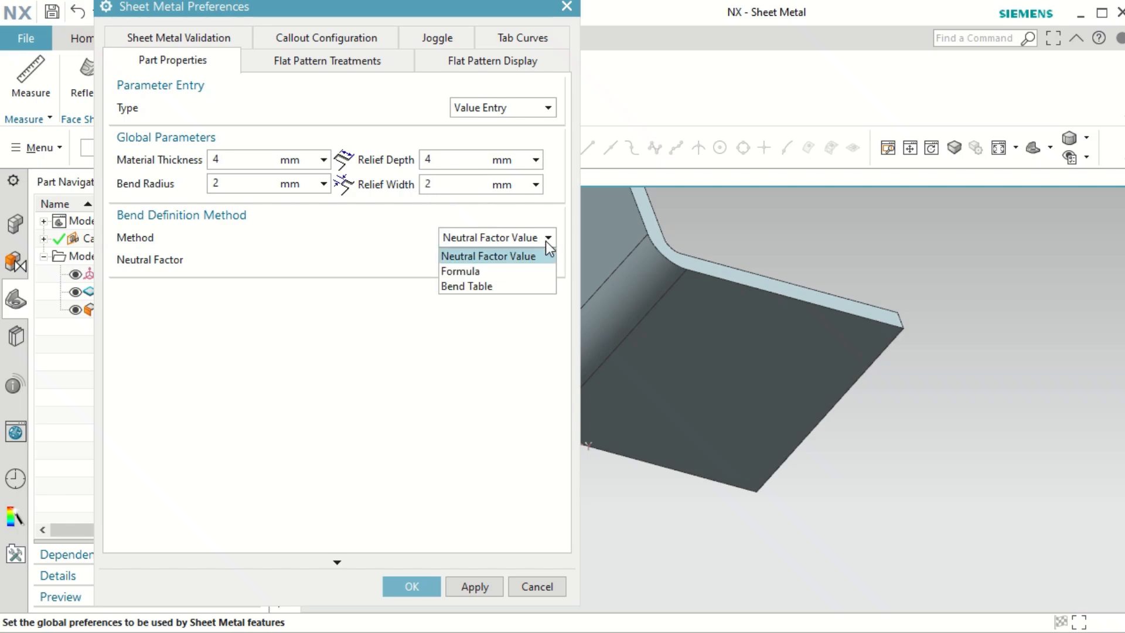
pyautogui.click(518, 272)
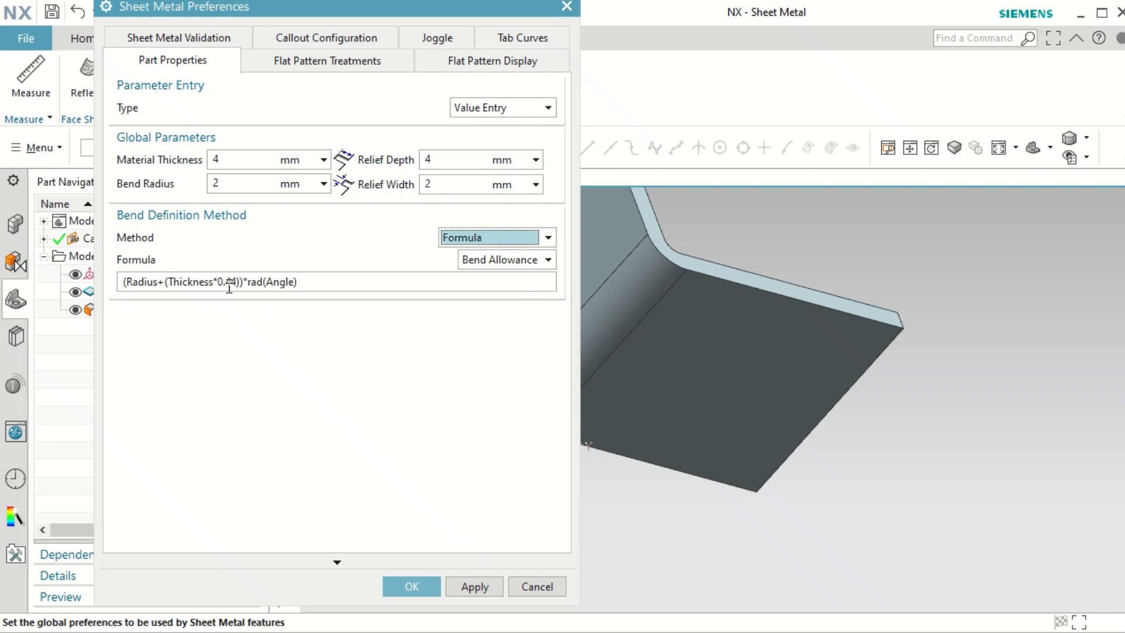
pyautogui.click(476, 582)
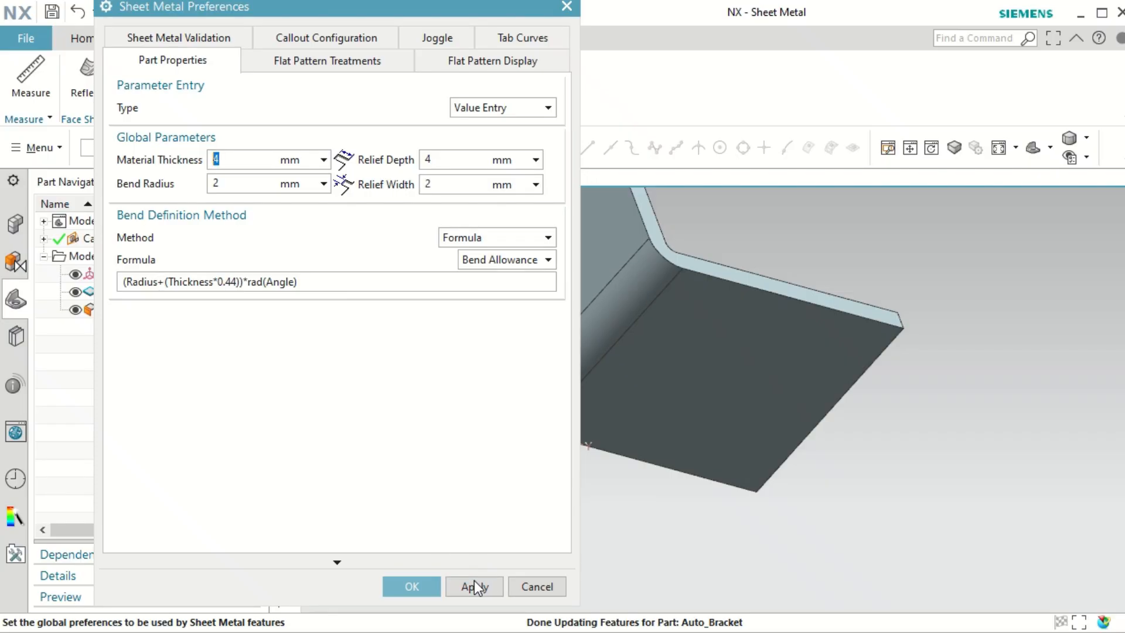
pyautogui.click(411, 581)
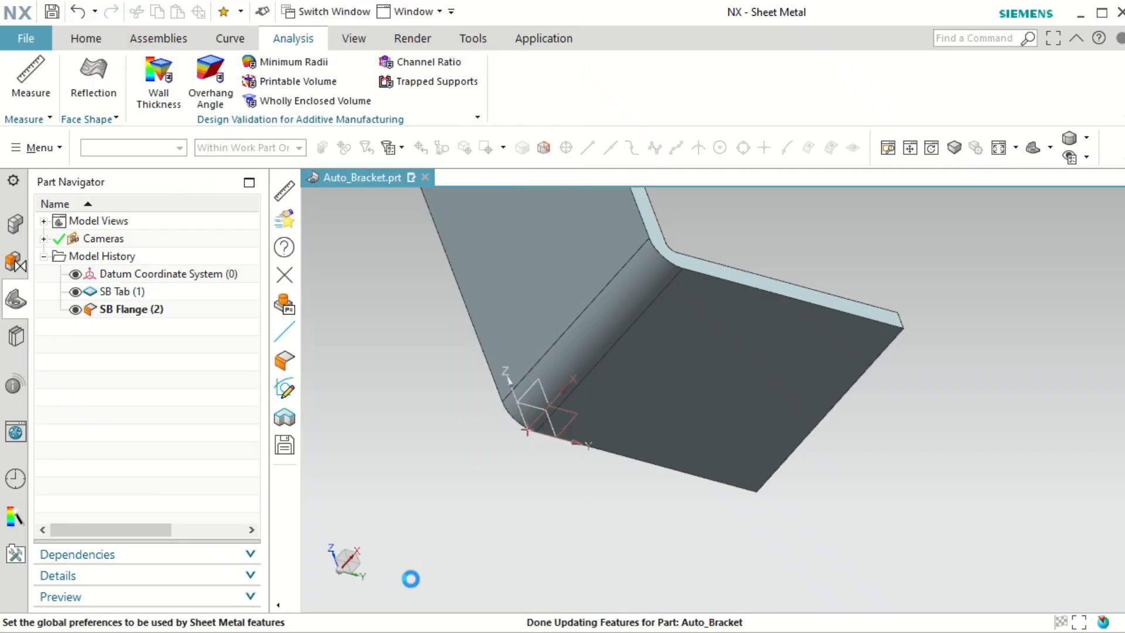
# Step: Measure the outer bend face's radius again to check the updated bend
pyautogui.click(32, 79)
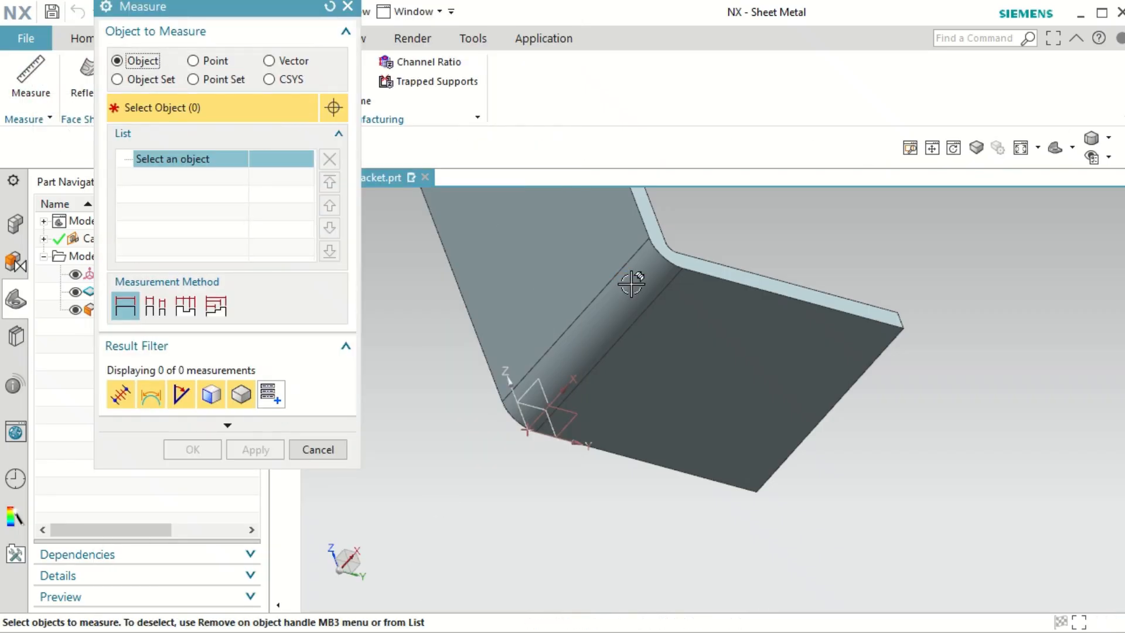
pyautogui.click(631, 277)
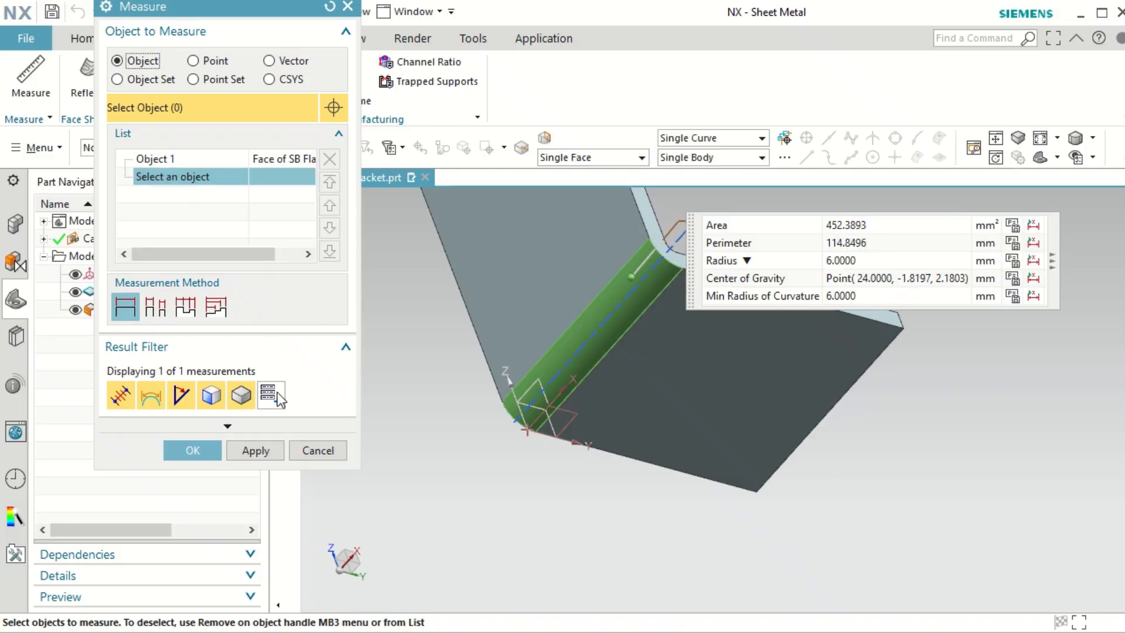
pyautogui.click(190, 451)
# Step: Add a second full-width flange on the tab's opposite 48 mm edge, with length 74 mm and angle 90°
pyautogui.scroll(2, 572, 432)
pyautogui.scroll(-4, 571, 433)
pyautogui.moveTo(570, 432); pyautogui.dragTo(630, 356, button='middle')
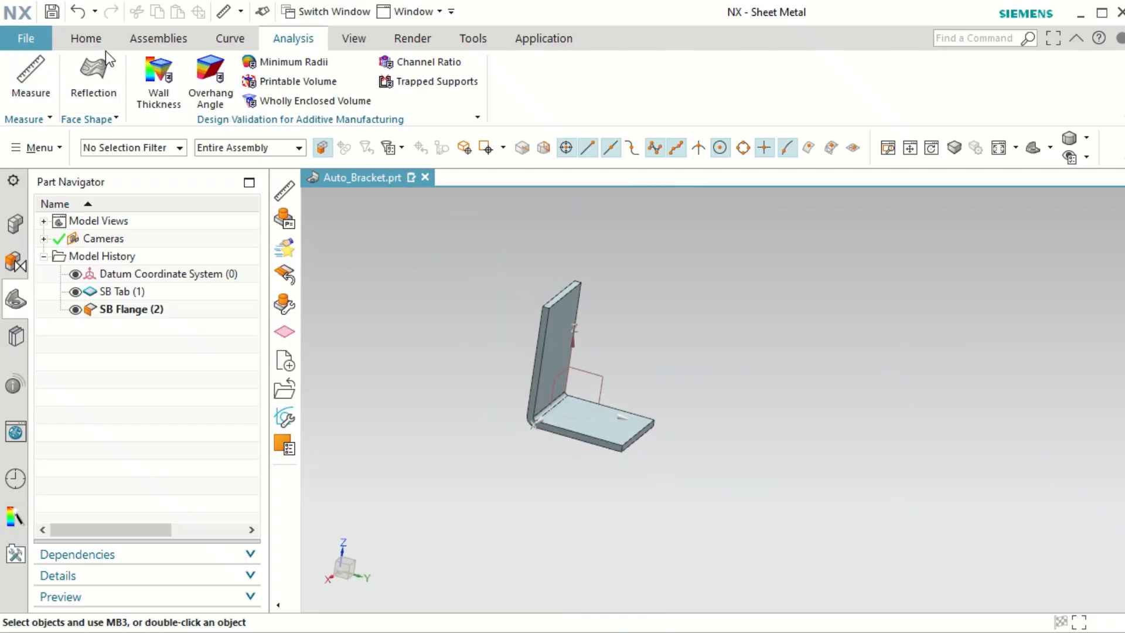
pyautogui.click(89, 38)
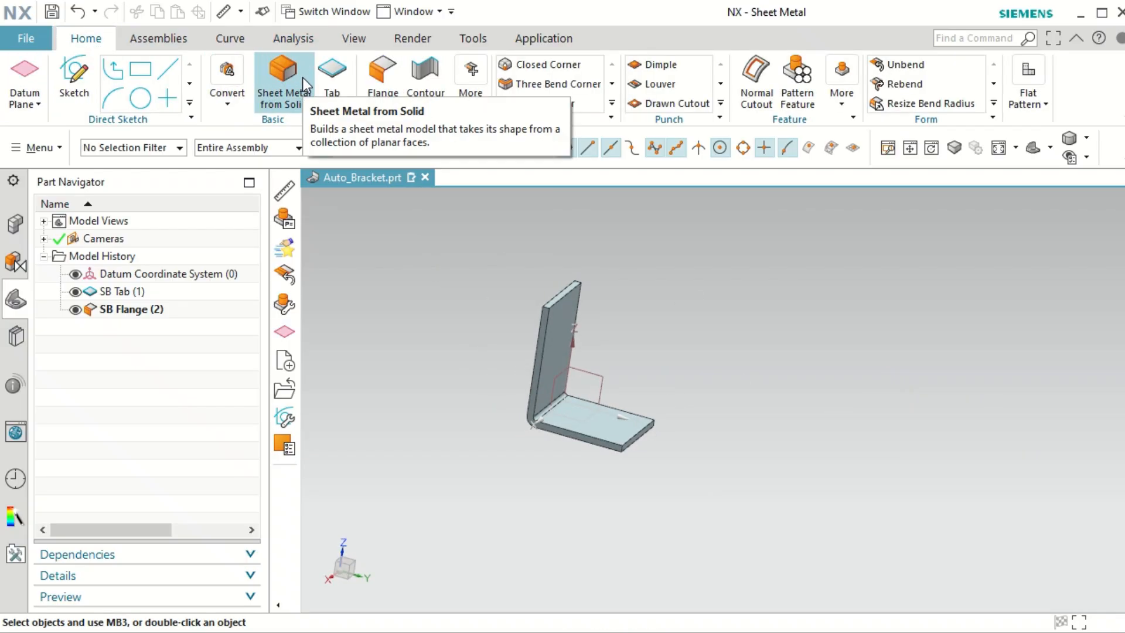
pyautogui.click(380, 81)
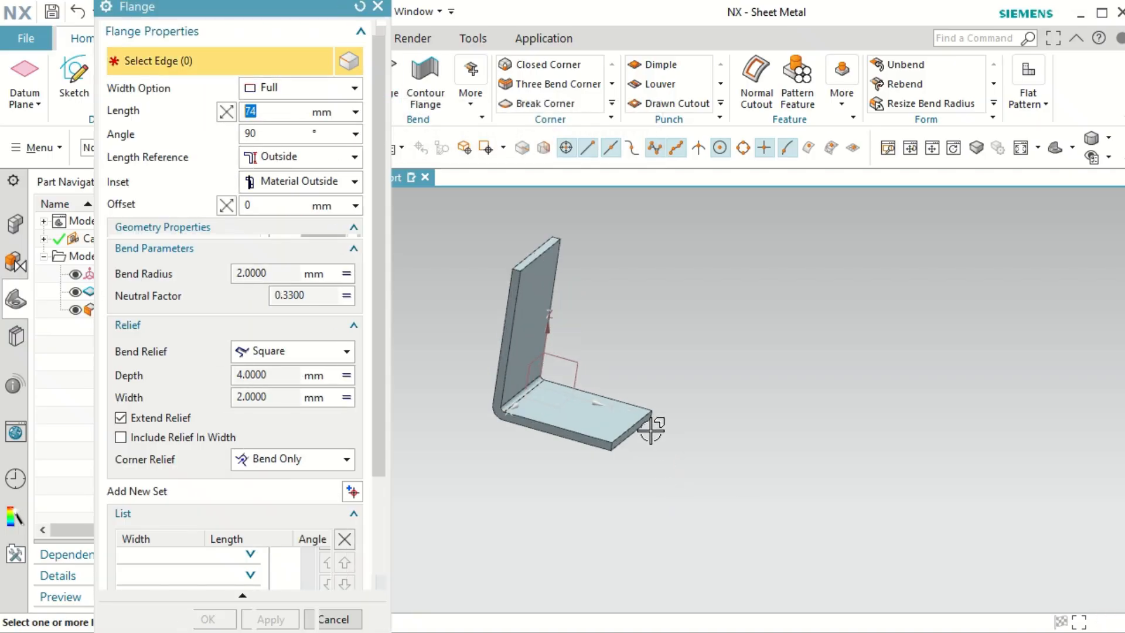
pyautogui.click(630, 426)
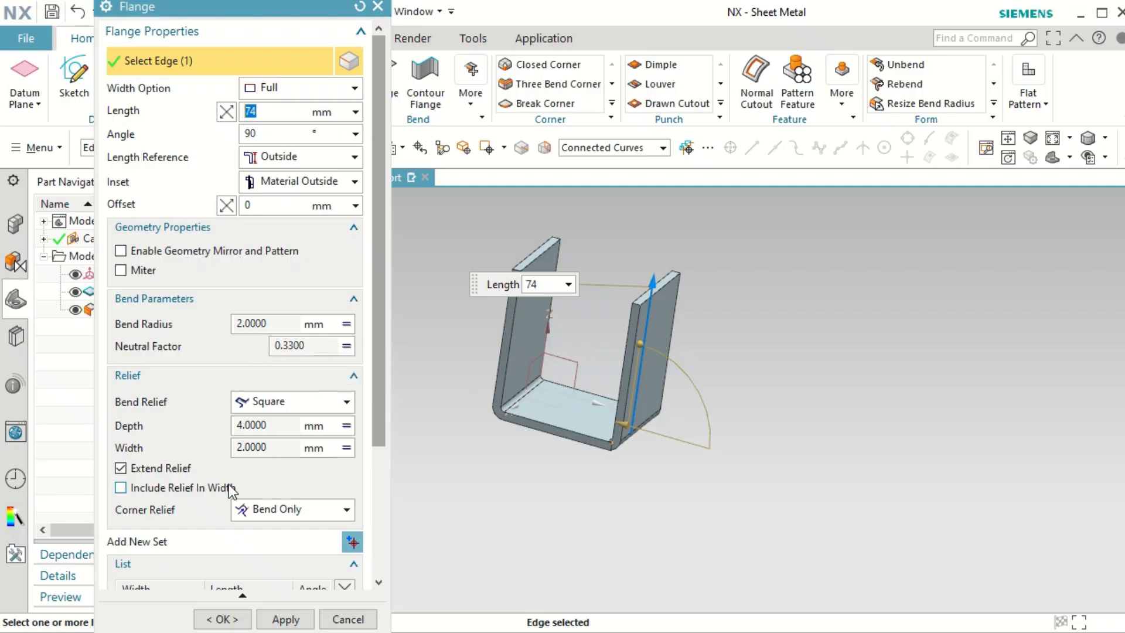
pyautogui.click(227, 623)
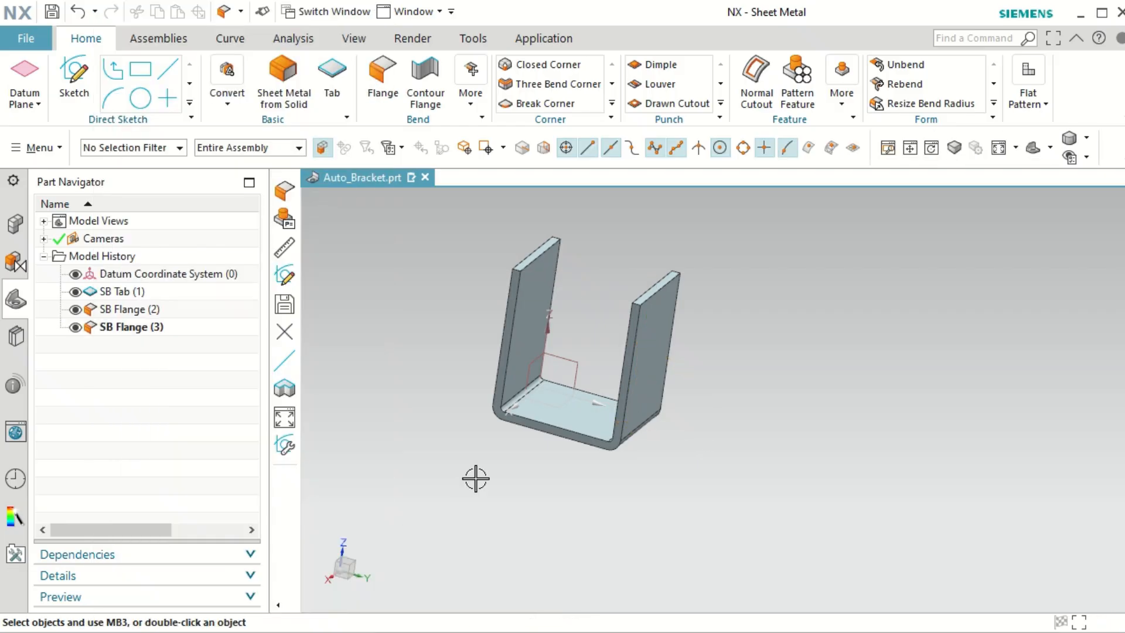
# Step: Measure the distance between the outer faces of the two upright flanges
pyautogui.moveTo(638, 464)
pyautogui.mouseDown(button='middle')
pyautogui.moveTo(586, 455)
pyautogui.moveTo(622, 452)
pyautogui.mouseUp(button='middle')
pyautogui.click(275, 38)
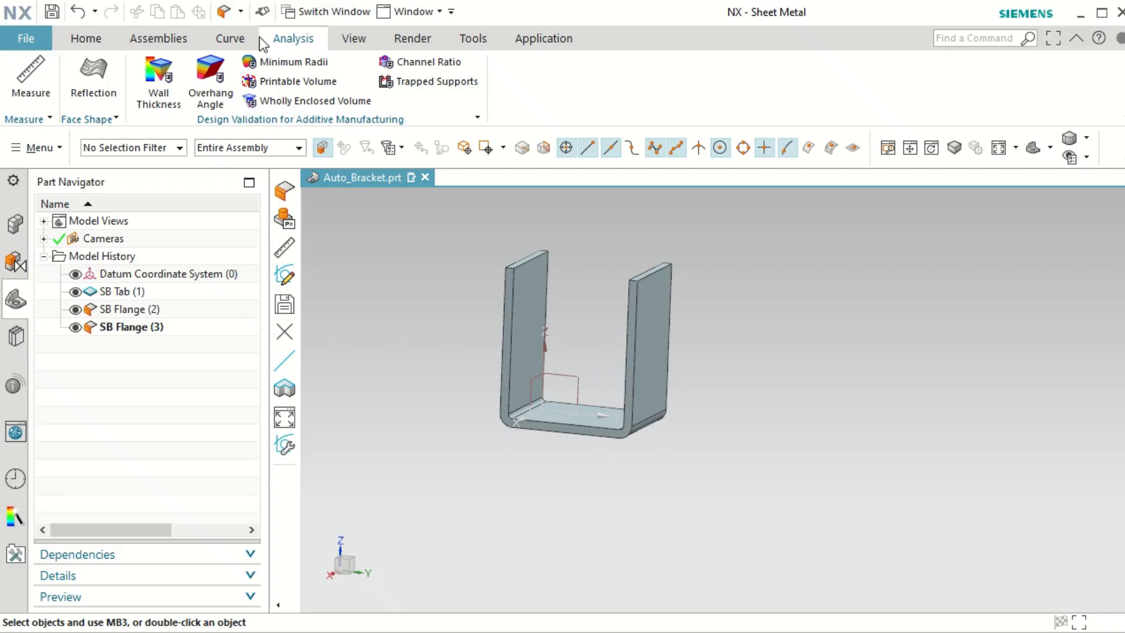
pyautogui.click(39, 88)
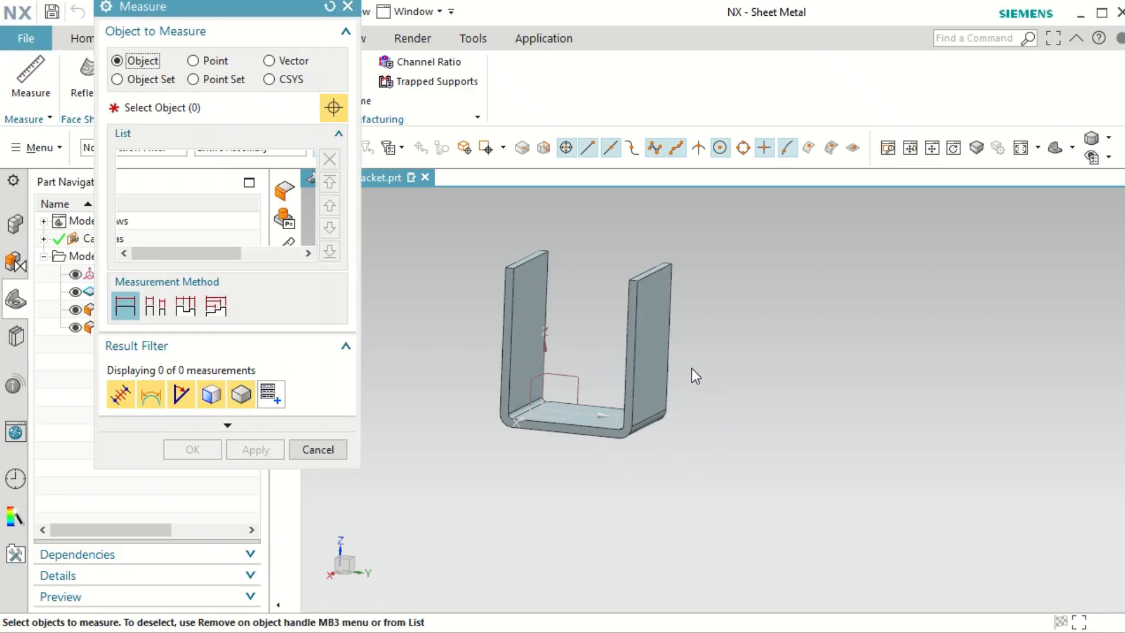
pyautogui.click(653, 351)
pyautogui.moveTo(515, 447); pyautogui.dragTo(594, 464, button='middle')
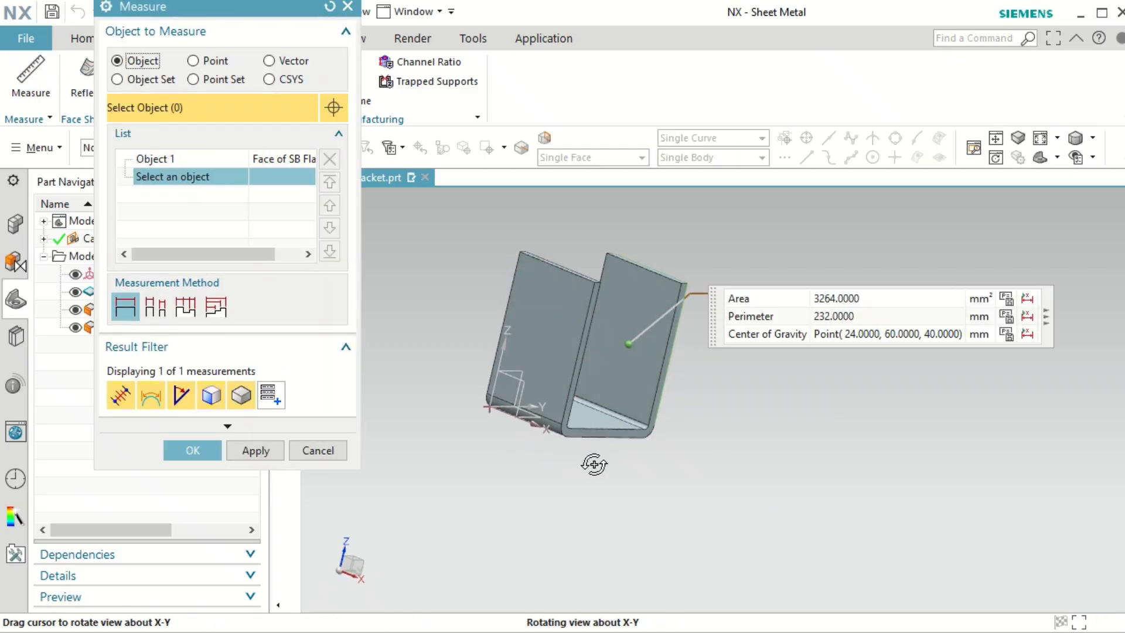
pyautogui.click(561, 326)
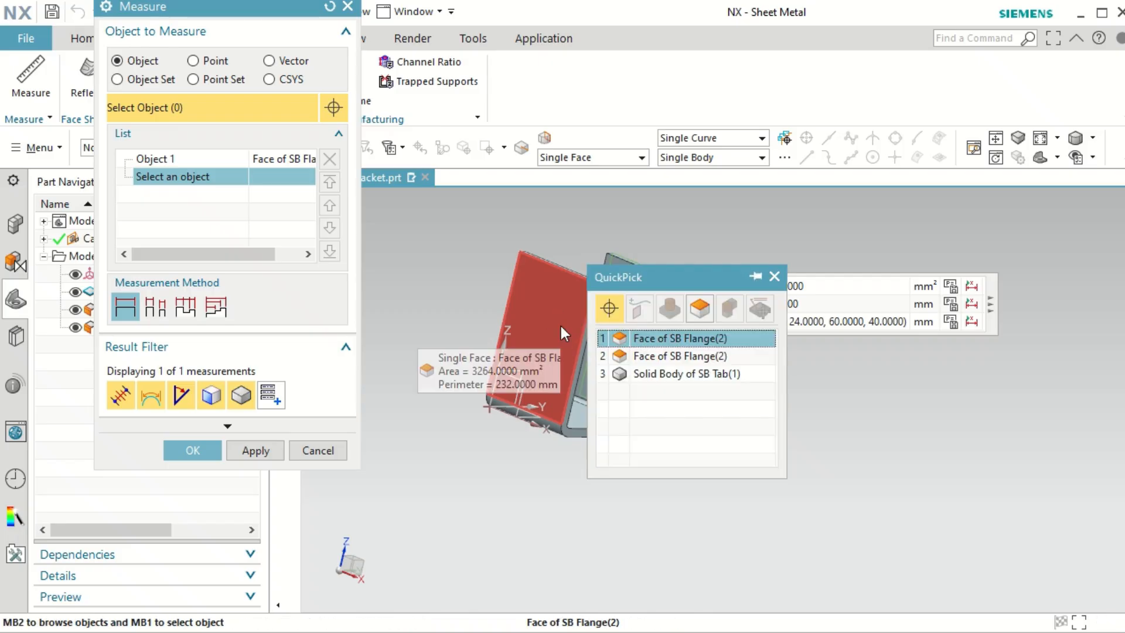
pyautogui.click(680, 338)
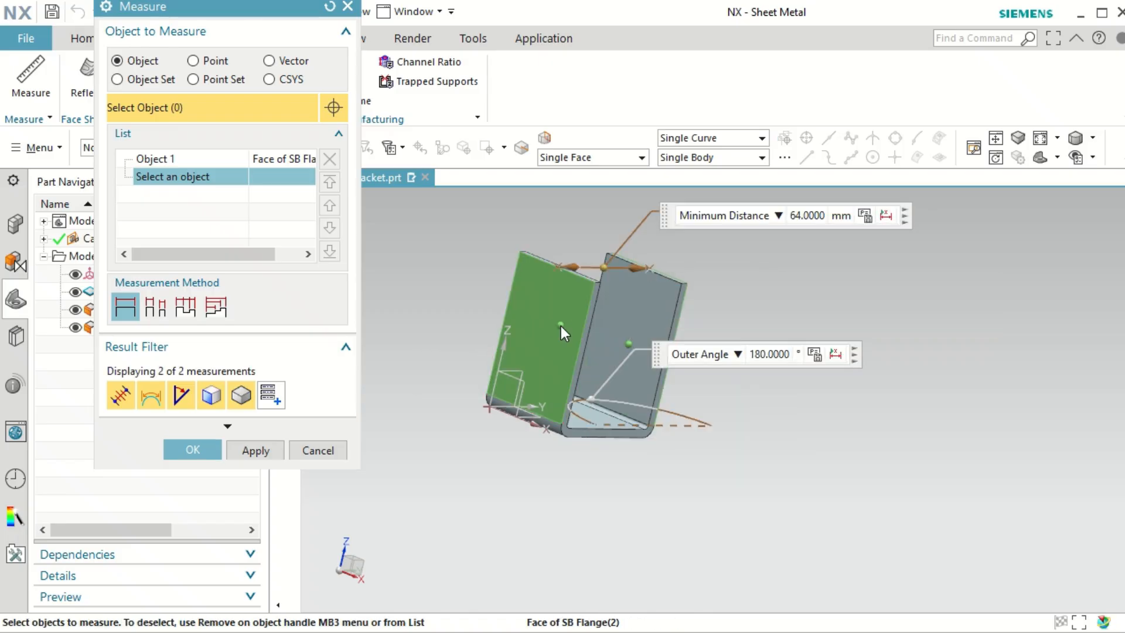
pyautogui.moveTo(771, 517); pyautogui.dragTo(731, 509, button='middle')
pyautogui.click(319, 452)
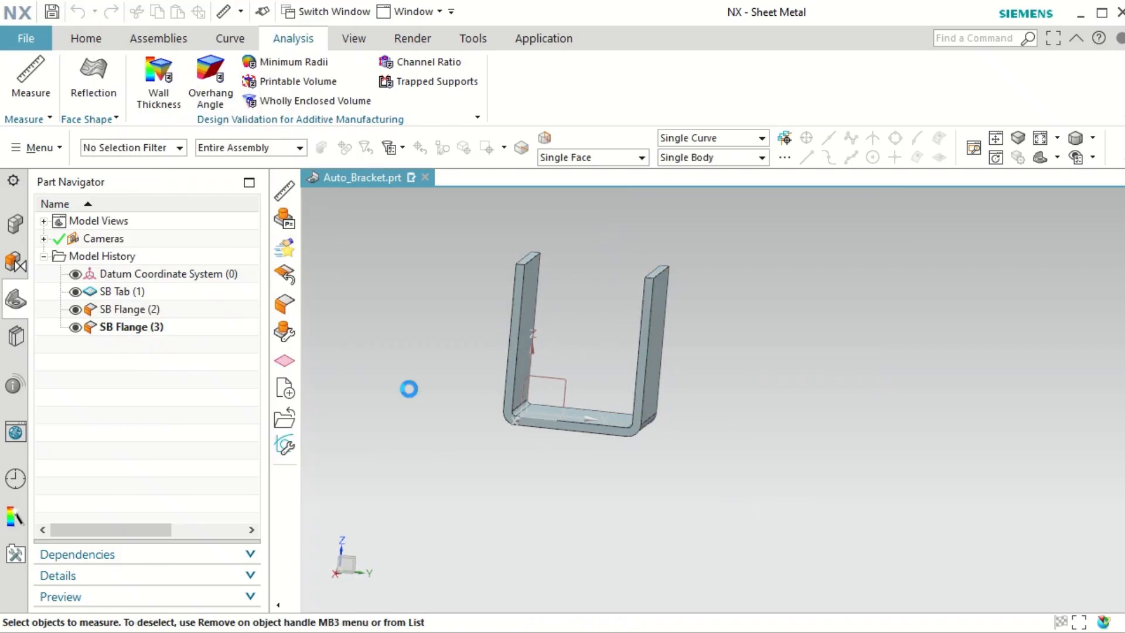
# Step: Edit the base tab's sketch, set its length between the two flanges to 52 mm, and update the tab
pyautogui.click(149, 328)
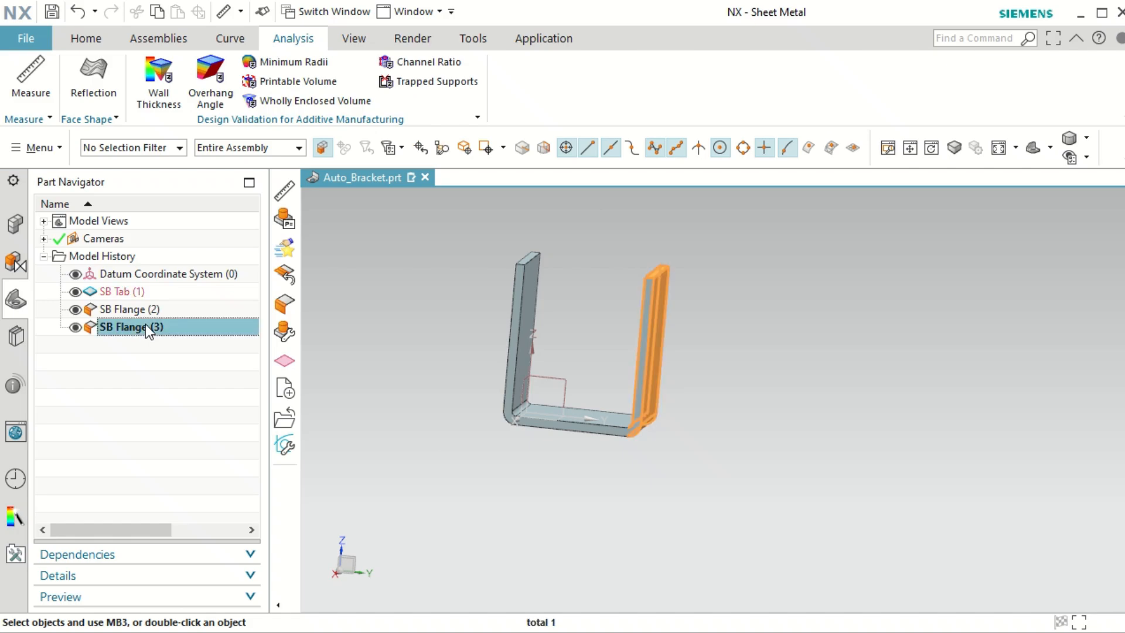
pyautogui.scroll(2, 510, 483)
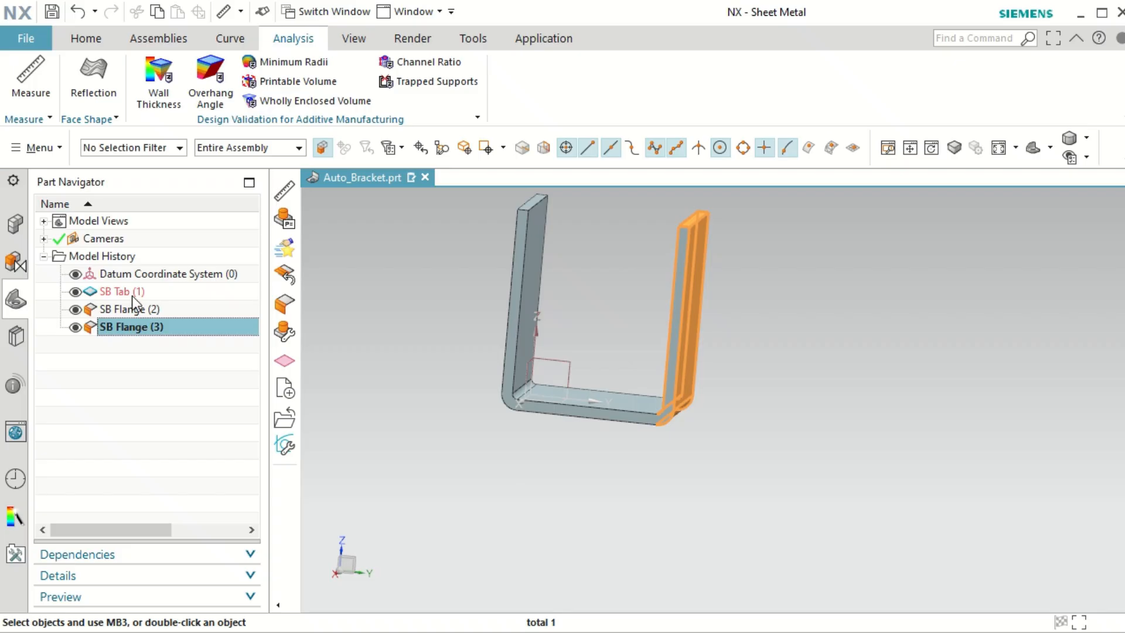
pyautogui.click(132, 295)
pyautogui.rightClick(132, 296)
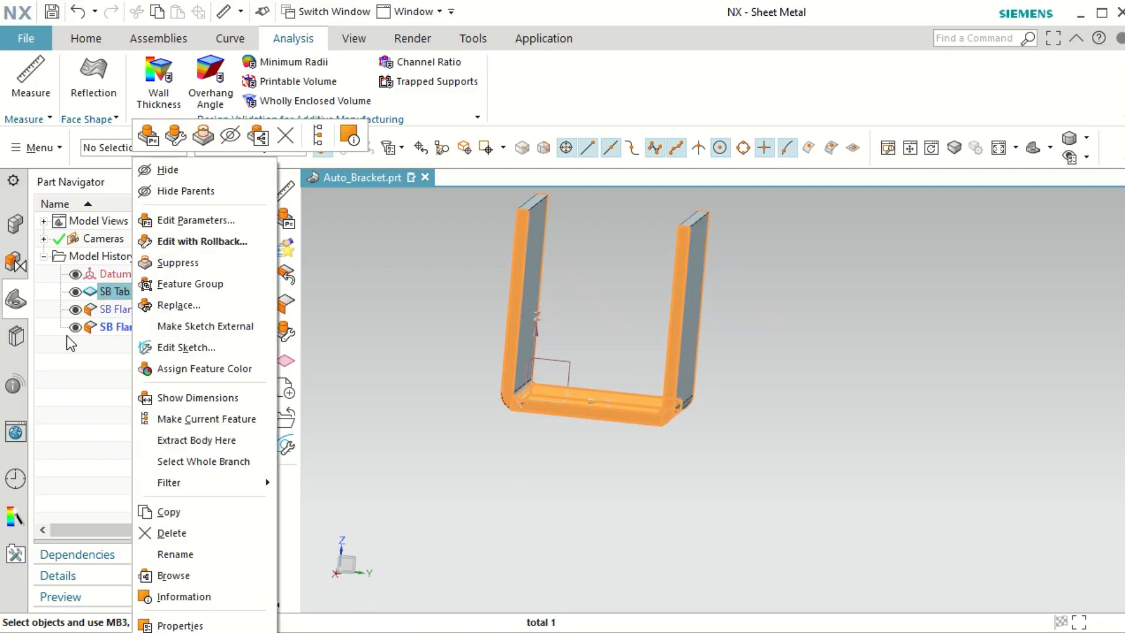
pyautogui.click(175, 227)
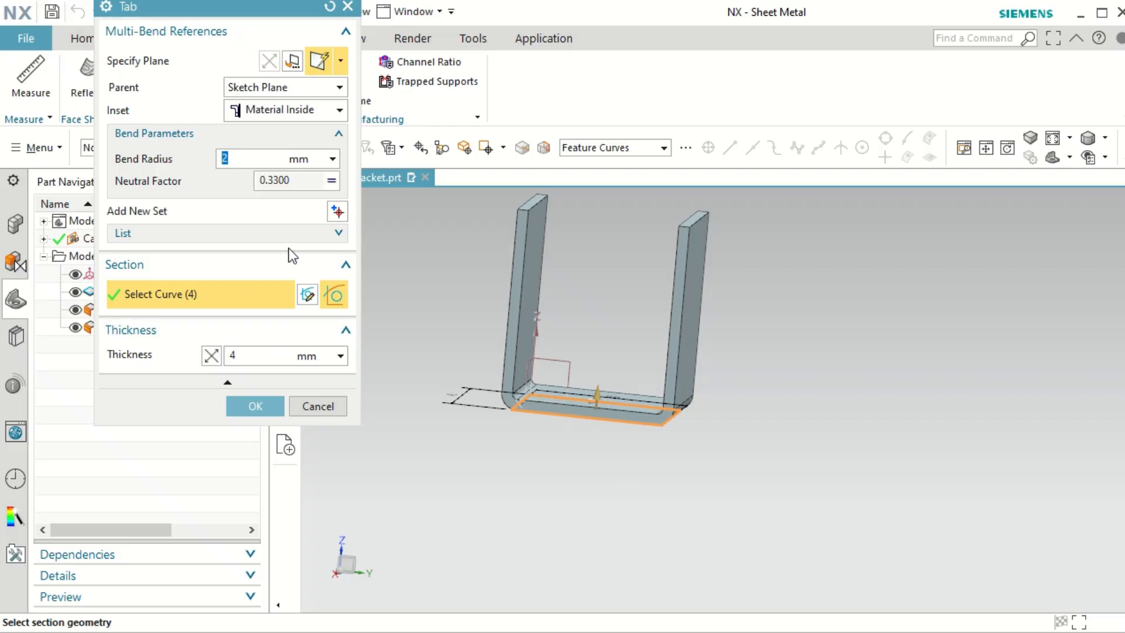
pyautogui.click(307, 295)
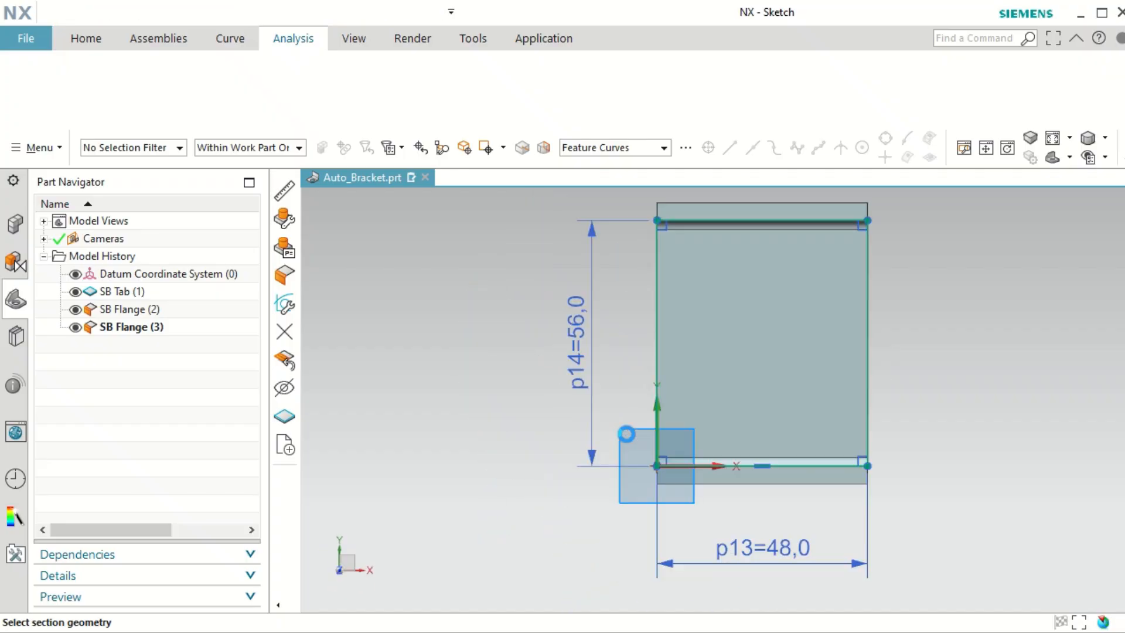
pyautogui.click(551, 315)
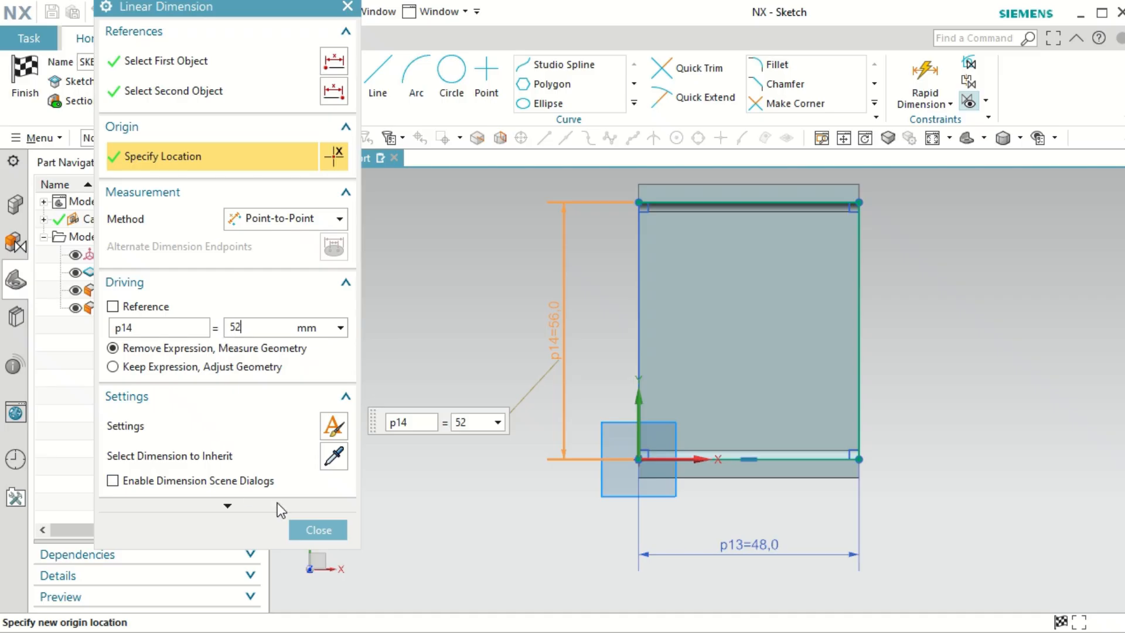
pyautogui.click(318, 531)
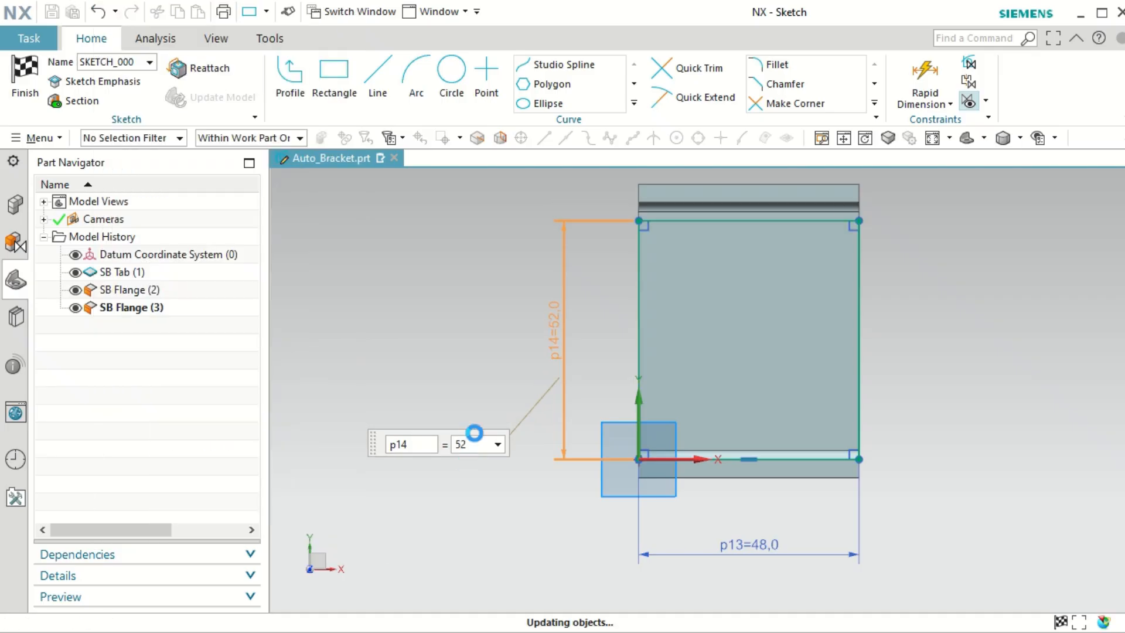
pyautogui.moveTo(515, 404)
pyautogui.mouseDown(button='middle')
pyautogui.moveTo(548, 371)
pyautogui.moveTo(510, 346)
pyautogui.mouseUp(button='middle')
pyautogui.click(25, 88)
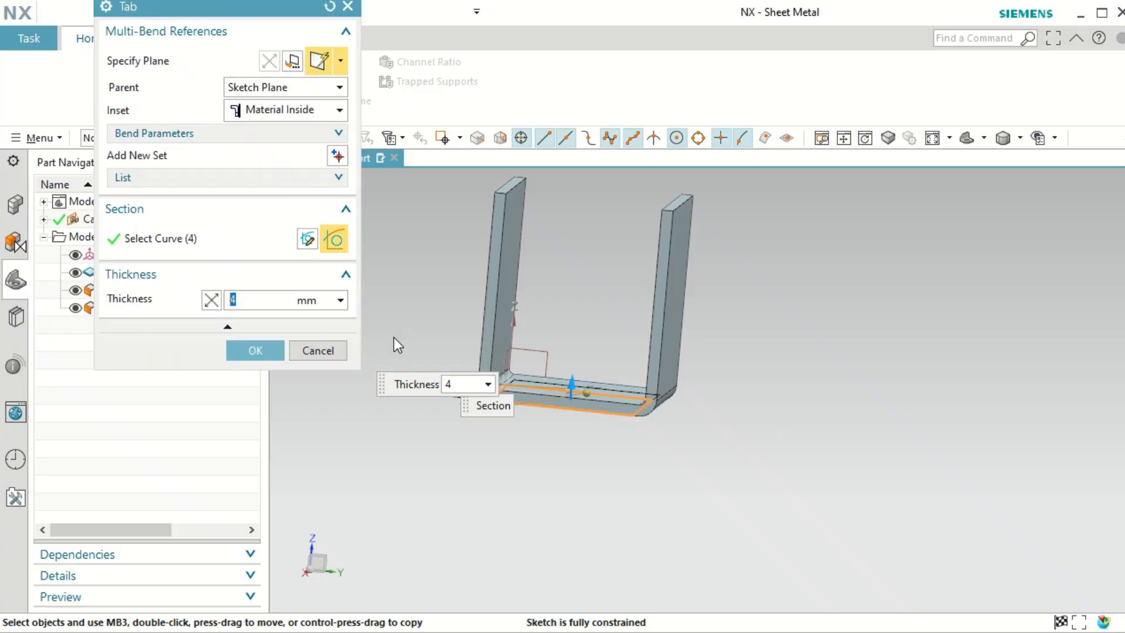
pyautogui.click(254, 350)
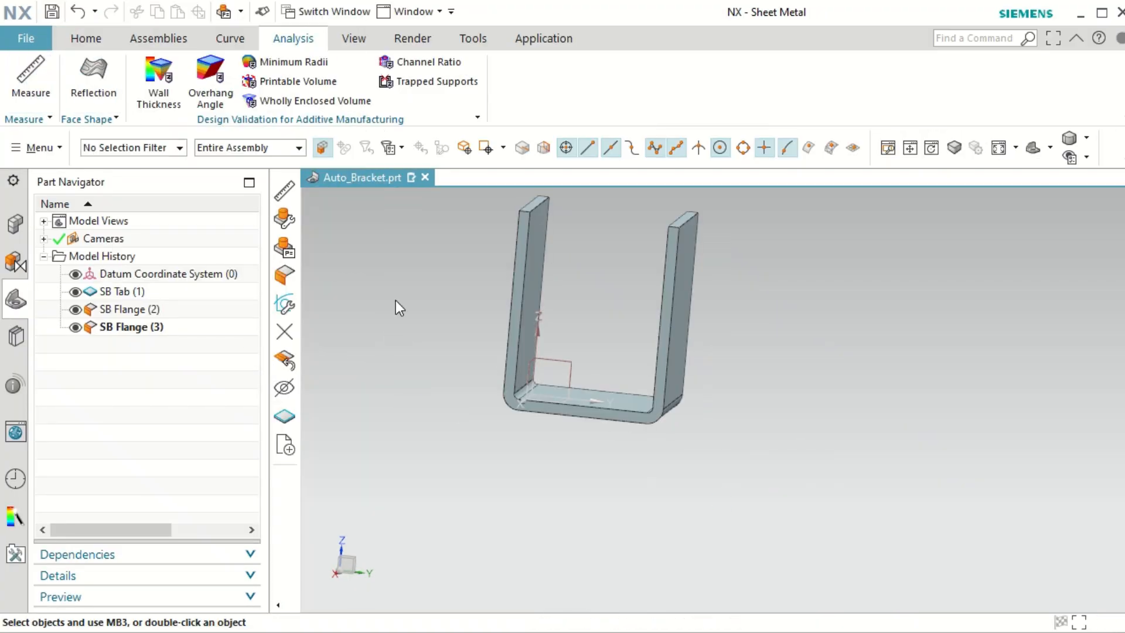
# Step: Measure the distance between the outer faces of the two upright flanges after the tab edit
pyautogui.click(677, 319)
pyautogui.moveTo(486, 502); pyautogui.dragTo(535, 427, button='middle')
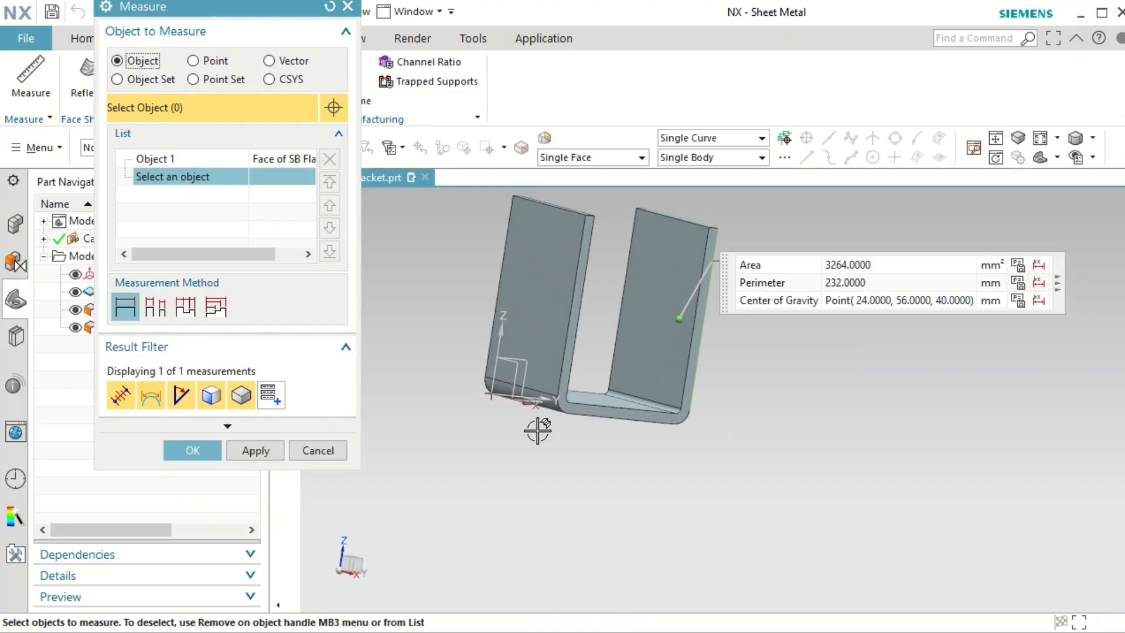
pyautogui.click(535, 323)
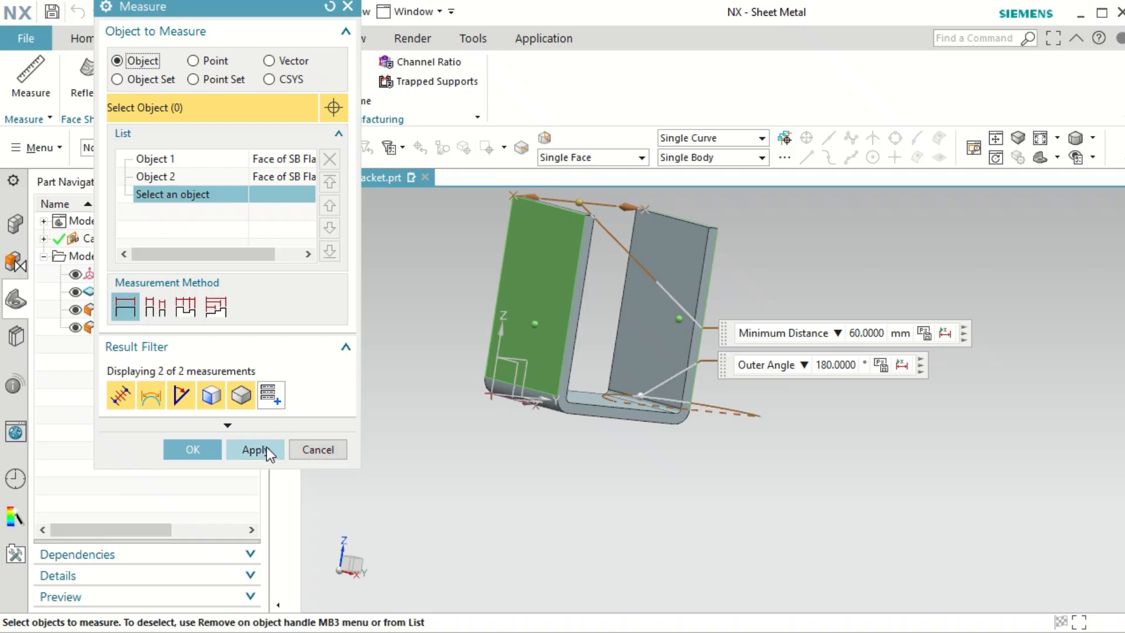
pyautogui.click(315, 449)
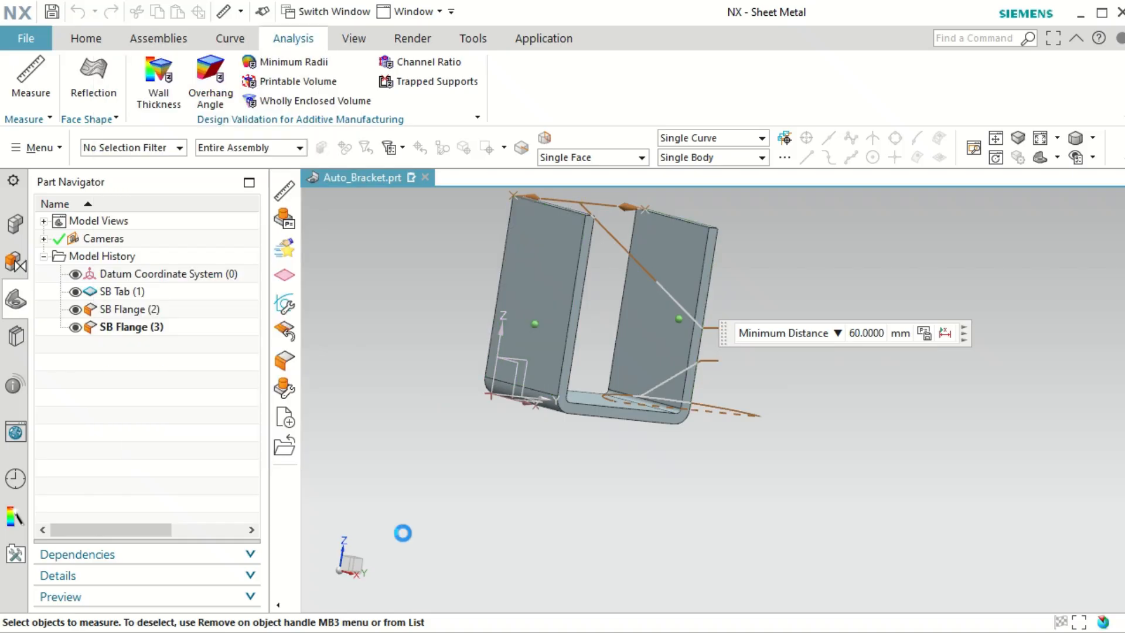
# Step: Edit the base tab's sketch again, set its length between the flanges to 48 mm, and update the tab
pyautogui.click(133, 290)
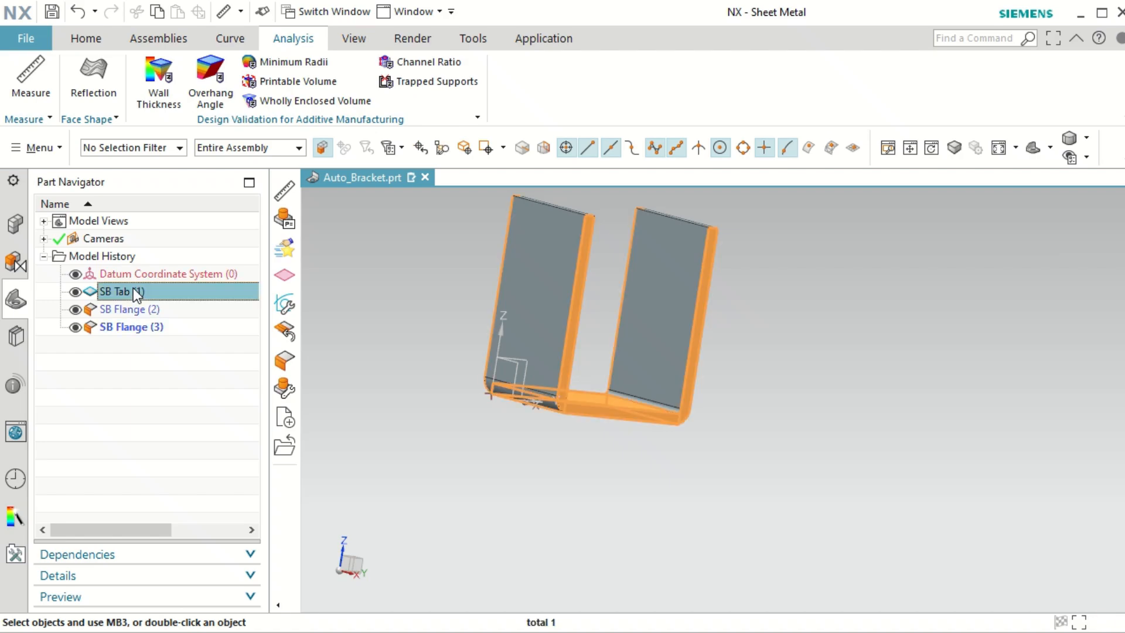
pyautogui.rightClick(132, 292)
pyautogui.click(193, 218)
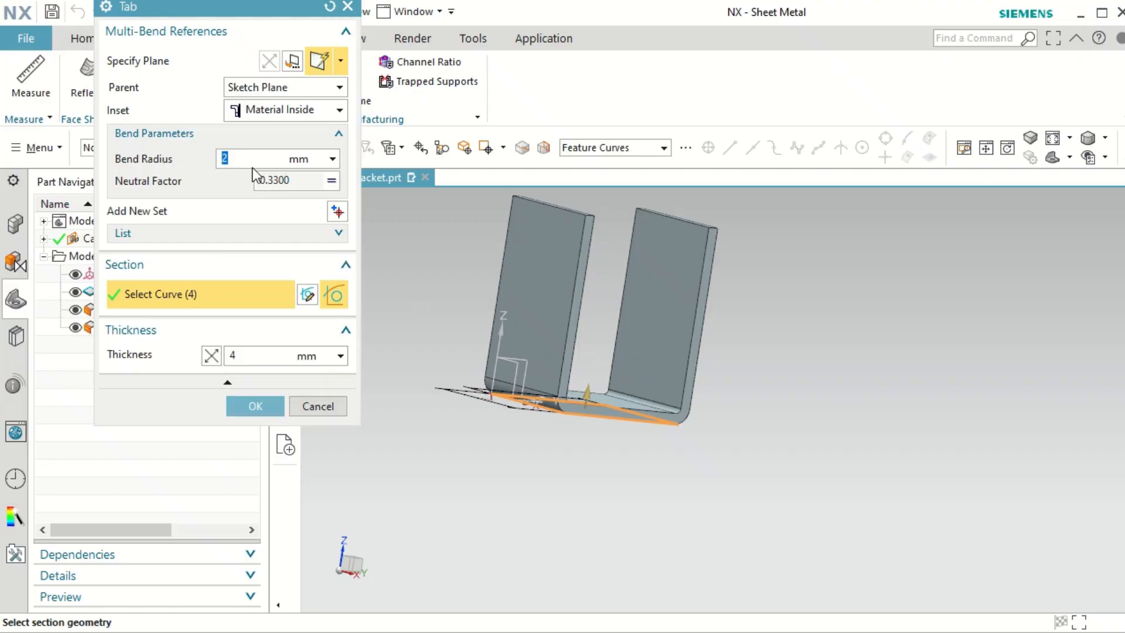
pyautogui.click(309, 295)
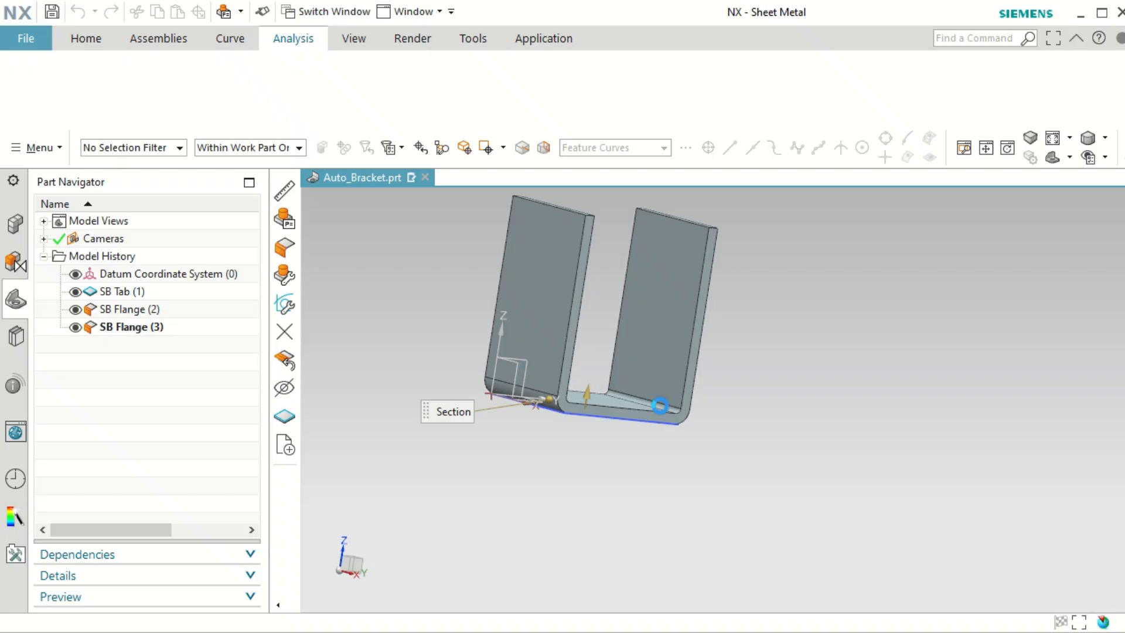
pyautogui.click(557, 308)
pyautogui.doubleClick(557, 307)
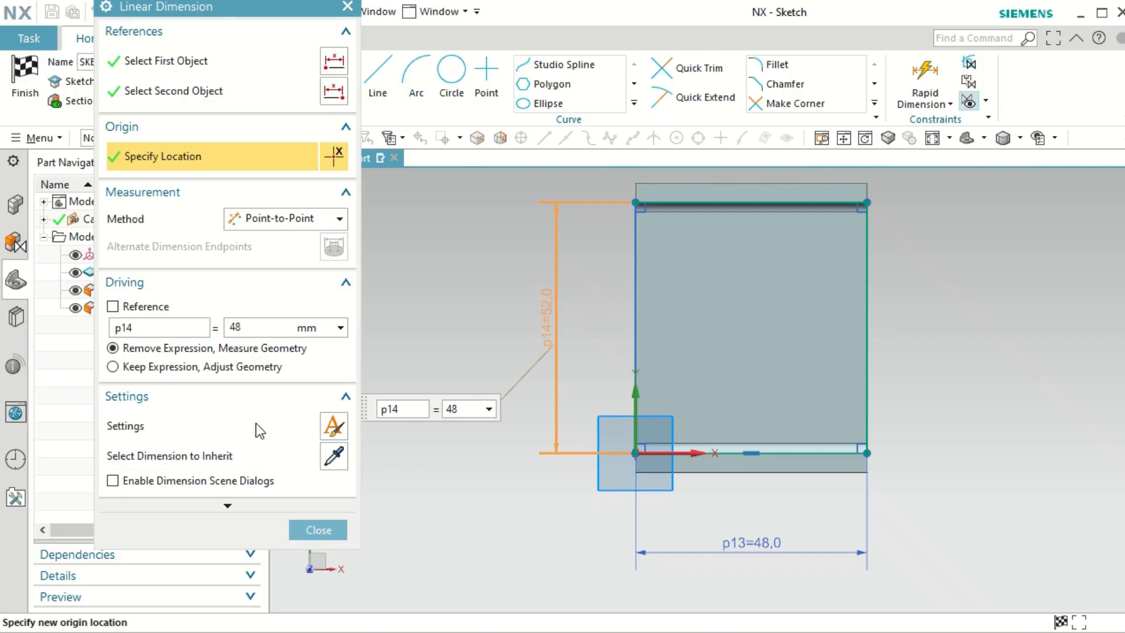
pyautogui.click(319, 530)
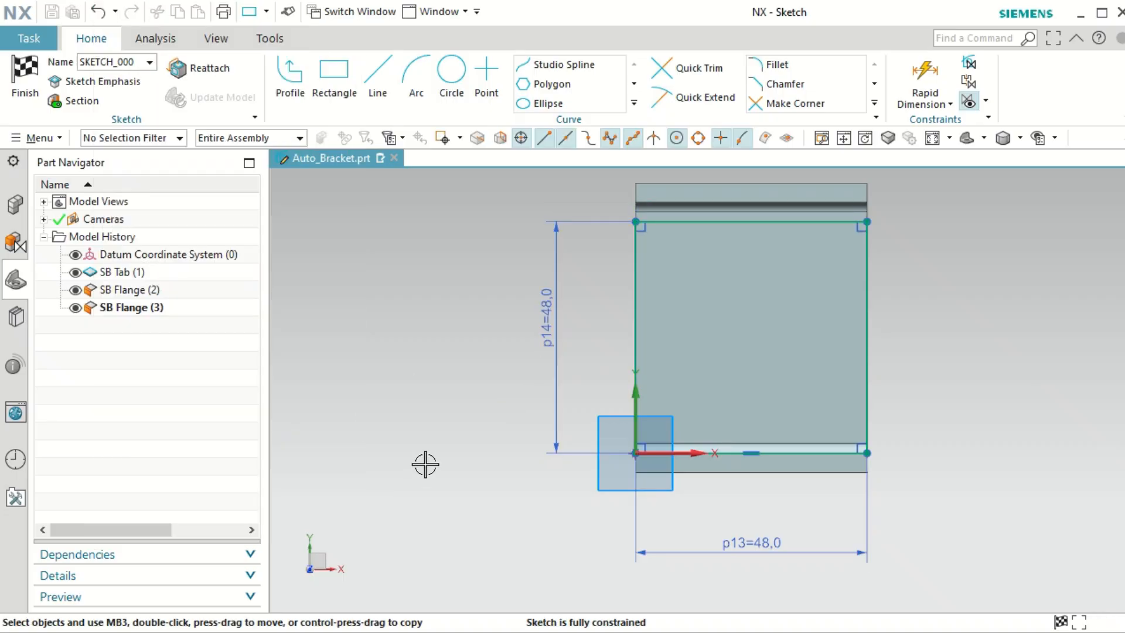
pyautogui.click(25, 76)
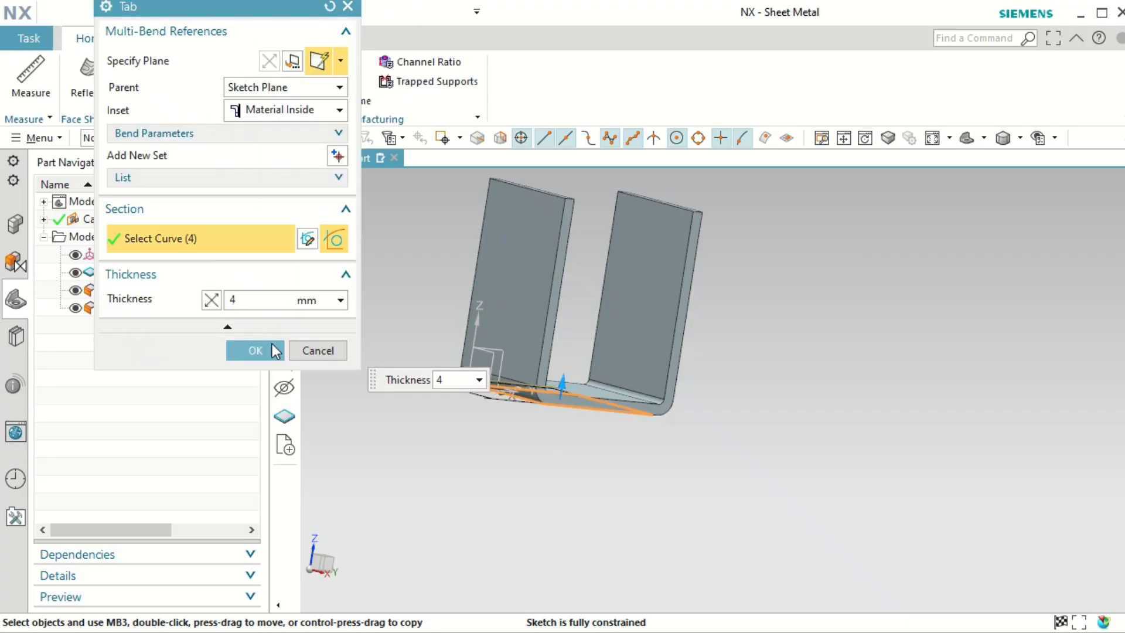
pyautogui.click(265, 349)
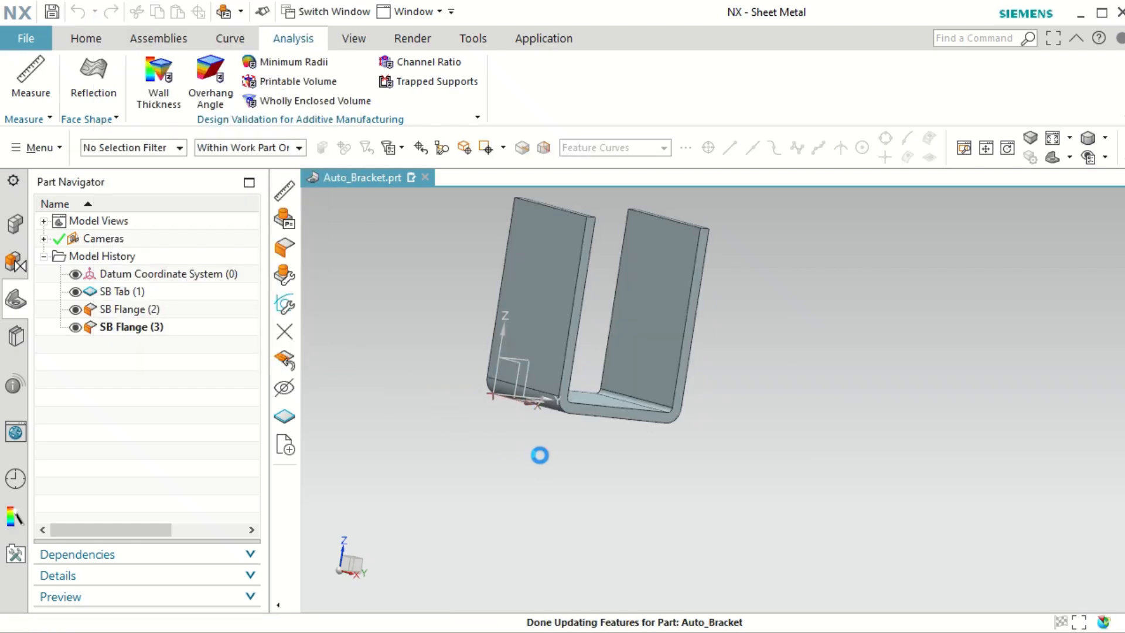
# Step: Switch to the PTC Mathcad Prime sheet and examine the bracket's bend calculations, including the horizontal dimension to bend and the bend radius
pyautogui.moveTo(540, 455); pyautogui.dragTo(497, 452, button='middle')
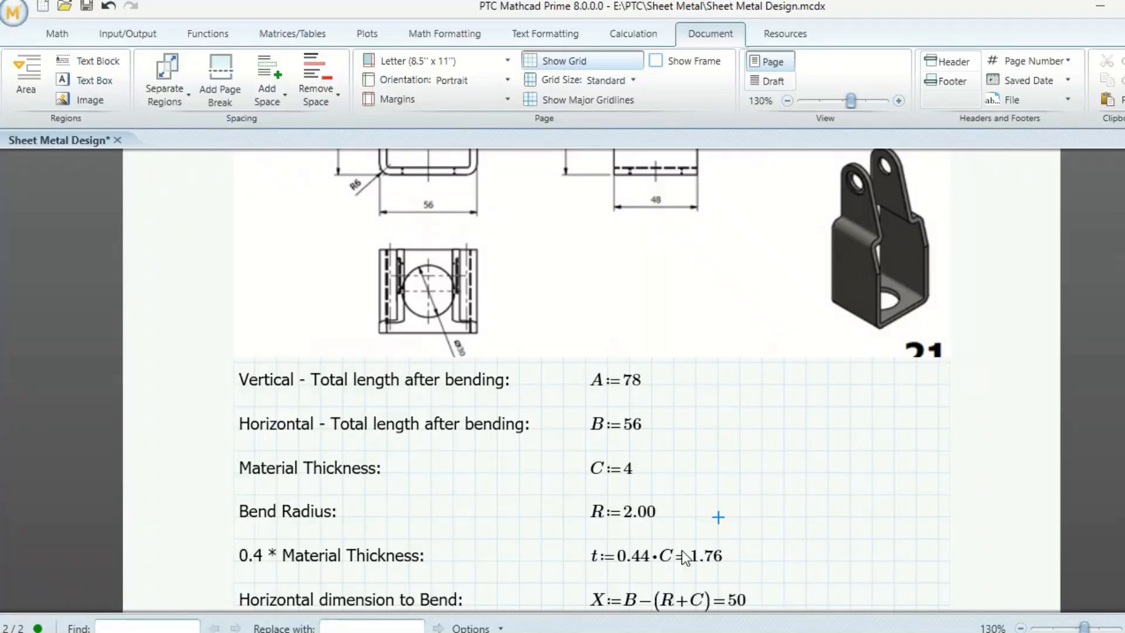
pyautogui.scroll(-3, 721, 516)
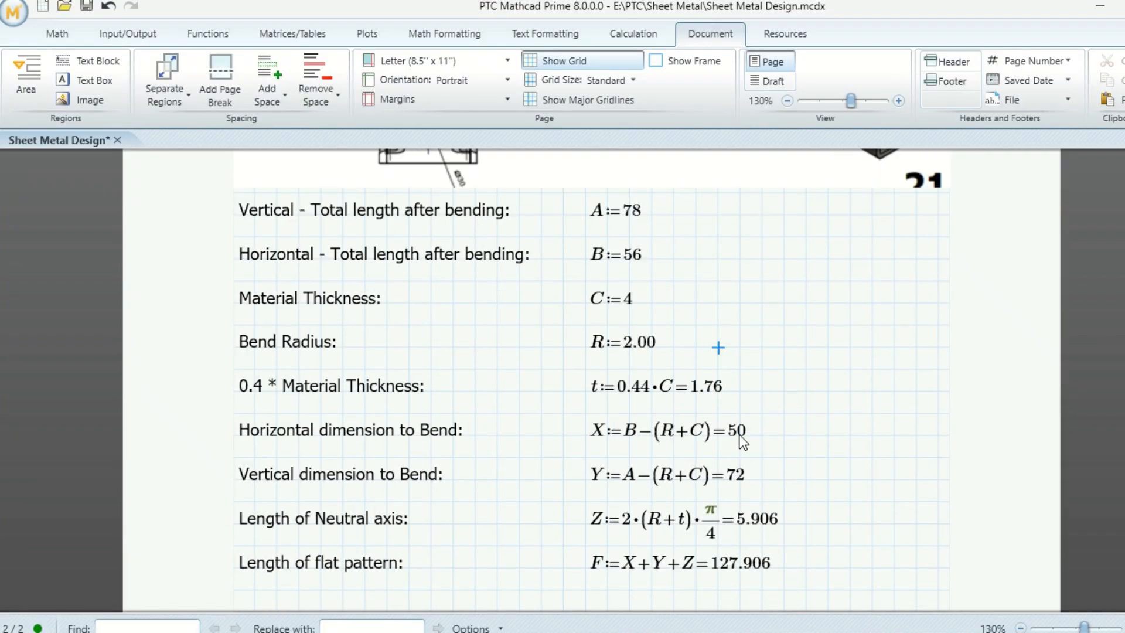
pyautogui.click(735, 440)
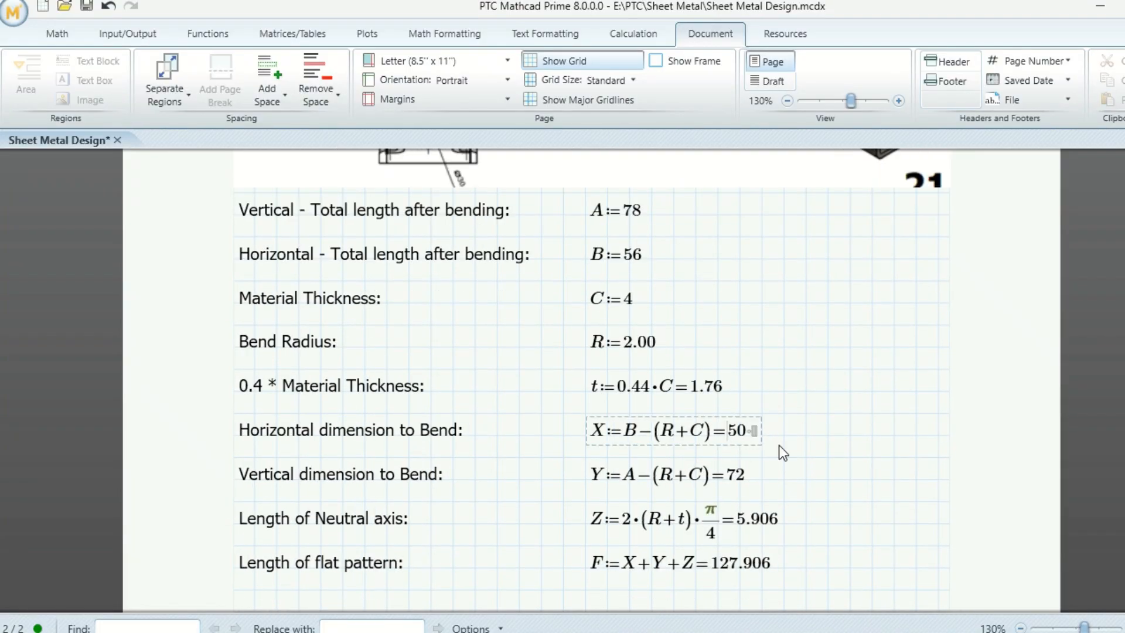
pyautogui.click(831, 392)
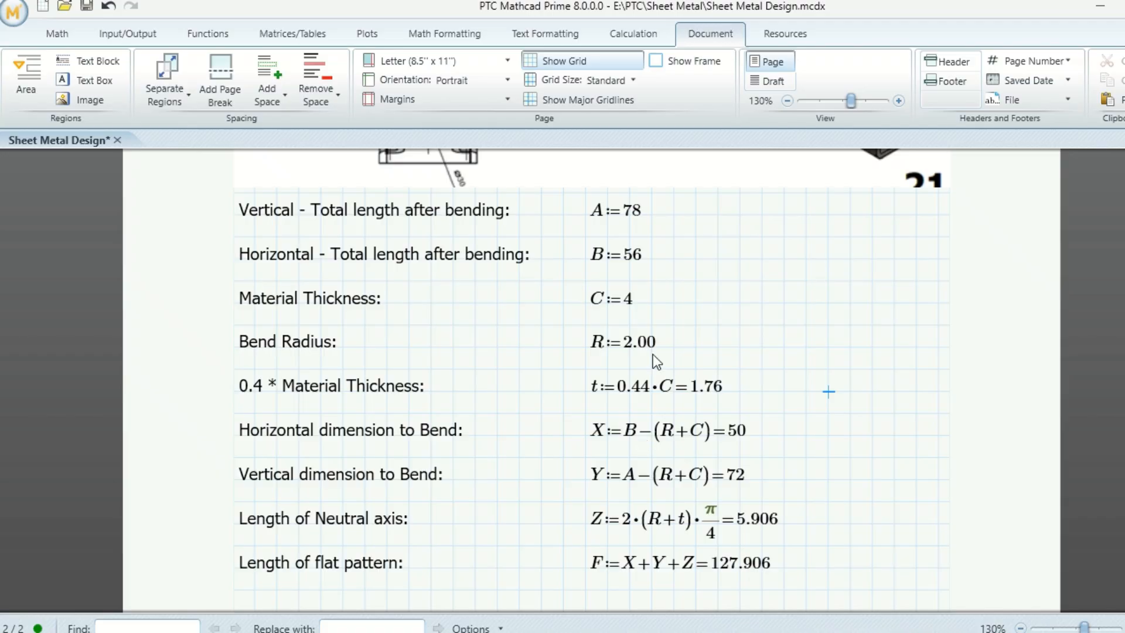
pyautogui.scroll(1, 664, 290)
pyautogui.scroll(-1, 664, 300)
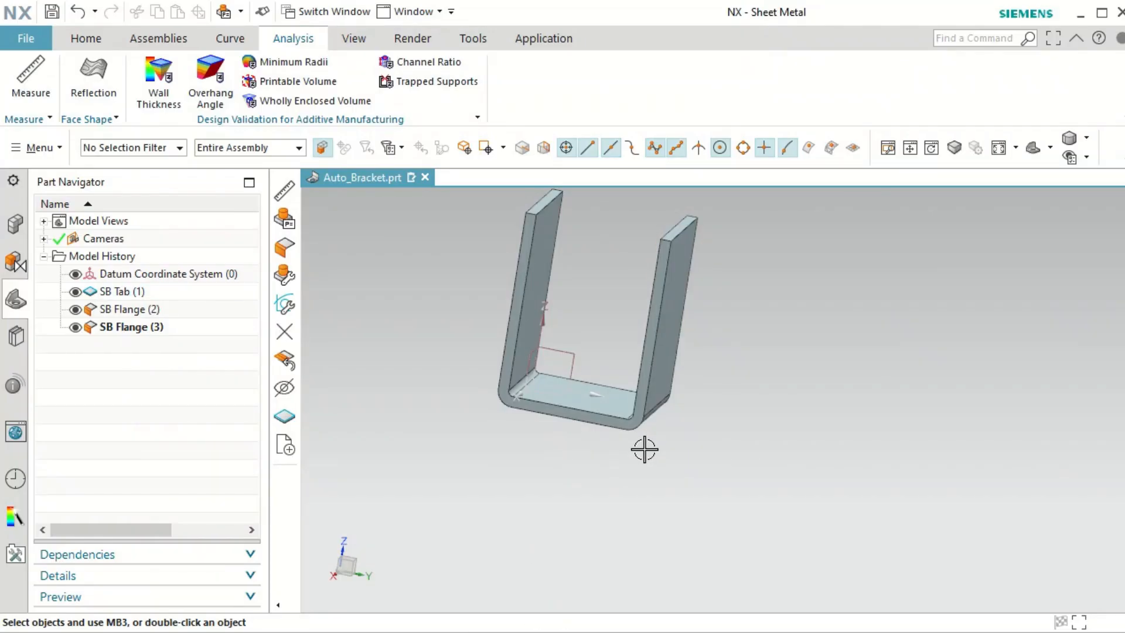
# Step: Switch back to NX and measure the overall width between the outer faces of the two upright flanges
pyautogui.moveTo(643, 450); pyautogui.dragTo(657, 452, button='middle')
pyautogui.click(27, 107)
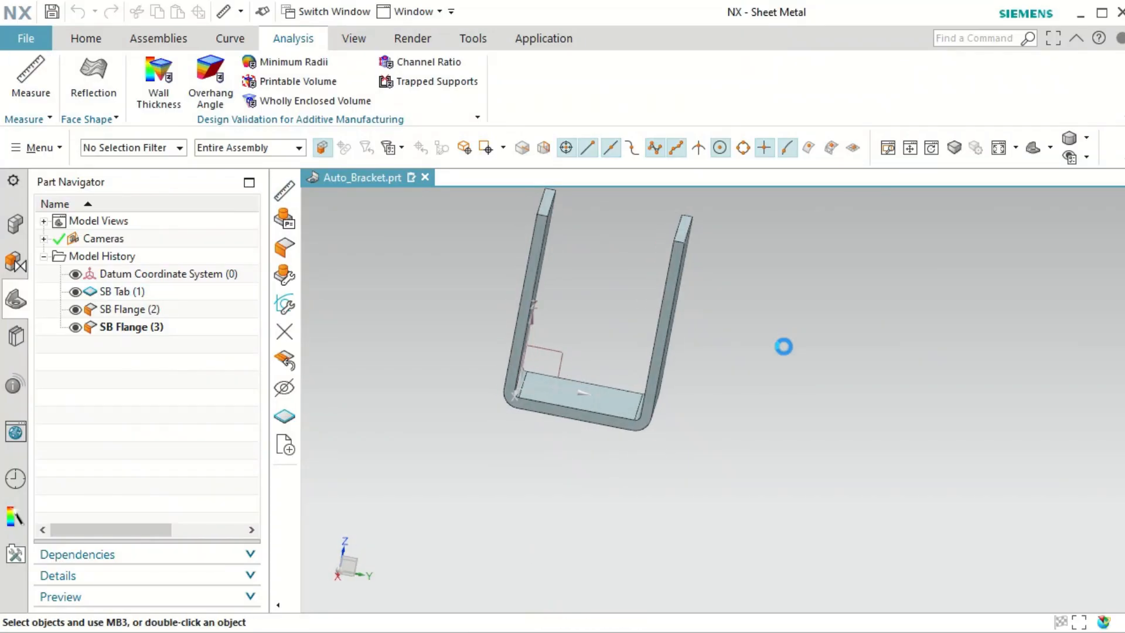
pyautogui.moveTo(766, 337); pyautogui.dragTo(721, 314, button='middle')
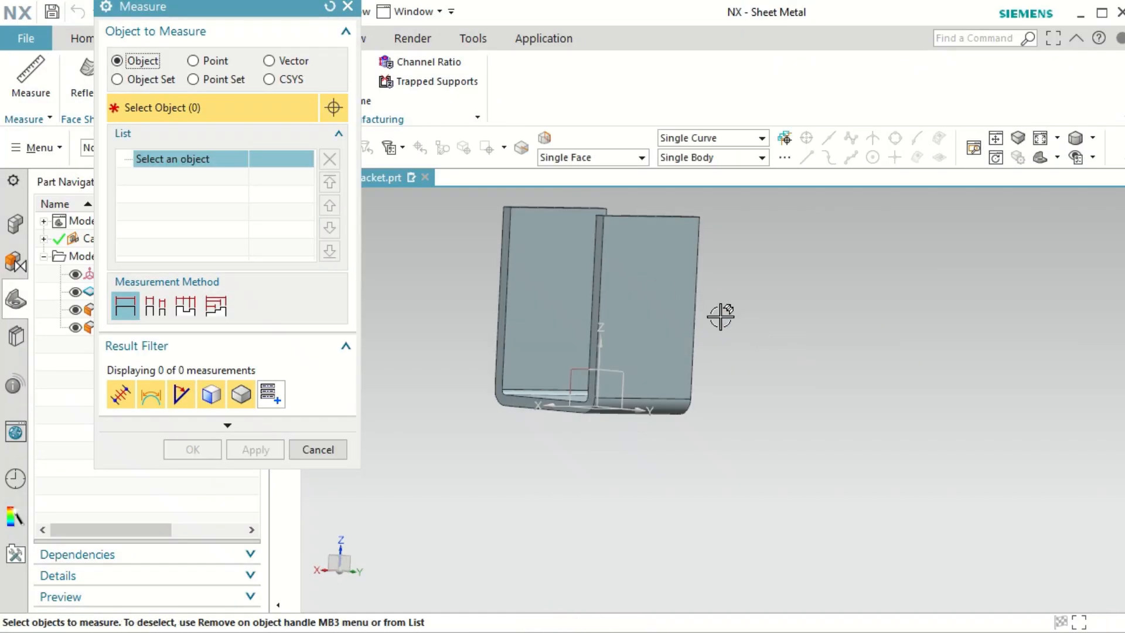
pyautogui.click(649, 285)
pyautogui.moveTo(839, 385); pyautogui.dragTo(874, 407, button='middle')
pyautogui.click(535, 255)
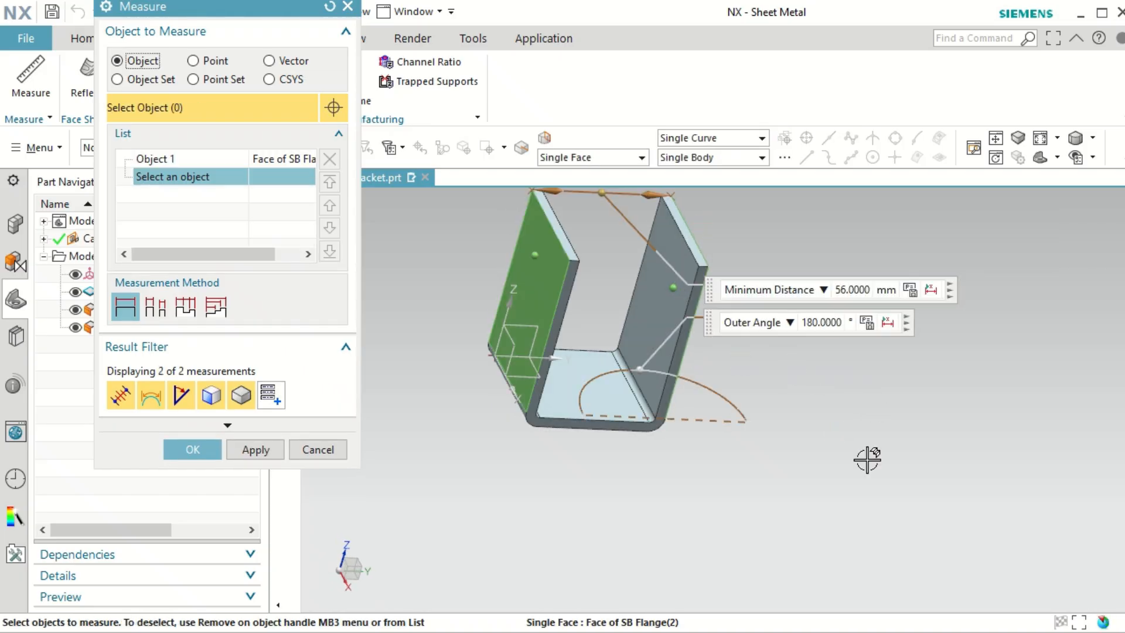
pyautogui.click(214, 449)
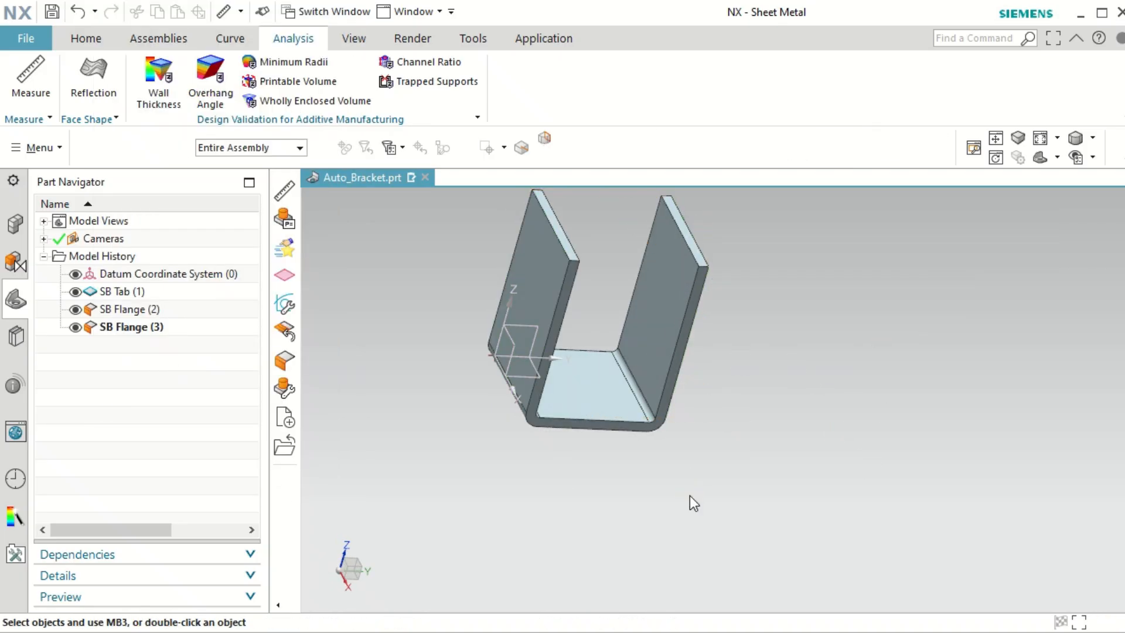
# Step: Measure the radius of the outer bend face between the base and the second flange
pyautogui.scroll(2, 679, 508)
pyautogui.scroll(-1, 679, 508)
pyautogui.moveTo(679, 508); pyautogui.dragTo(633, 428, button='middle')
pyautogui.click(18, 82)
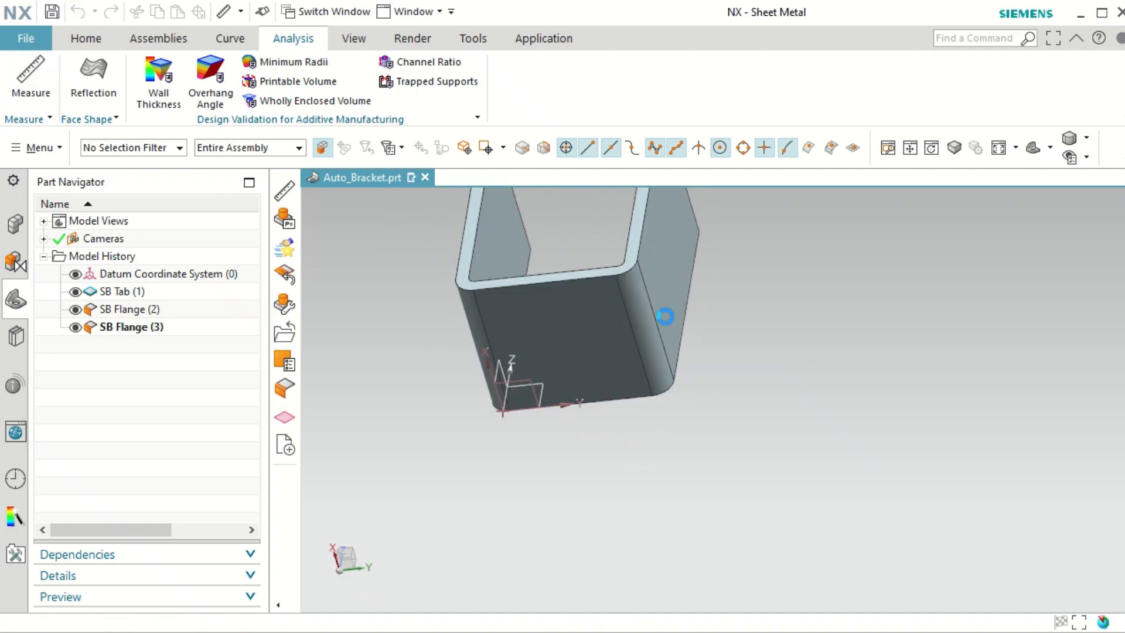
pyautogui.click(642, 296)
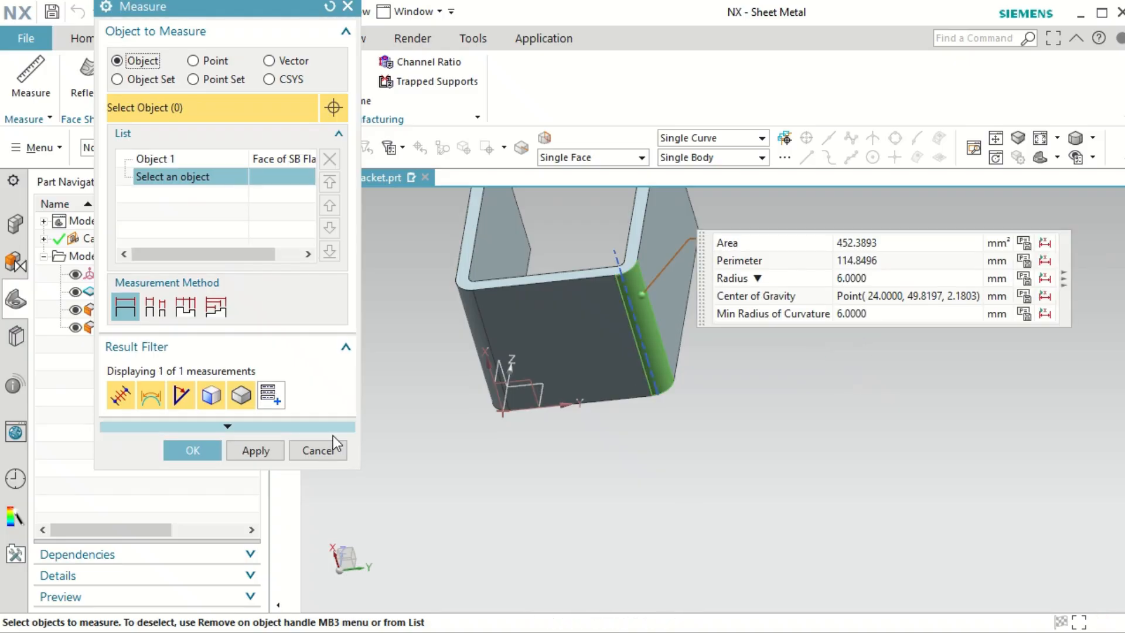
pyautogui.click(199, 450)
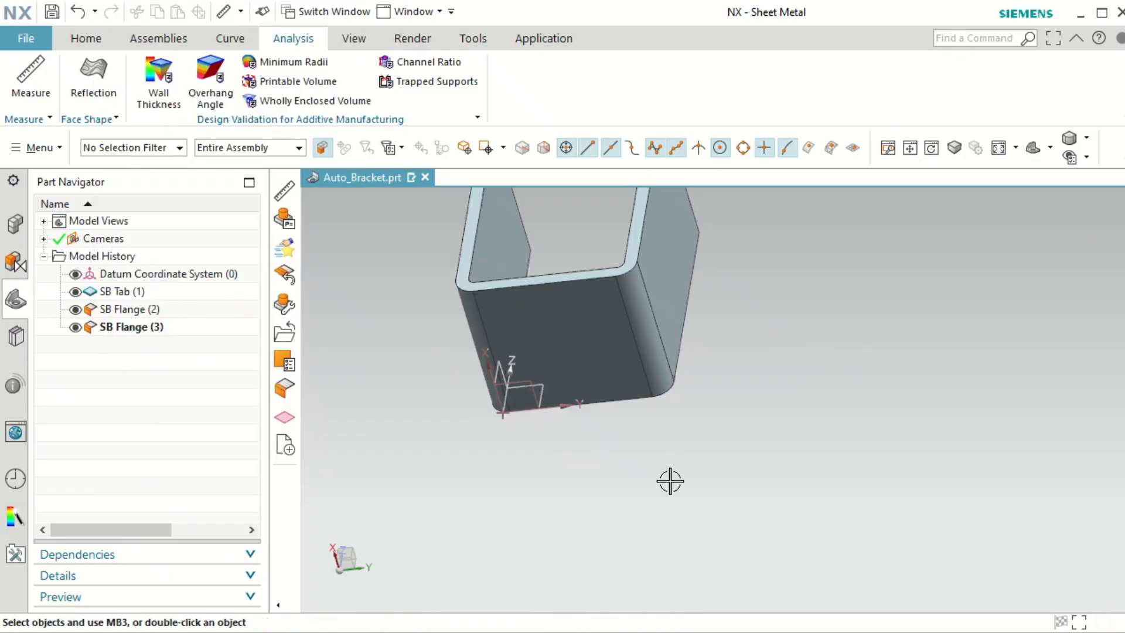
# Step: Add 10 mm long, 90° flanges with Outside length reference and Material Outside inset, facing inward along the top edges of both upright flanges
pyautogui.scroll(-3, 670, 481)
pyautogui.moveTo(670, 480); pyautogui.dragTo(619, 455, button='middle')
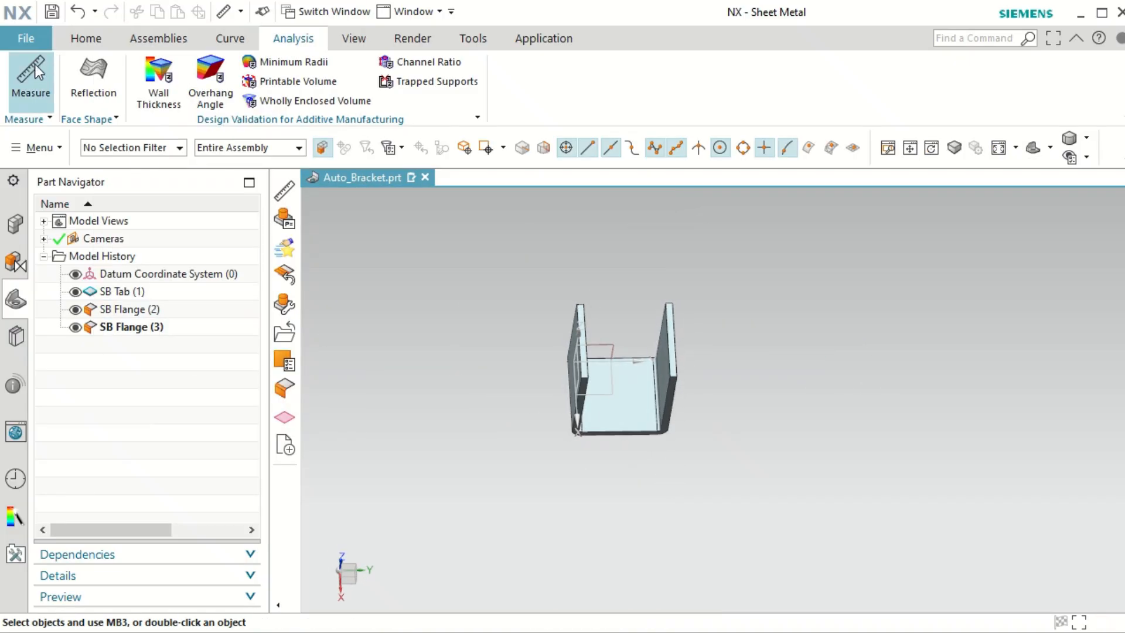
pyautogui.click(85, 38)
pyautogui.click(381, 83)
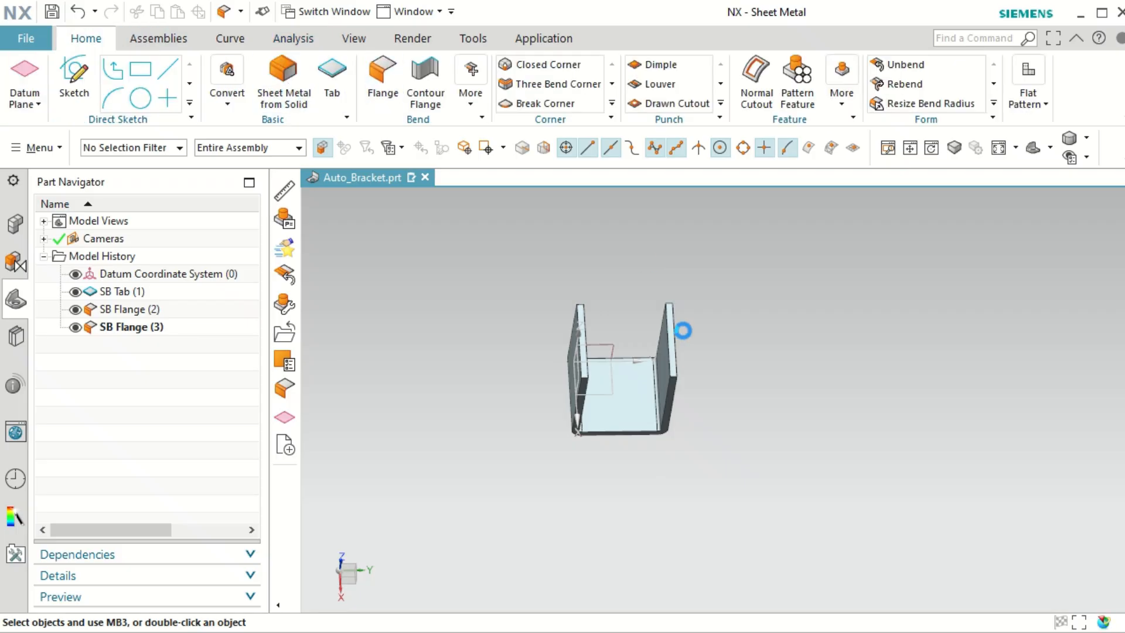
pyautogui.scroll(2, 684, 332)
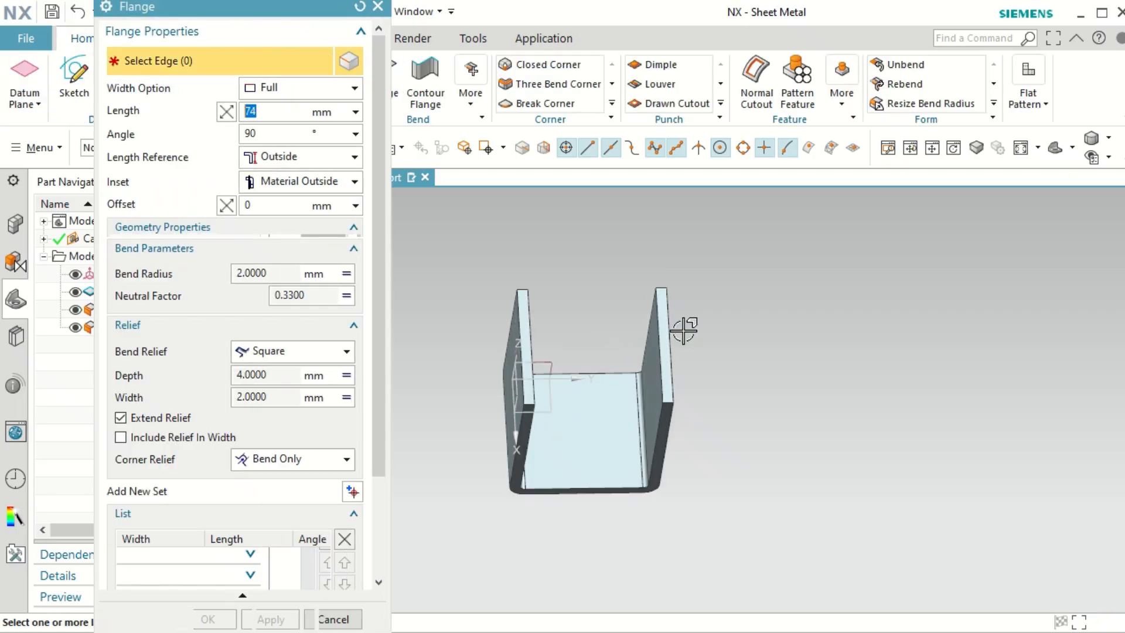
pyautogui.scroll(2, 683, 332)
pyautogui.click(645, 331)
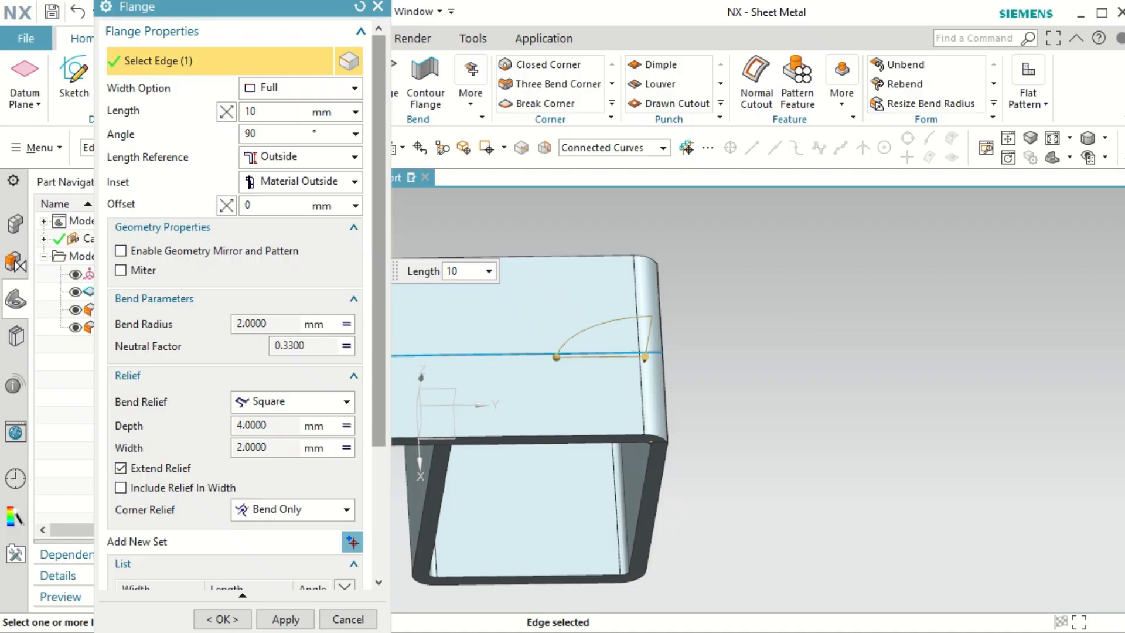
pyautogui.press('Tab')
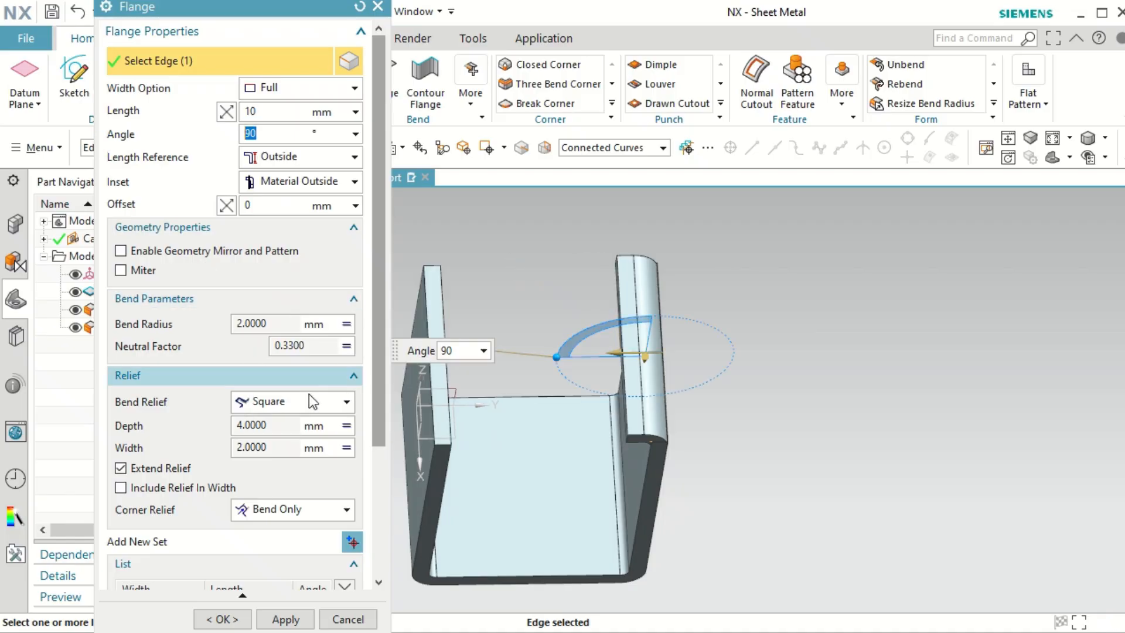
pyautogui.click(283, 620)
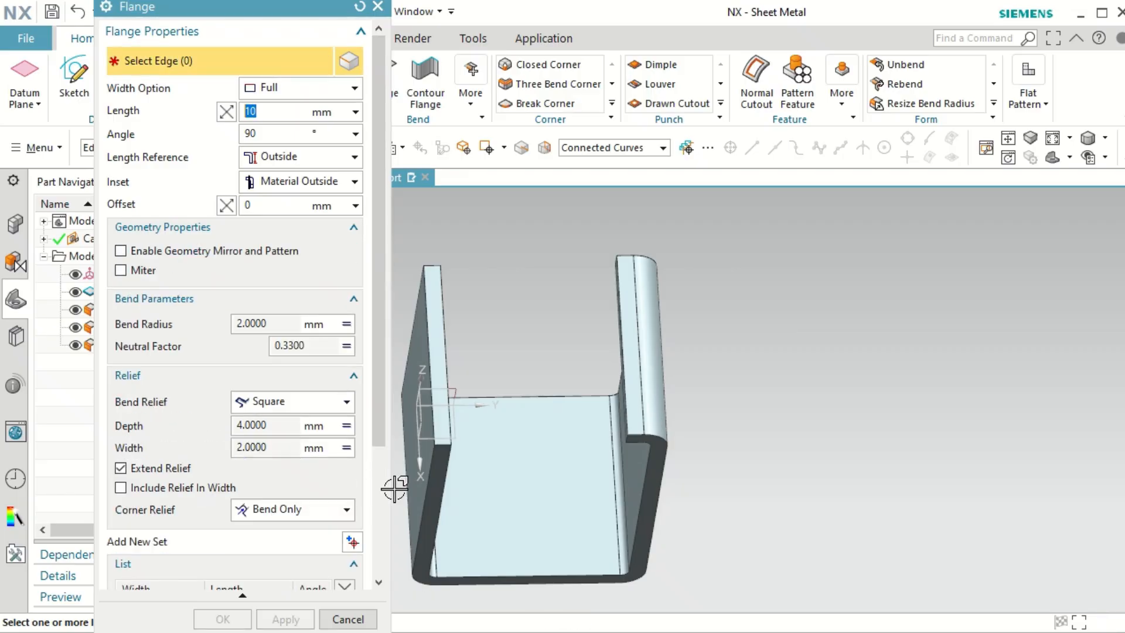
pyautogui.click(448, 334)
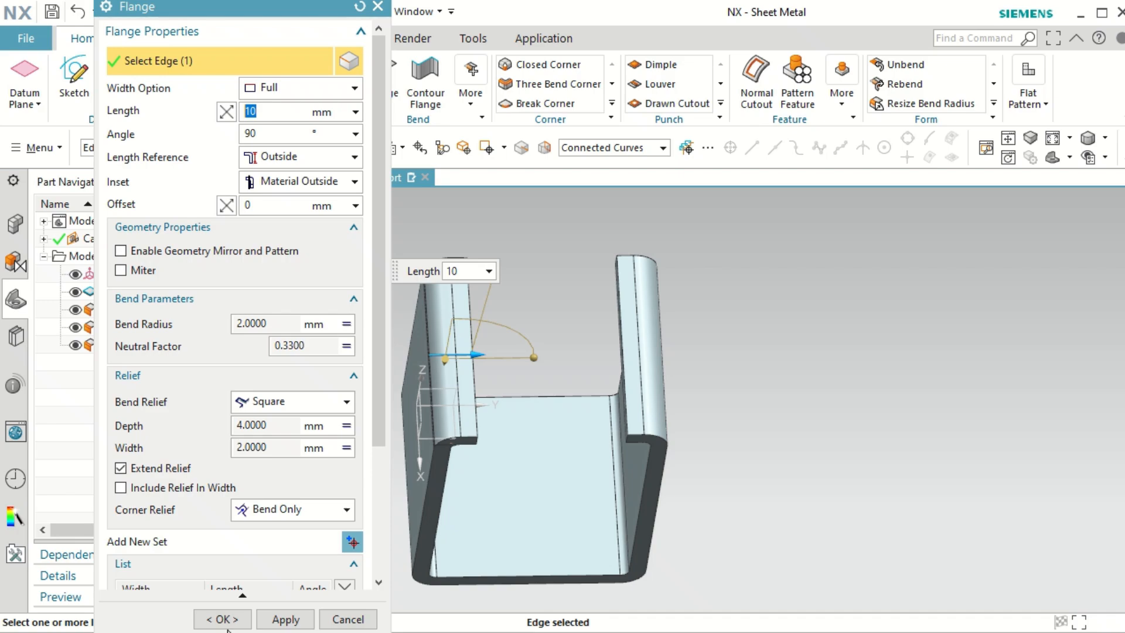
pyautogui.click(223, 620)
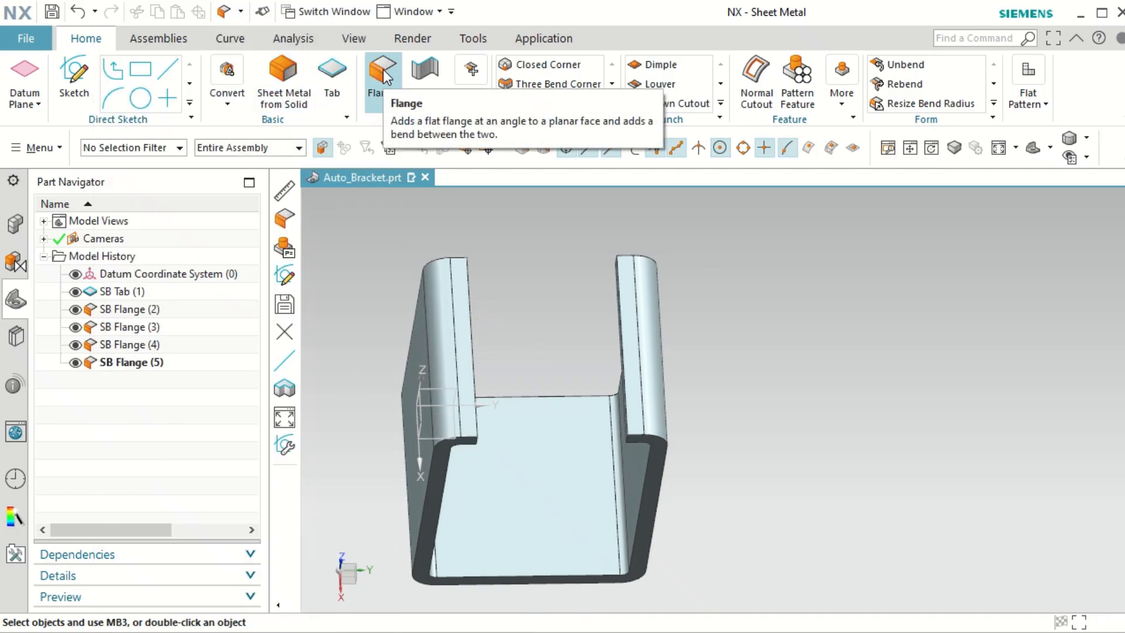
# Step: Add a 39 mm long, 90° upright flange on the inner edge of the 10 mm lip nearest the datum origin
pyautogui.click(396, 98)
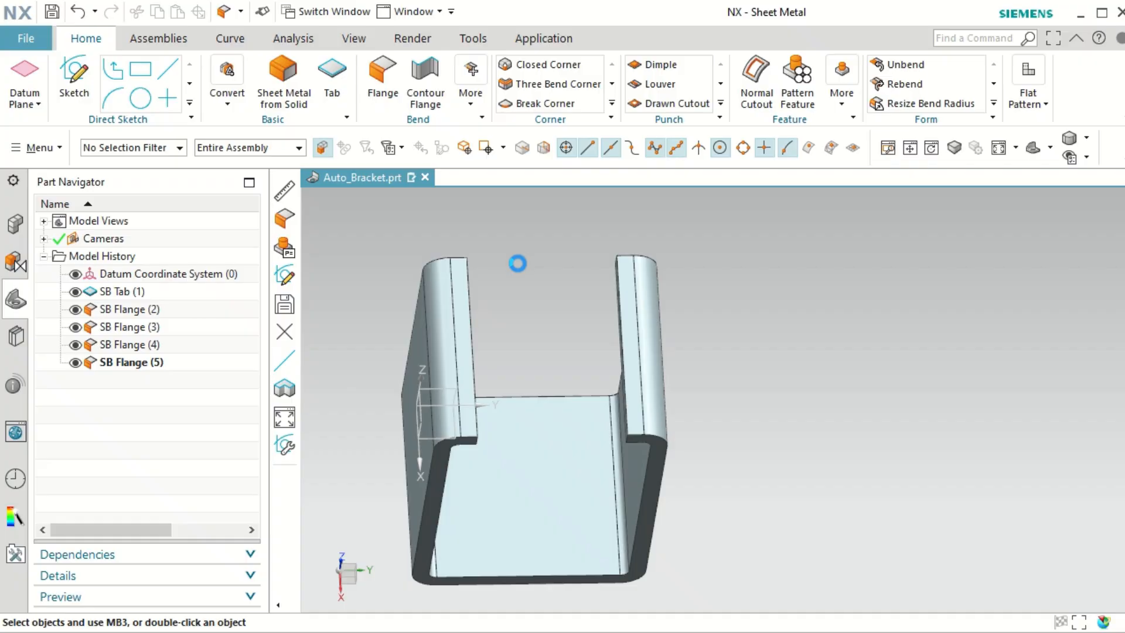
pyautogui.click(472, 314)
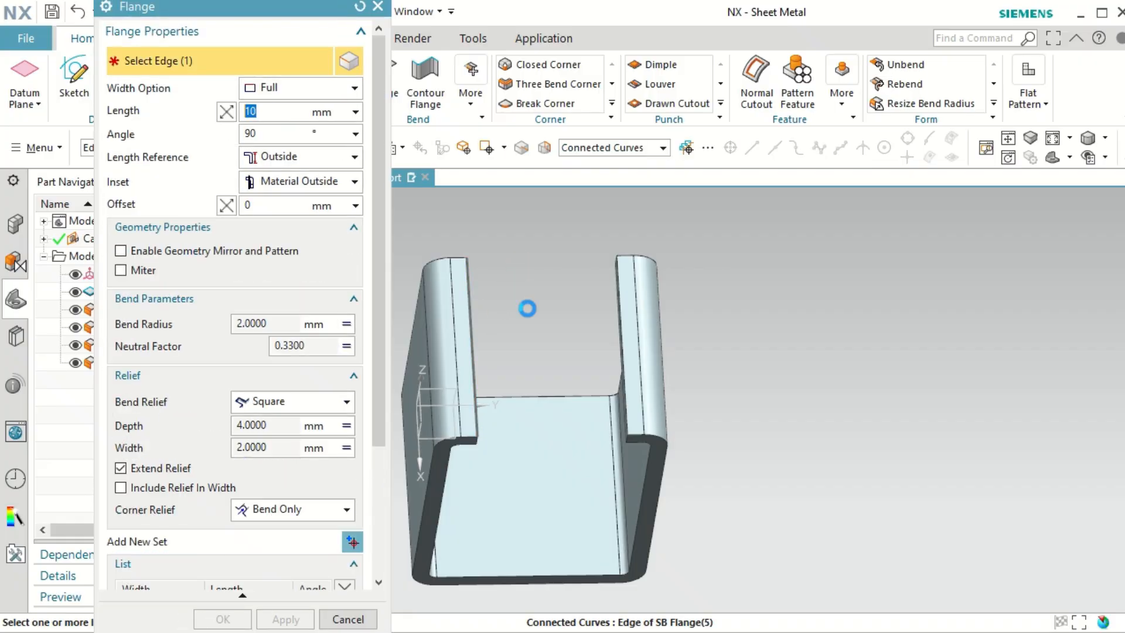
pyautogui.moveTo(548, 263); pyautogui.dragTo(543, 244, button='middle')
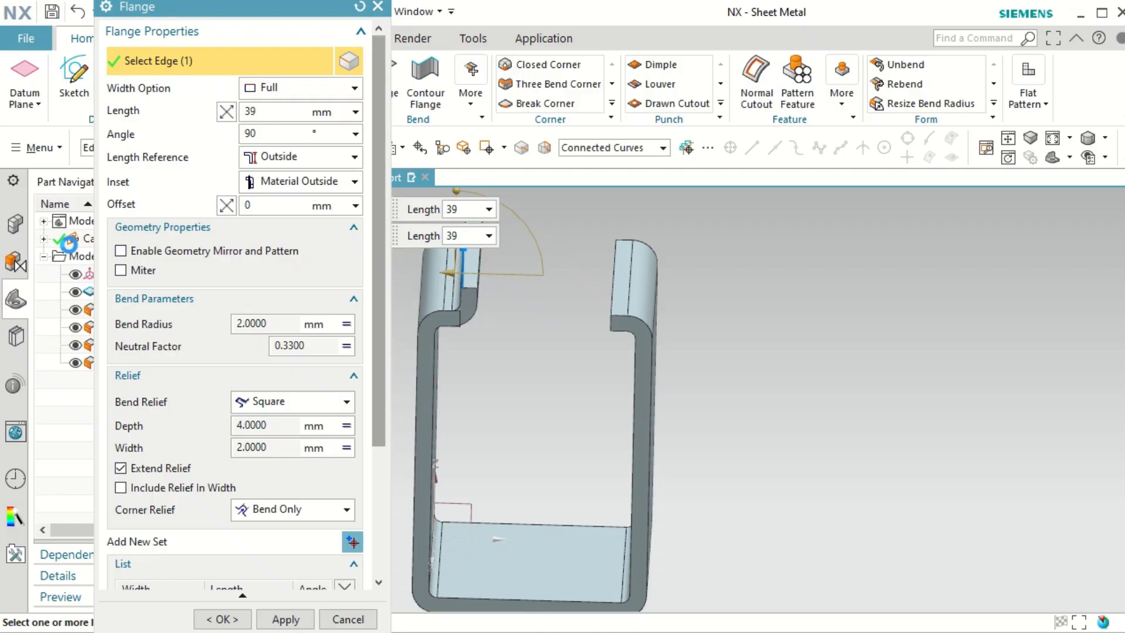
pyautogui.press('Tab')
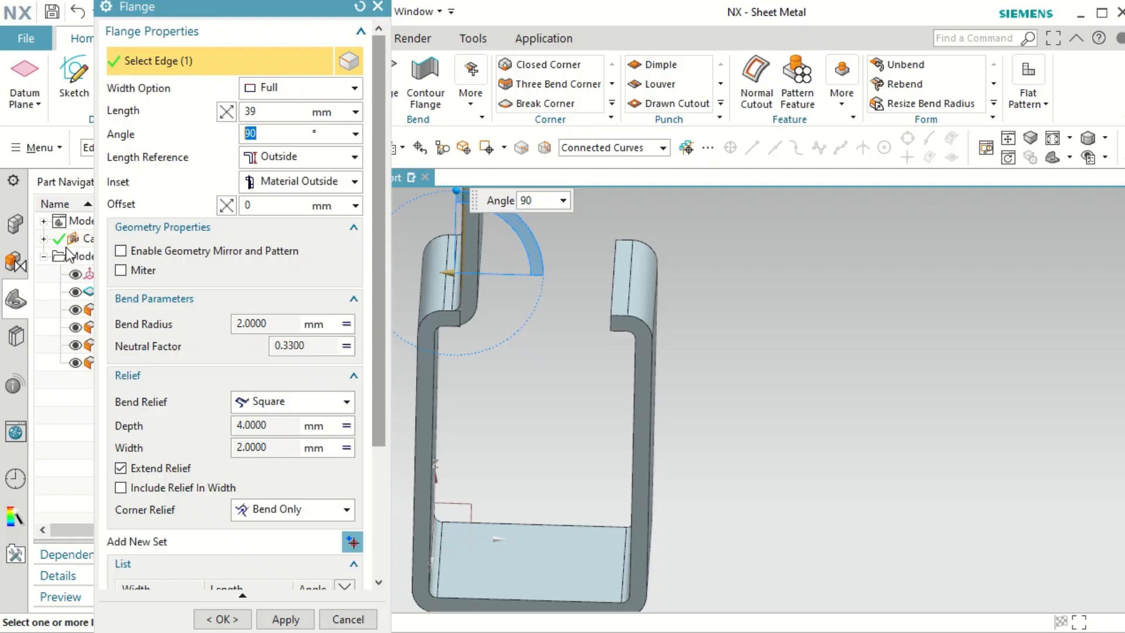
pyautogui.click(223, 620)
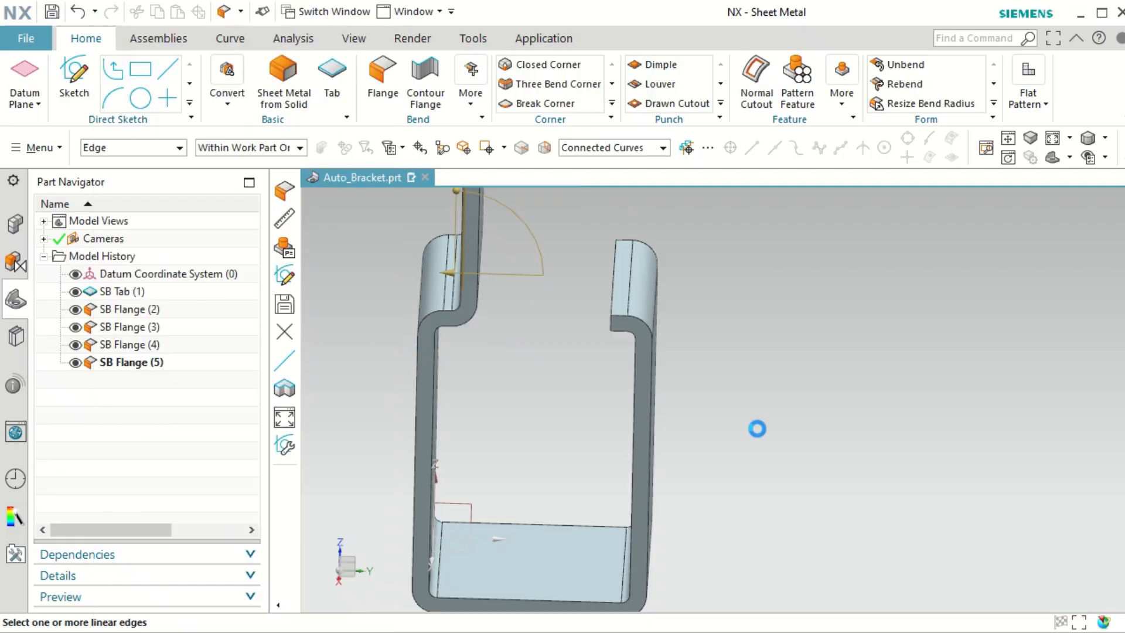
# Step: Add a matching 39 mm long, 90° upright flange on the inner edge of the opposite 10 mm lip
pyautogui.scroll(2, 766, 473)
pyautogui.scroll(-5, 766, 473)
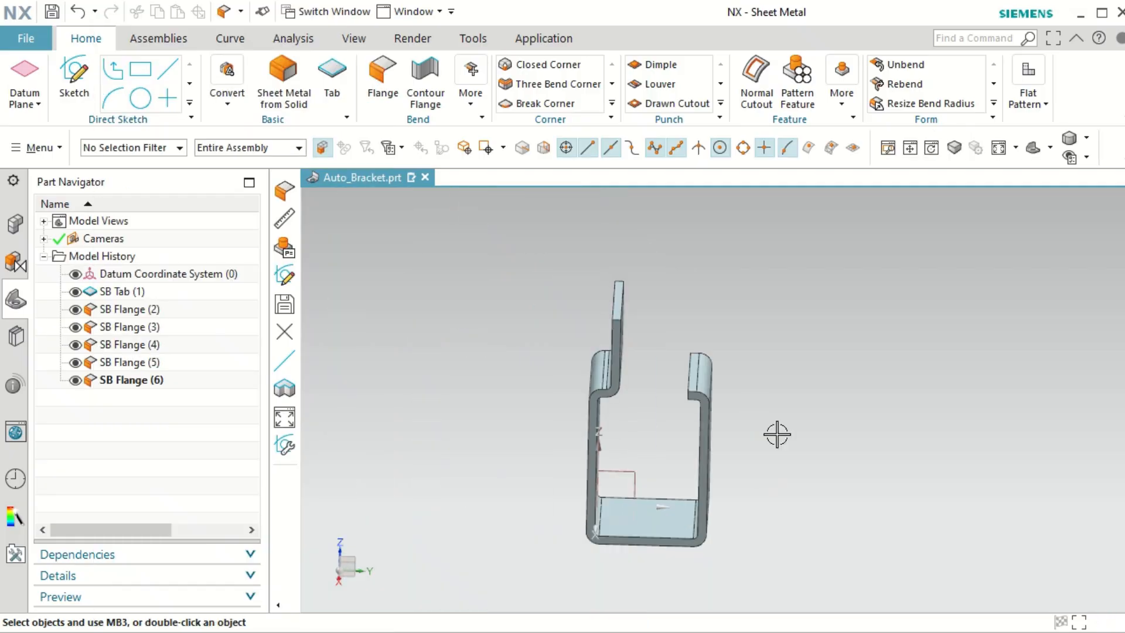
pyautogui.scroll(1, 716, 319)
pyautogui.scroll(1, 716, 318)
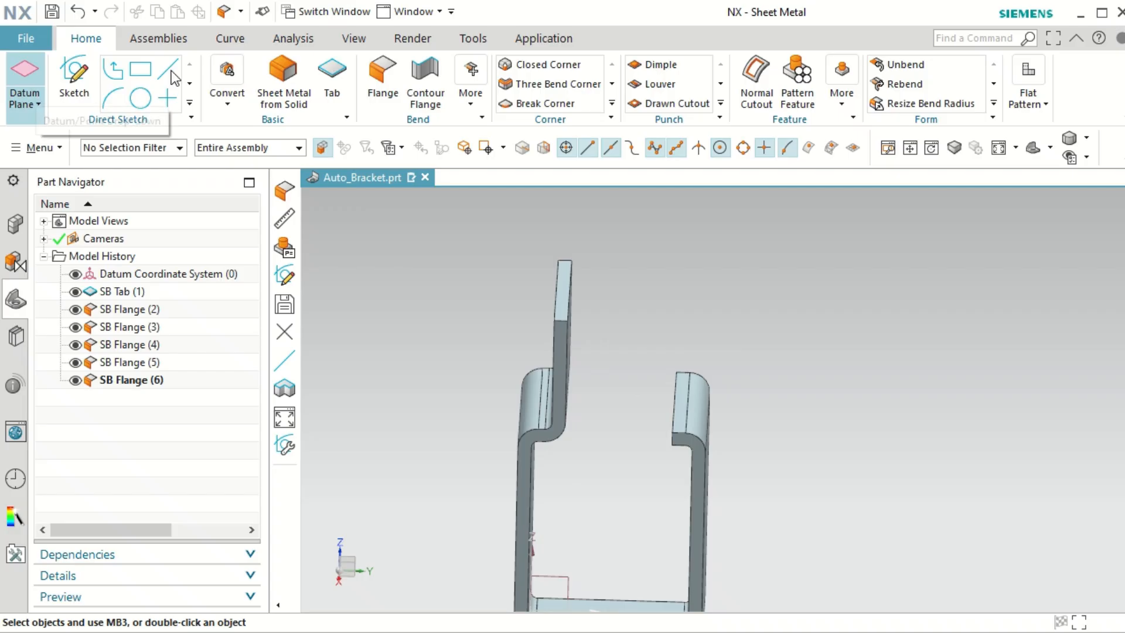
pyautogui.click(375, 79)
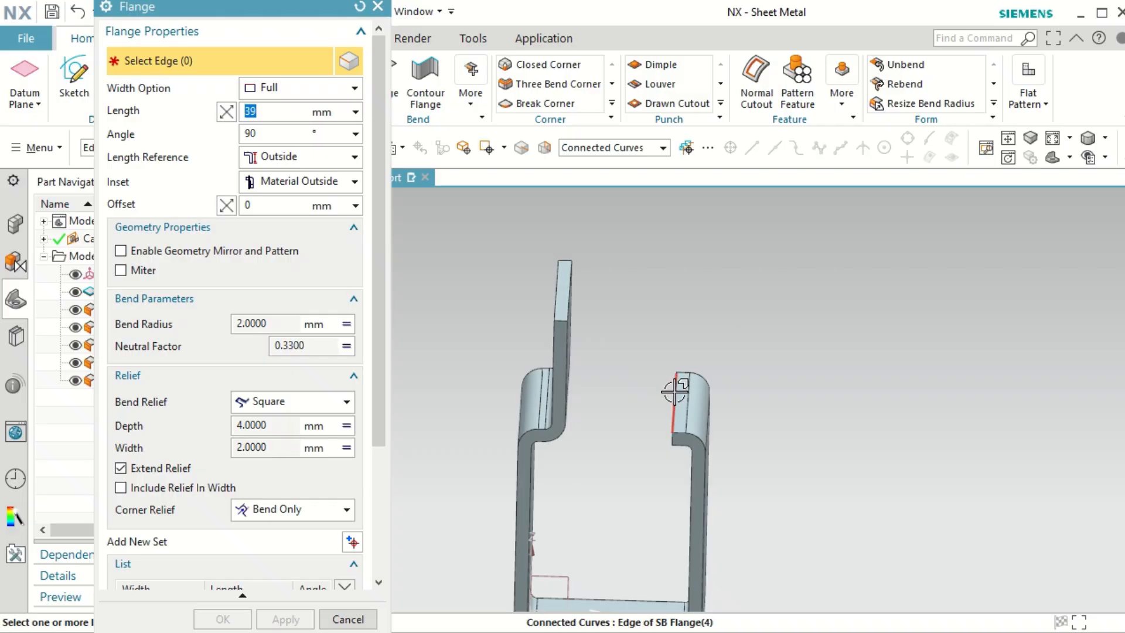
pyautogui.click(676, 373)
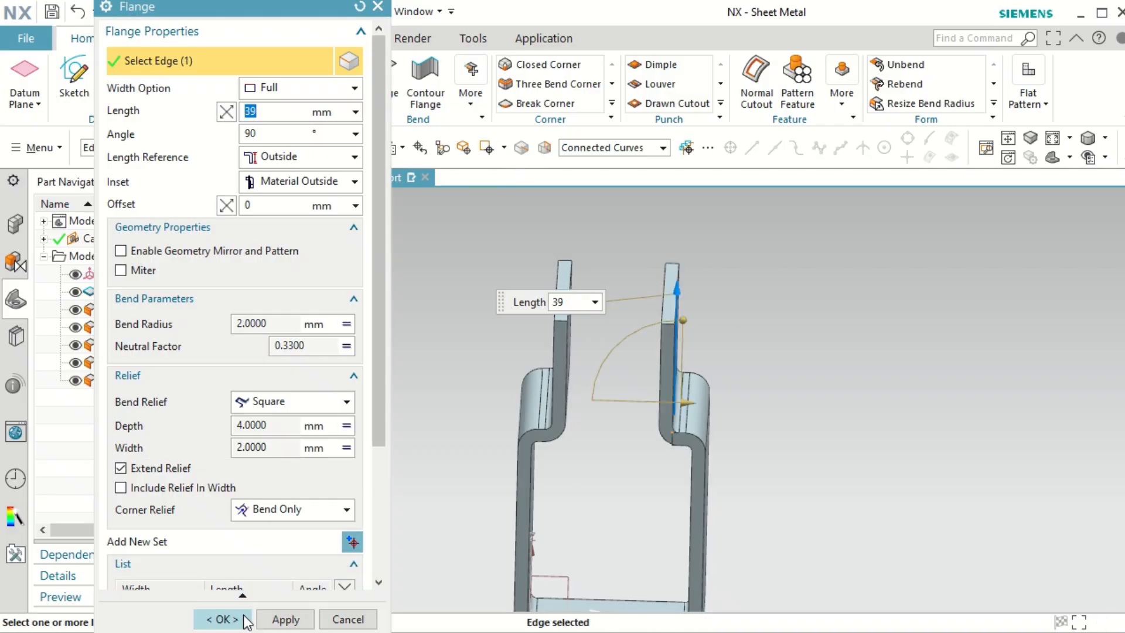
# Step: Measure the distance between the outer faces of the two 39 mm upper flanges
pyautogui.moveTo(615, 349); pyautogui.dragTo(627, 326, button='middle')
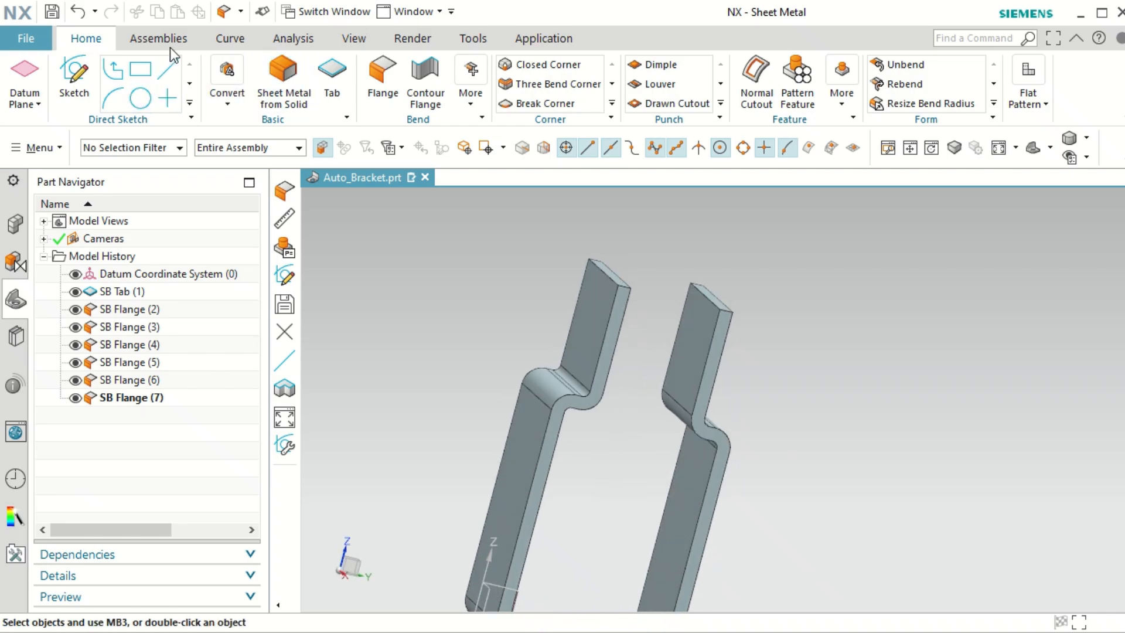
pyautogui.click(291, 38)
pyautogui.click(30, 73)
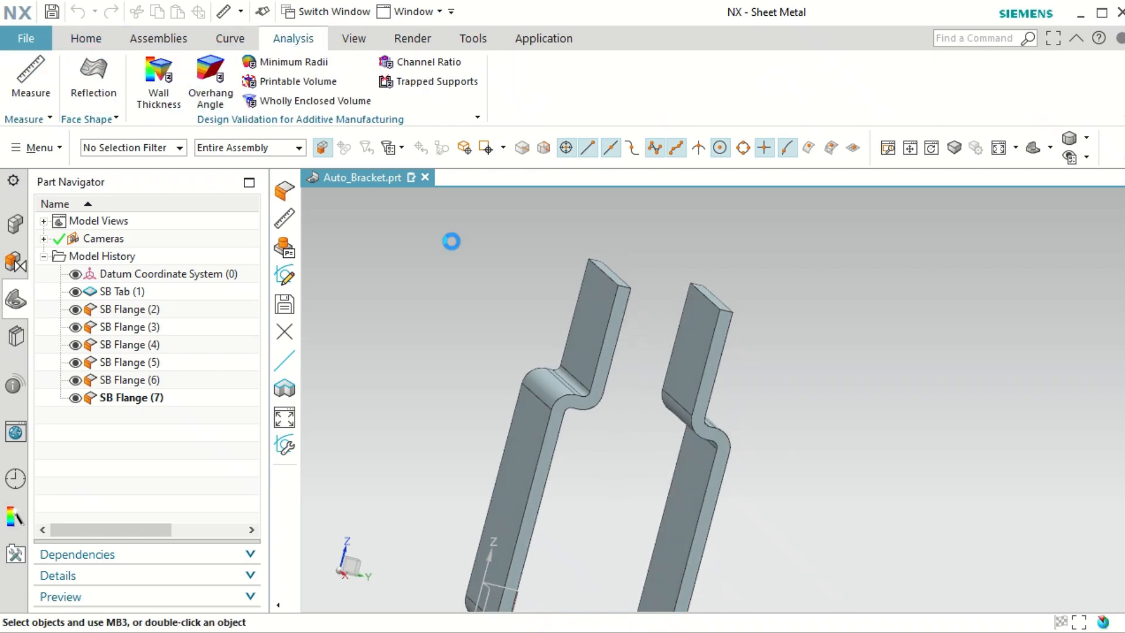
pyautogui.click(598, 304)
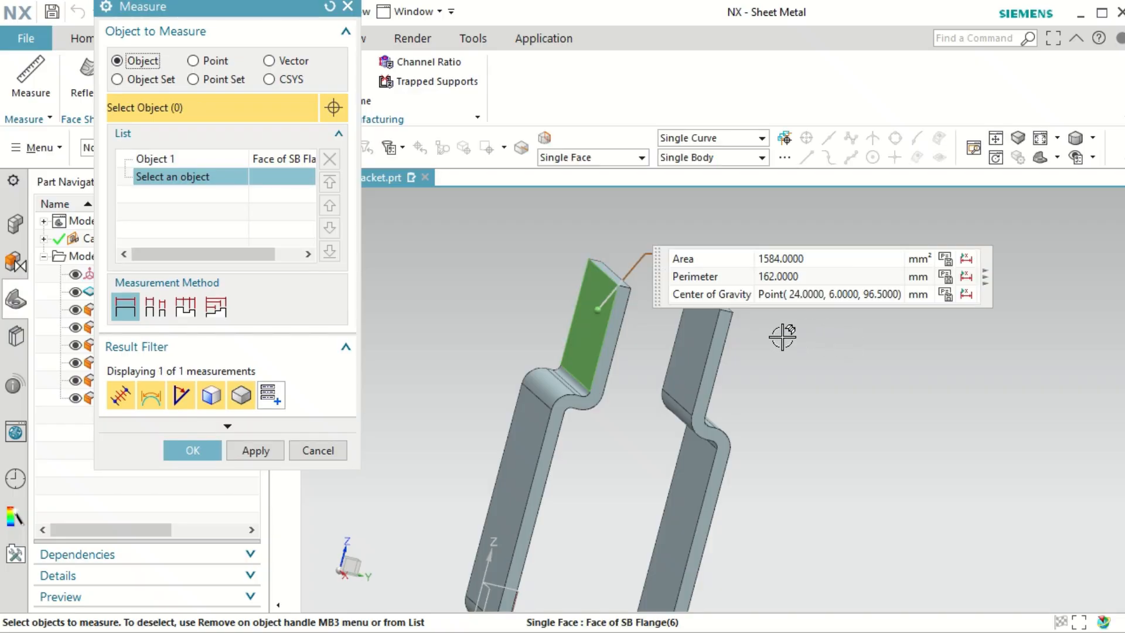
pyautogui.moveTo(783, 335); pyautogui.dragTo(732, 336, button='middle')
pyautogui.click(621, 404)
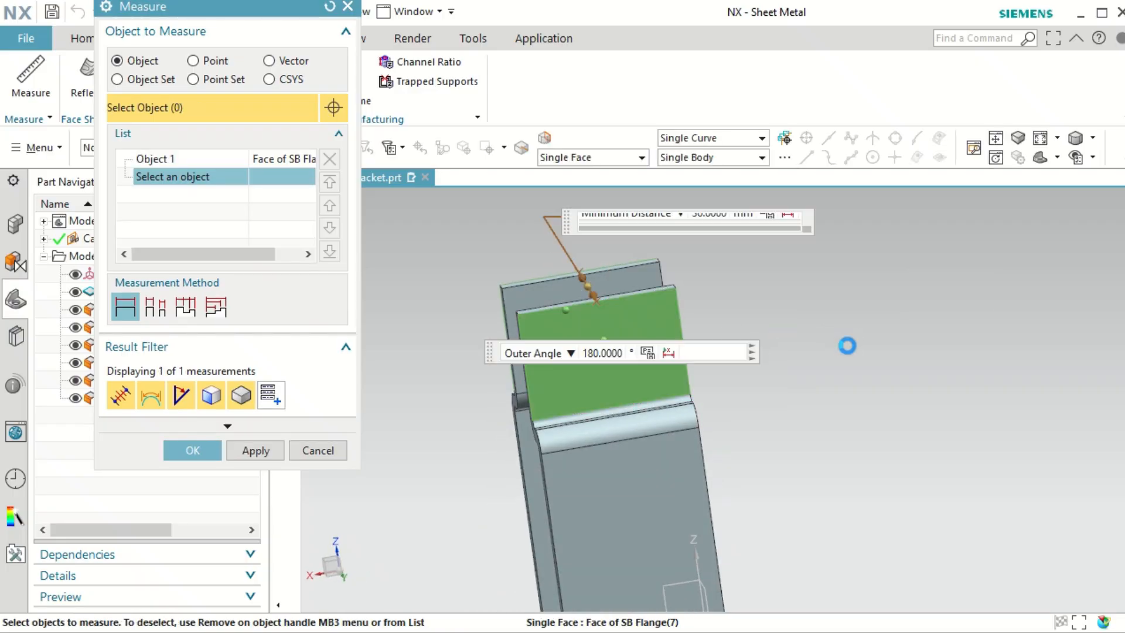
pyautogui.moveTo(873, 354); pyautogui.dragTo(929, 336, button='middle')
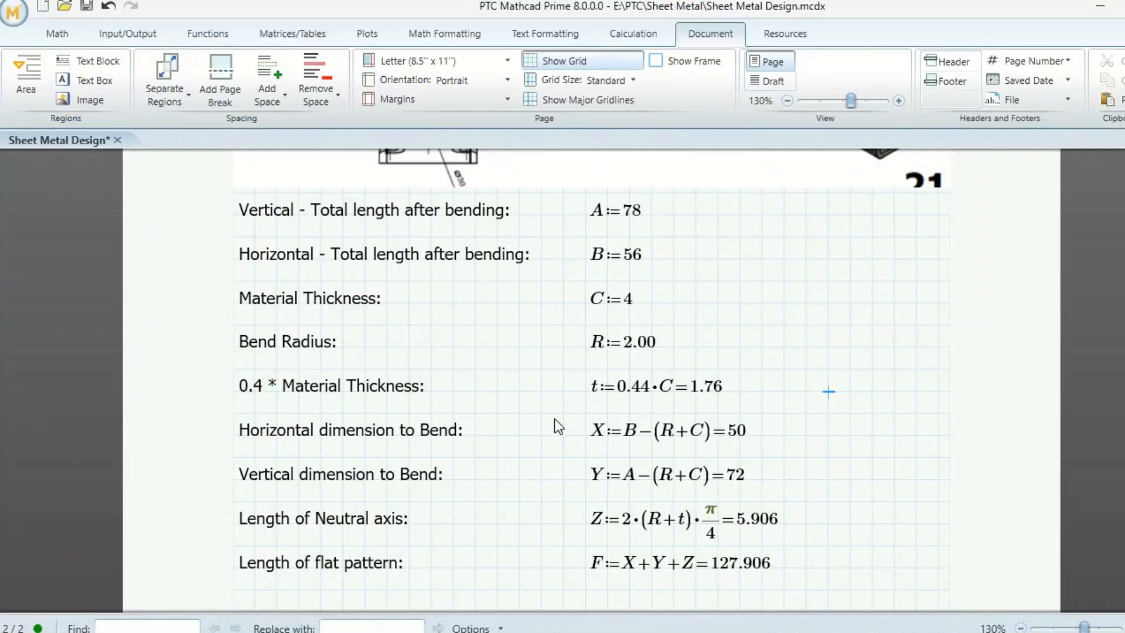
# Step: Check the upper flange dimensions on the drawing in the PTC Mathcad Prime sheet, return to NX, and close the measurement
pyautogui.scroll(10, 555, 420)
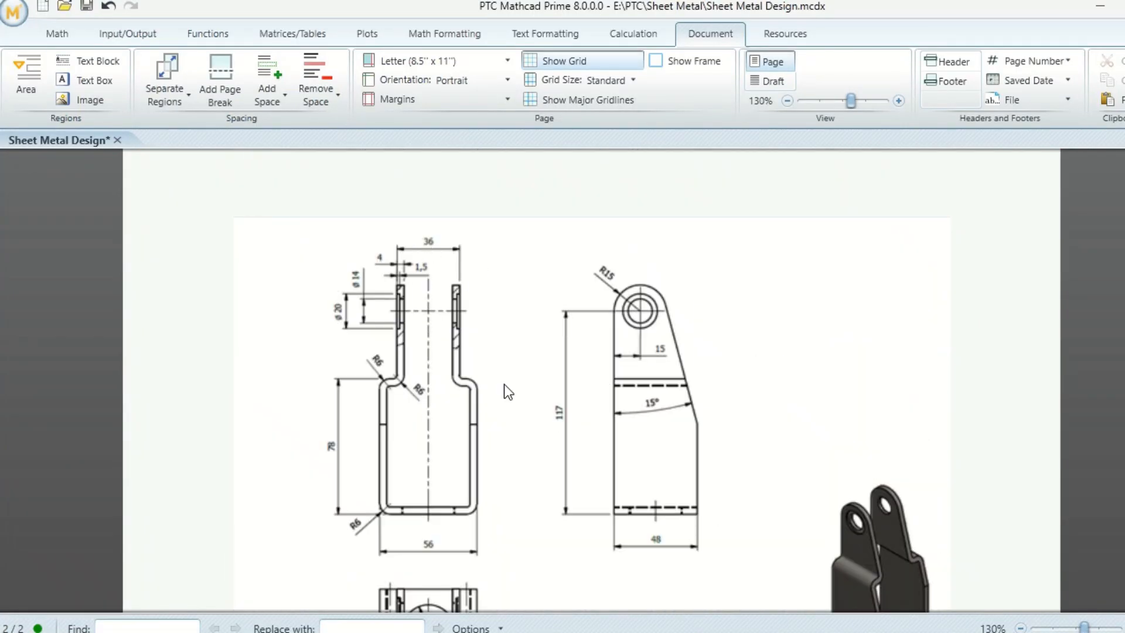
pyautogui.scroll(-1, 508, 392)
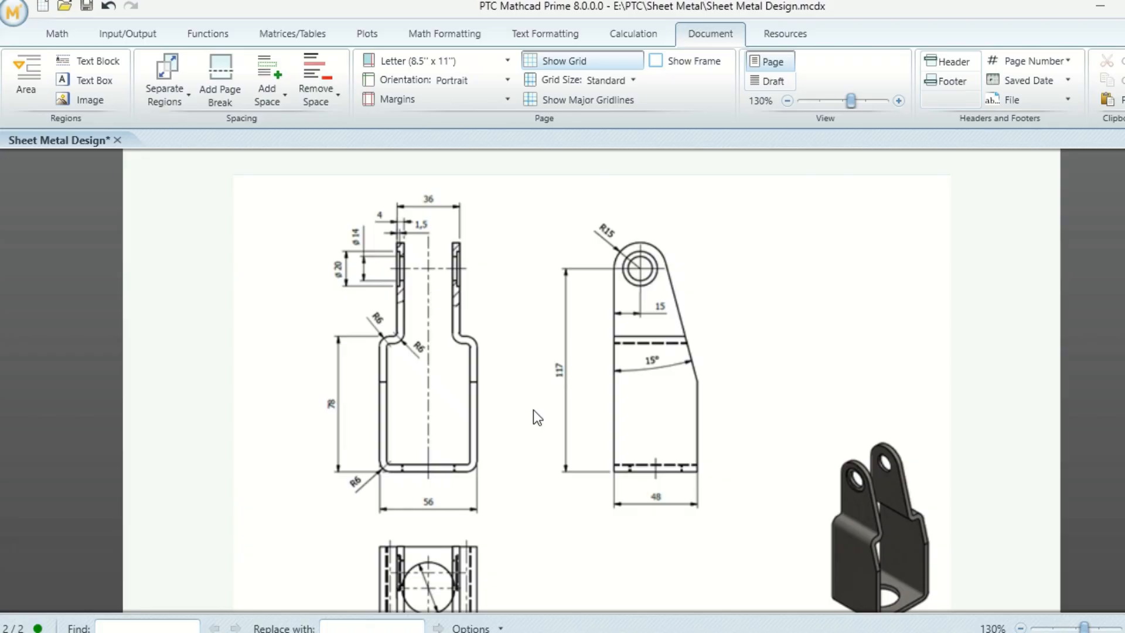
pyautogui.scroll(-1, 537, 417)
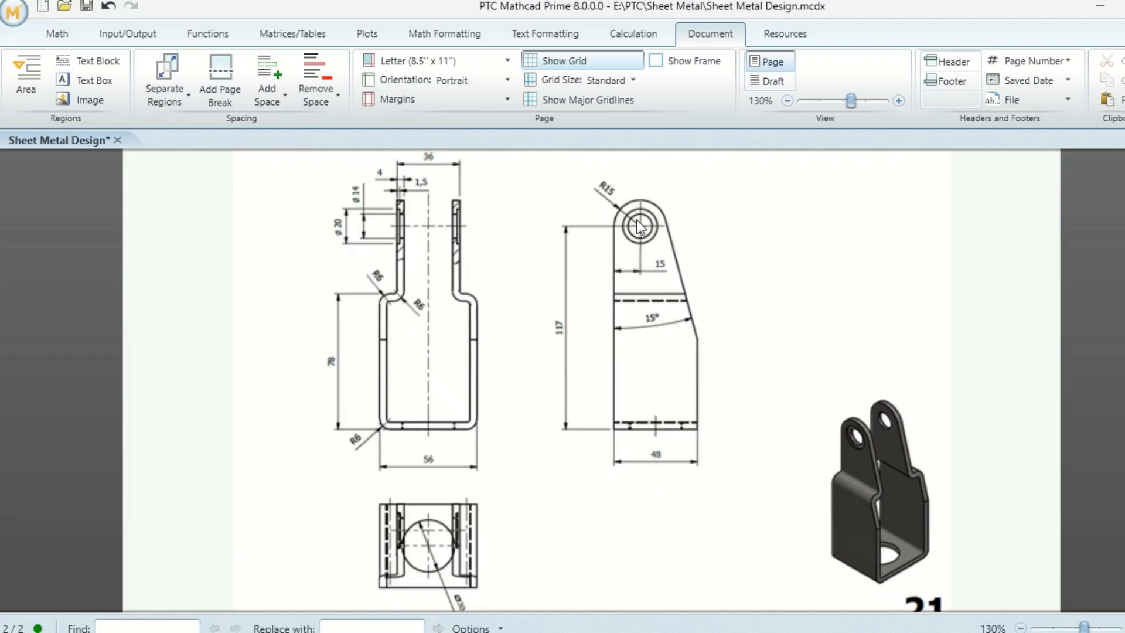
pyautogui.scroll(-1, 651, 363)
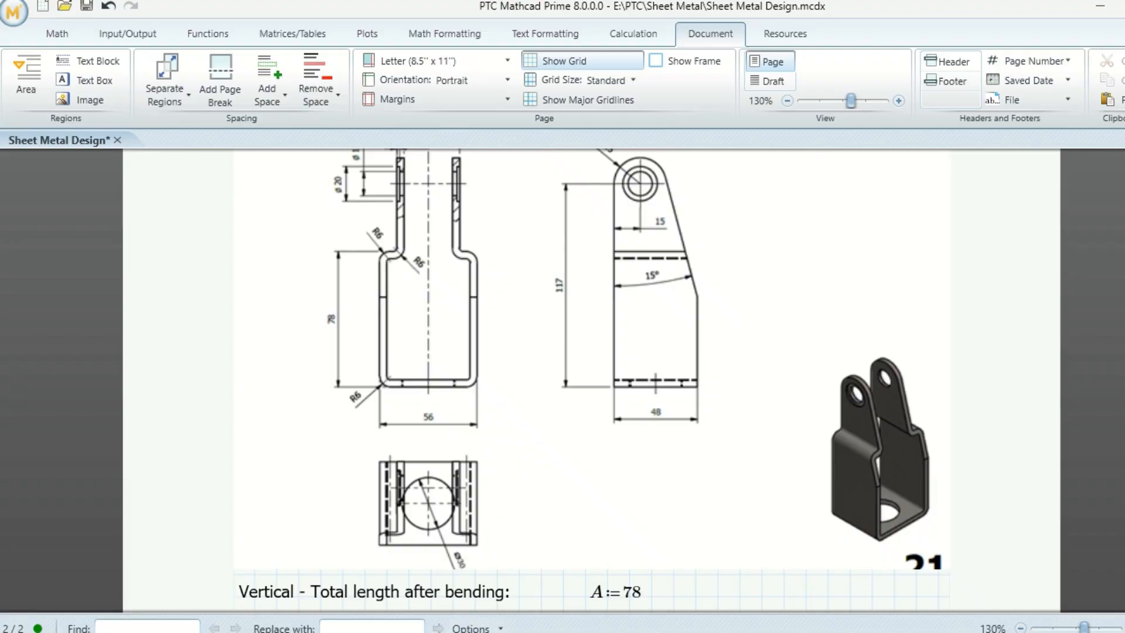
pyautogui.click(397, 632)
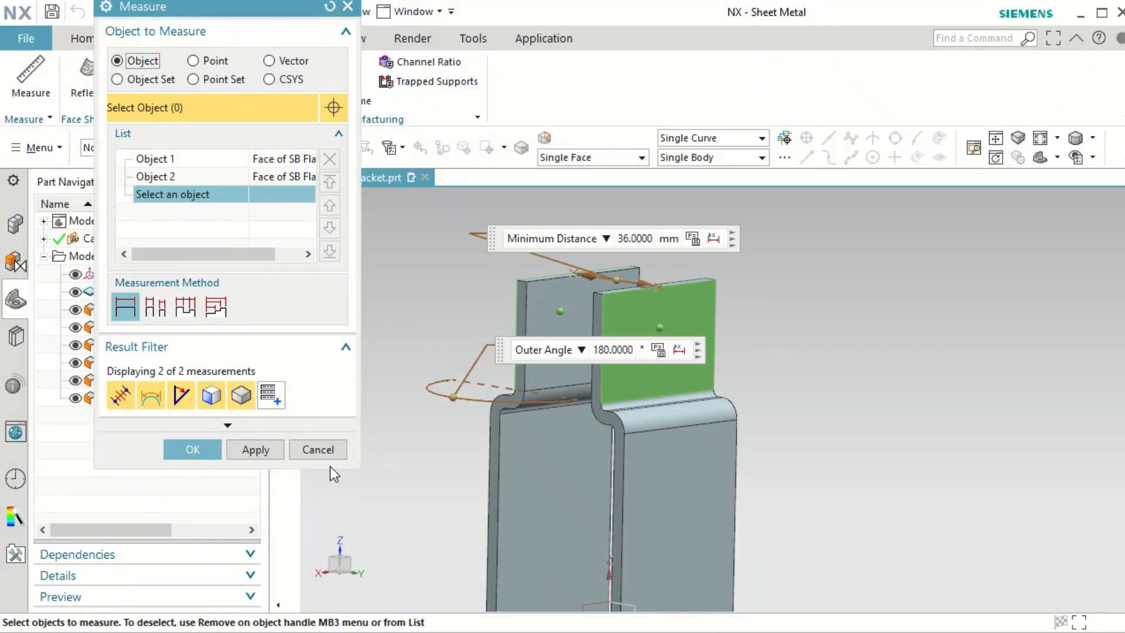
pyautogui.click(193, 450)
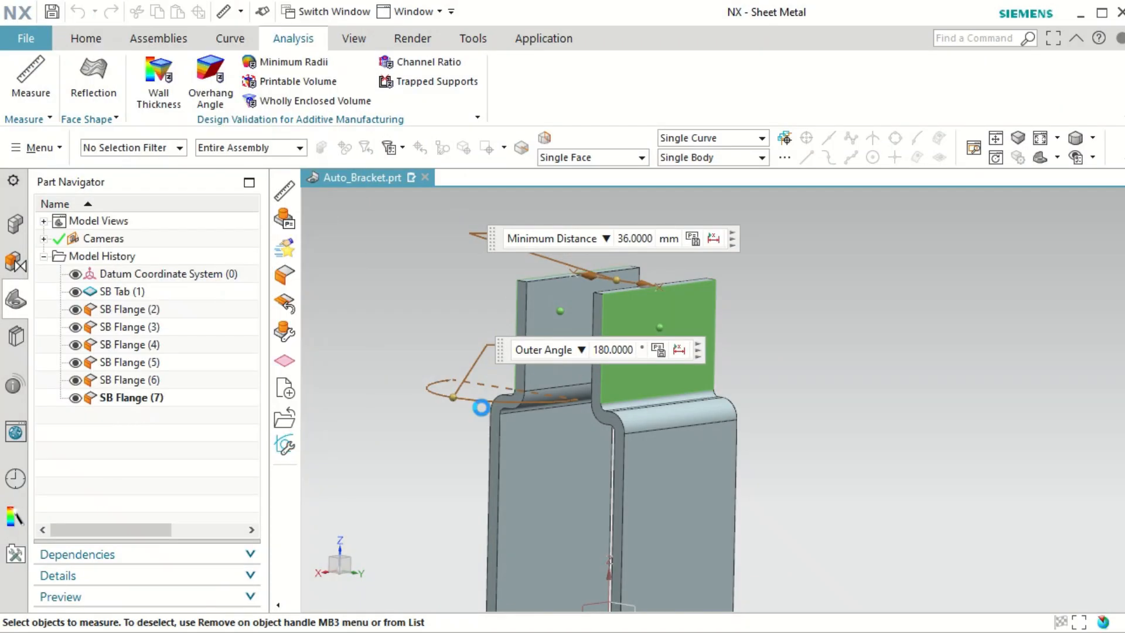
pyautogui.moveTo(662, 383); pyautogui.dragTo(711, 371, button='middle')
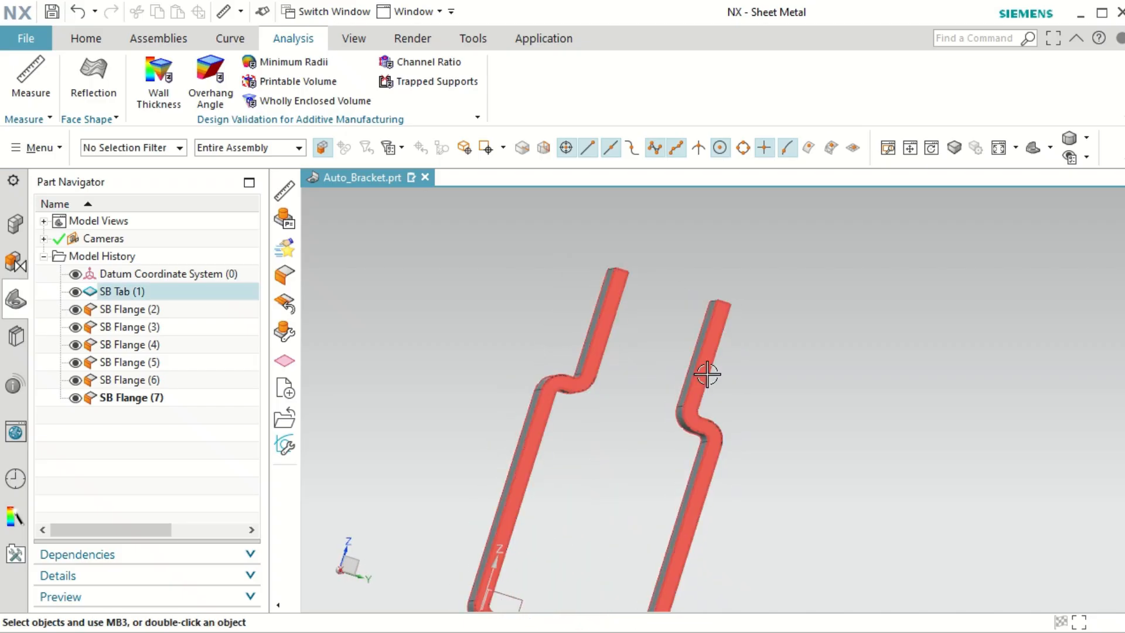
pyautogui.scroll(3, 704, 371)
pyautogui.scroll(-1, 697, 381)
pyautogui.scroll(-1, 688, 393)
pyautogui.moveTo(716, 432); pyautogui.dragTo(700, 404, button='middle')
pyautogui.scroll(3, 683, 376)
pyautogui.scroll(-3, 689, 375)
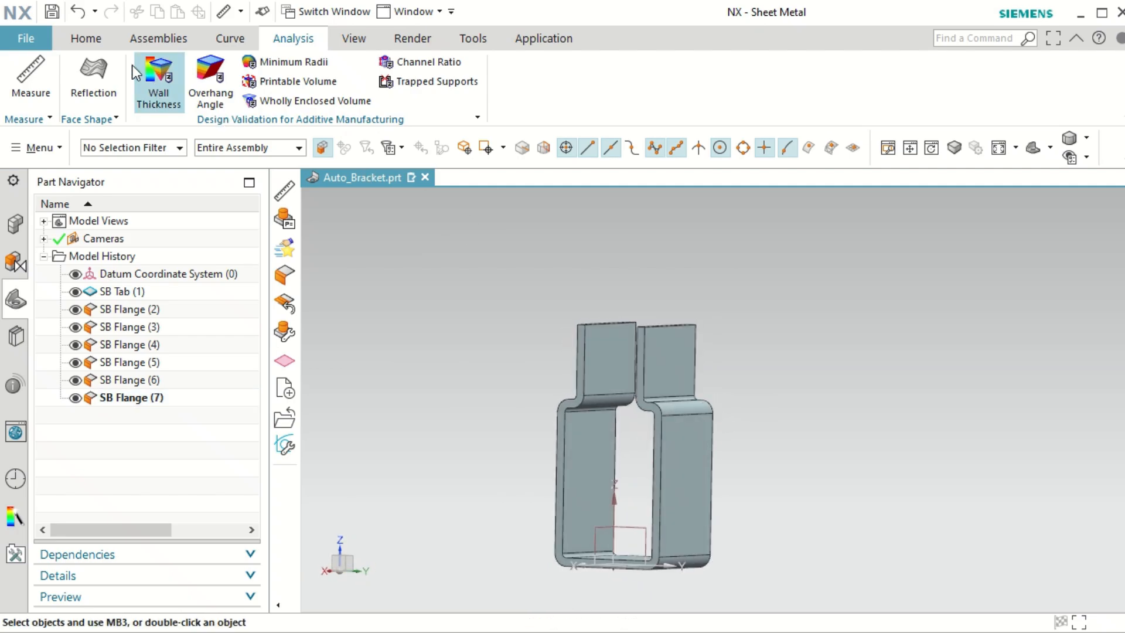
# Step: Start an Extrude and open its section sketch on the XZ plane of the datum coordinate system
pyautogui.click(87, 40)
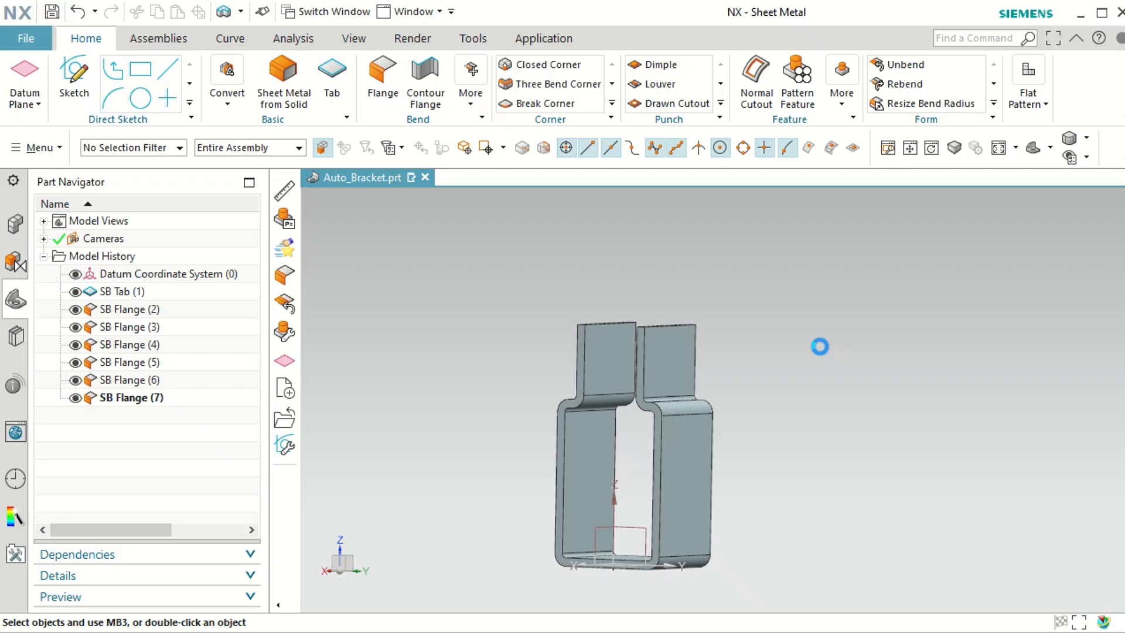
pyautogui.moveTo(811, 431); pyautogui.dragTo(817, 445, button='middle')
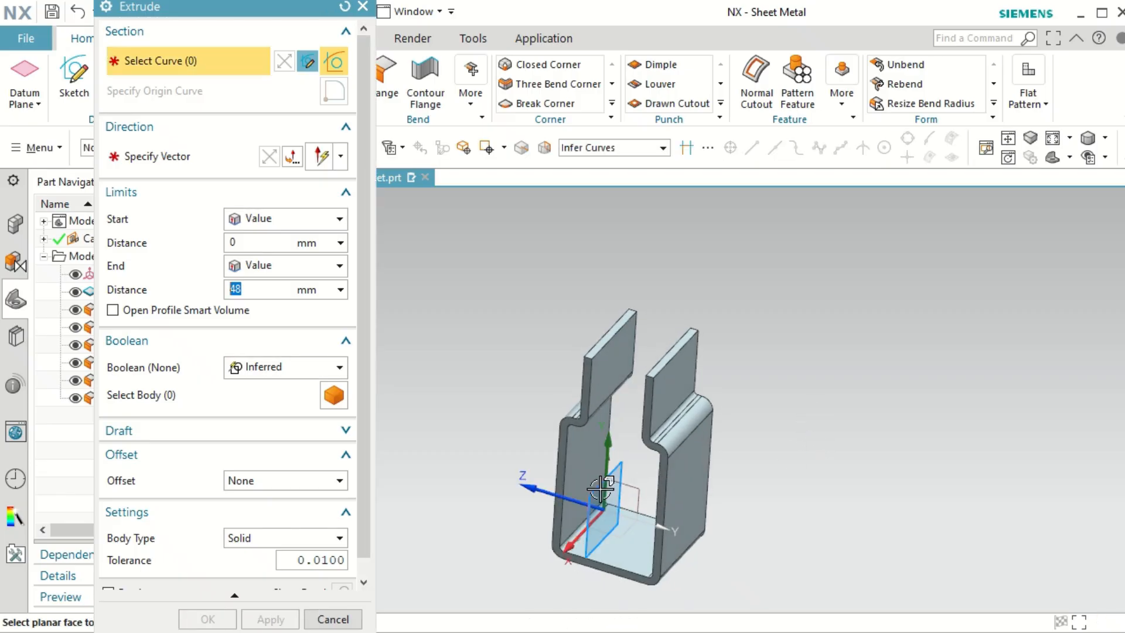
pyautogui.click(601, 488)
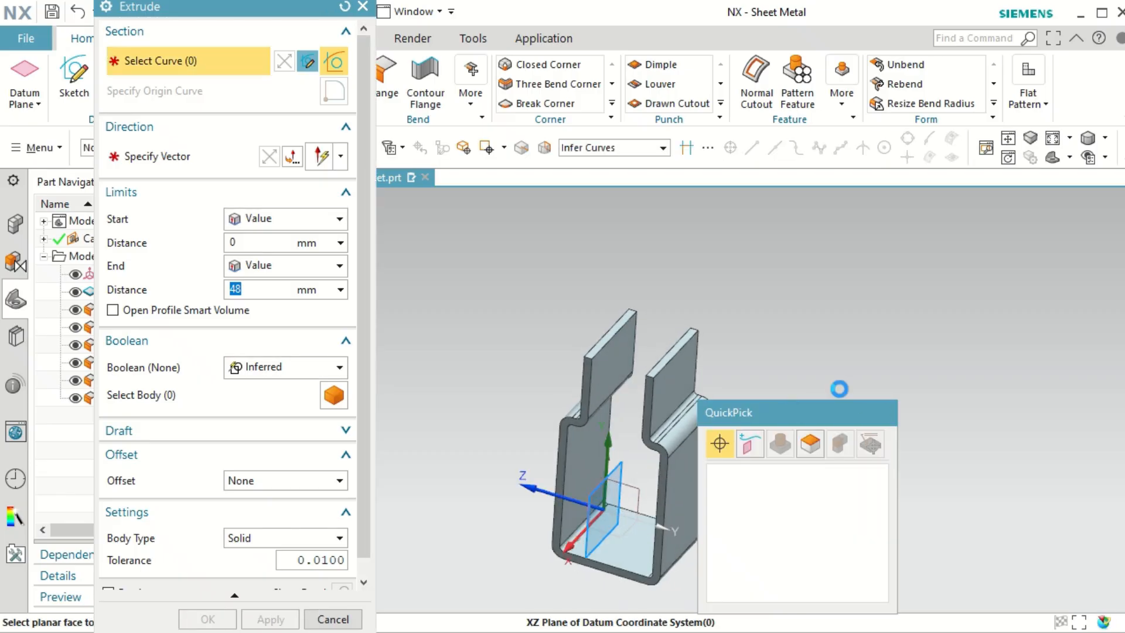
pyautogui.click(826, 474)
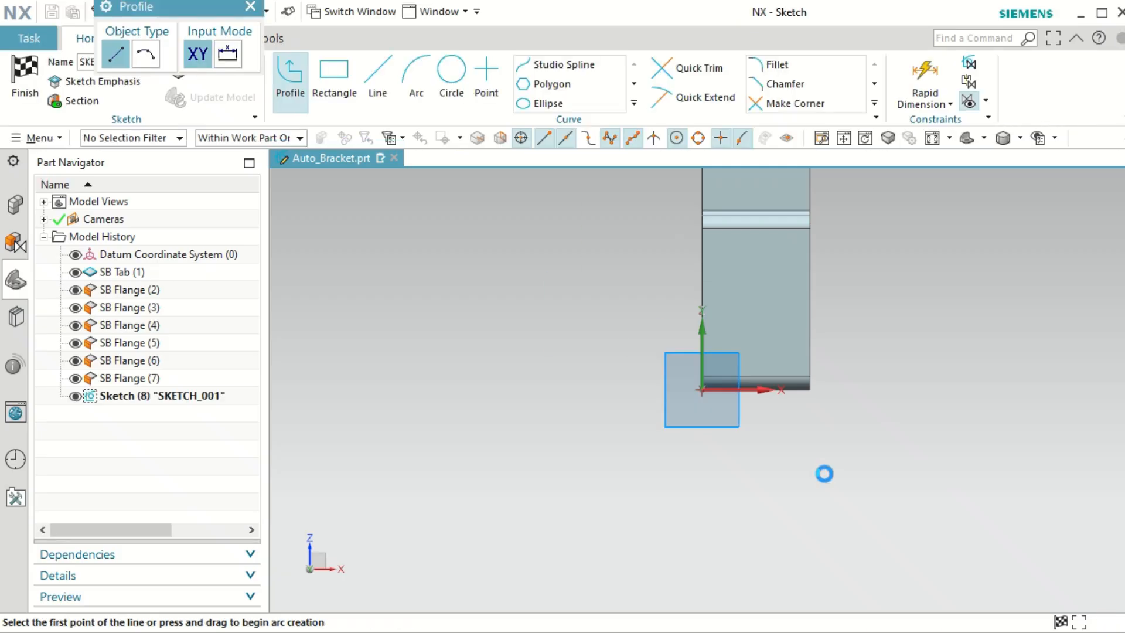
# Step: Sketch a circle about 40 mm in diameter above the upper flange, centred about 10 mm across and 138 mm up from the origin
pyautogui.scroll(2, 860, 357)
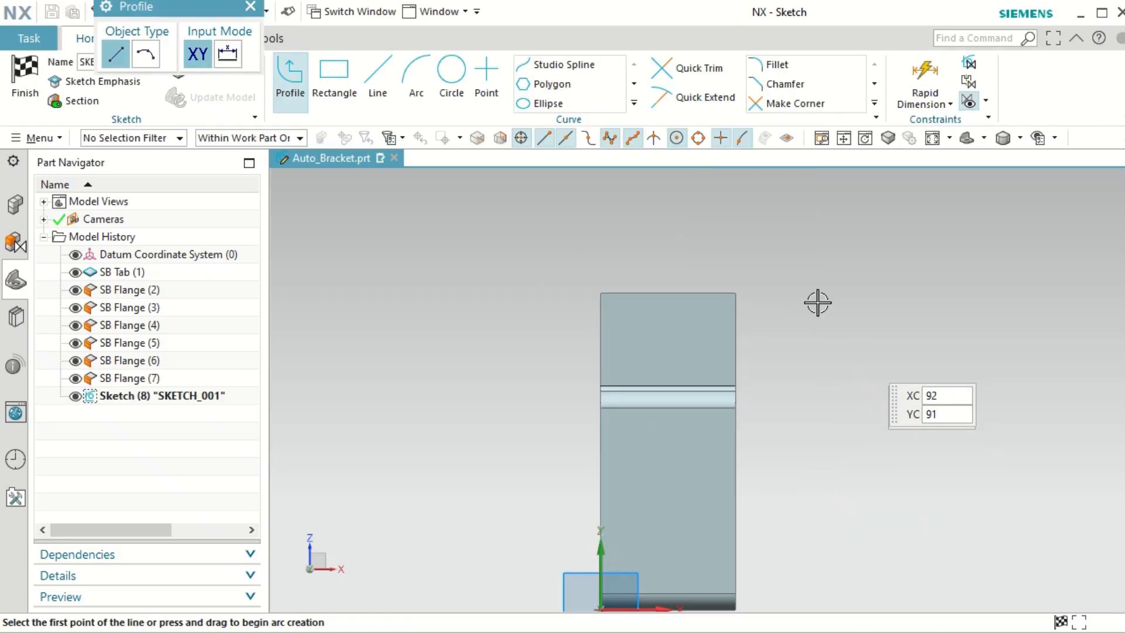
pyautogui.click(452, 78)
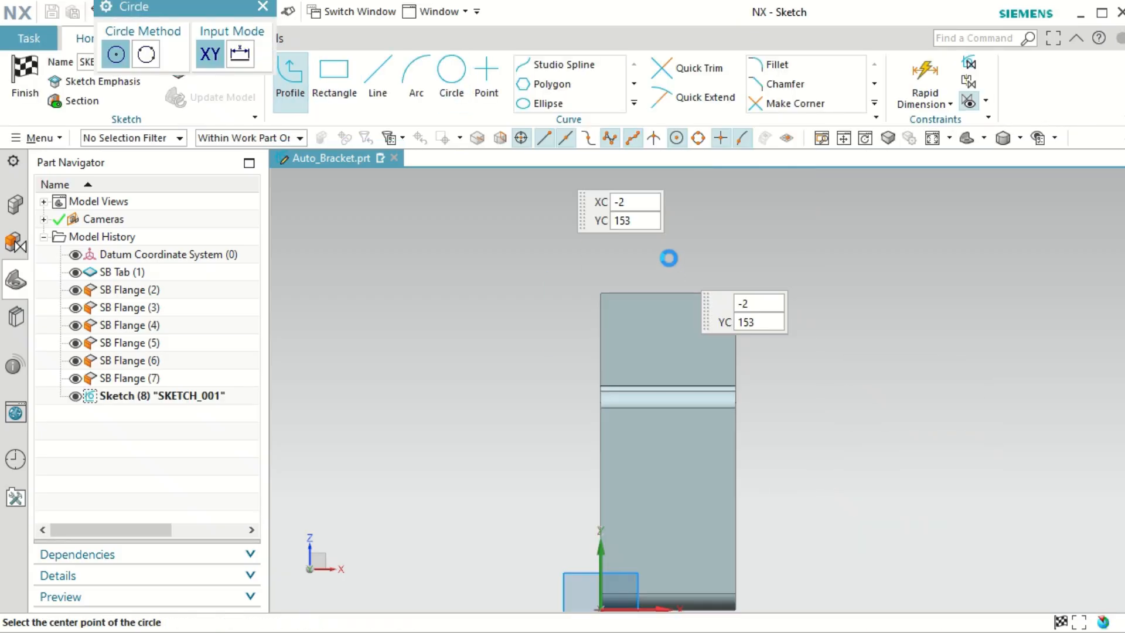
pyautogui.click(628, 224)
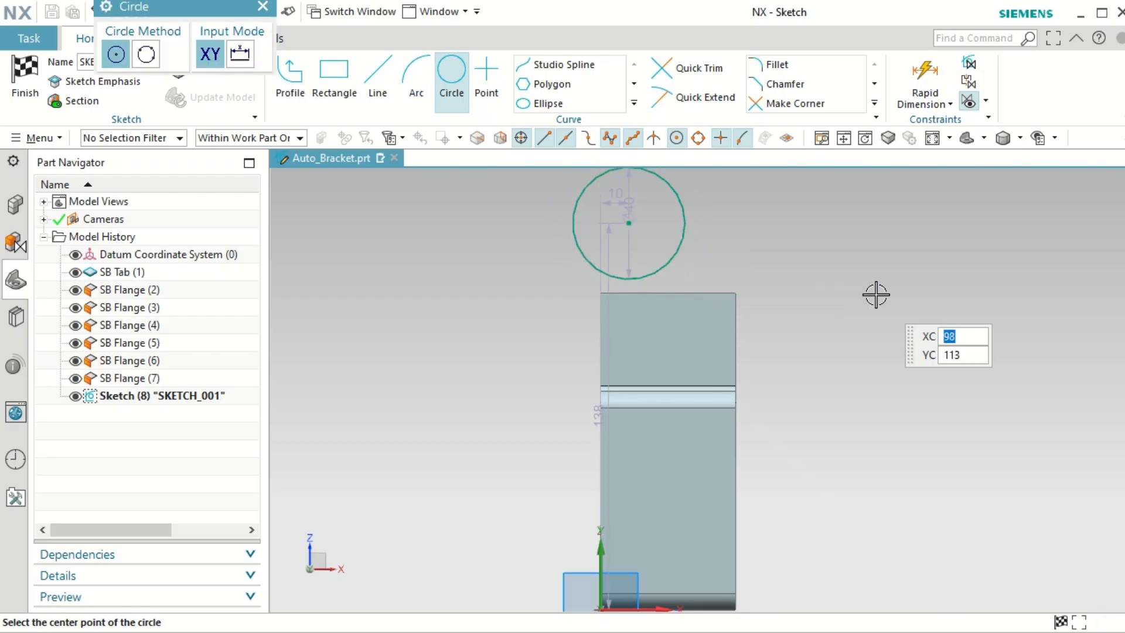
pyautogui.press('Escape')
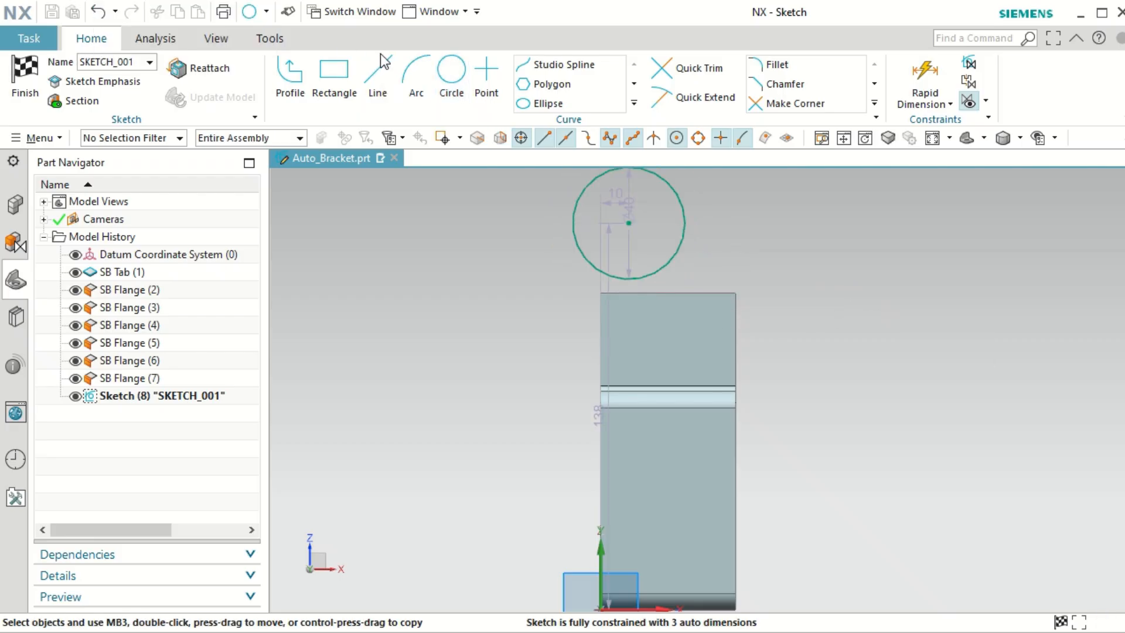
# Step: Sketch a vertical line about 182.5 mm long from the sketch origin up along the bracket edge, past the circle
pyautogui.click(378, 82)
pyautogui.scroll(-3, 743, 444)
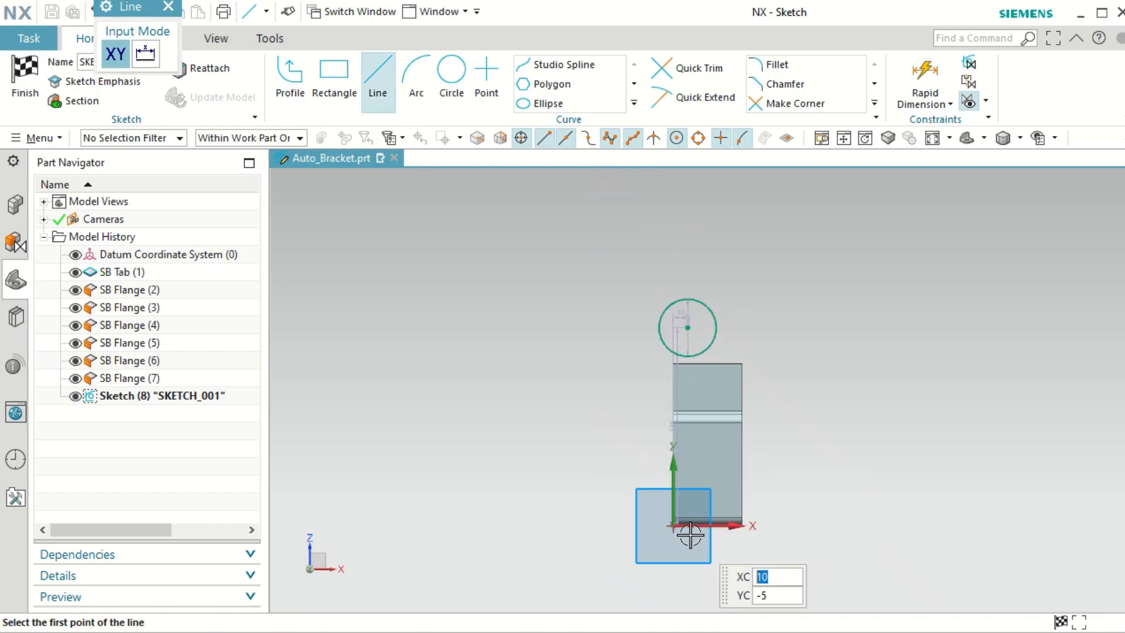
pyautogui.scroll(3, 671, 526)
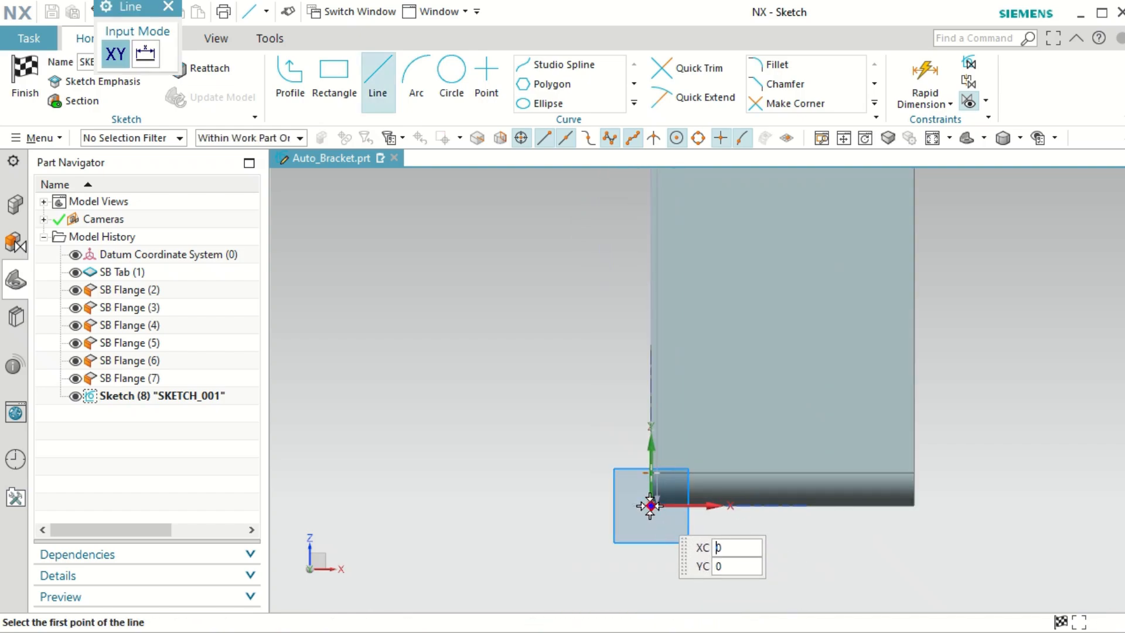
pyautogui.click(651, 505)
pyautogui.scroll(-2, 801, 530)
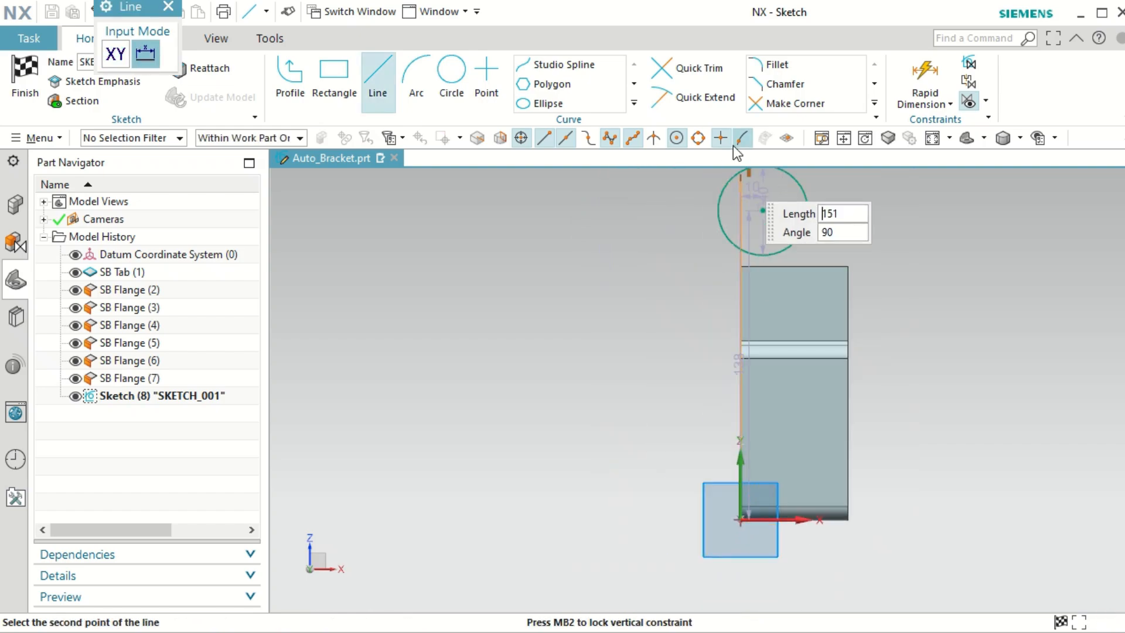
pyautogui.scroll(2, 729, 381)
pyautogui.scroll(-3, 731, 389)
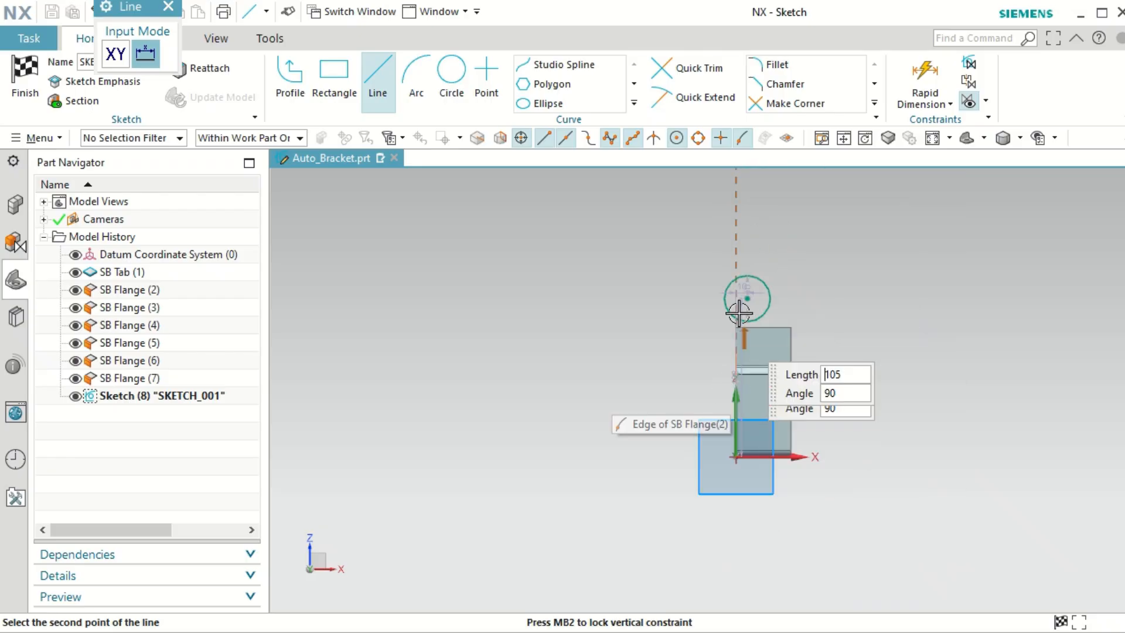
pyautogui.click(736, 247)
pyautogui.press('Escape')
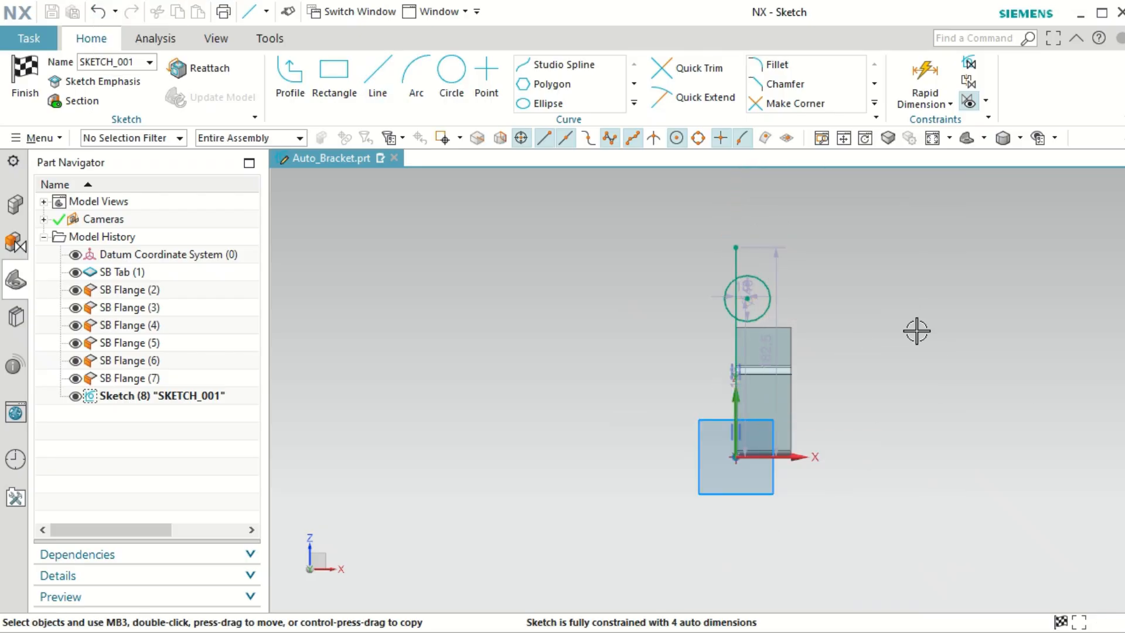
# Step: Set the circle centre's height above the origin to 117 mm and the circle's diameter to 30 mm
pyautogui.scroll(4, 873, 320)
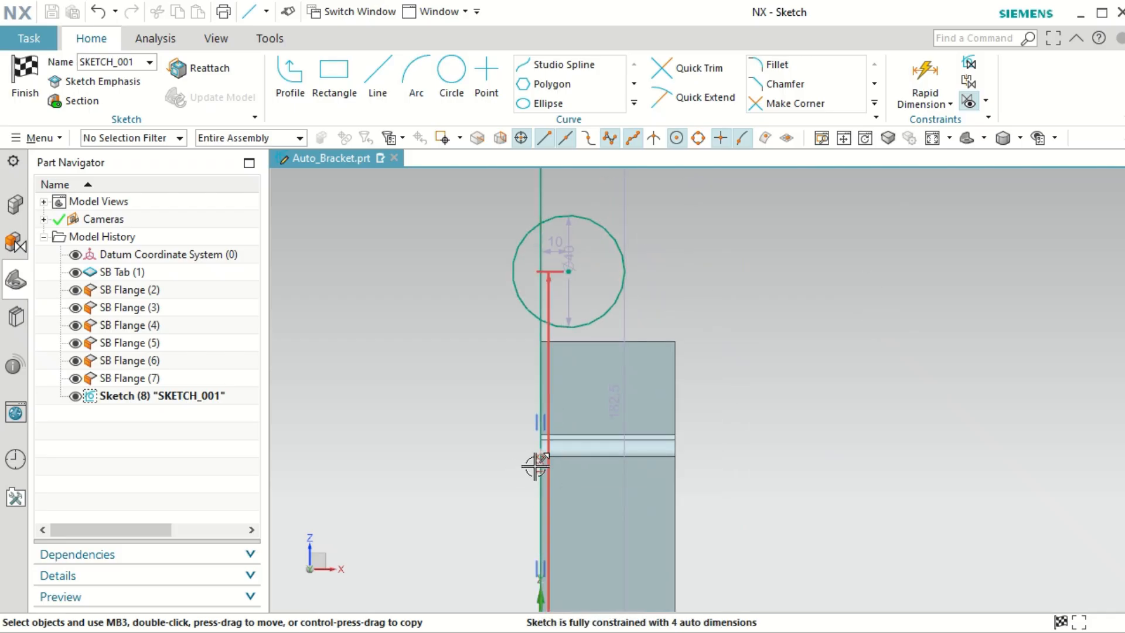
pyautogui.moveTo(603, 468); pyautogui.dragTo(704, 467)
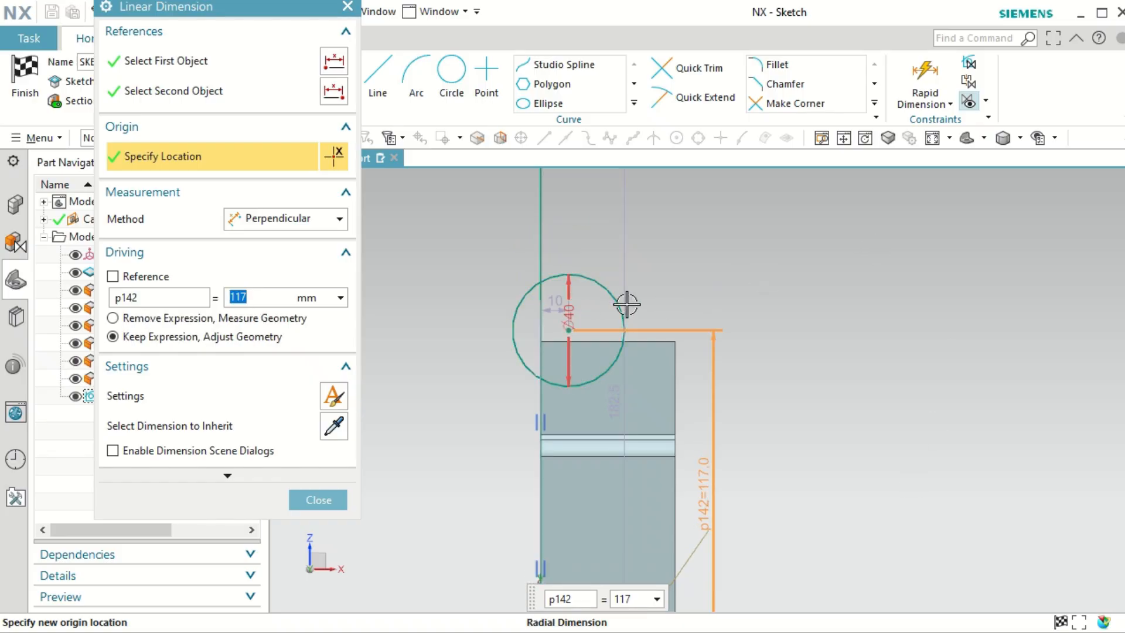
pyautogui.doubleClick(568, 312)
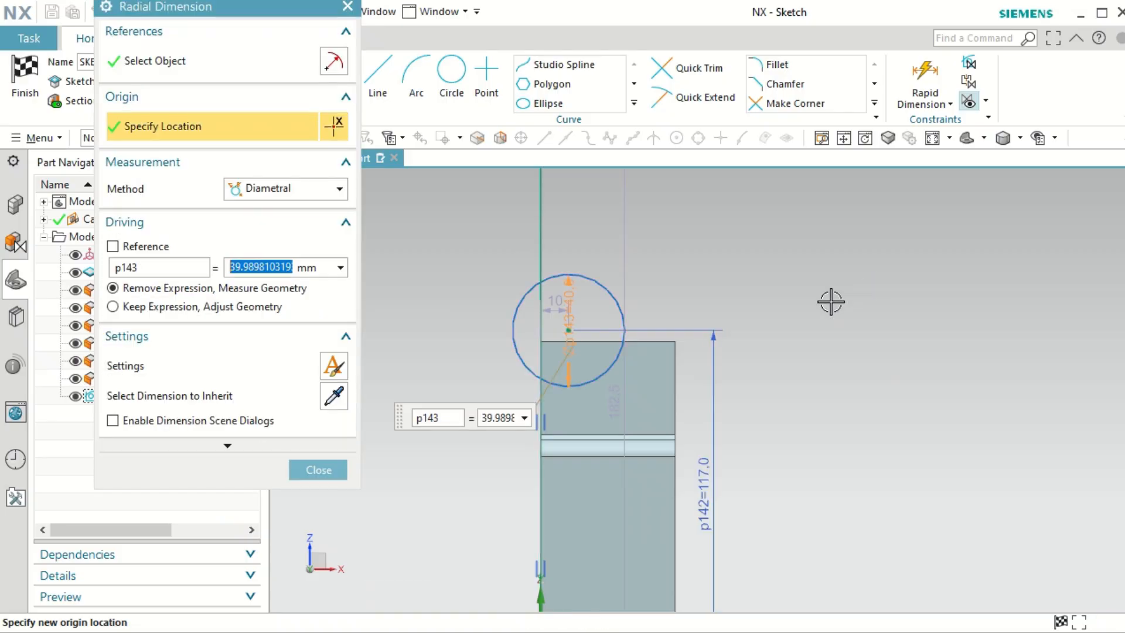
pyautogui.press('Return')
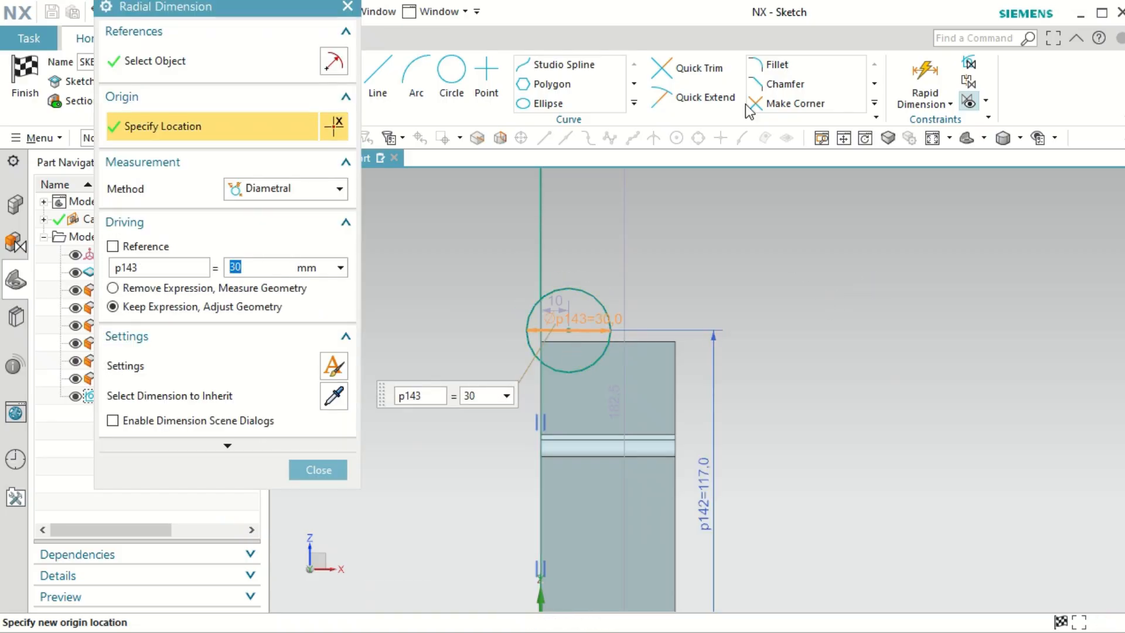
pyautogui.click(318, 470)
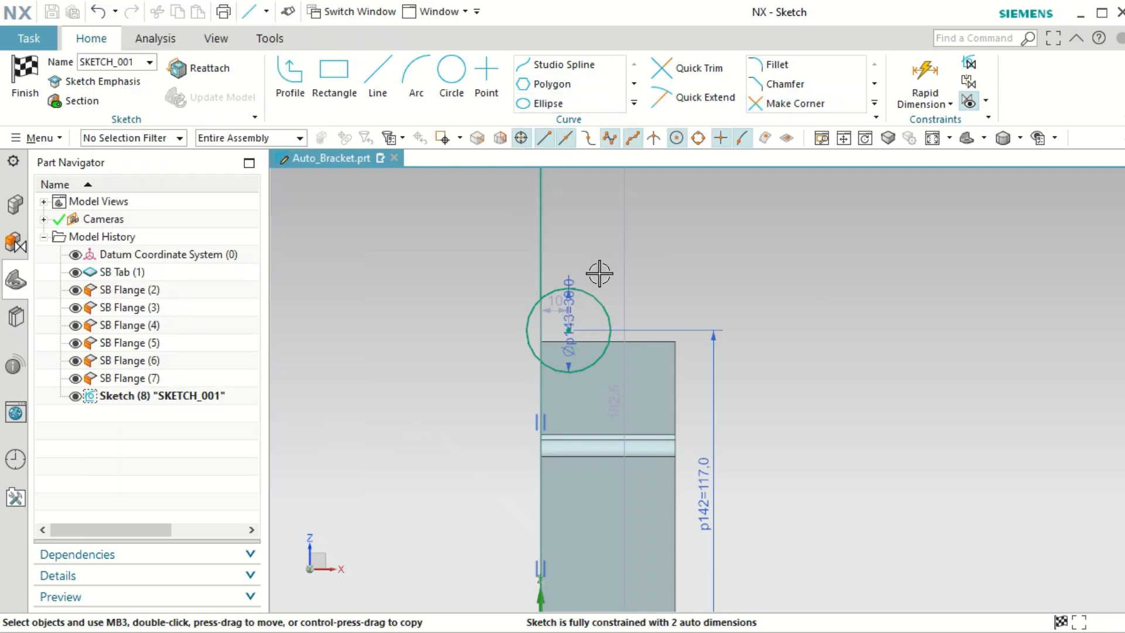
# Step: Constrain the circle tangent to the vertical line
pyautogui.click(969, 62)
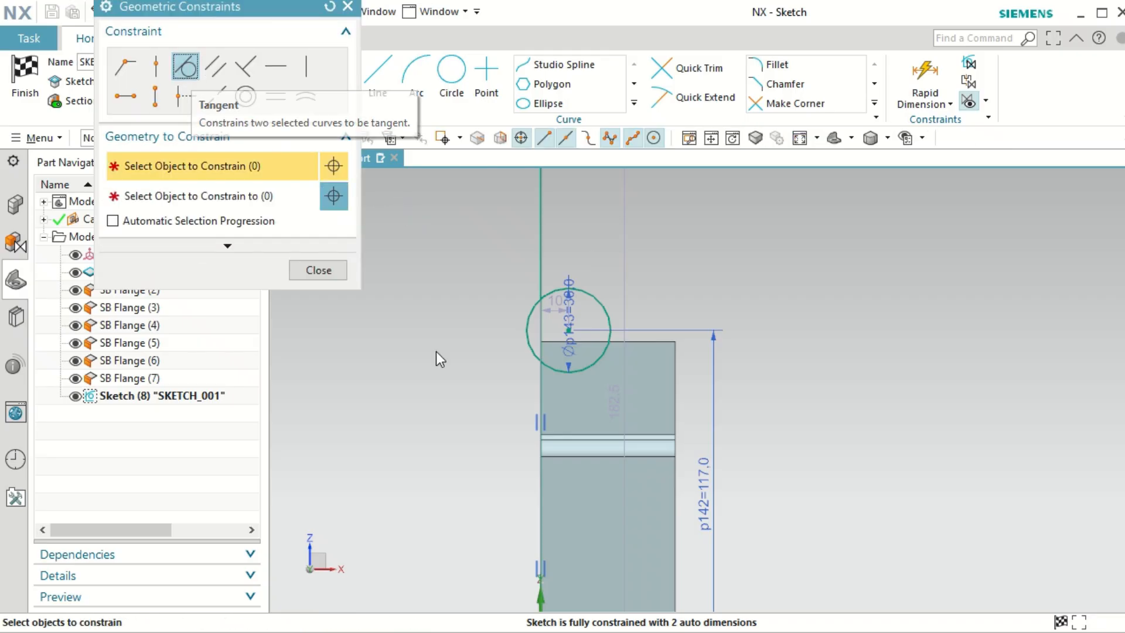
pyautogui.click(192, 72)
pyautogui.click(542, 264)
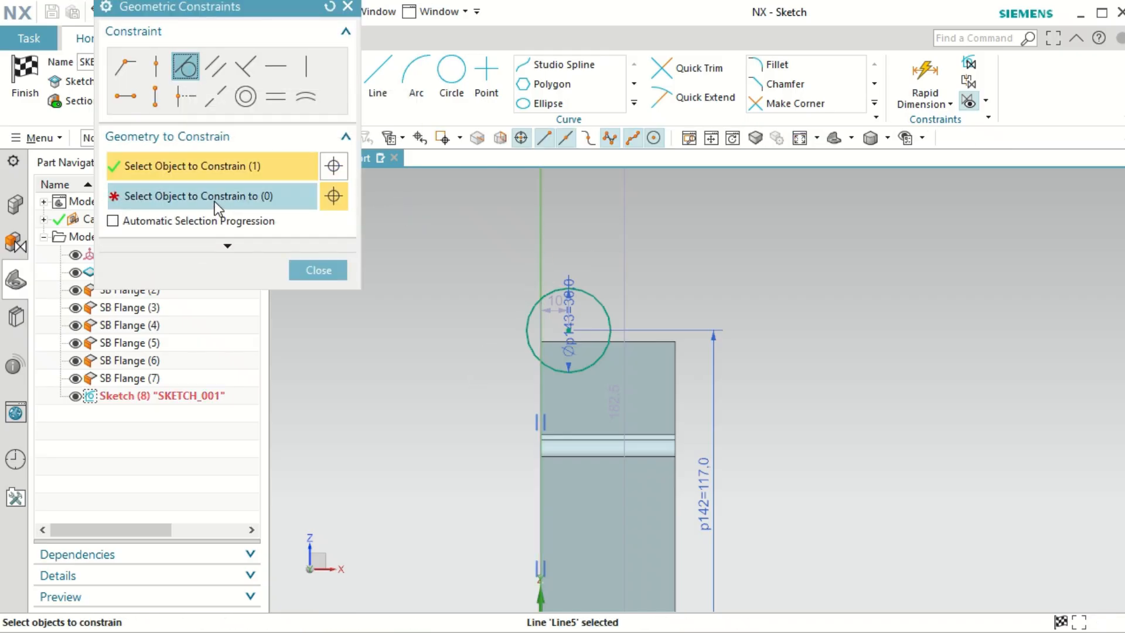
pyautogui.click(526, 314)
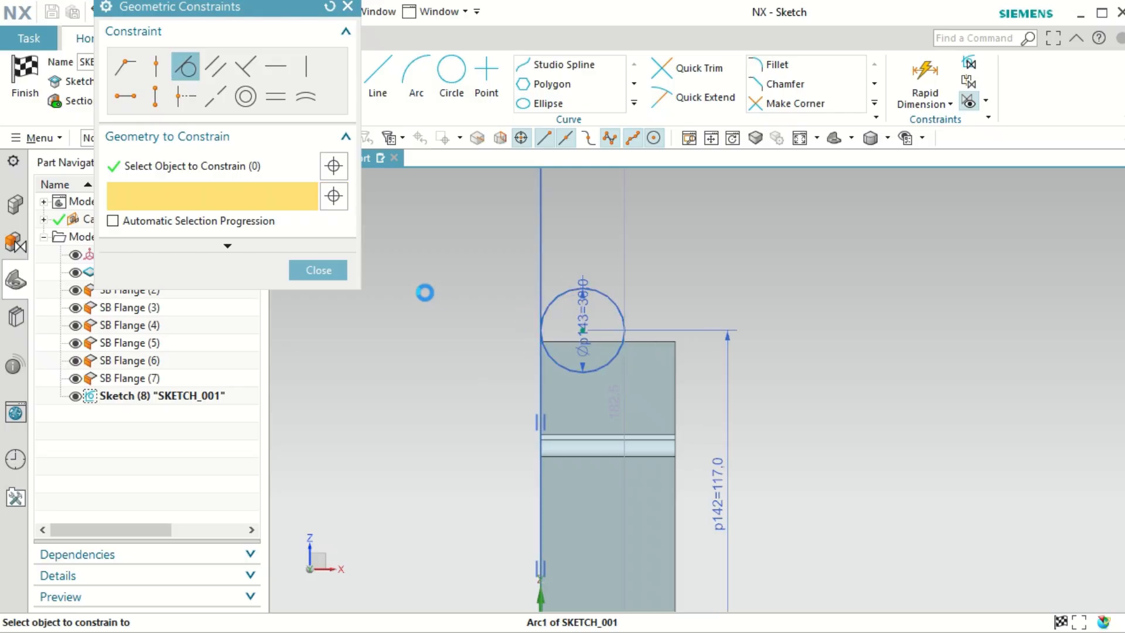
pyautogui.click(319, 270)
# Step: Sketch a line tangent to the circle's outer side, sloping down and outward about 14° from vertical to below the bracket's base
pyautogui.scroll(-3, 412, 289)
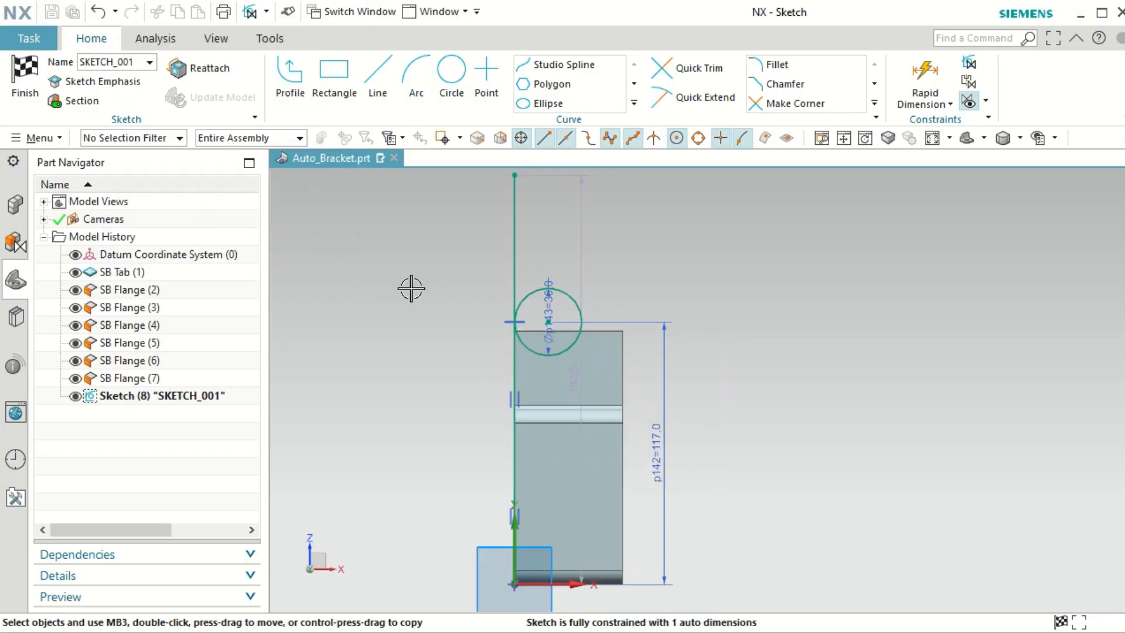
pyautogui.scroll(2, 411, 289)
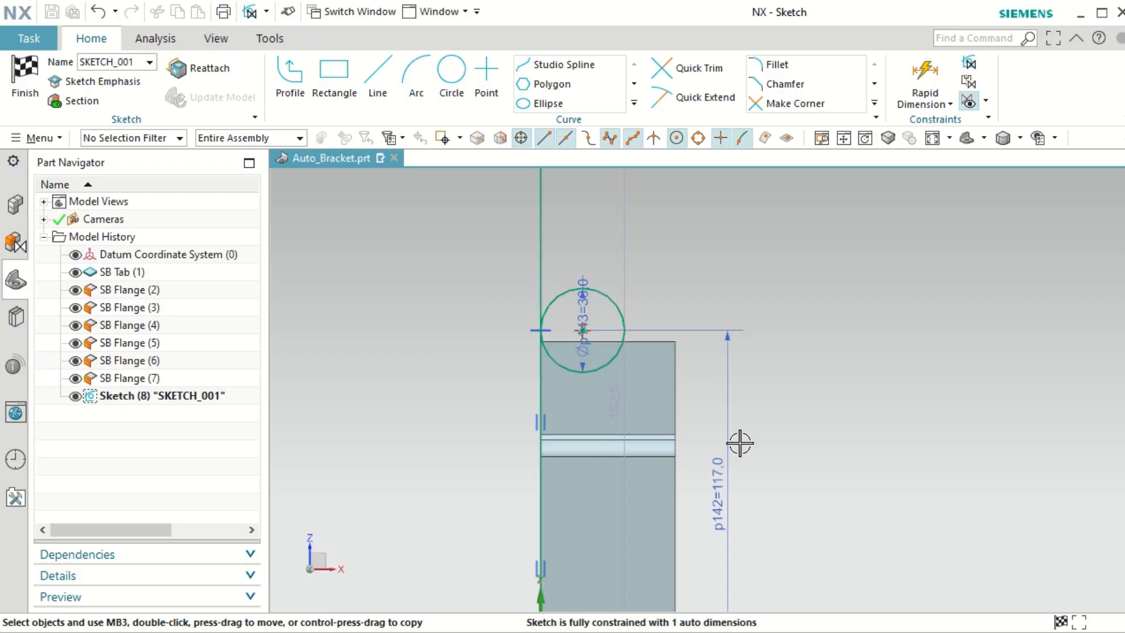
pyautogui.scroll(-2, 739, 447)
pyautogui.scroll(2, 741, 449)
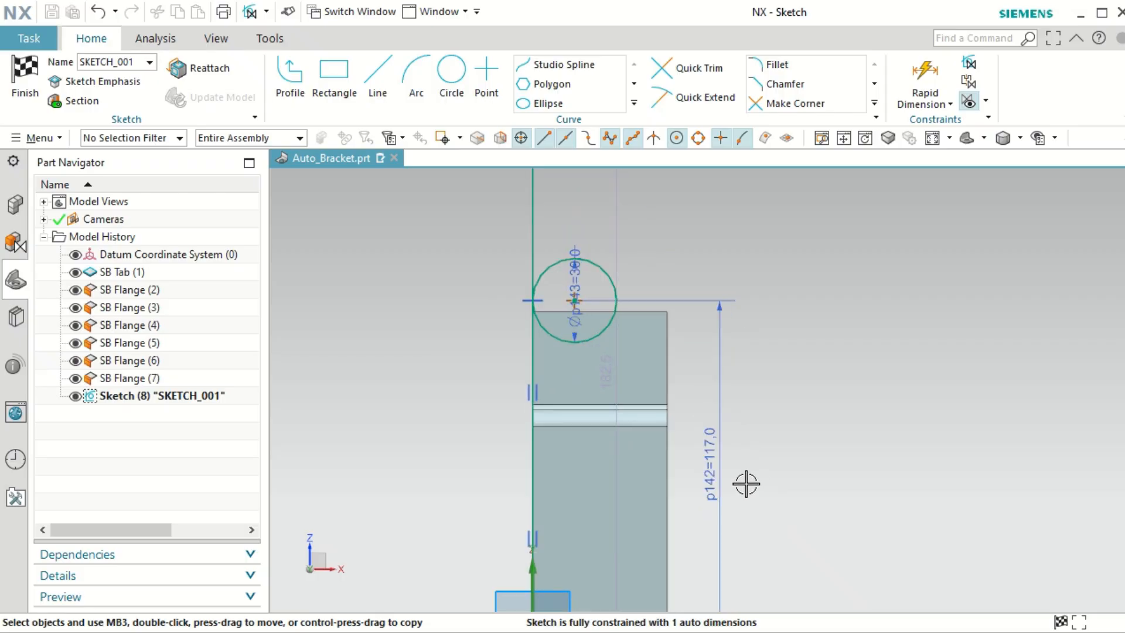
pyautogui.scroll(-1, 716, 373)
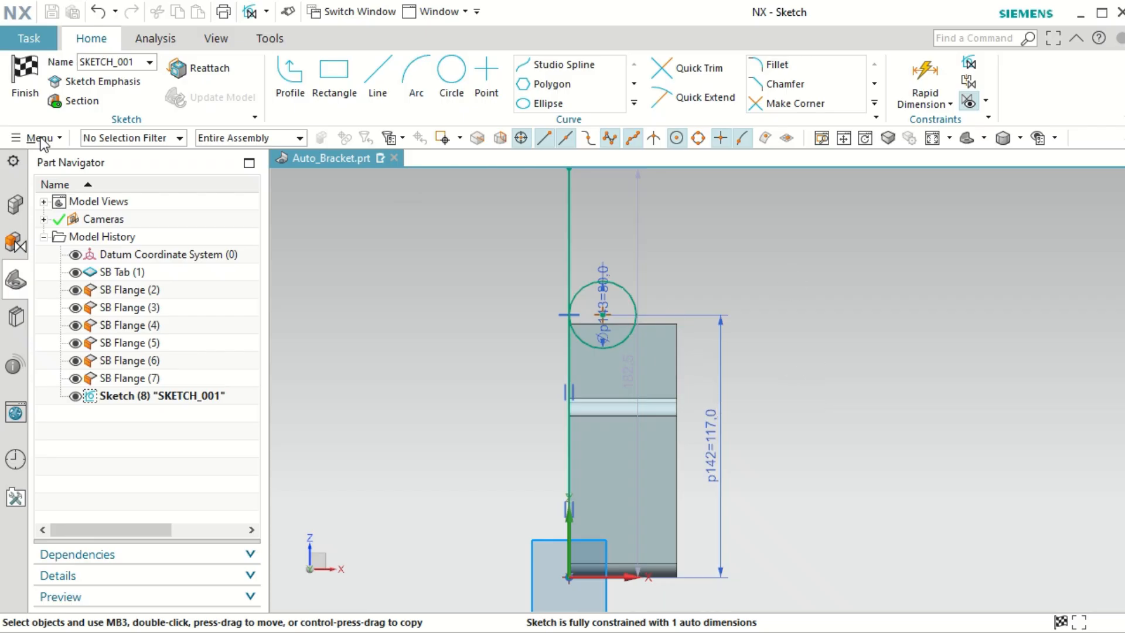
pyautogui.click(377, 74)
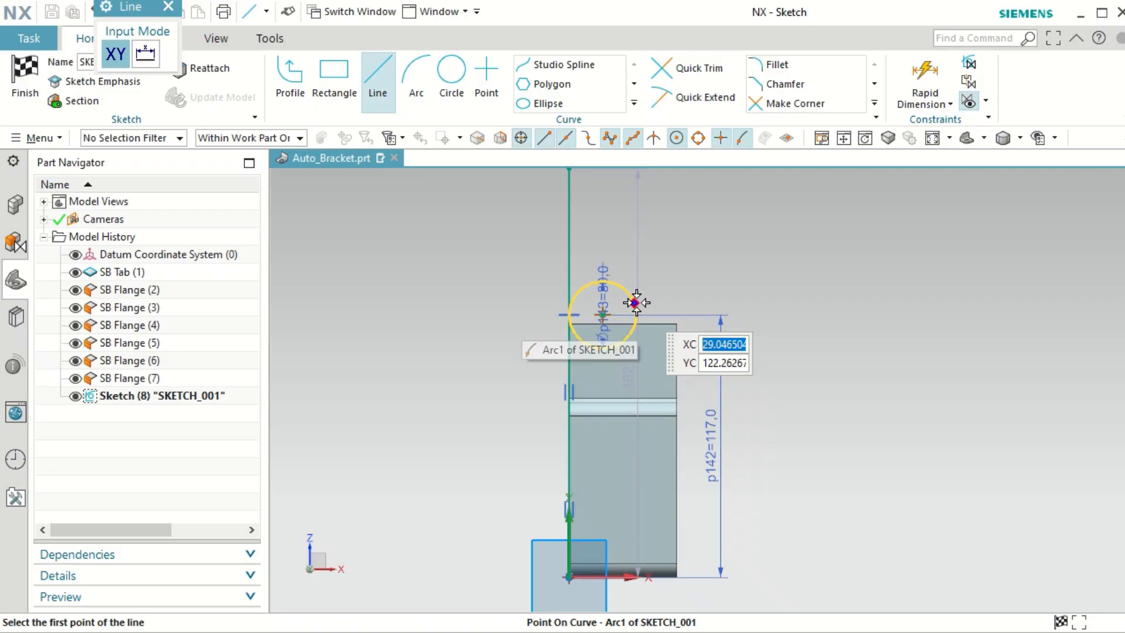
pyautogui.click(636, 302)
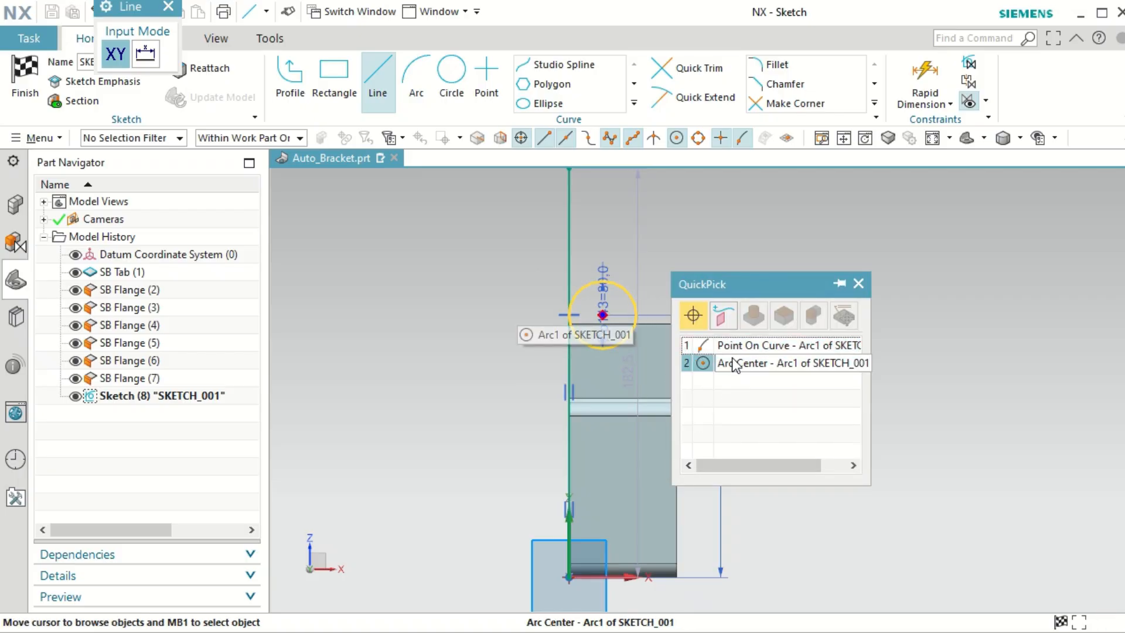
pyautogui.click(735, 349)
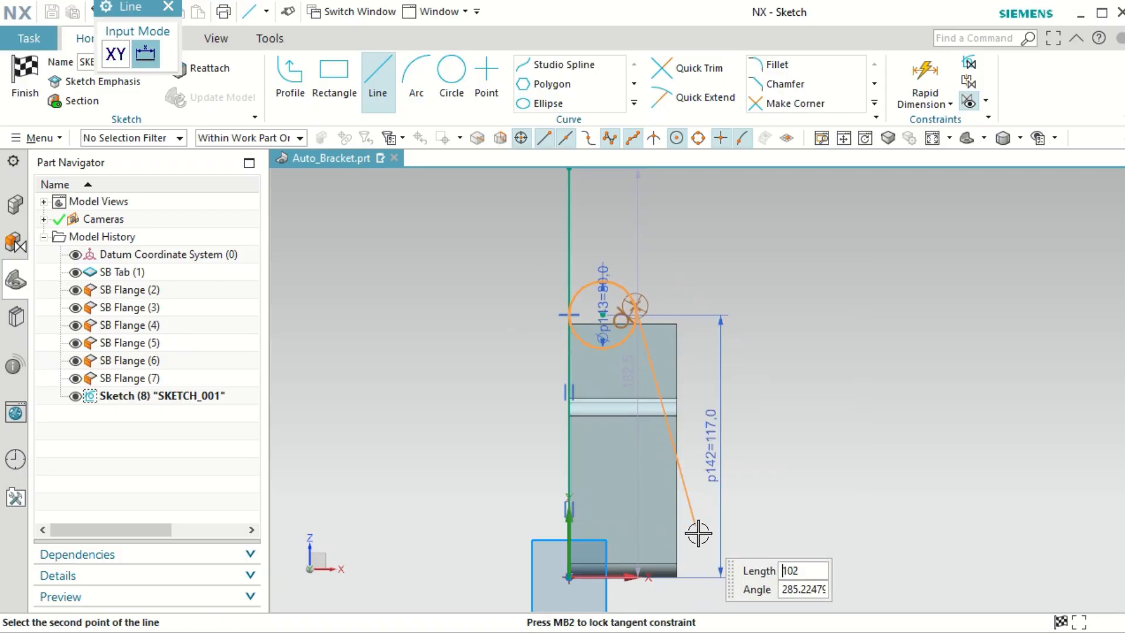
pyautogui.click(707, 596)
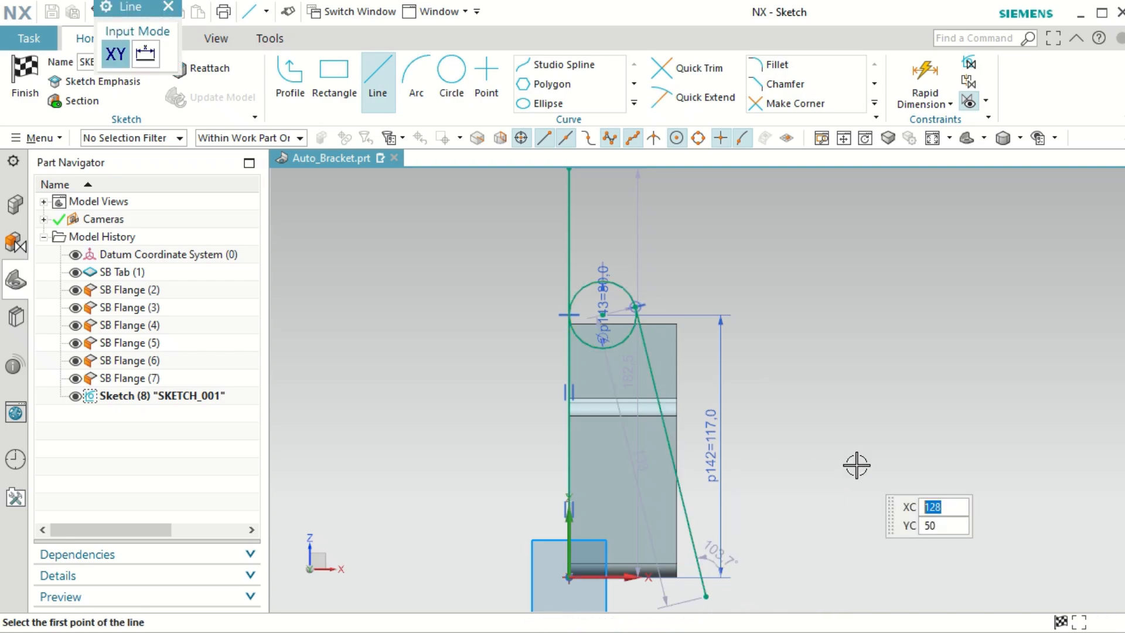
pyautogui.press('Escape')
# Step: Add an angular dimension of 15° between the sloping tangent line and the vertical line
pyautogui.click(417, 82)
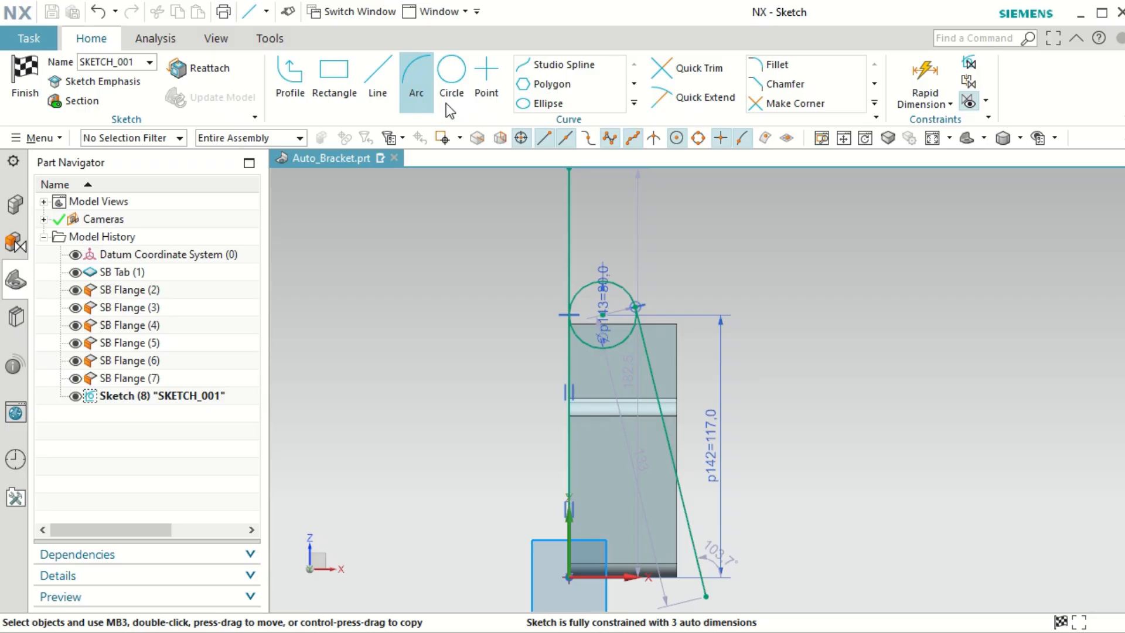
pyautogui.click(951, 105)
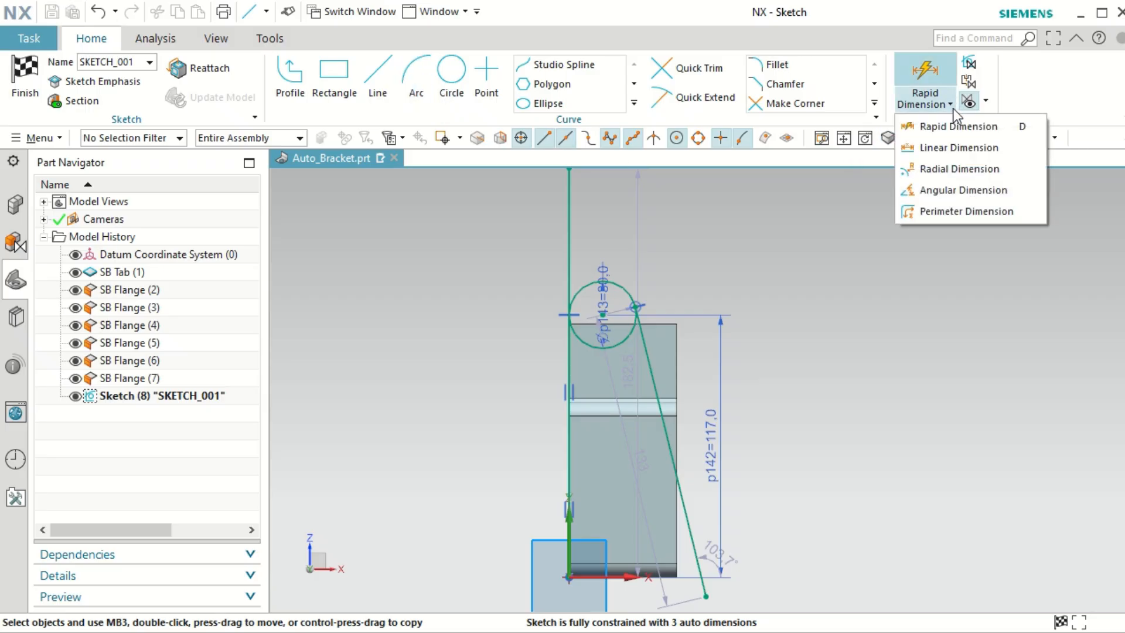
pyautogui.click(954, 188)
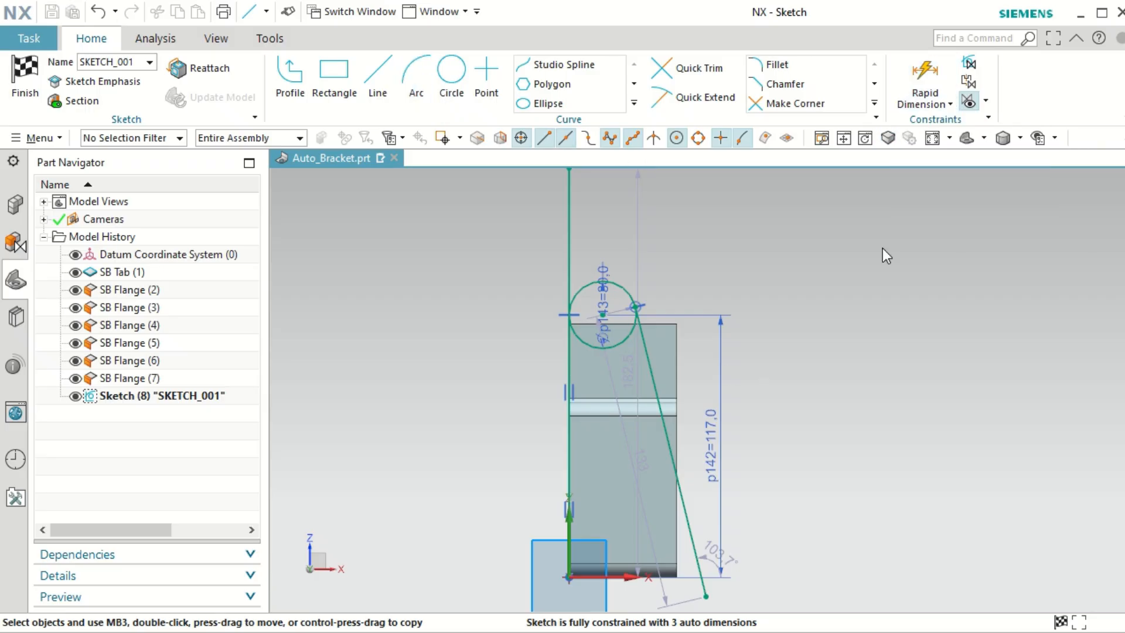
pyautogui.click(655, 384)
pyautogui.click(569, 355)
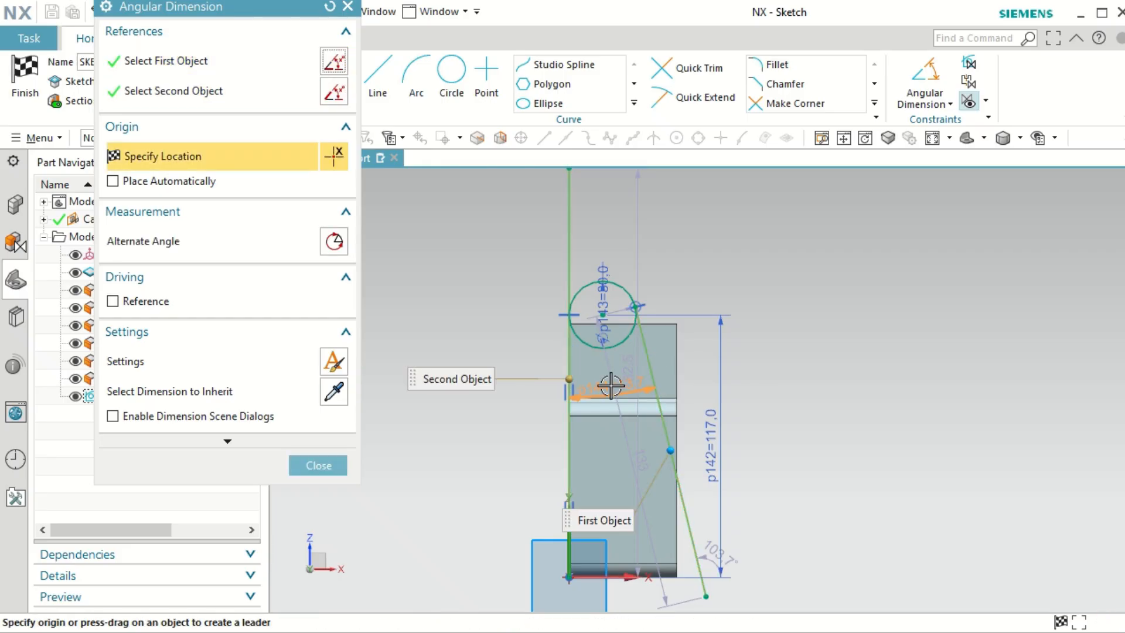
pyautogui.click(611, 385)
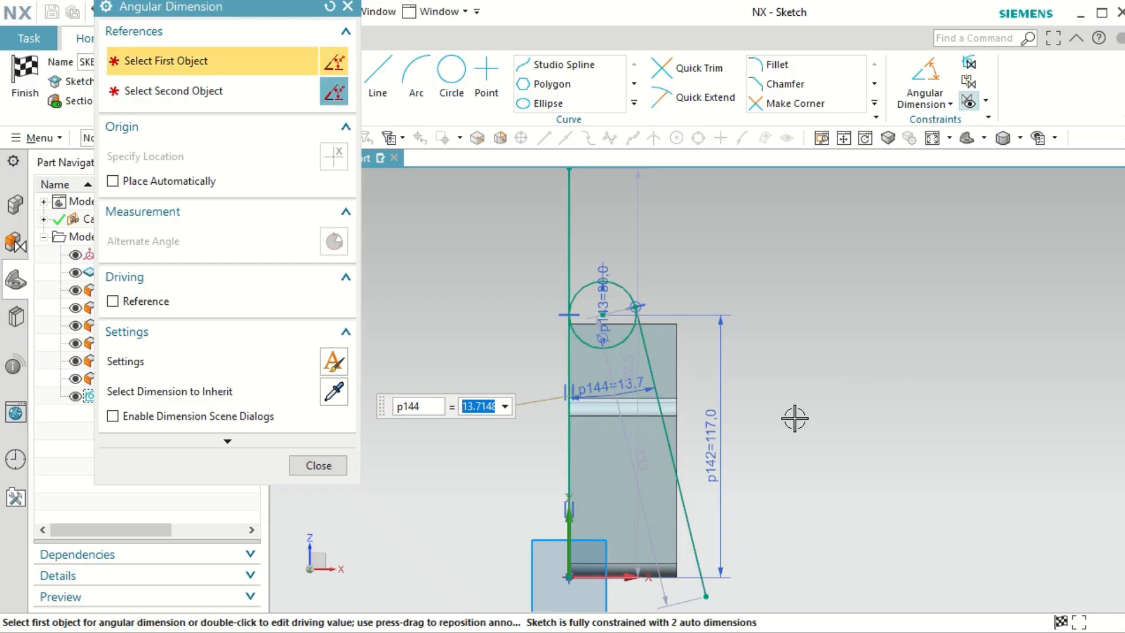
pyautogui.write('15')
pyautogui.press('Return')
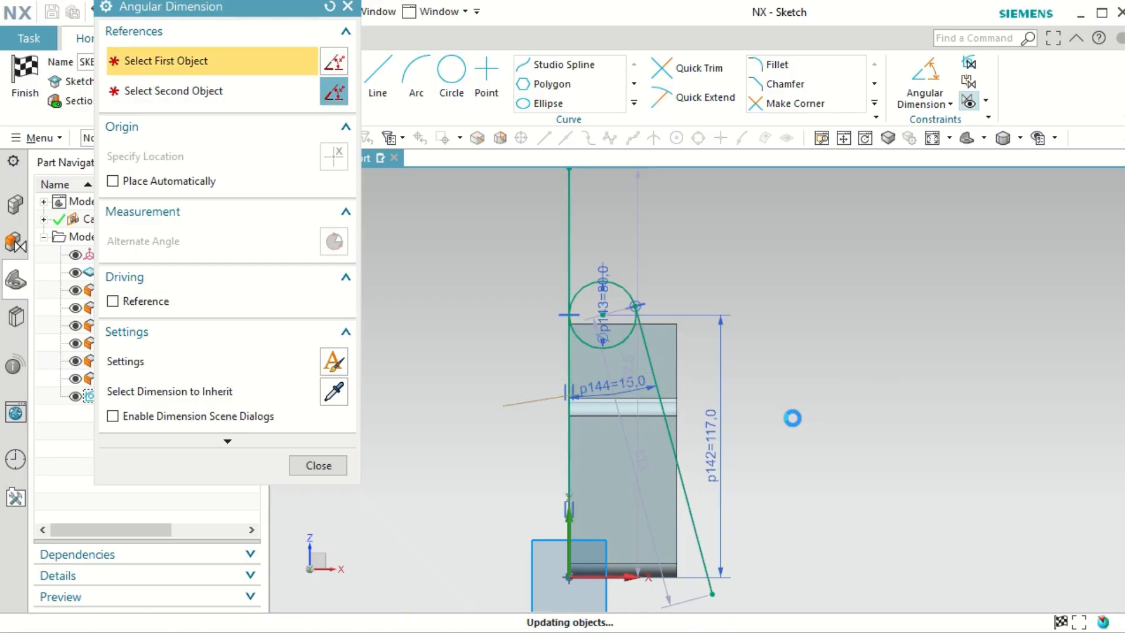
# Step: Sketch a horizontal line about 59 mm long above the circle, running outward from the existing vertical line
pyautogui.click(318, 465)
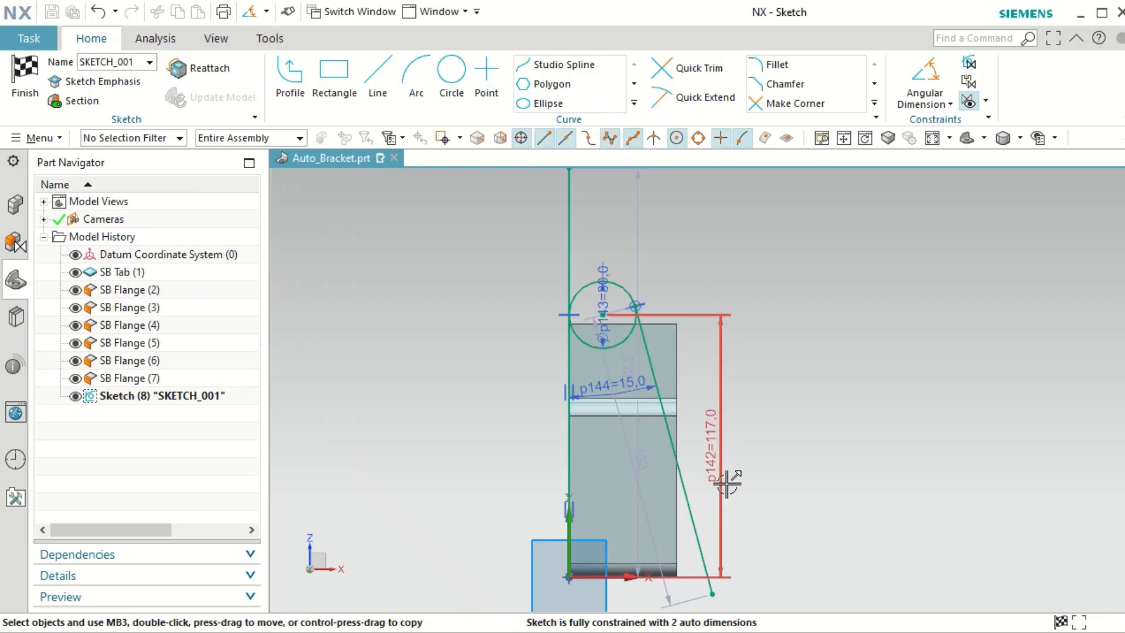
pyautogui.click(368, 74)
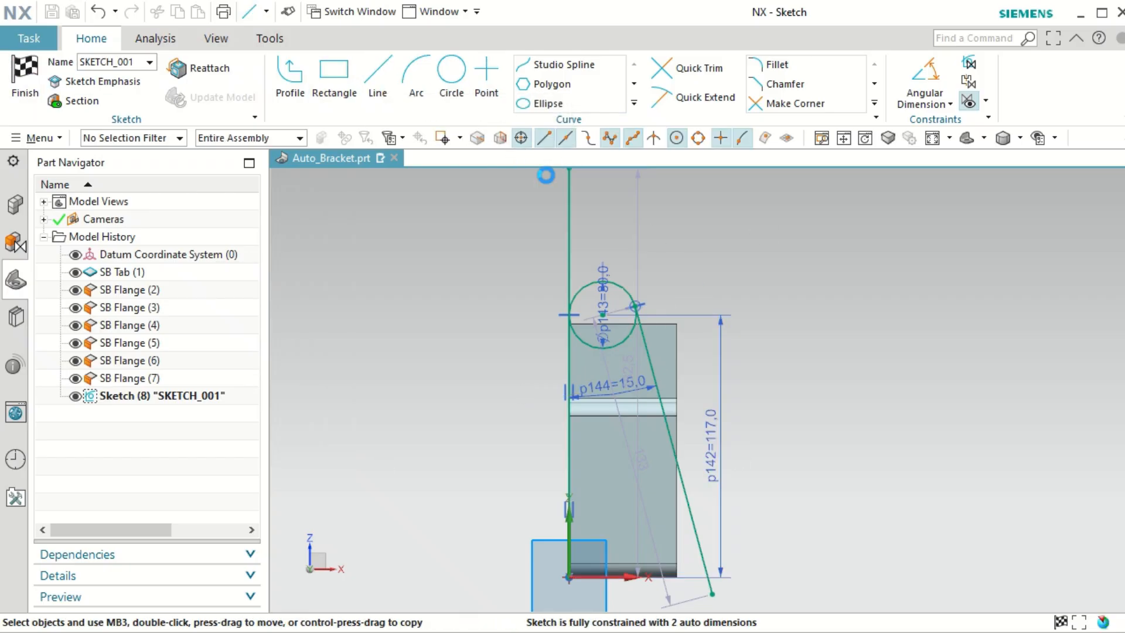
pyautogui.click(569, 245)
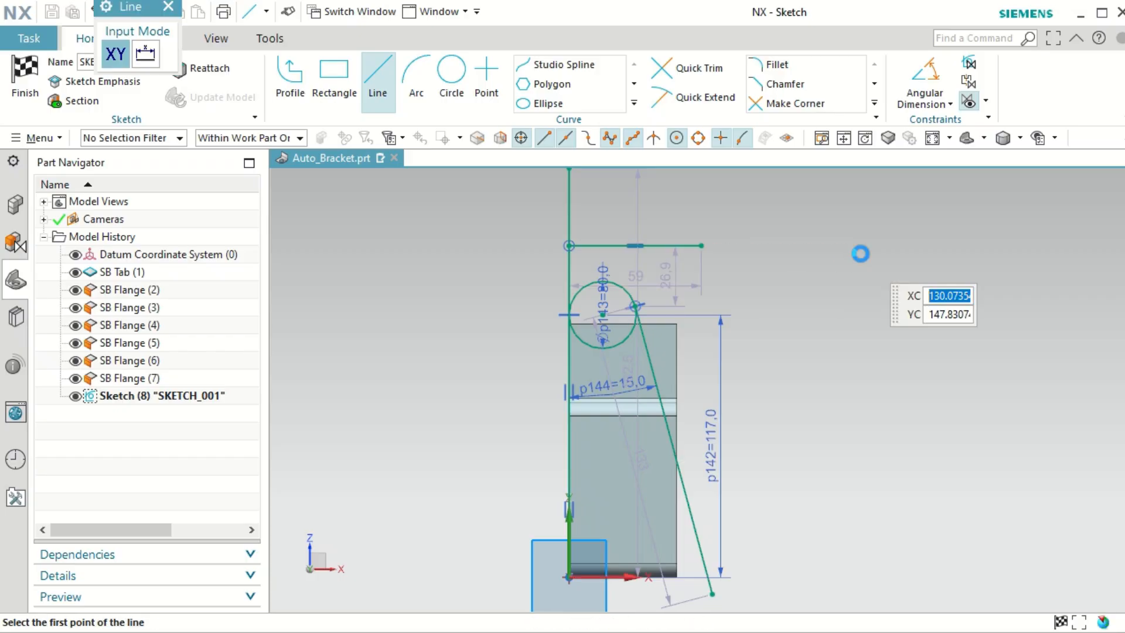
pyautogui.press('Escape')
# Step: Sketch a vertical line about 145 mm long beyond the outer side of the sloping tangent line
pyautogui.click(680, 467)
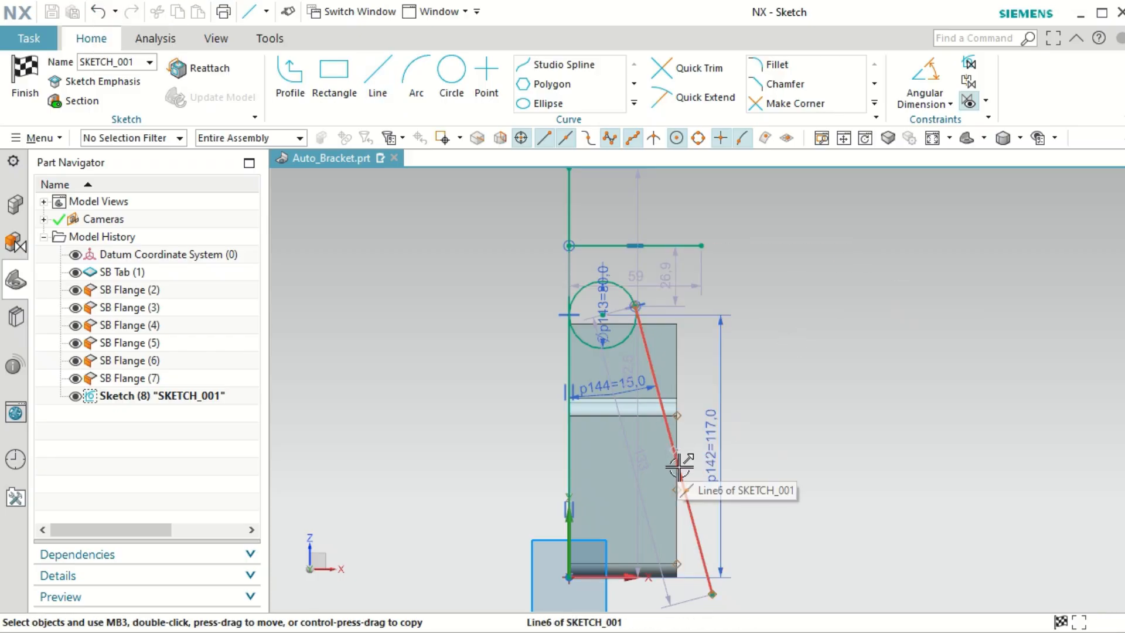
pyautogui.scroll(5, 680, 466)
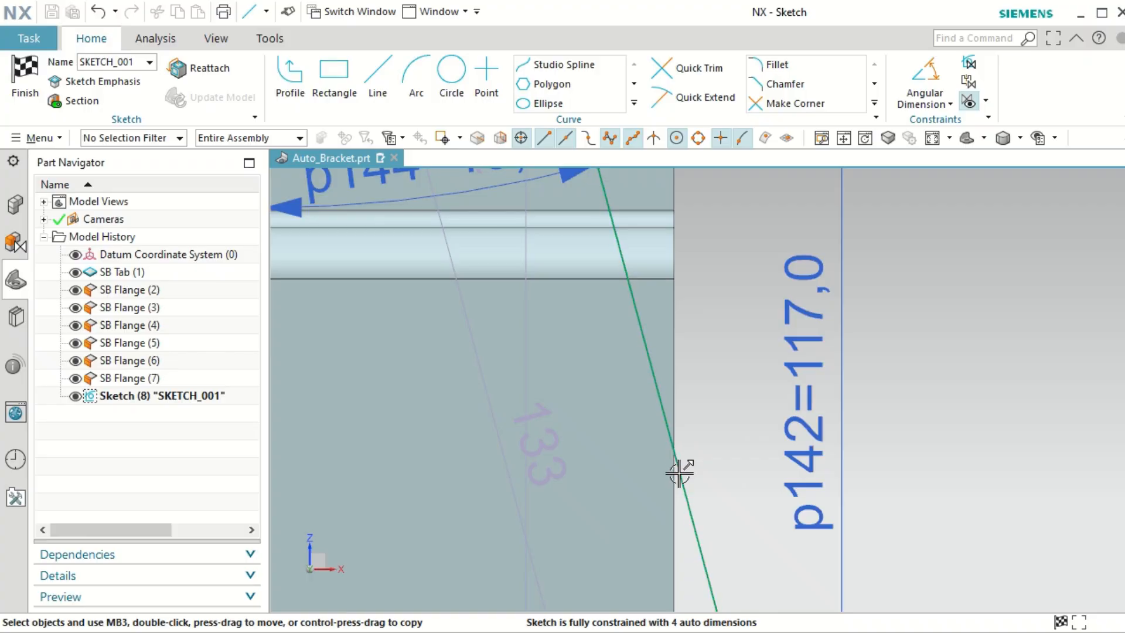
pyautogui.scroll(-5, 677, 450)
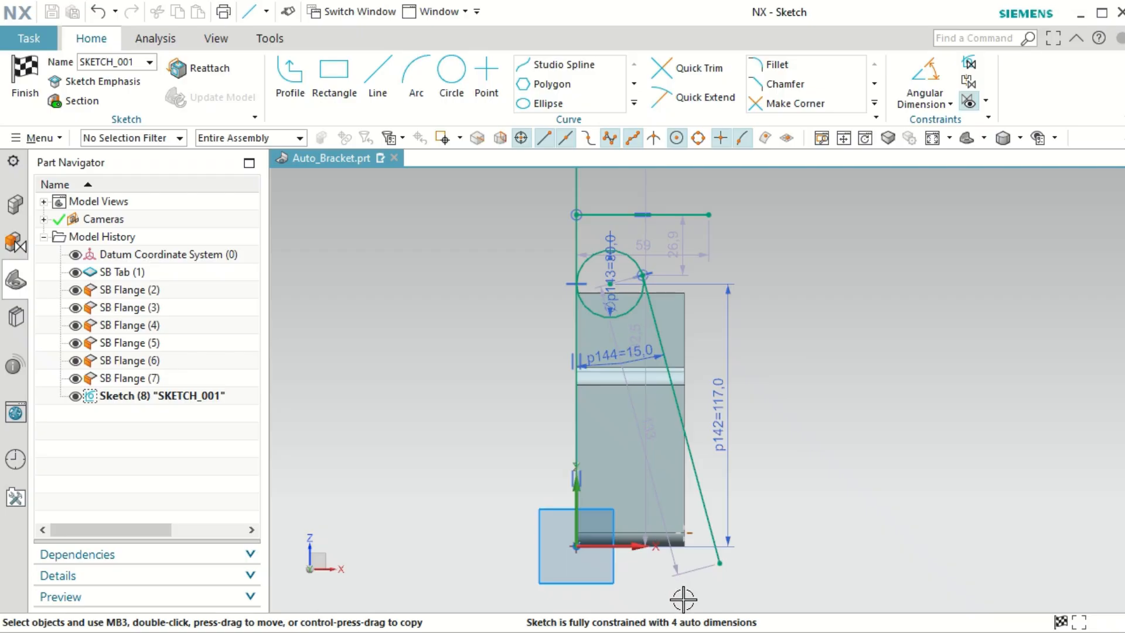
pyautogui.scroll(2, 743, 482)
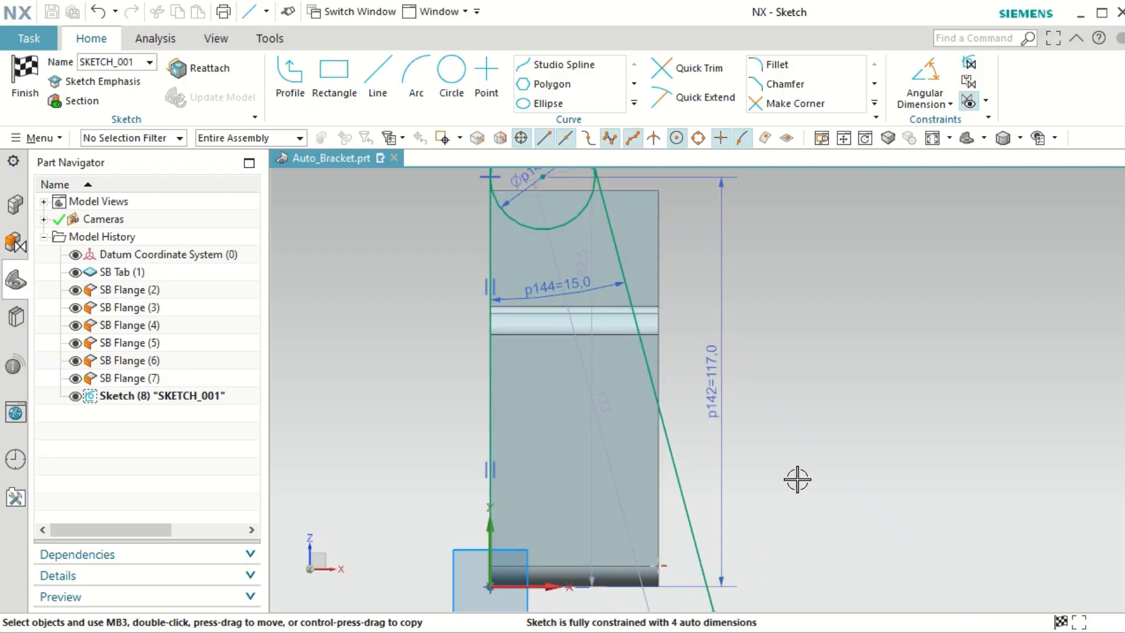
pyautogui.click(378, 82)
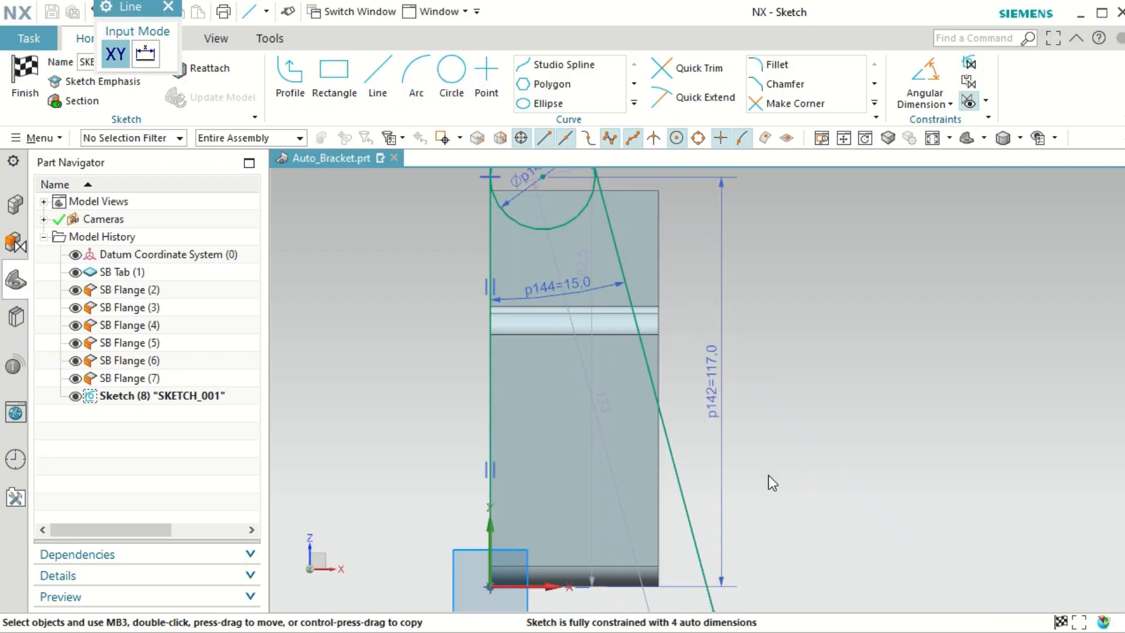
pyautogui.click(765, 488)
pyautogui.scroll(-4, 829, 361)
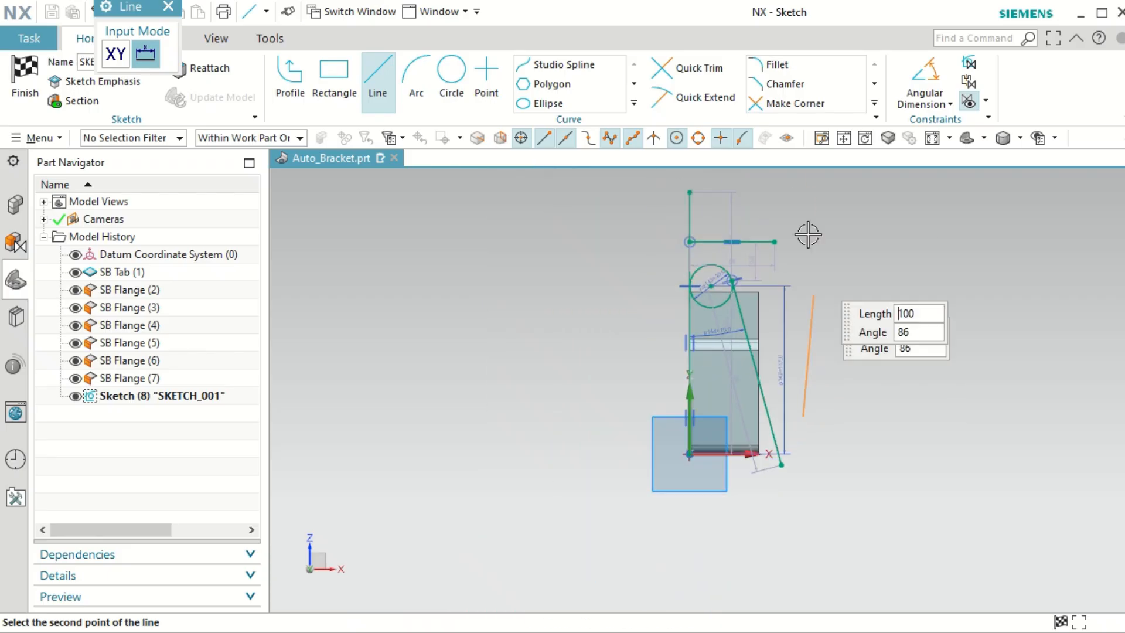
pyautogui.press('Return')
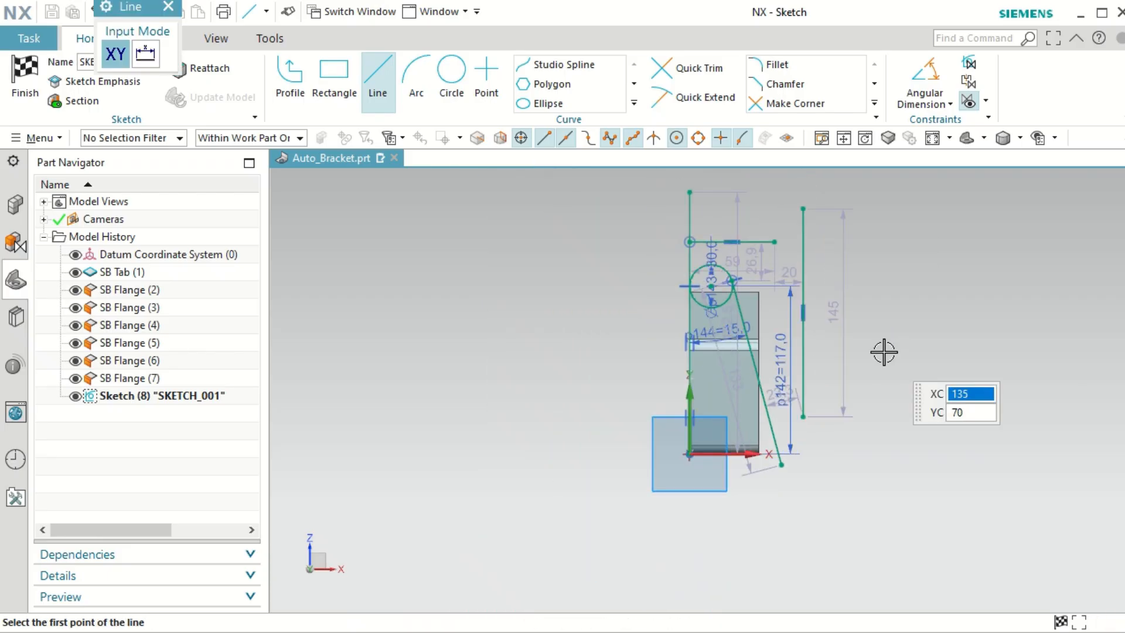
pyautogui.press('Escape')
# Step: Set the horizontal distance between the two vertical lines to 48 mm and place that dimension clear of the bracket's outer side
pyautogui.scroll(-2, 774, 335)
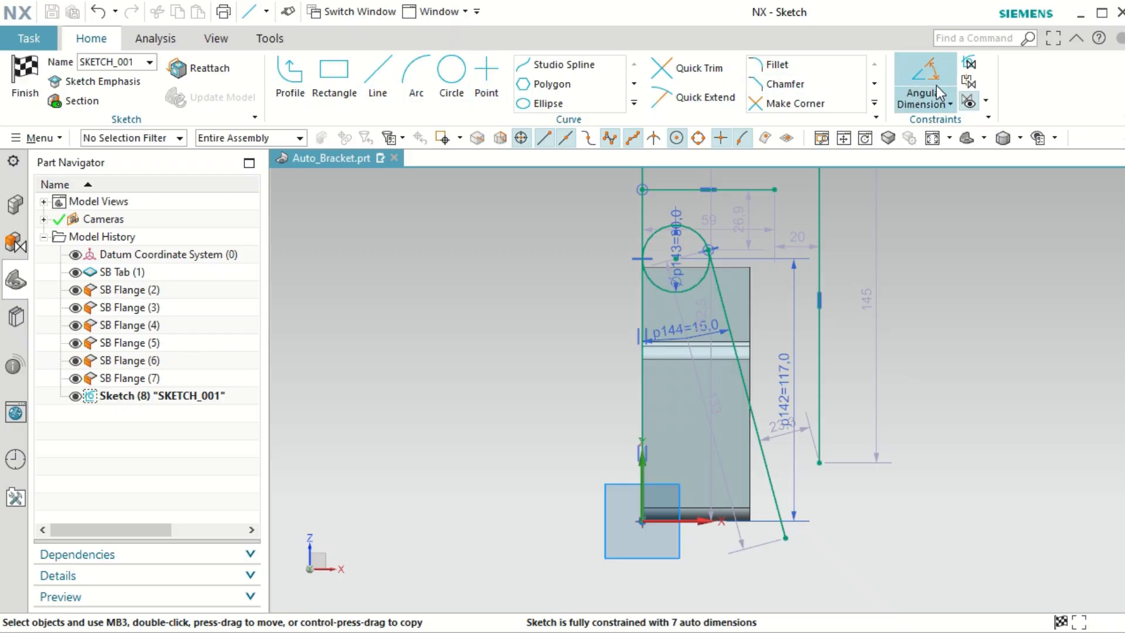
pyautogui.click(922, 98)
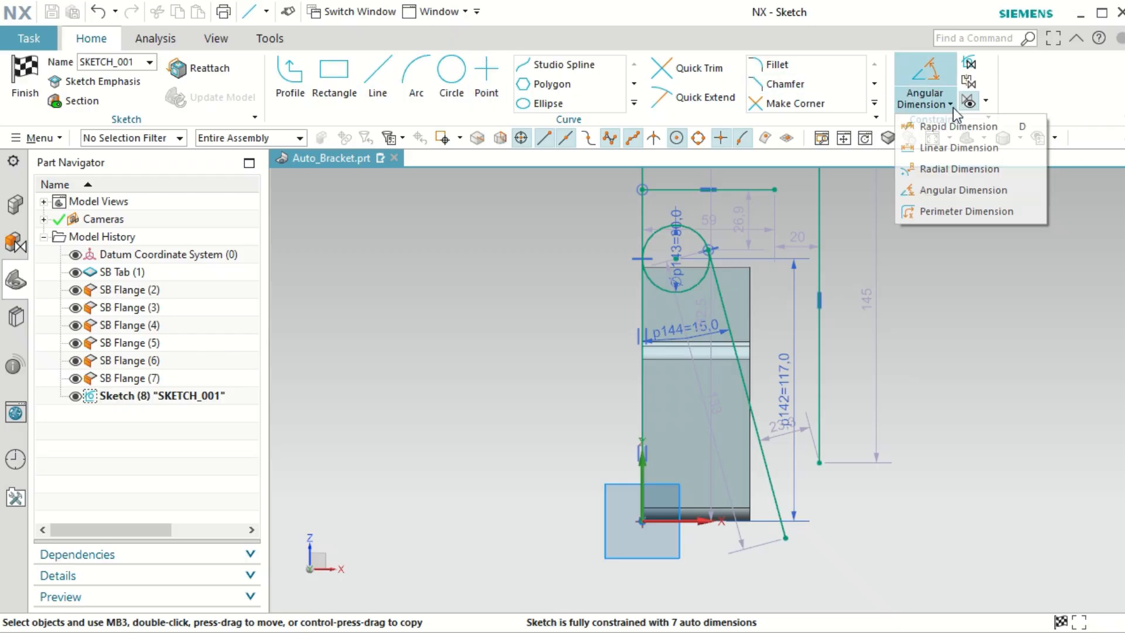
pyautogui.click(946, 149)
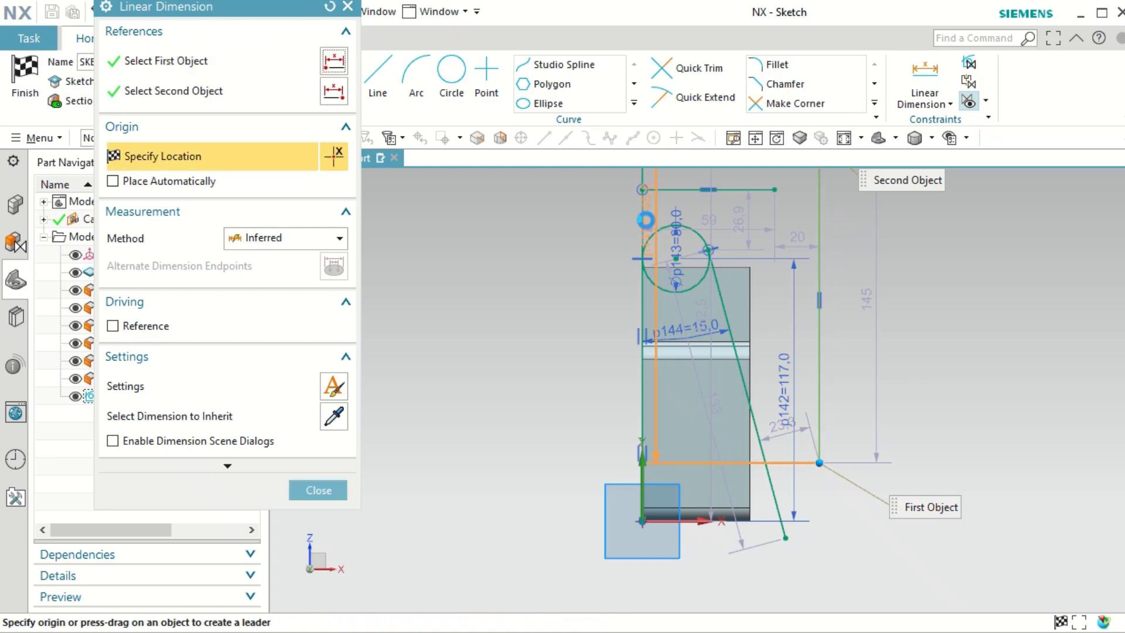
pyautogui.click(642, 222)
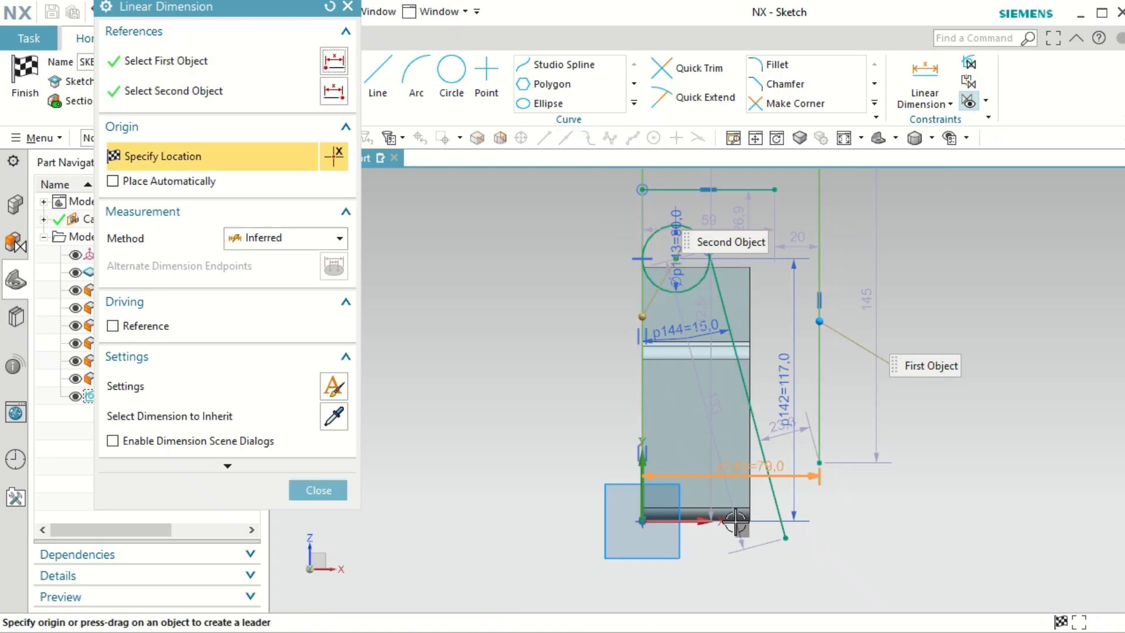
pyautogui.click(792, 573)
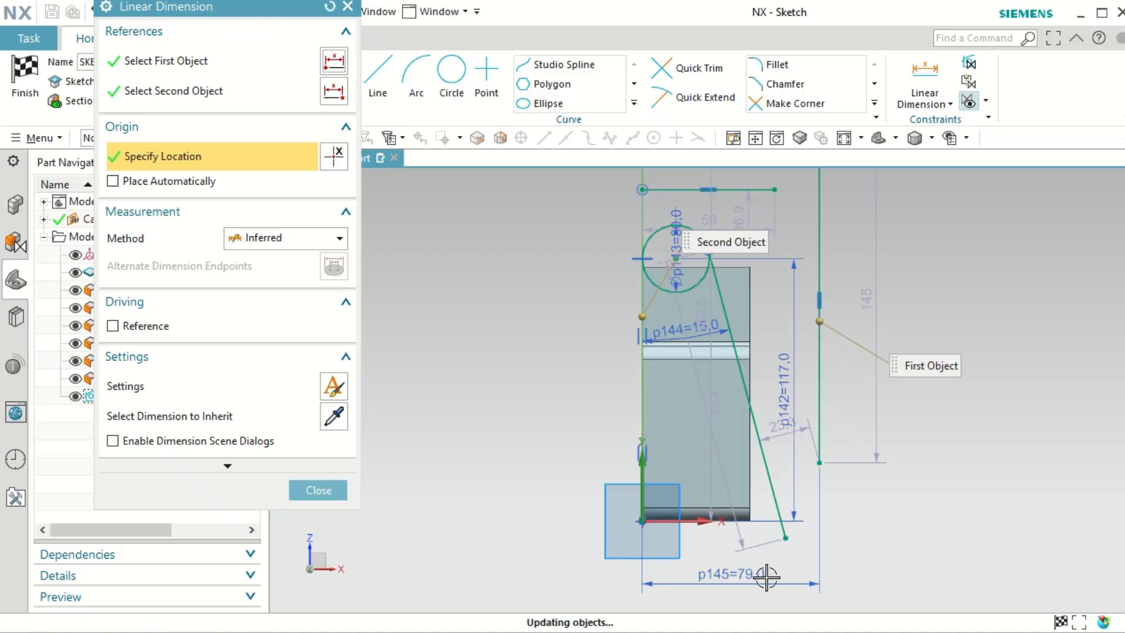
pyautogui.click(748, 576)
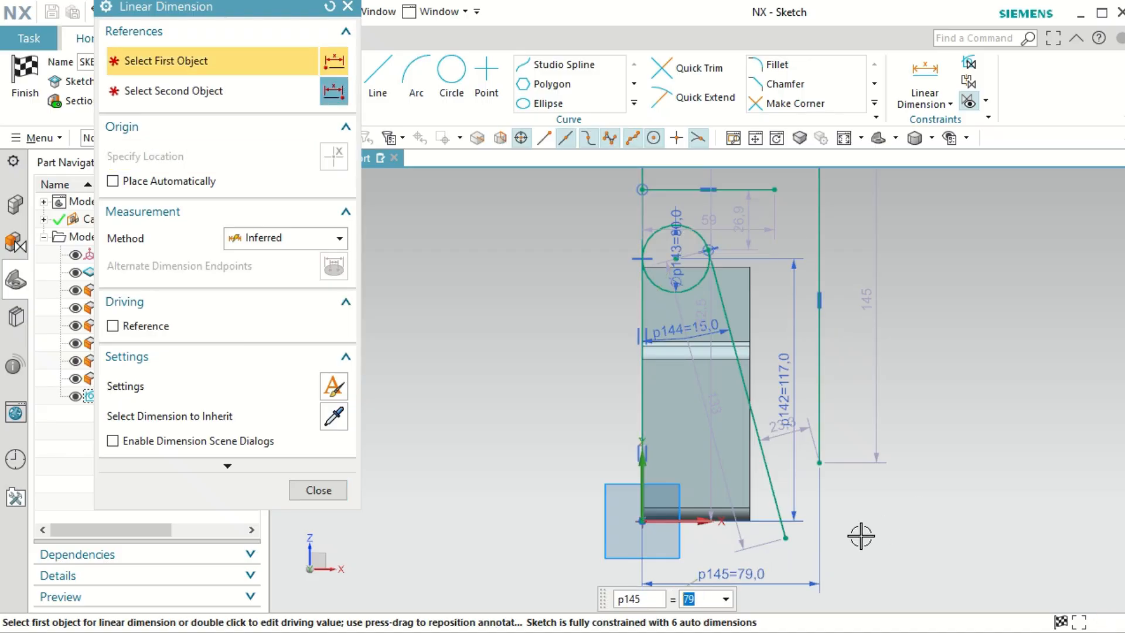
pyautogui.press('Return')
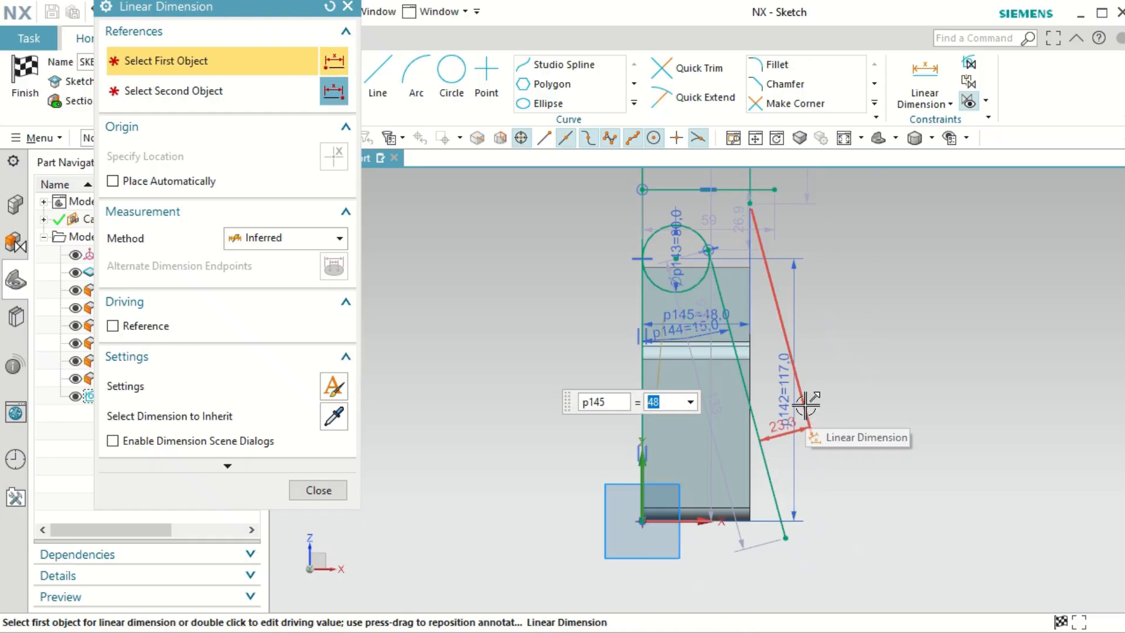
pyautogui.middleClick(898, 390)
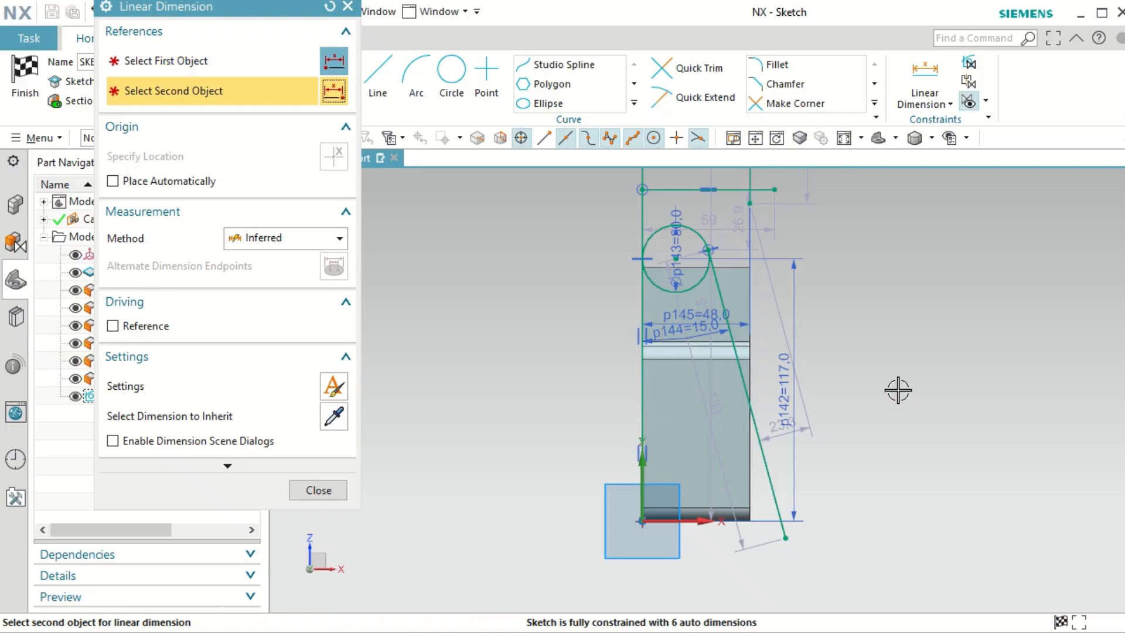
pyautogui.click(319, 490)
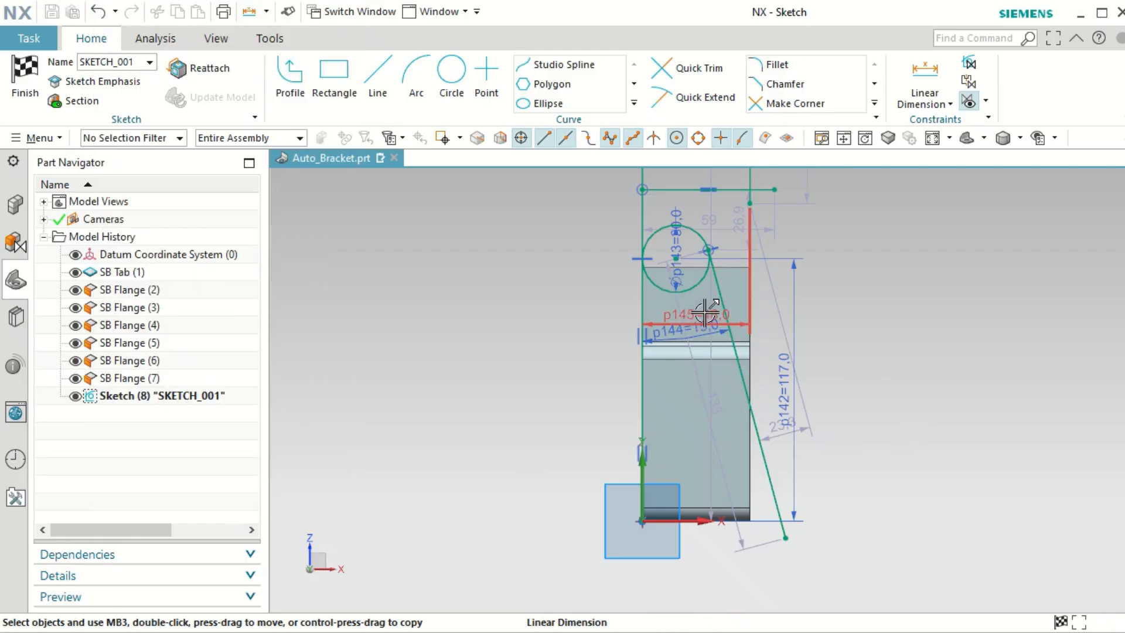
pyautogui.moveTo(702, 316); pyautogui.dragTo(898, 310)
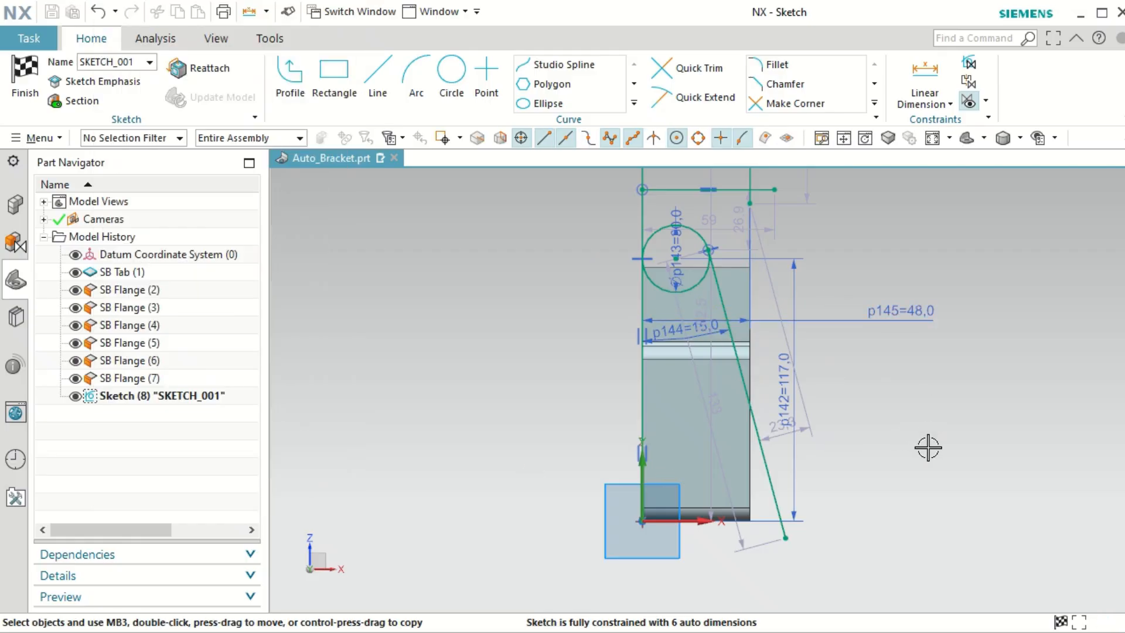
# Step: Try to make the outer vertical line's lower endpoint coincident with the start point of the bracket's bottom edge
pyautogui.scroll(3, 928, 447)
pyautogui.scroll(-3, 927, 448)
pyautogui.scroll(-4, 928, 447)
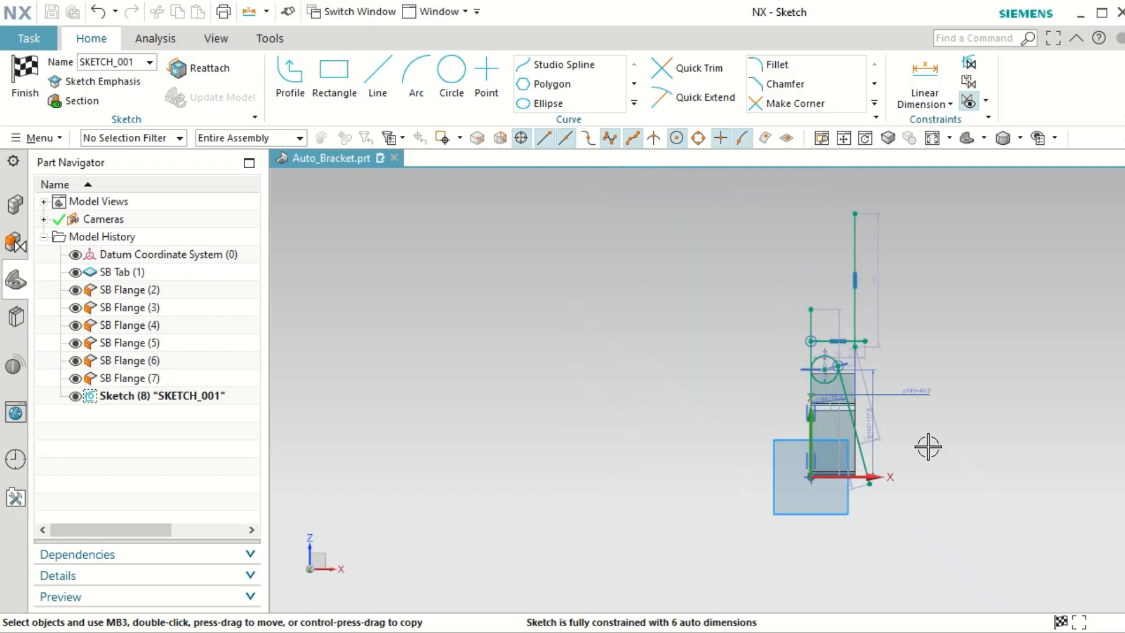
pyautogui.scroll(3, 887, 263)
pyautogui.scroll(2, 786, 567)
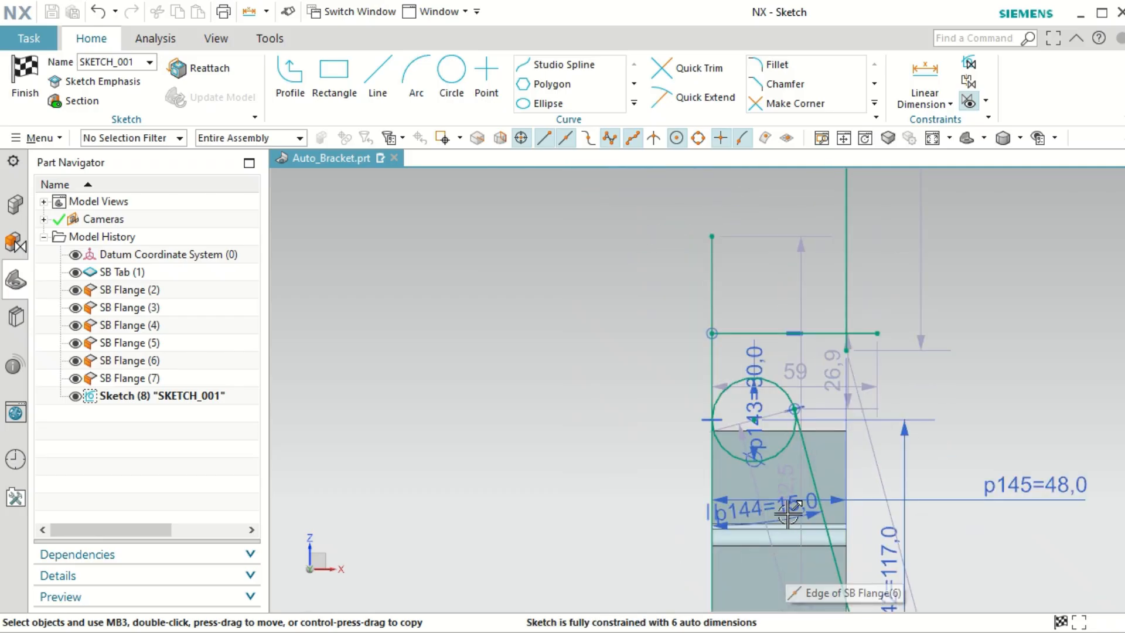
pyautogui.click(967, 66)
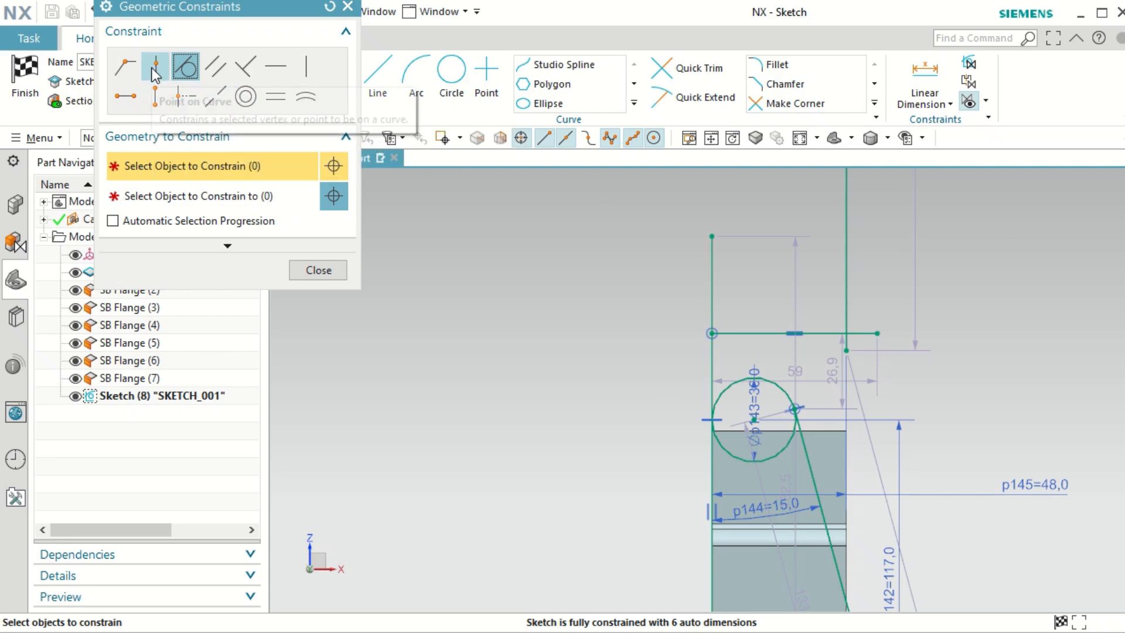
pyautogui.click(125, 67)
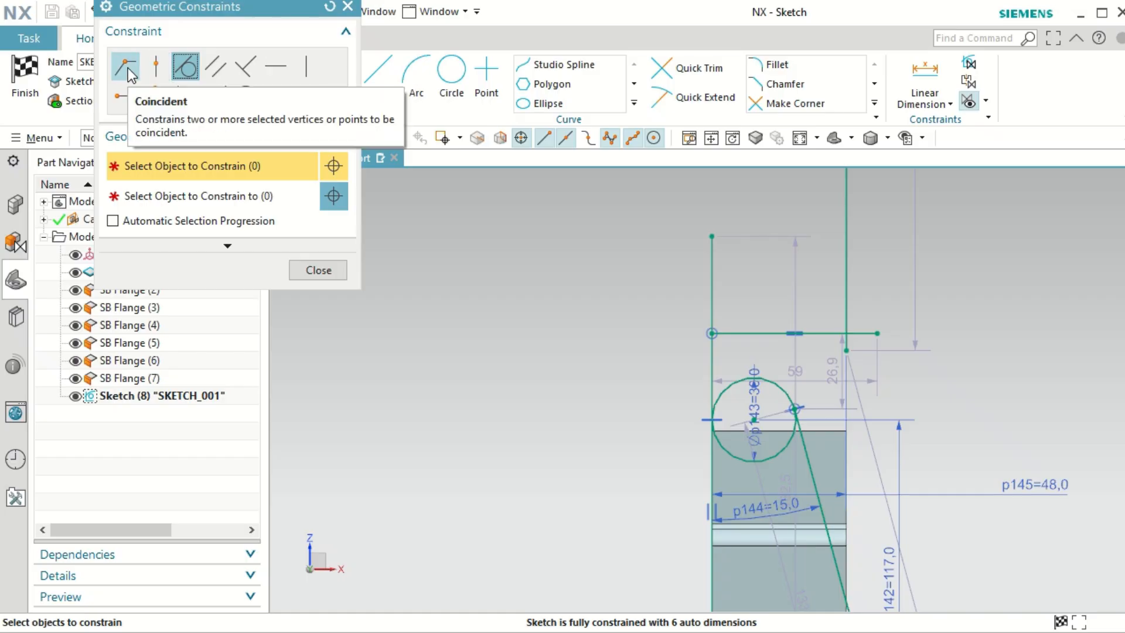
pyautogui.click(849, 352)
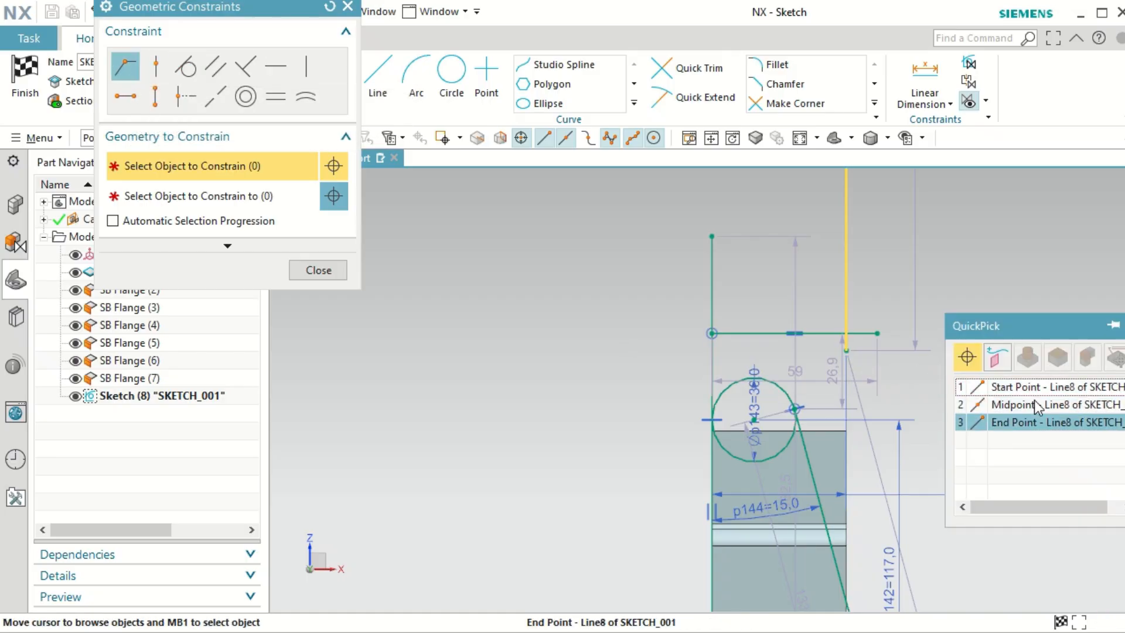
pyautogui.click(1036, 387)
pyautogui.scroll(-4, 825, 368)
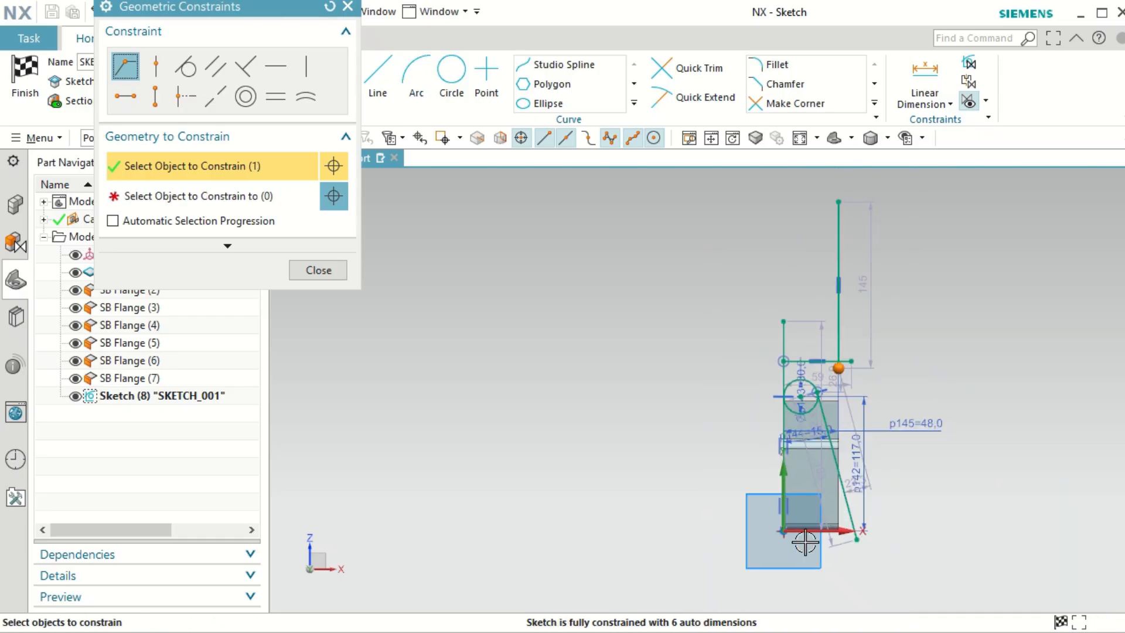
pyautogui.scroll(3, 816, 535)
pyautogui.scroll(1, 845, 536)
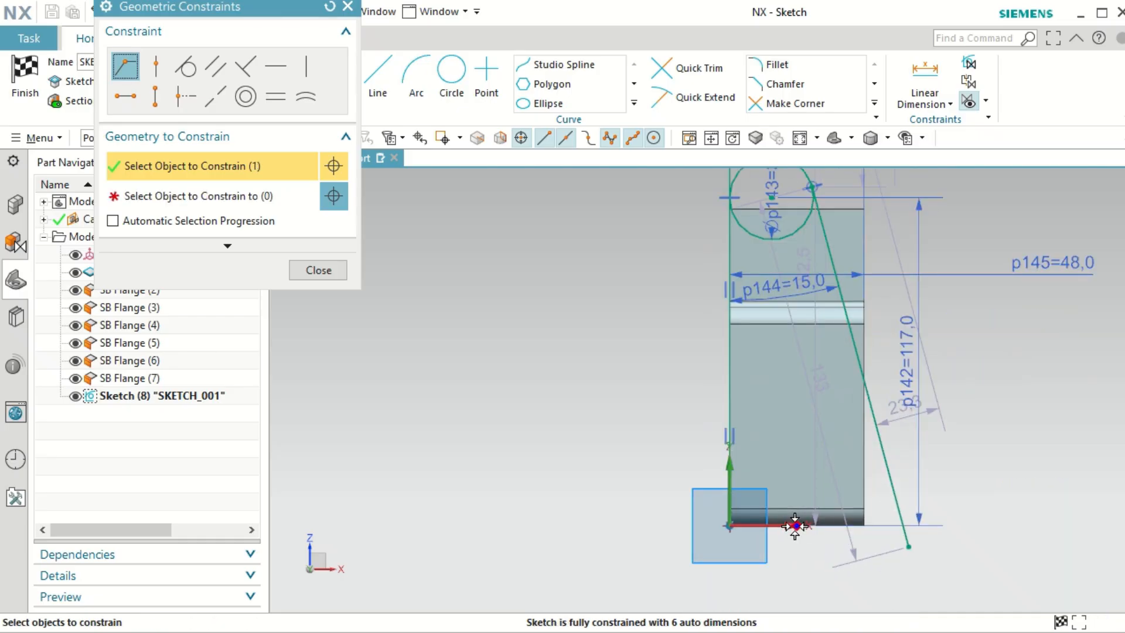
pyautogui.scroll(3, 782, 524)
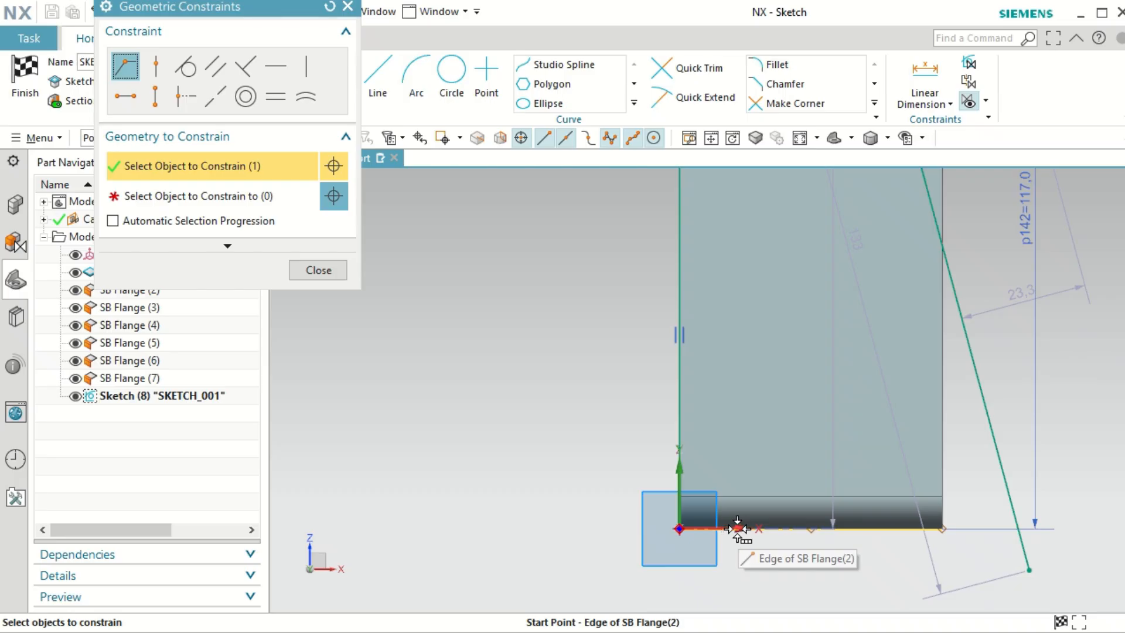
pyautogui.click(738, 528)
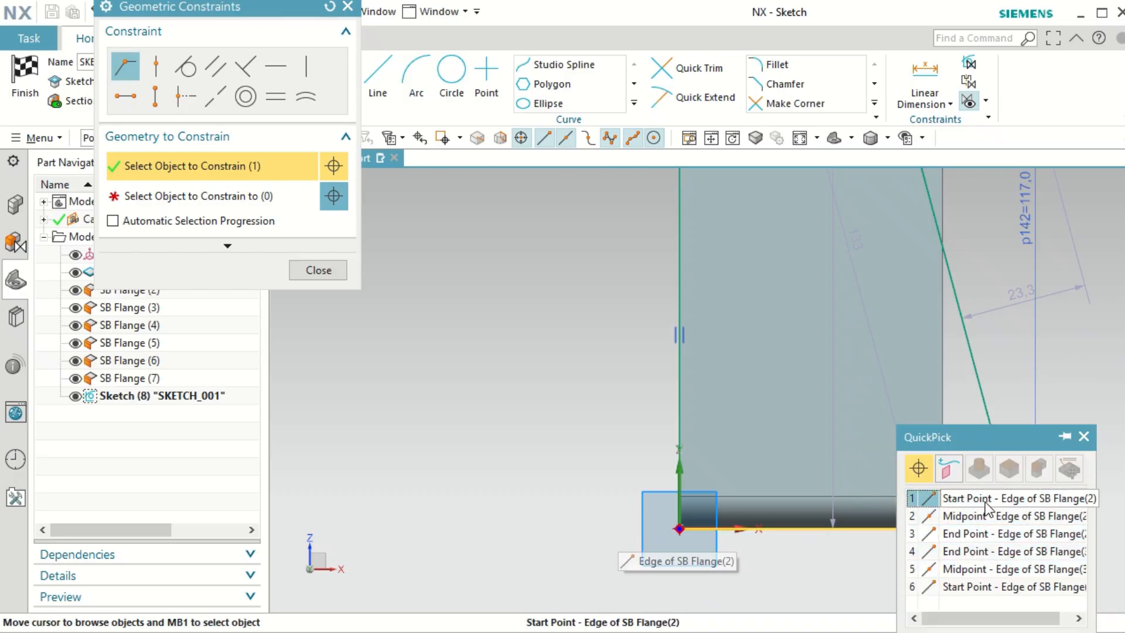
pyautogui.click(985, 503)
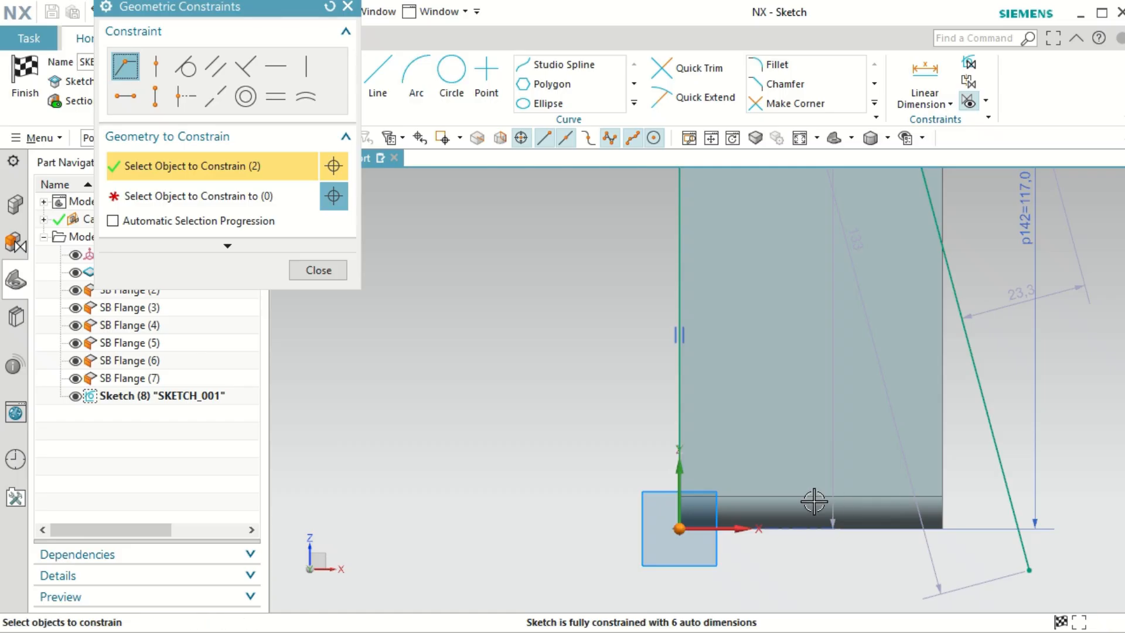
pyautogui.scroll(-3, 814, 502)
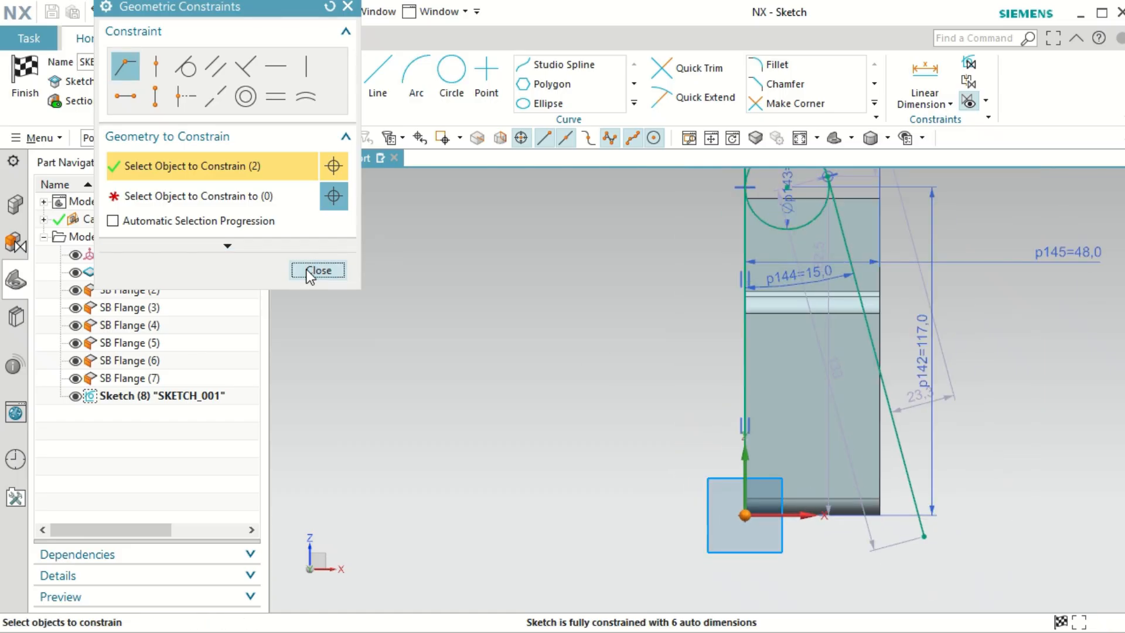
pyautogui.click(319, 271)
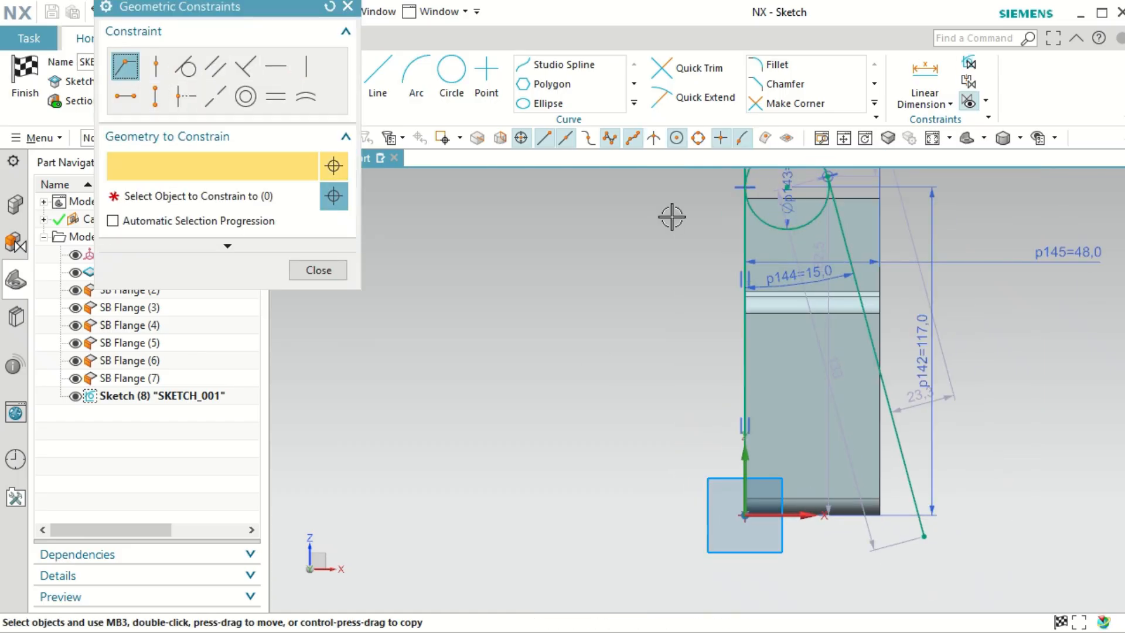
# Step: Try to make the bracket's lower corner point at the sketch origin coincident with the outer vertical line's lower endpoint
pyautogui.scroll(3, 943, 271)
pyautogui.scroll(-3, 938, 276)
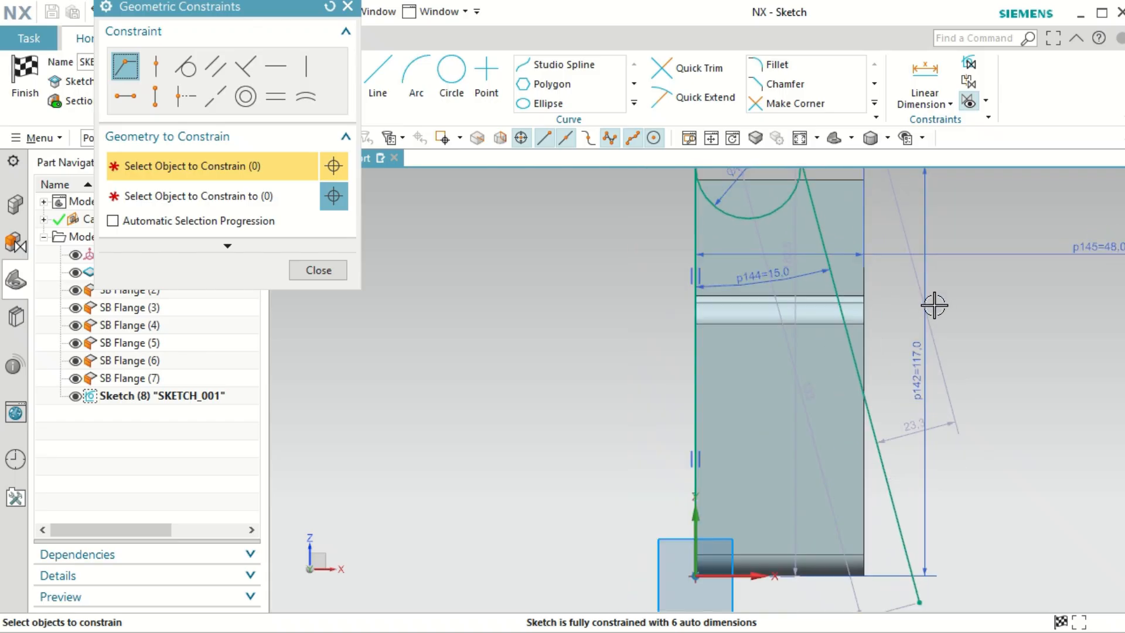
pyautogui.scroll(4, 800, 530)
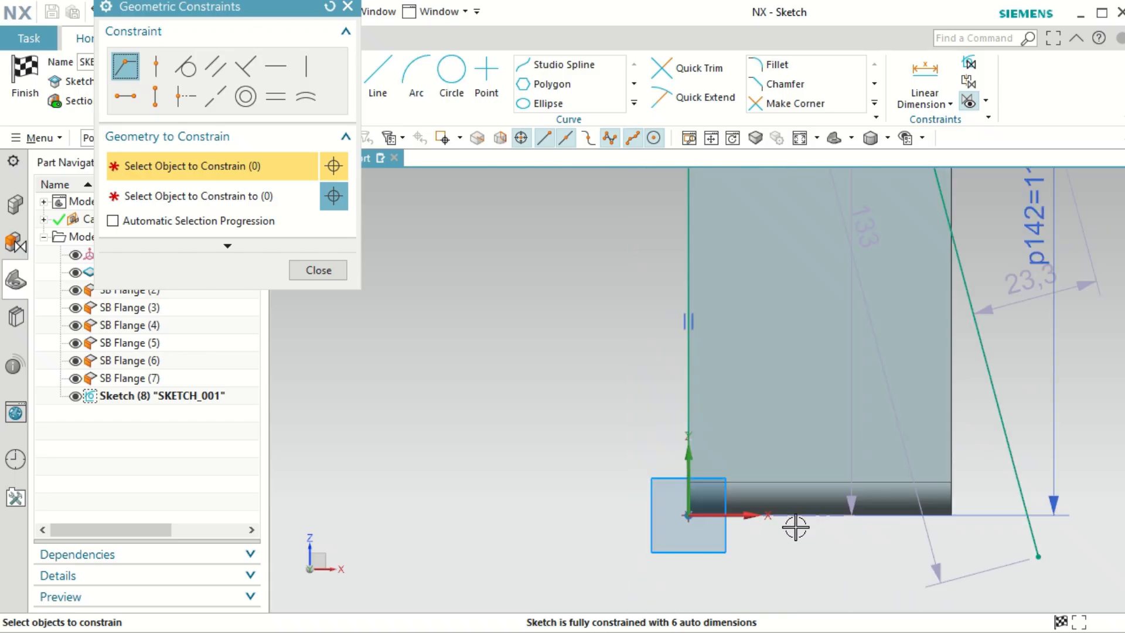
pyautogui.click(714, 514)
pyautogui.scroll(-2, 770, 397)
pyautogui.click(269, 197)
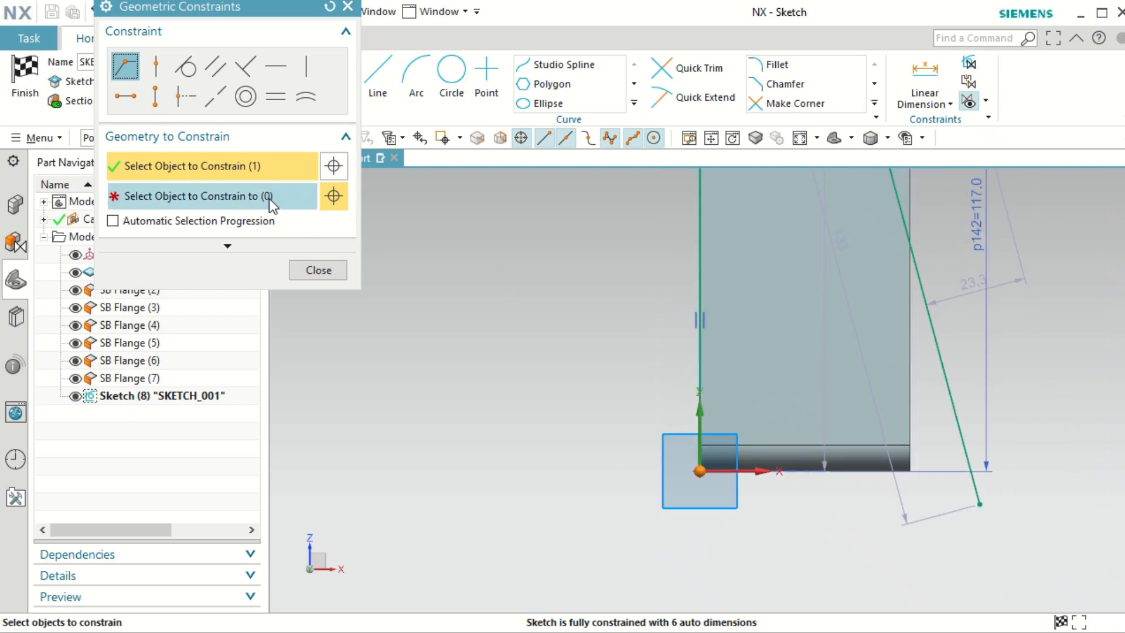
pyautogui.scroll(4, 837, 541)
pyautogui.scroll(-6, 868, 510)
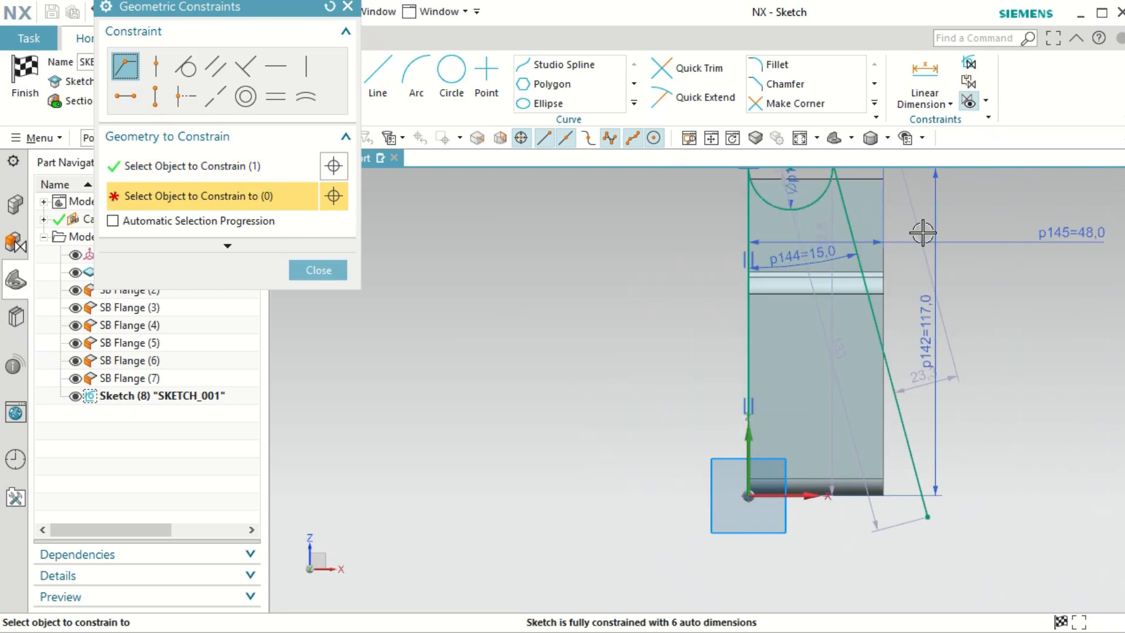
pyautogui.scroll(-4, 959, 372)
pyautogui.scroll(3, 916, 229)
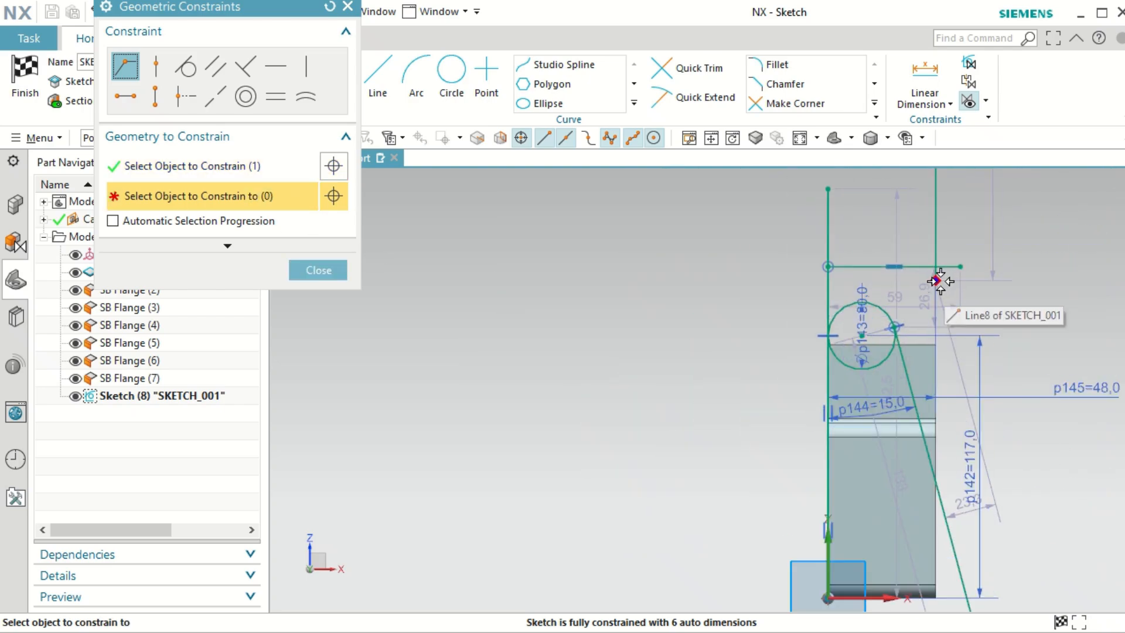
pyautogui.click(938, 281)
pyautogui.click(569, 367)
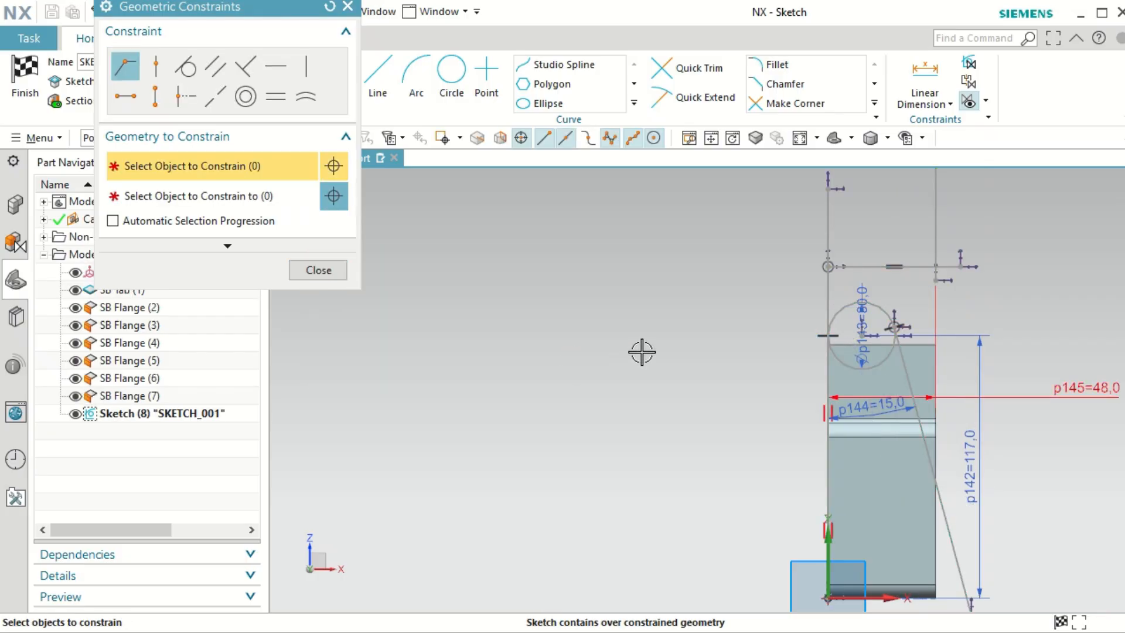
# Step: Leave the geometric constraints and undo the last coincident constraint
pyautogui.click(319, 270)
pyautogui.scroll(3, 610, 331)
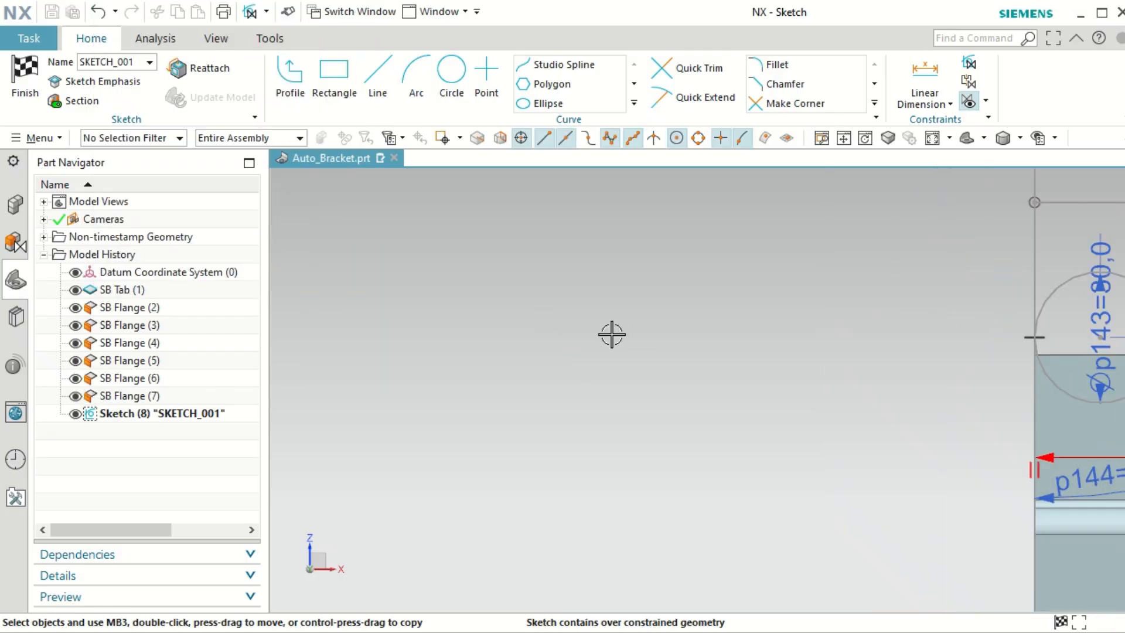
pyautogui.scroll(-5, 611, 342)
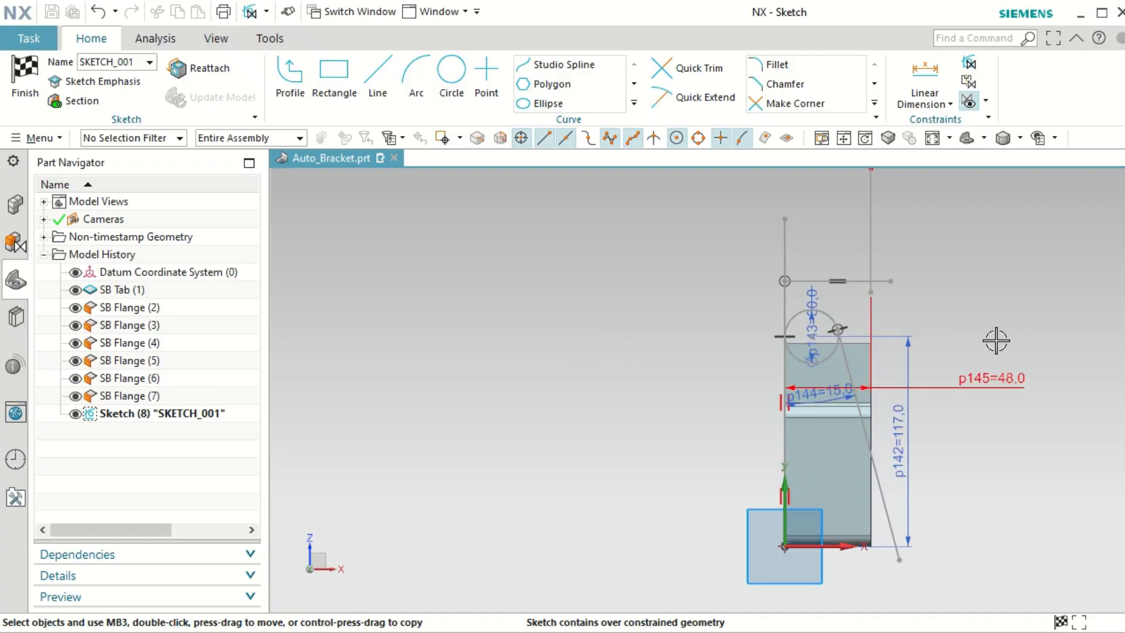
pyautogui.hotkey('ctrl', 'z')
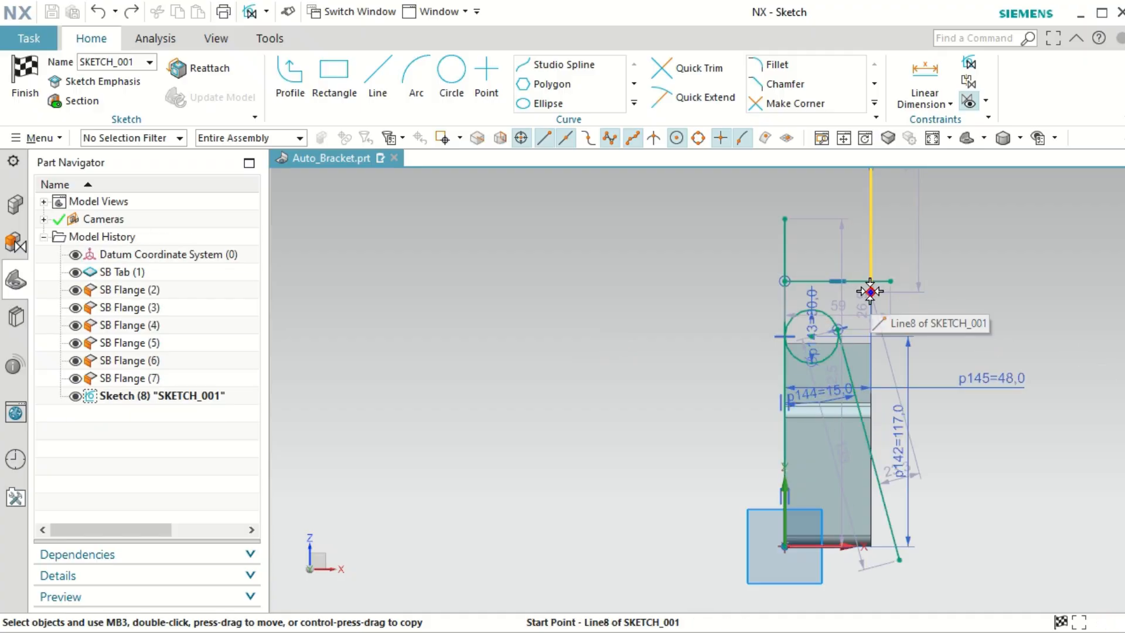
# Step: Move the vertical dimension beside the circle outward and stretch the outer vertical line past the bracket's bottom edge, to about 323 mm long
pyautogui.moveTo(858, 307); pyautogui.dragTo(1005, 310)
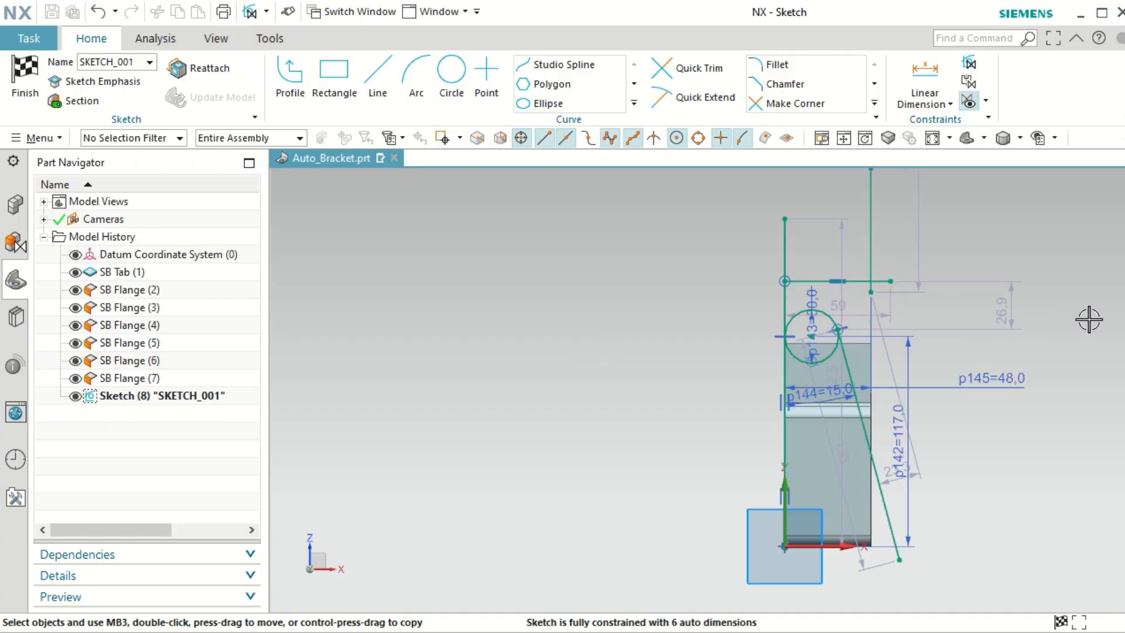
pyautogui.moveTo(872, 291); pyautogui.dragTo(856, 608)
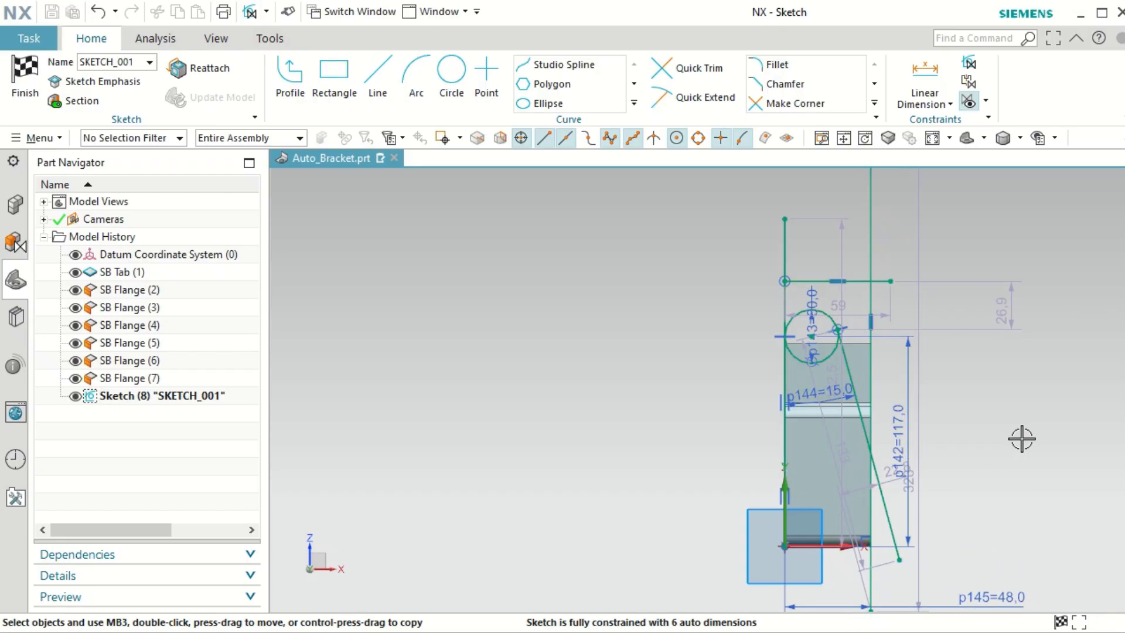
# Step: Trim the horizontal line beyond the outer vertical line and both vertical lines above the horizontal line
pyautogui.scroll(3, 1023, 438)
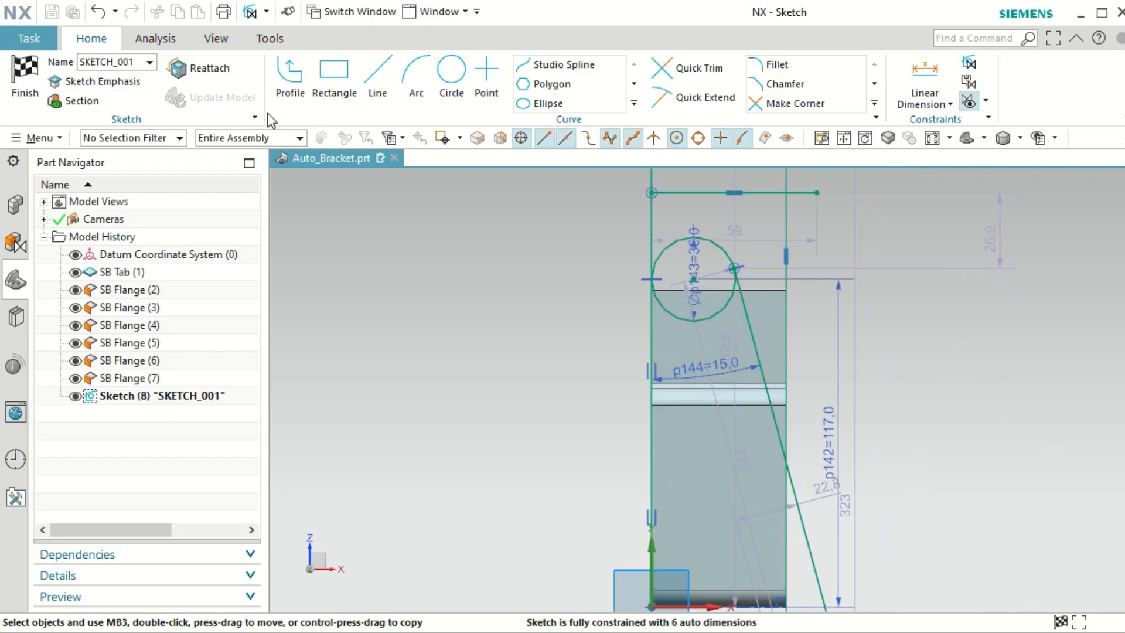
pyautogui.click(694, 75)
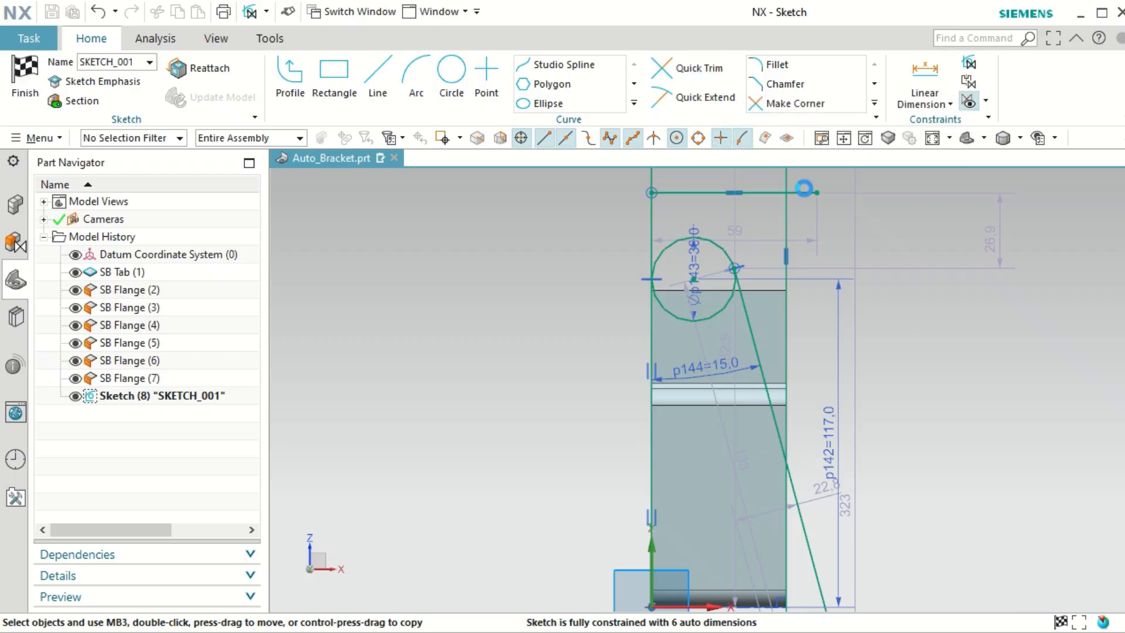
pyautogui.click(806, 191)
pyautogui.click(788, 173)
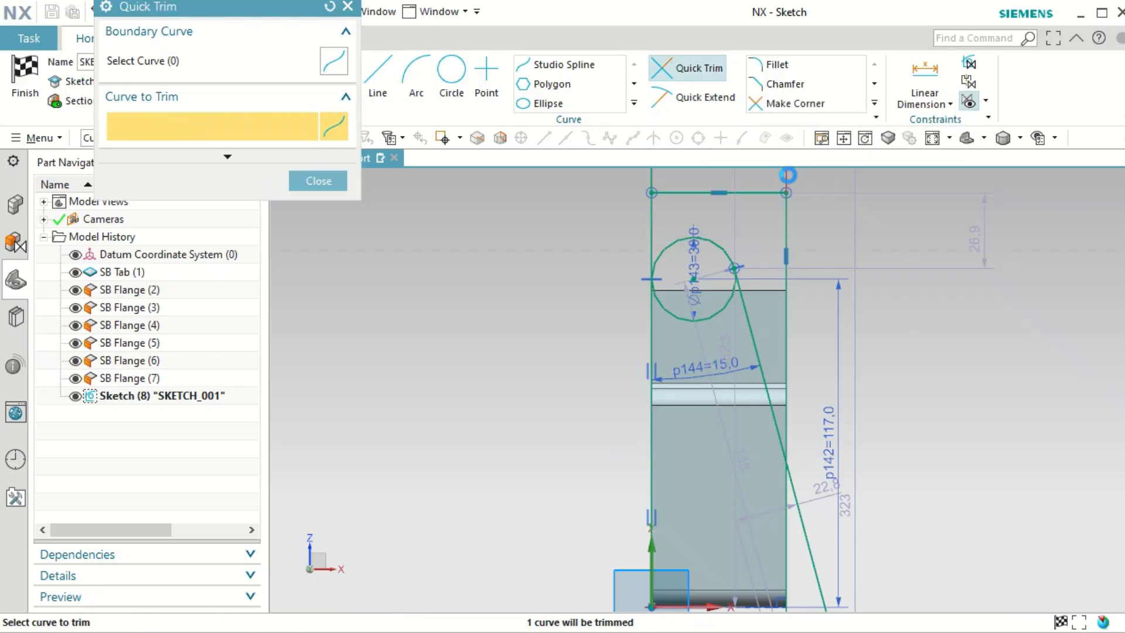
pyautogui.click(652, 175)
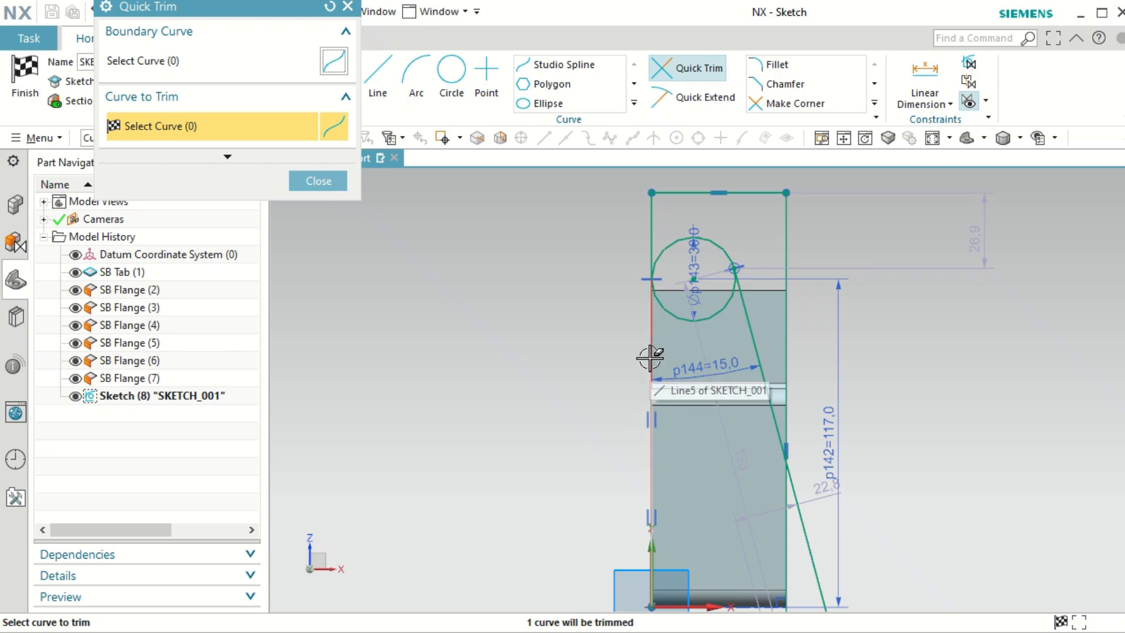
# Step: Trim the sloping line beyond the outer vertical line, the inner vertical line below the circle, and the circle's lower arc
pyautogui.click(806, 500)
pyautogui.click(650, 473)
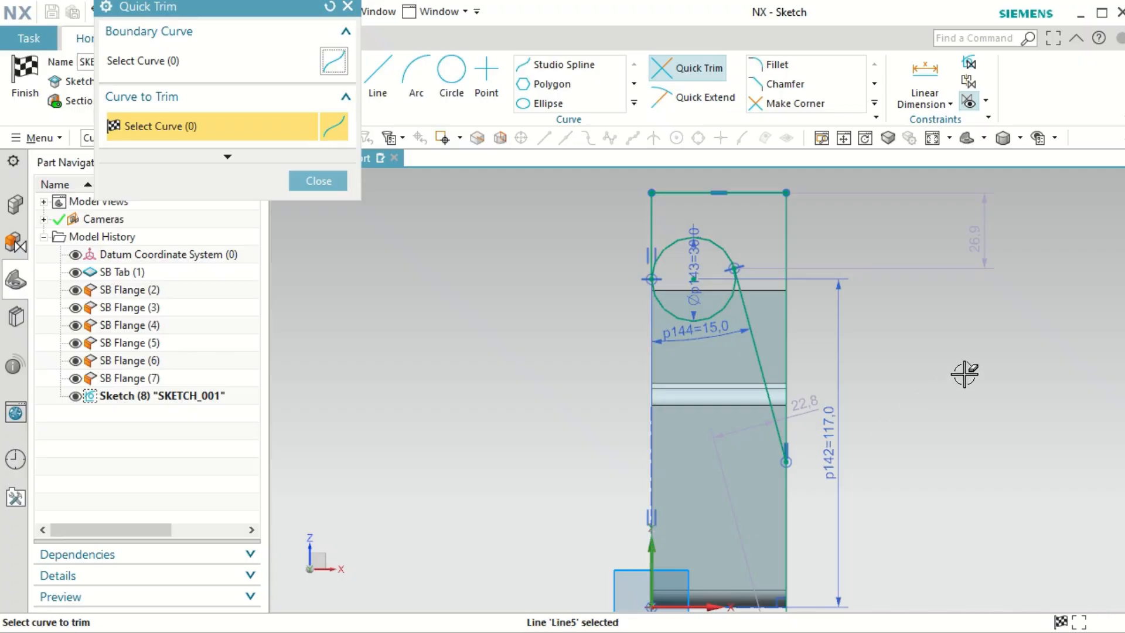
pyautogui.click(710, 321)
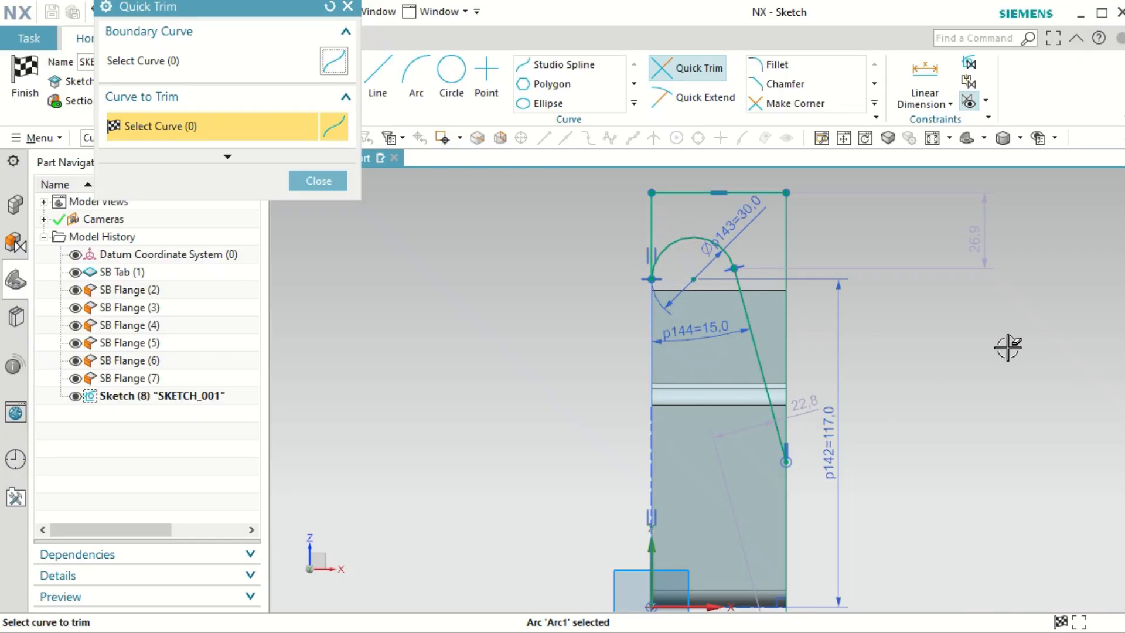
pyautogui.click(317, 182)
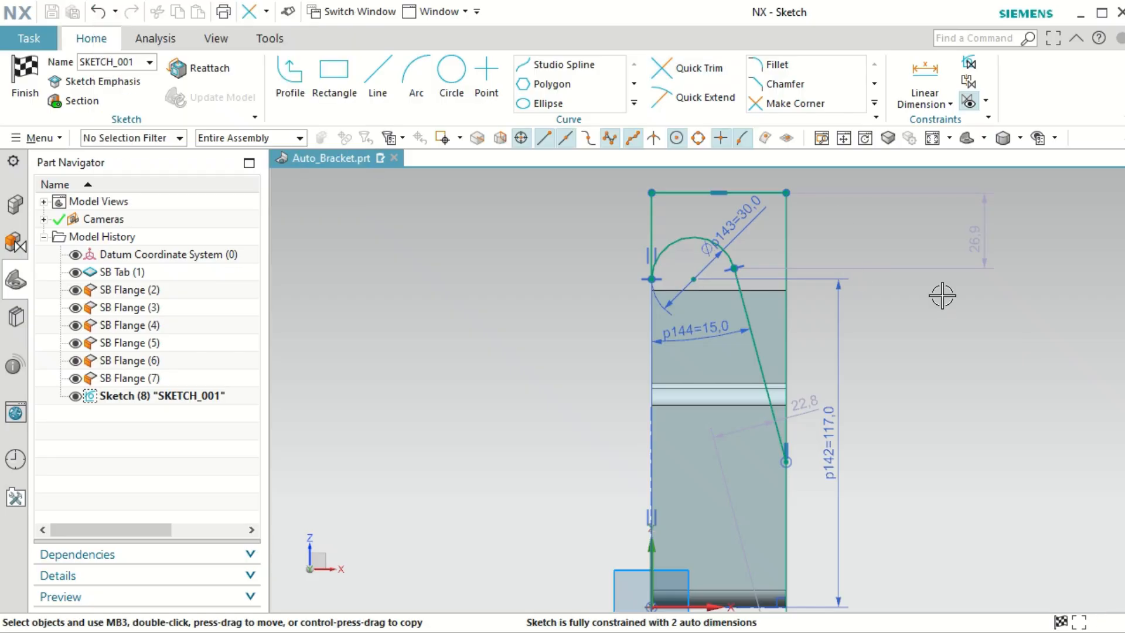
# Step: Sketch a circle at the centre of the 30 mm arc and set its diameter to 14 mm
pyautogui.click(451, 73)
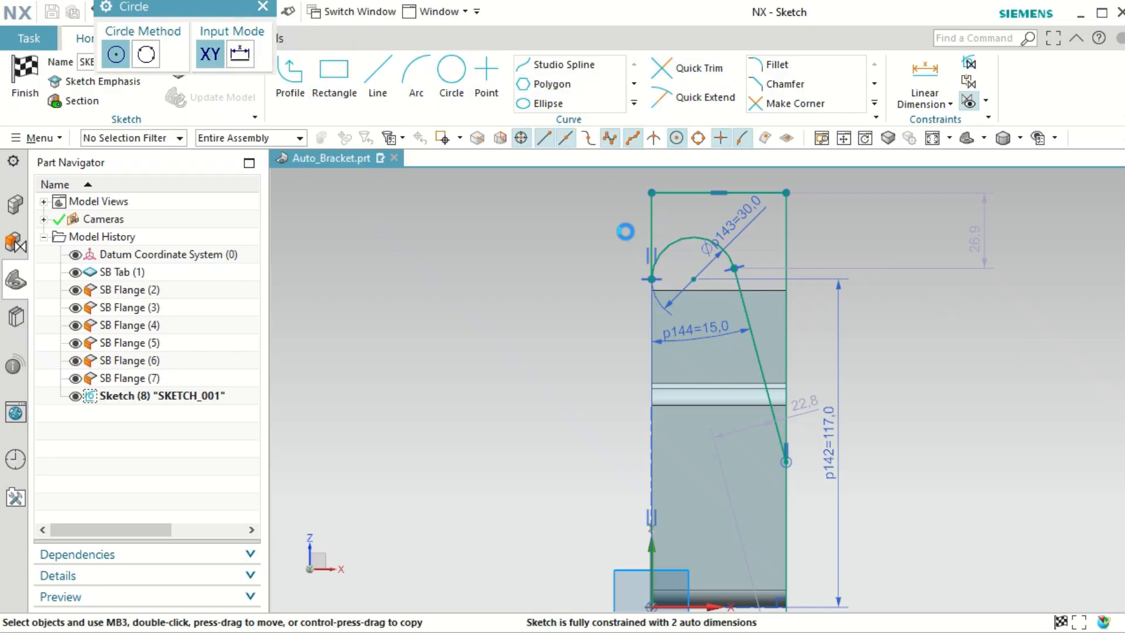
pyautogui.click(695, 276)
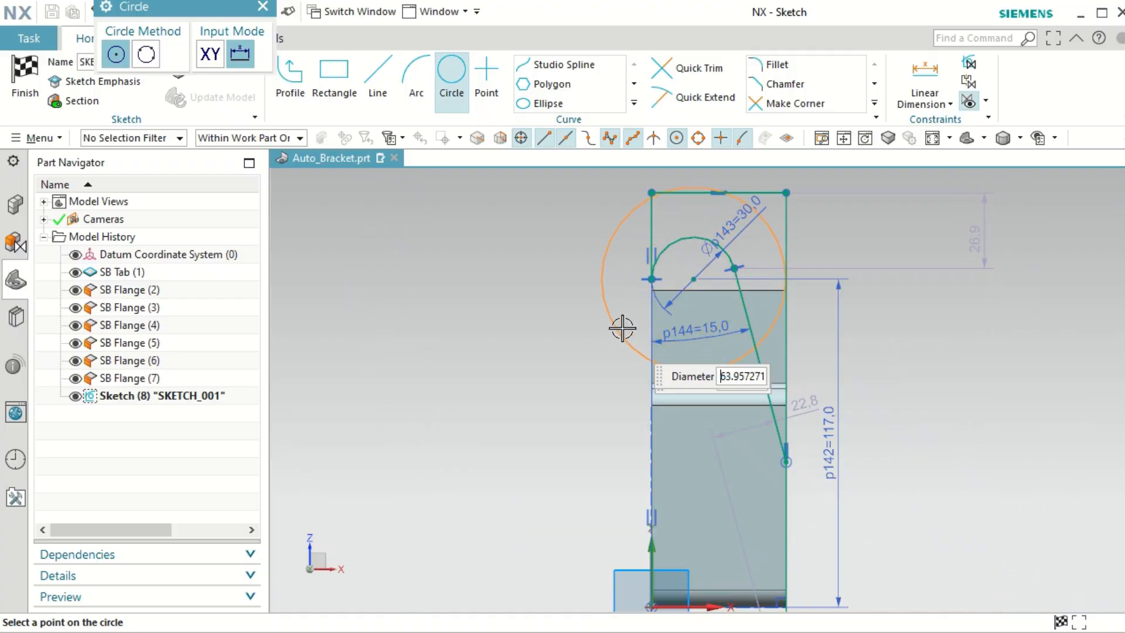
pyautogui.click(703, 304)
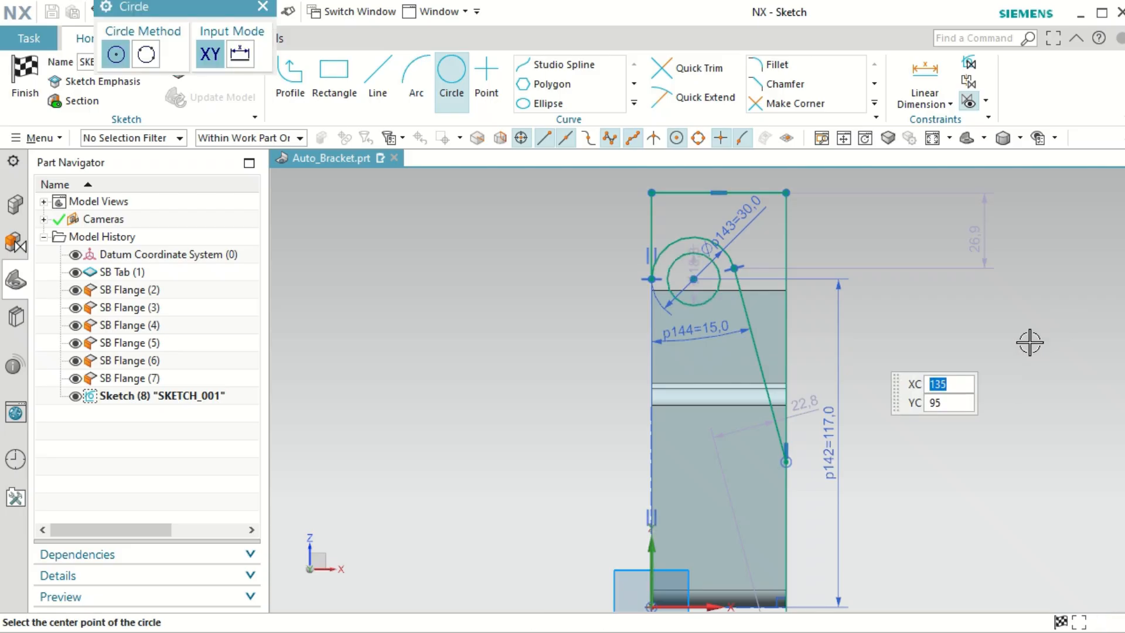
pyautogui.press('Escape')
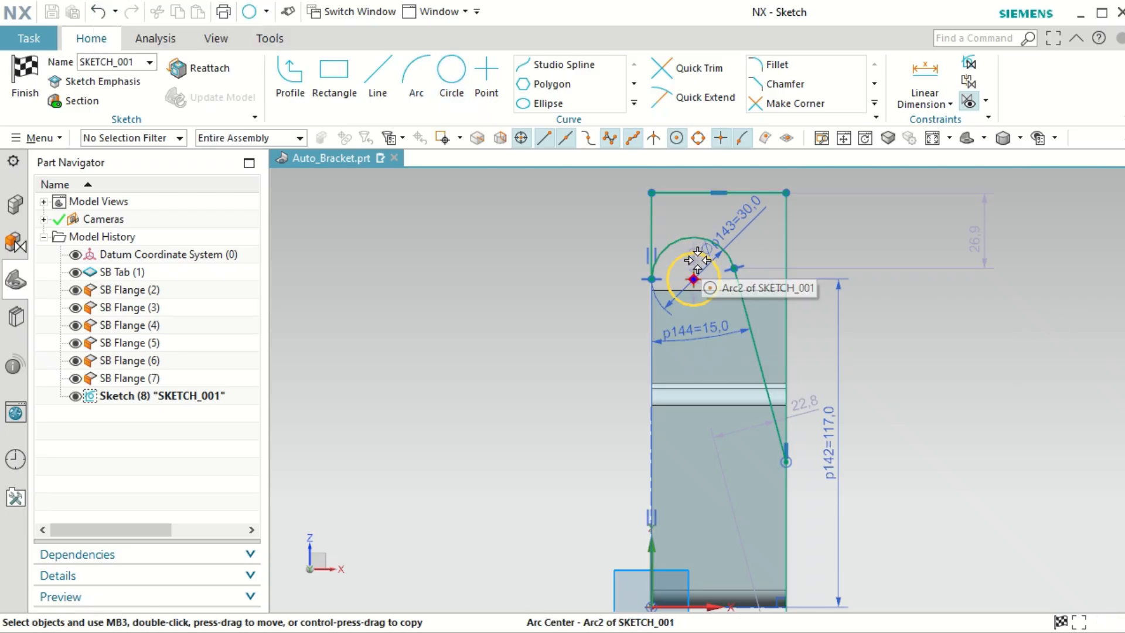
pyautogui.doubleClick(697, 266)
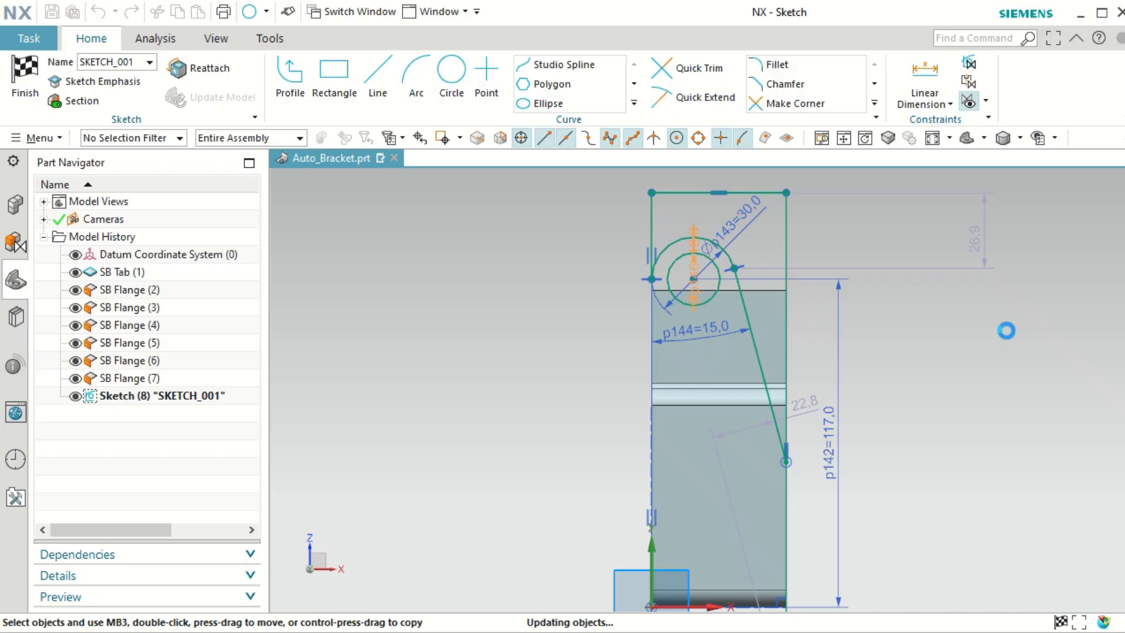
pyautogui.write('14')
pyautogui.press('Return')
pyautogui.click(334, 476)
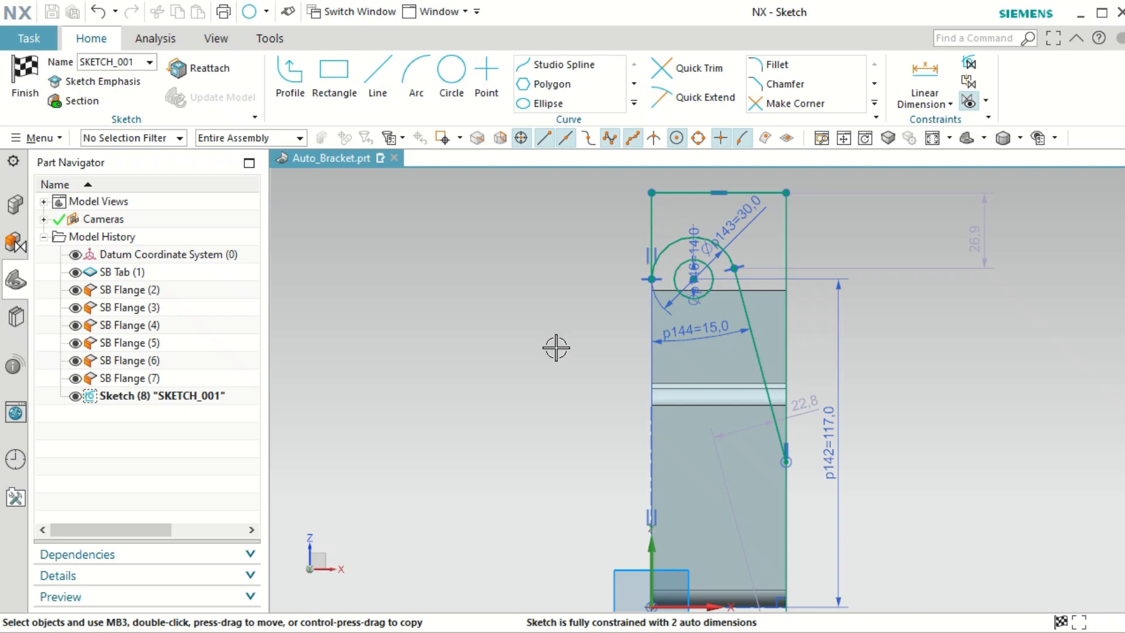
pyautogui.scroll(-2, 587, 348)
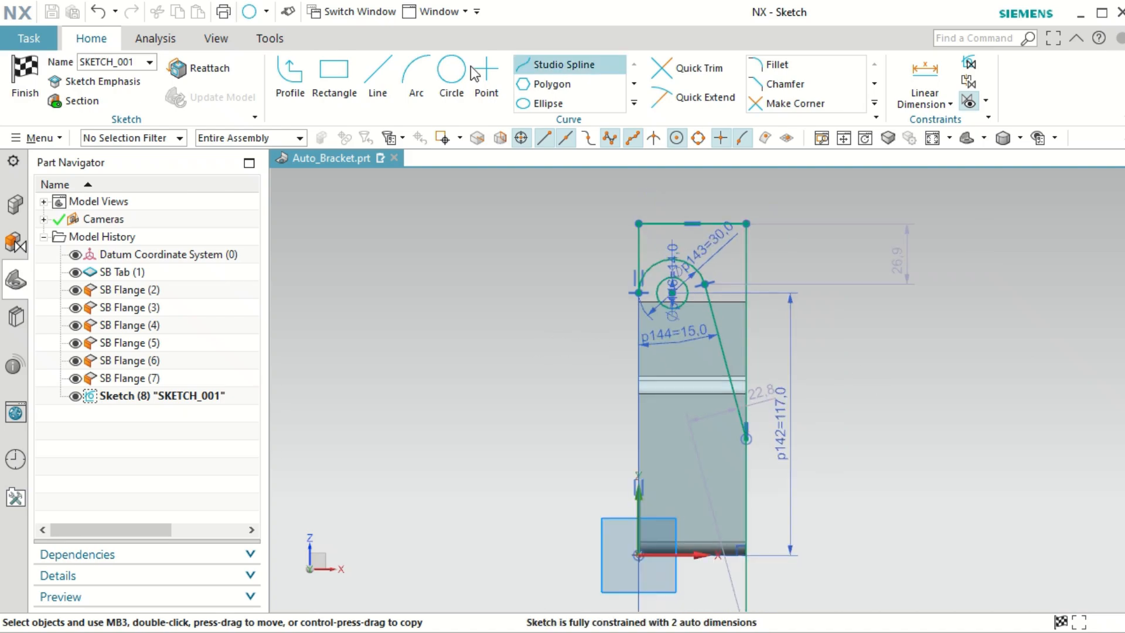
pyautogui.click(749, 585)
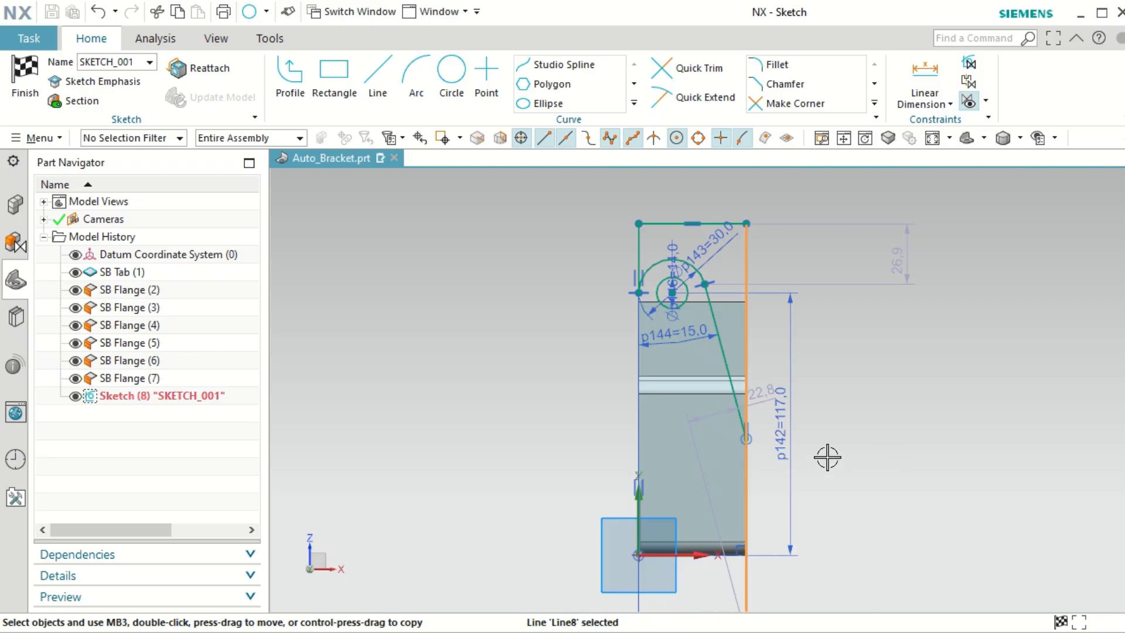
pyautogui.scroll(-4, 828, 457)
pyautogui.scroll(5, 807, 533)
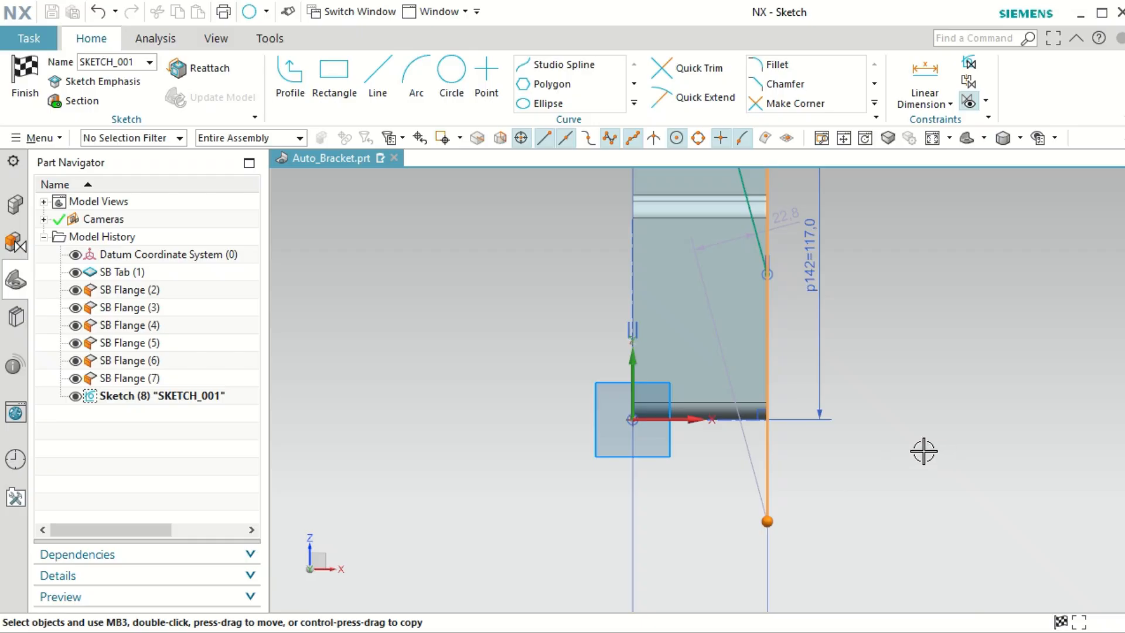
pyautogui.press('Escape')
# Step: Try to extend the sloping line at its lower end with Quick Extend
pyautogui.scroll(3, 761, 296)
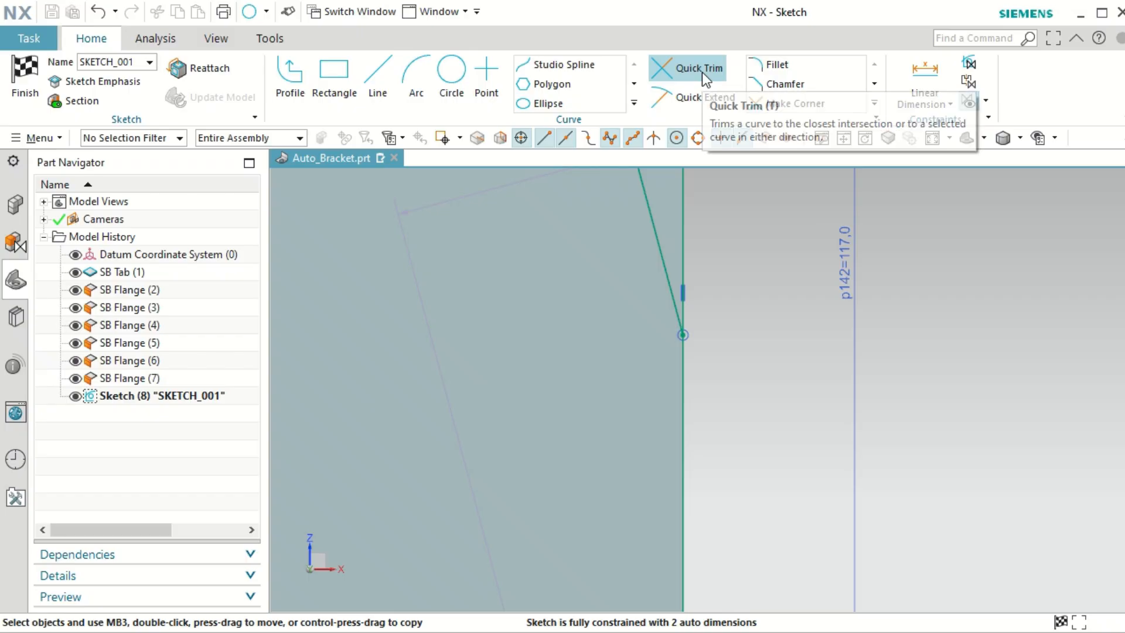
pyautogui.click(700, 94)
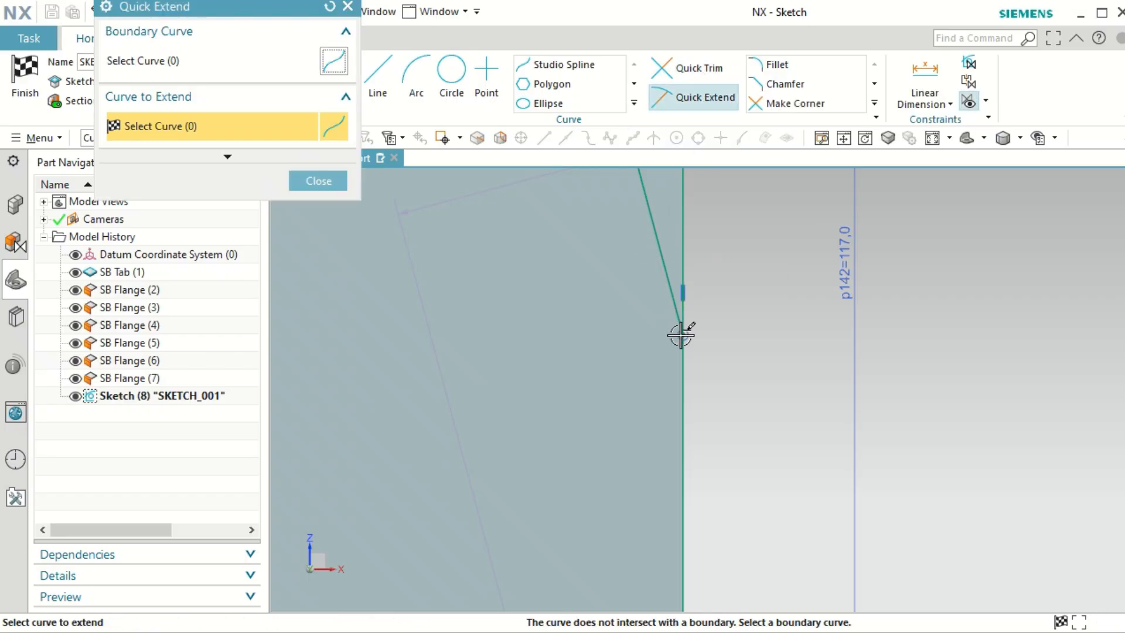
pyautogui.click(332, 185)
# Step: Make the sloping line's lower endpoint coincident with the midpoint of the outer vertical line
pyautogui.click(686, 418)
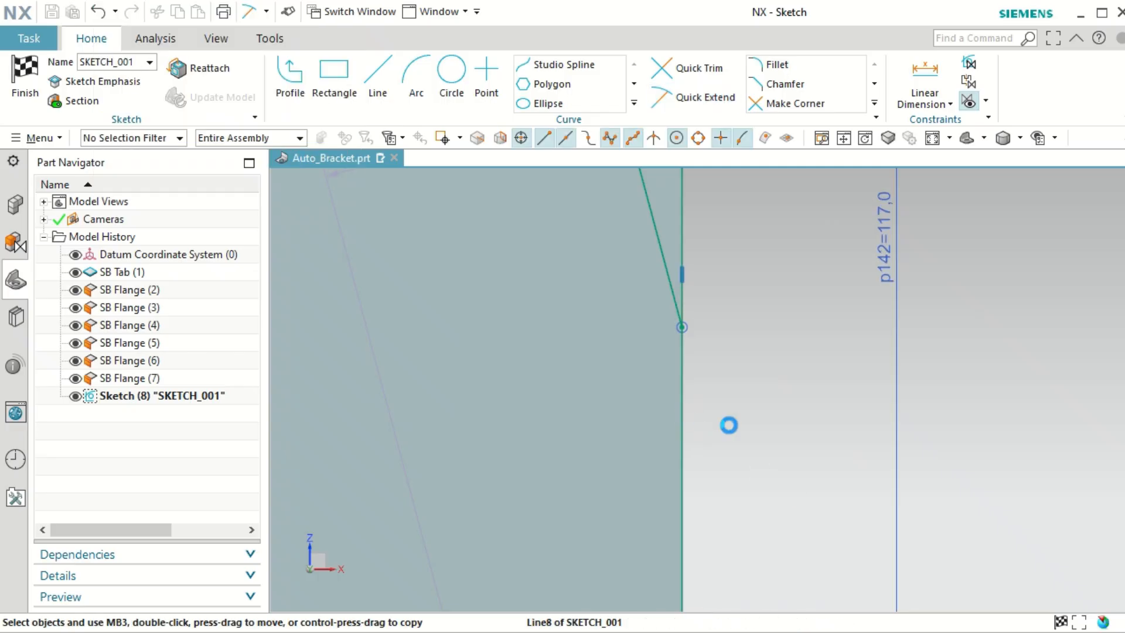
pyautogui.scroll(4, 709, 348)
pyautogui.click(733, 331)
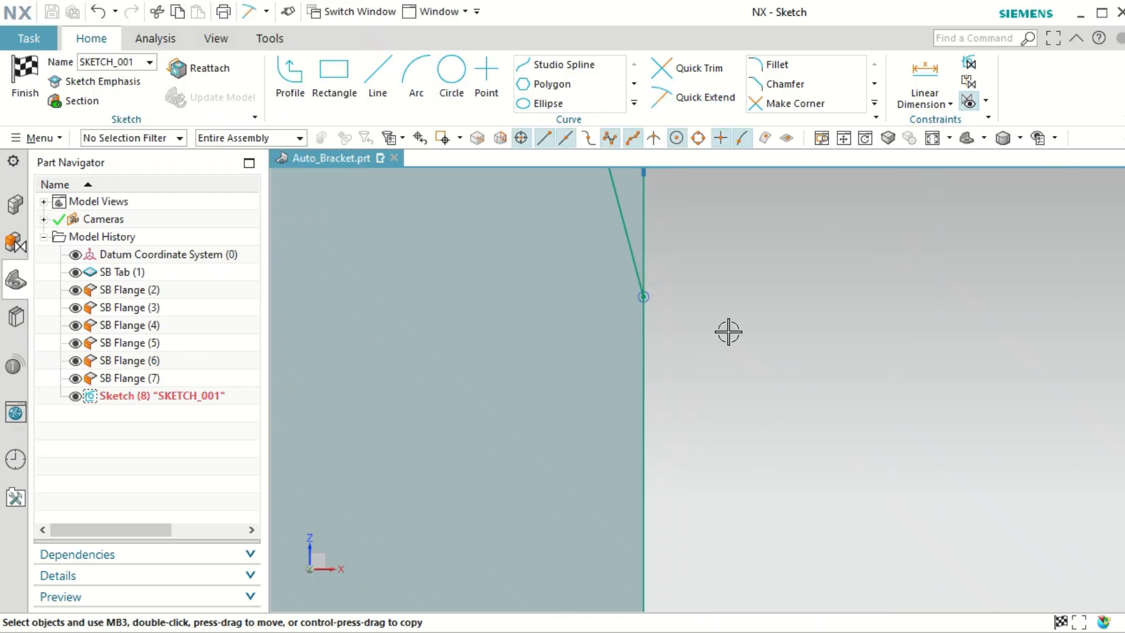
pyautogui.click(645, 297)
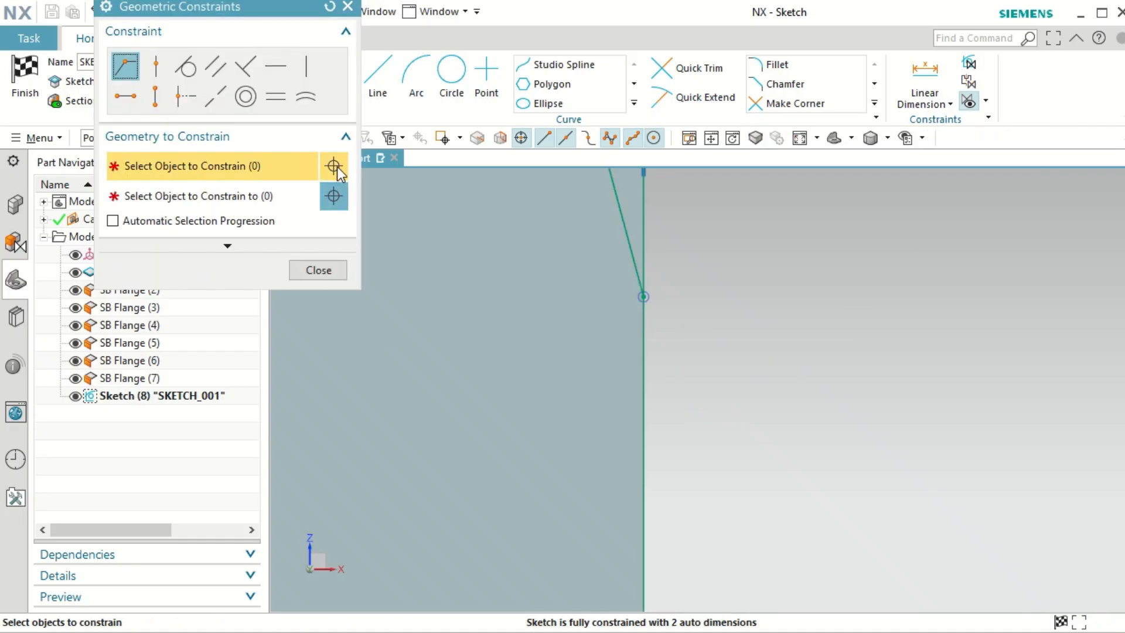
pyautogui.click(644, 296)
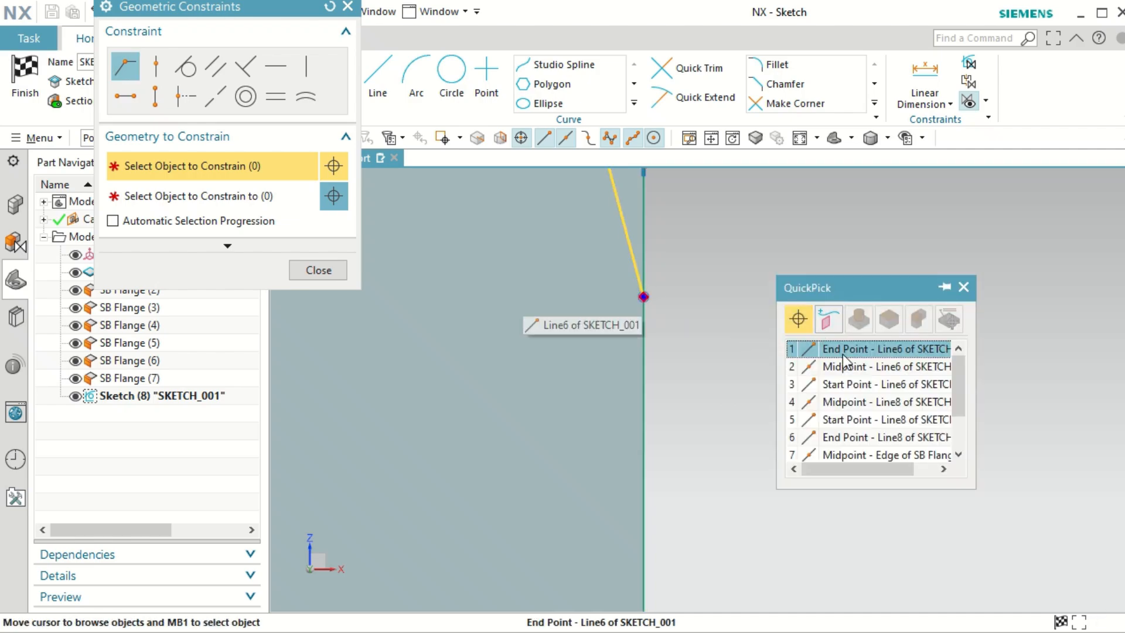
pyautogui.click(827, 347)
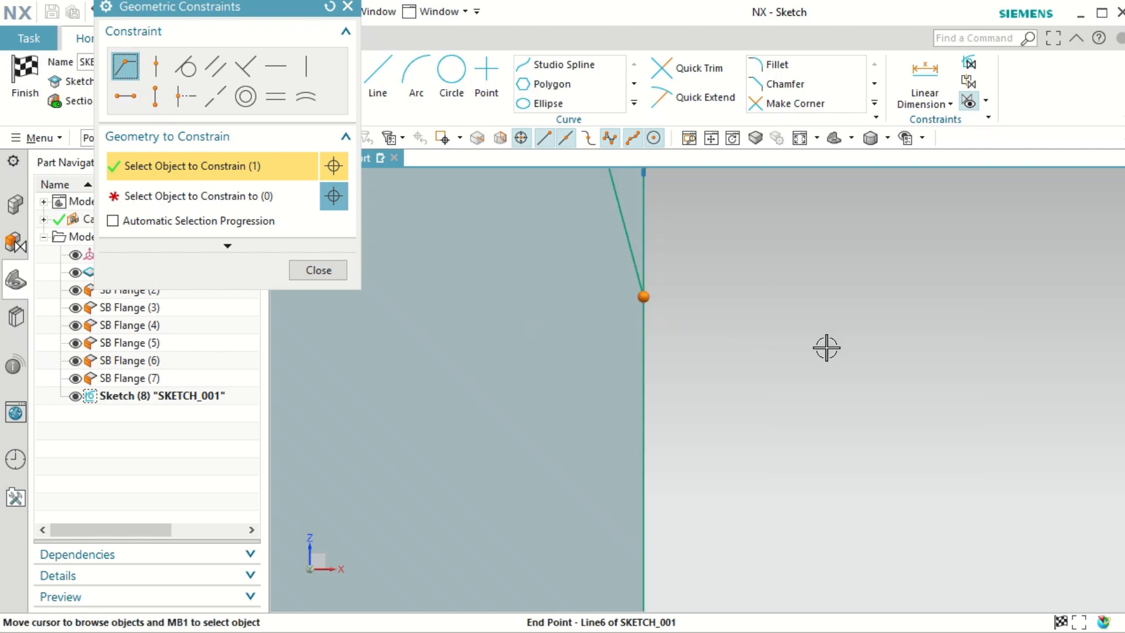
pyautogui.click(259, 199)
pyautogui.click(646, 384)
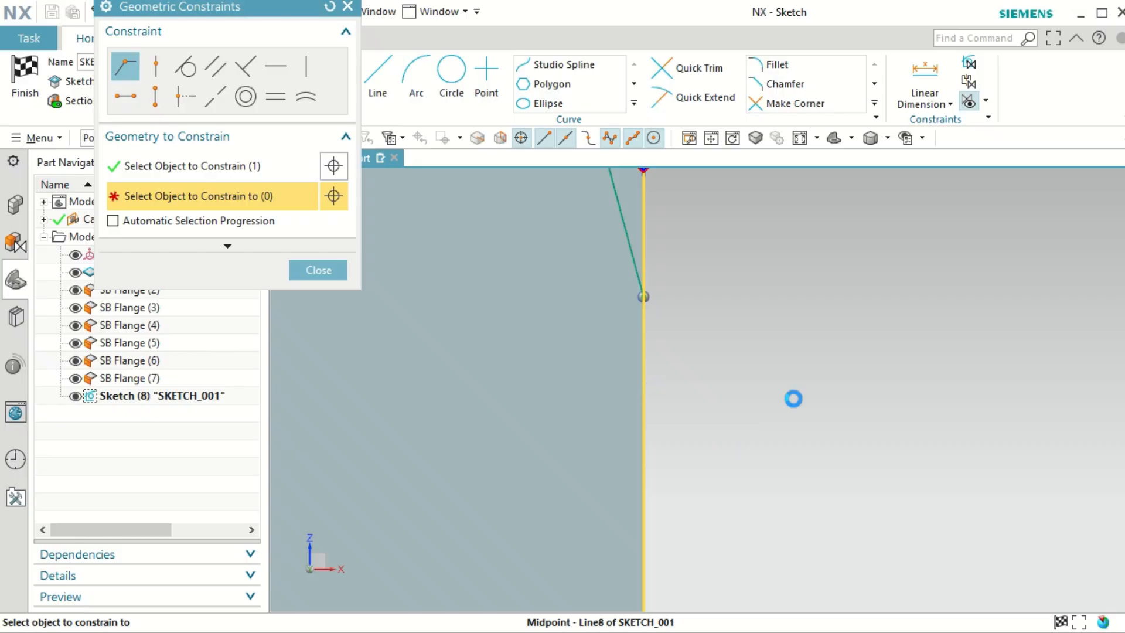
pyautogui.click(304, 270)
# Step: Trim the outer vertical line below the sloping line's lower end and finish the sketch
pyautogui.scroll(-5, 850, 373)
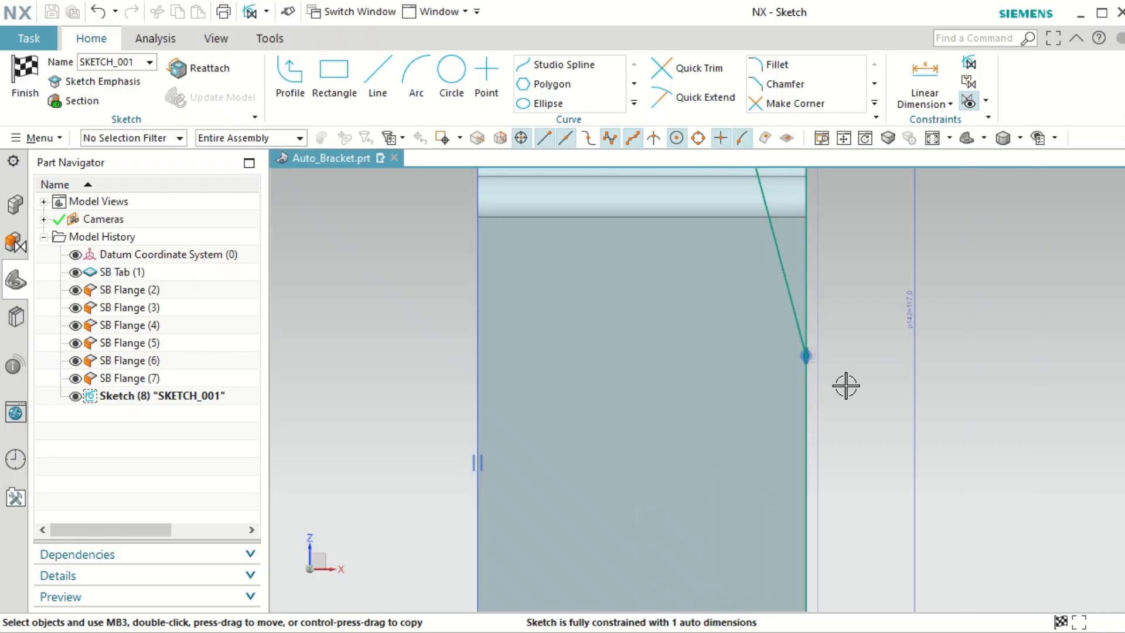
pyautogui.scroll(2, 940, 557)
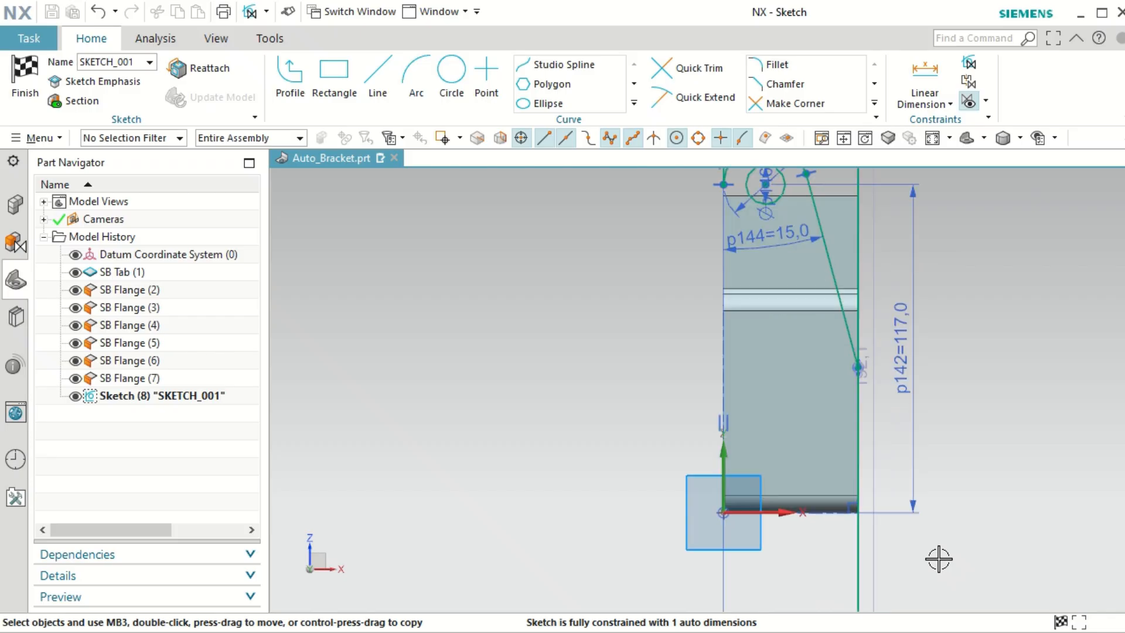
pyautogui.click(711, 76)
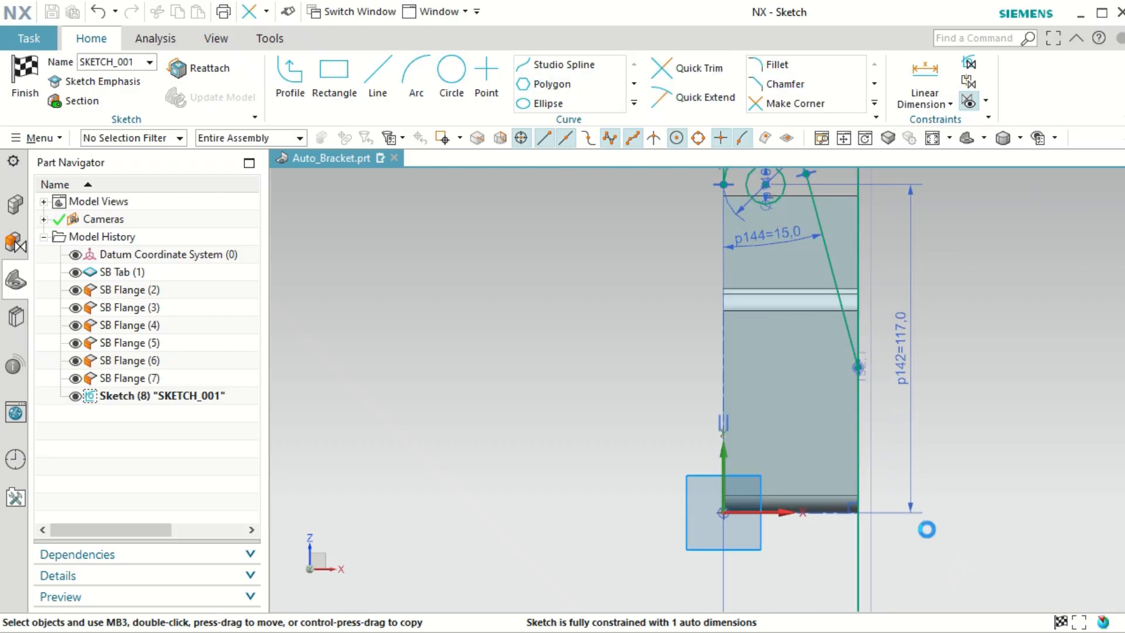
pyautogui.click(860, 550)
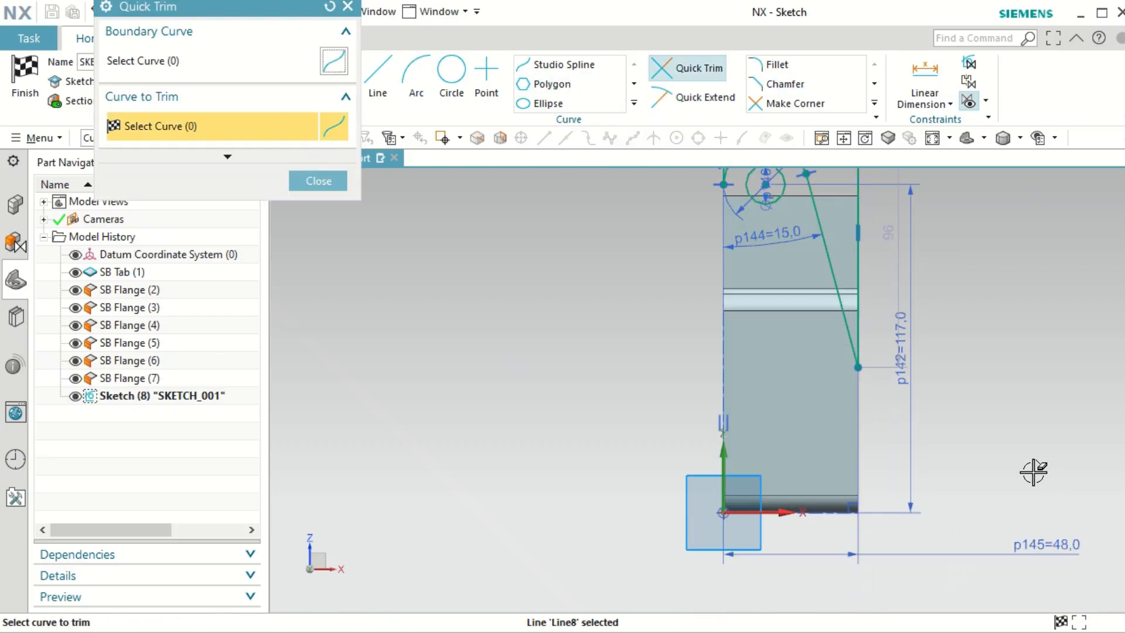
pyautogui.scroll(-3, 1011, 464)
pyautogui.scroll(2, 1034, 406)
pyautogui.scroll(1, 1023, 404)
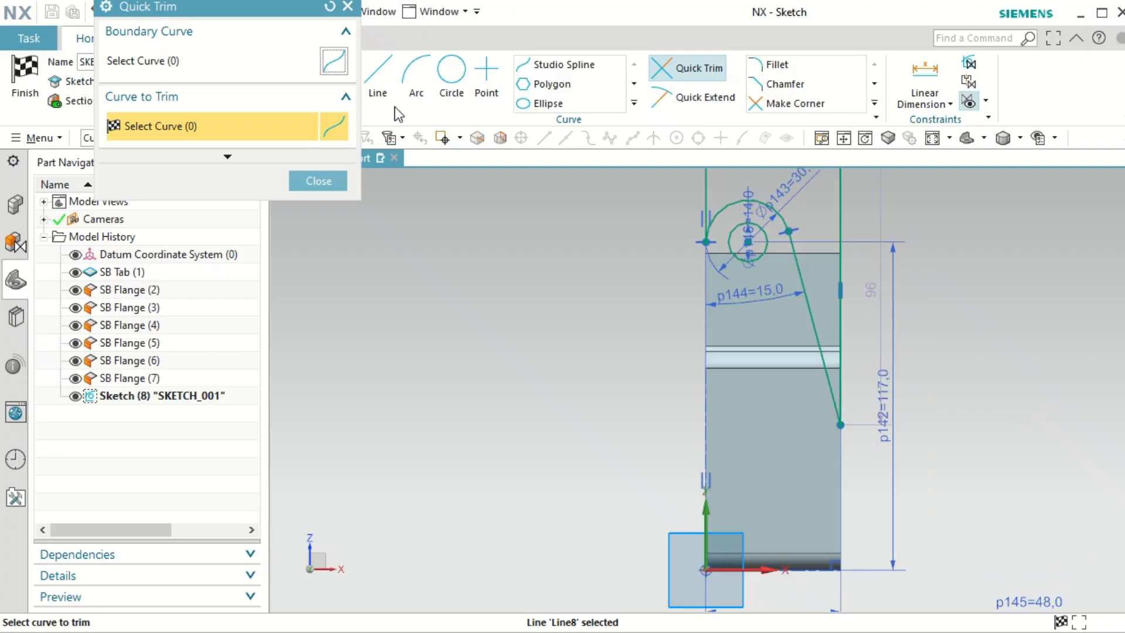
pyautogui.click(328, 177)
pyautogui.scroll(-2, 535, 321)
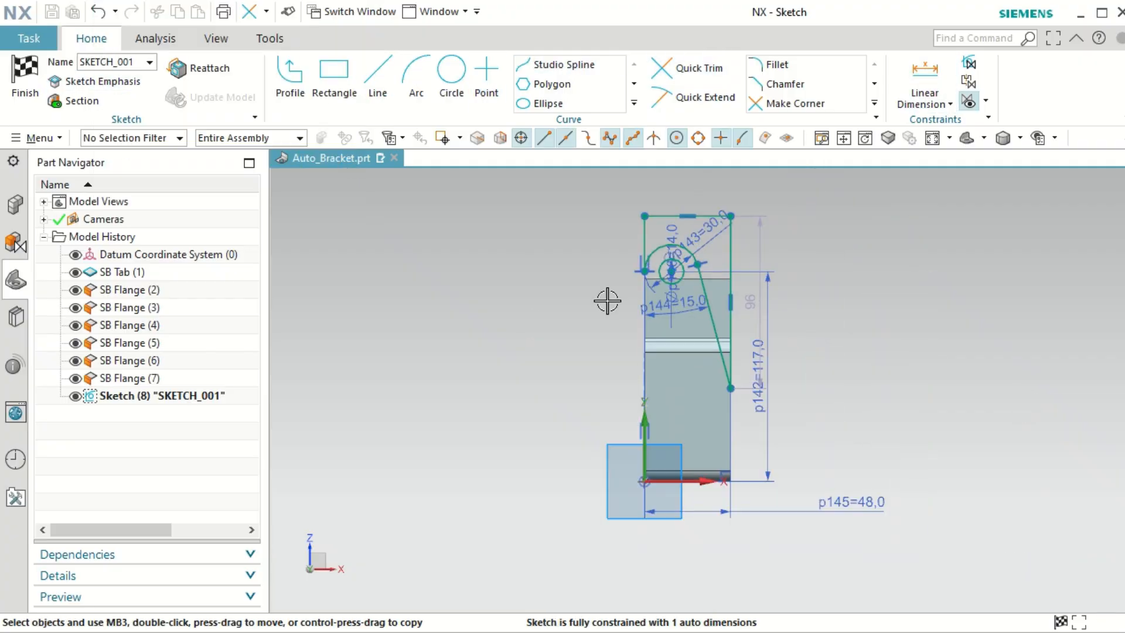
pyautogui.click(23, 76)
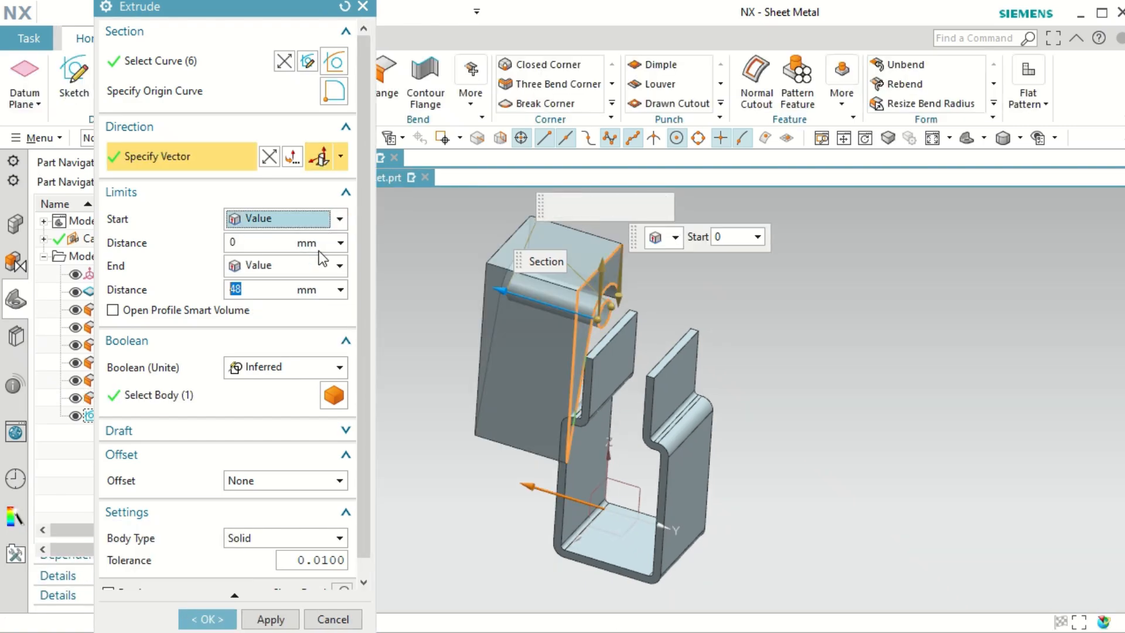
# Step: Set the extrude limits to a symmetric value with a distance of 75 mm
pyautogui.click(338, 226)
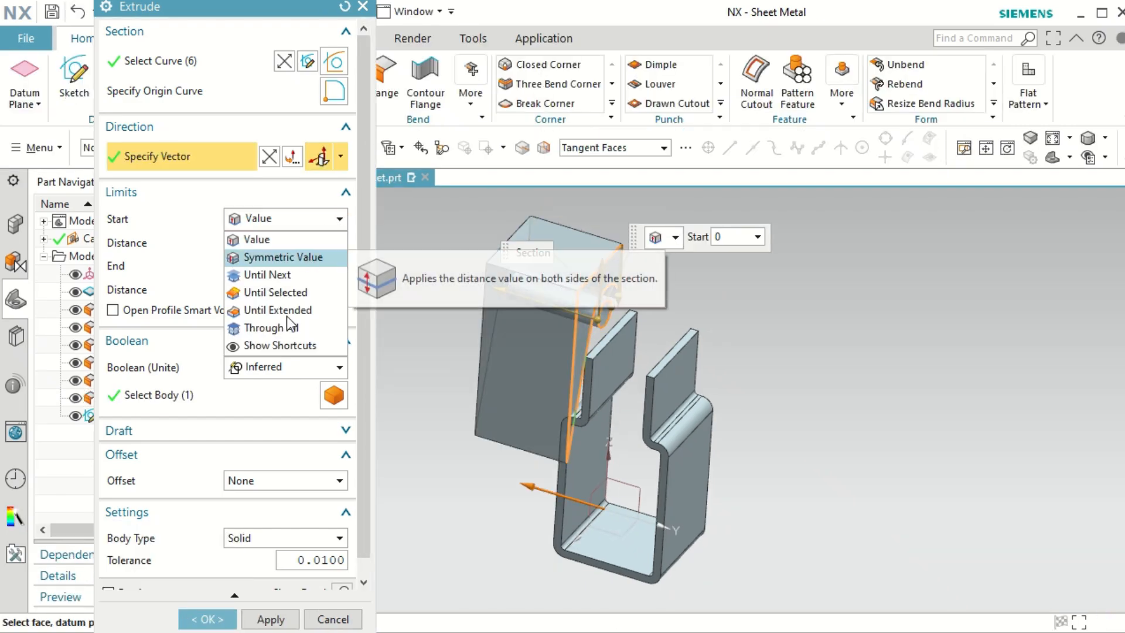
pyautogui.click(307, 256)
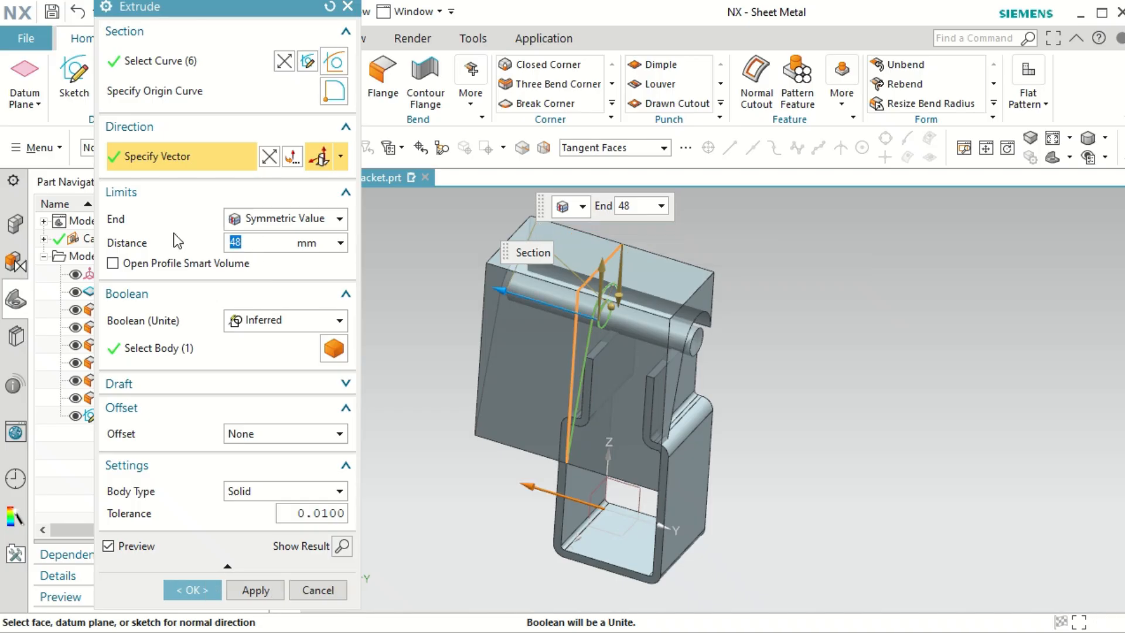
pyautogui.write('75')
pyautogui.press('Tab')
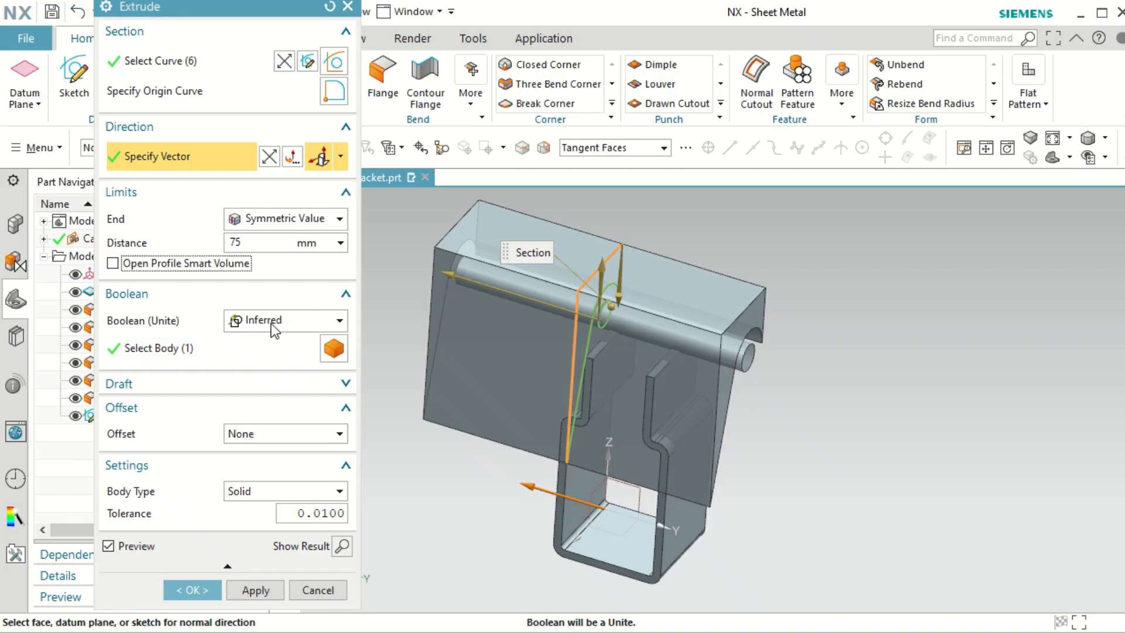
# Step: Switch the extrude to separate limit values, with start at -75 mm and end at 10 mm
pyautogui.click(336, 220)
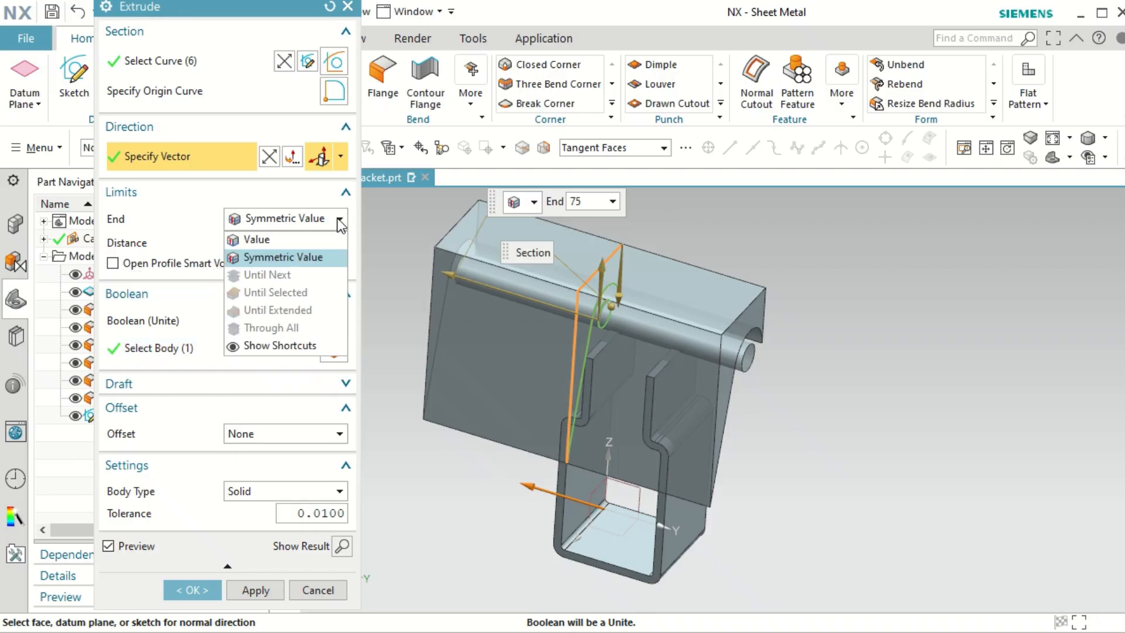
pyautogui.click(275, 240)
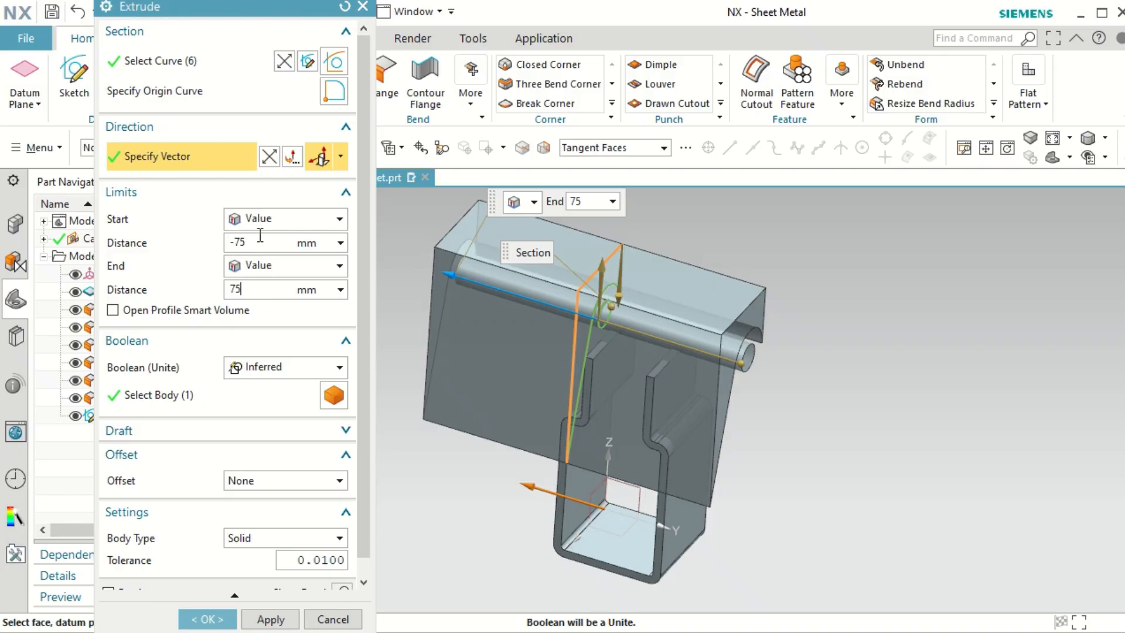
pyautogui.click(259, 235)
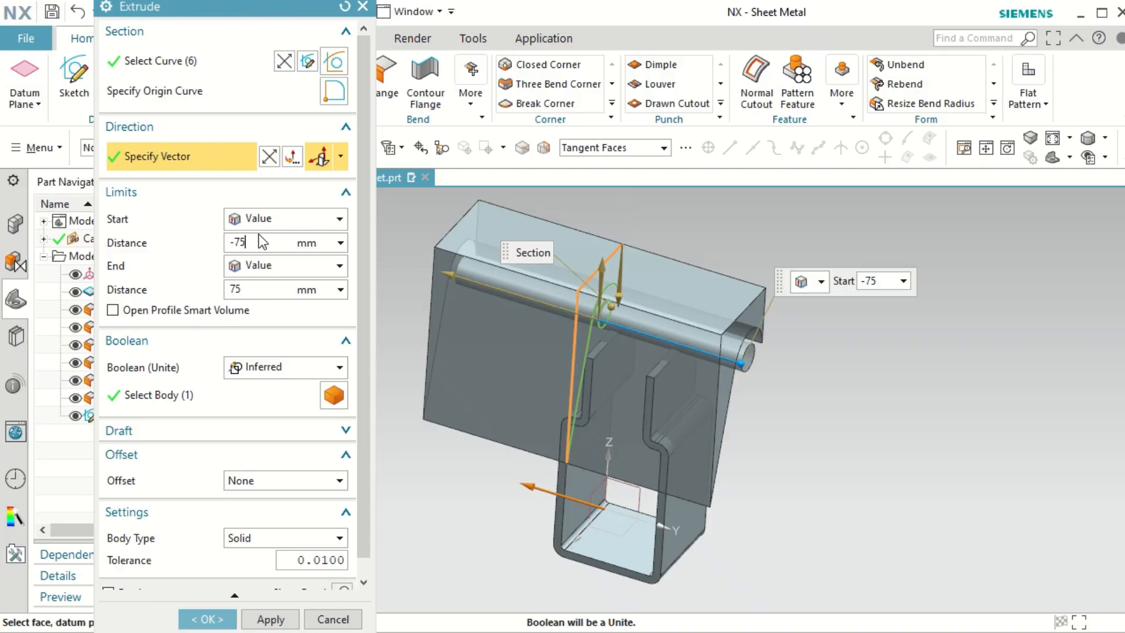
pyautogui.click(262, 290)
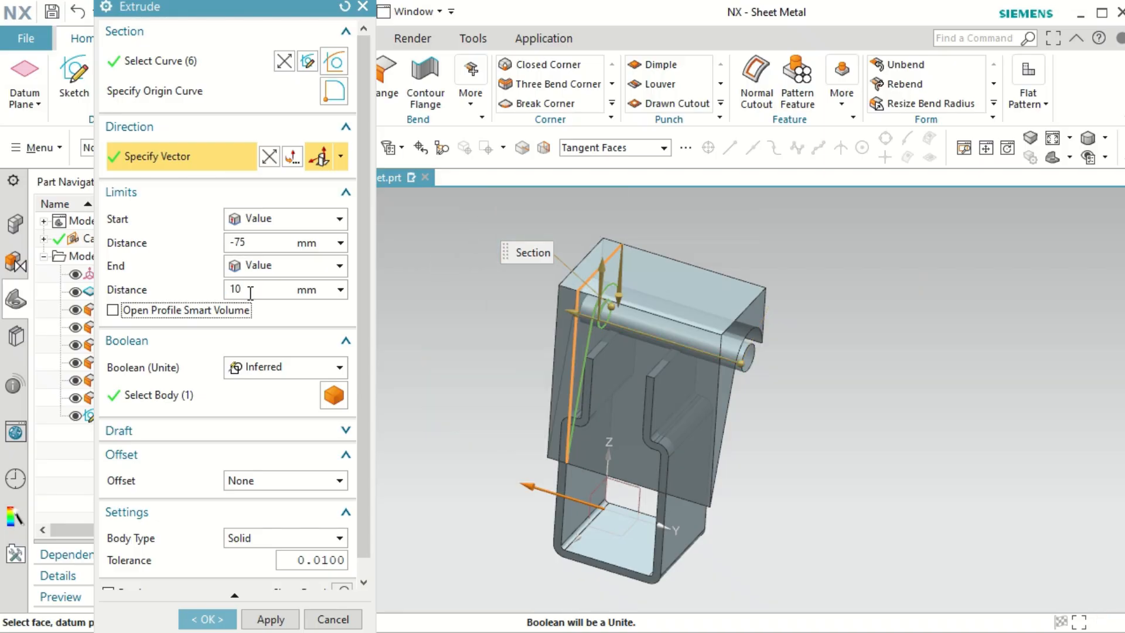
# Step: Set the extrude's Boolean to Subtract and cut the profile from the bracket body
pyautogui.moveTo(733, 432); pyautogui.dragTo(764, 408, button='middle')
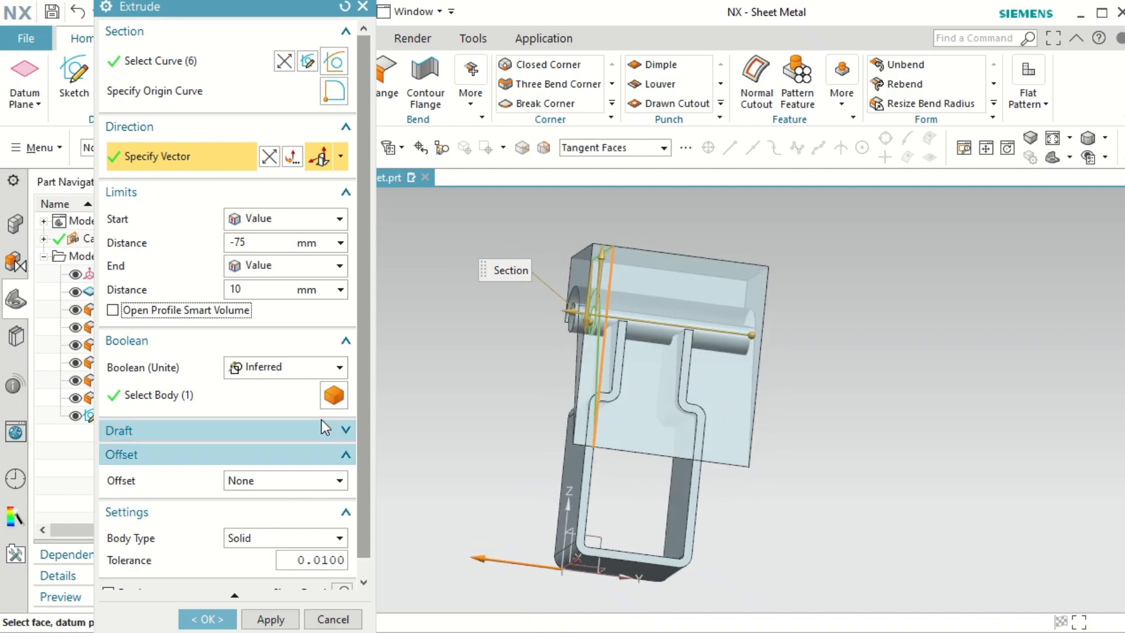
pyautogui.click(336, 370)
pyautogui.click(294, 422)
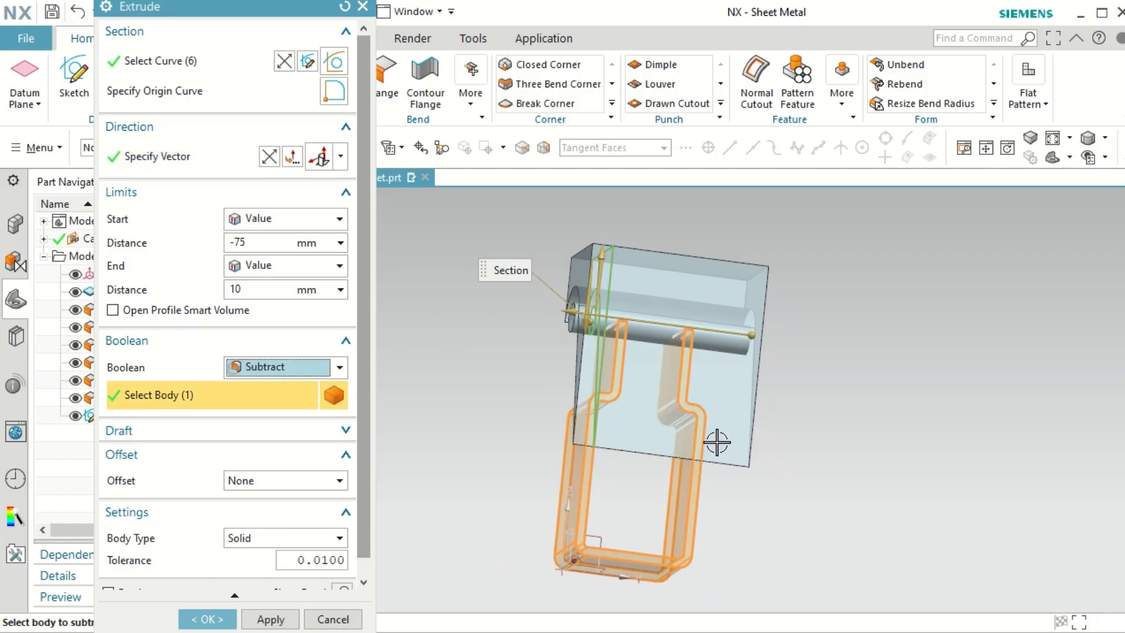
pyautogui.click(218, 617)
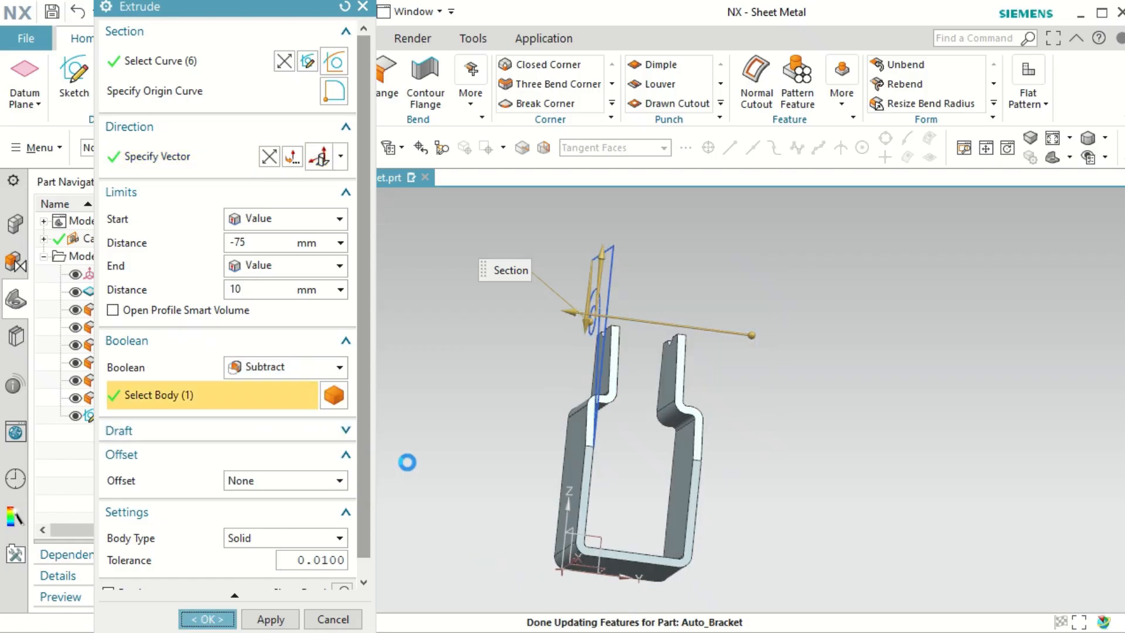
# Step: Edit the parameters of SB Flange (6) and set the flange length to 60 mm
pyautogui.moveTo(565, 370); pyautogui.dragTo(603, 394, button='middle')
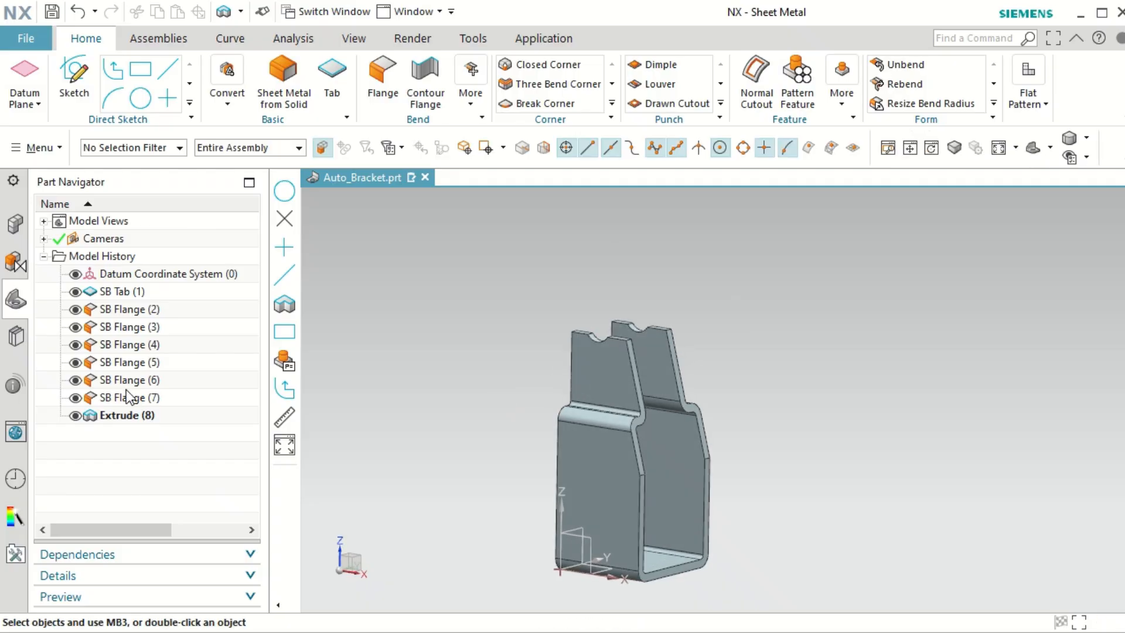
pyautogui.click(134, 361)
pyautogui.click(151, 380)
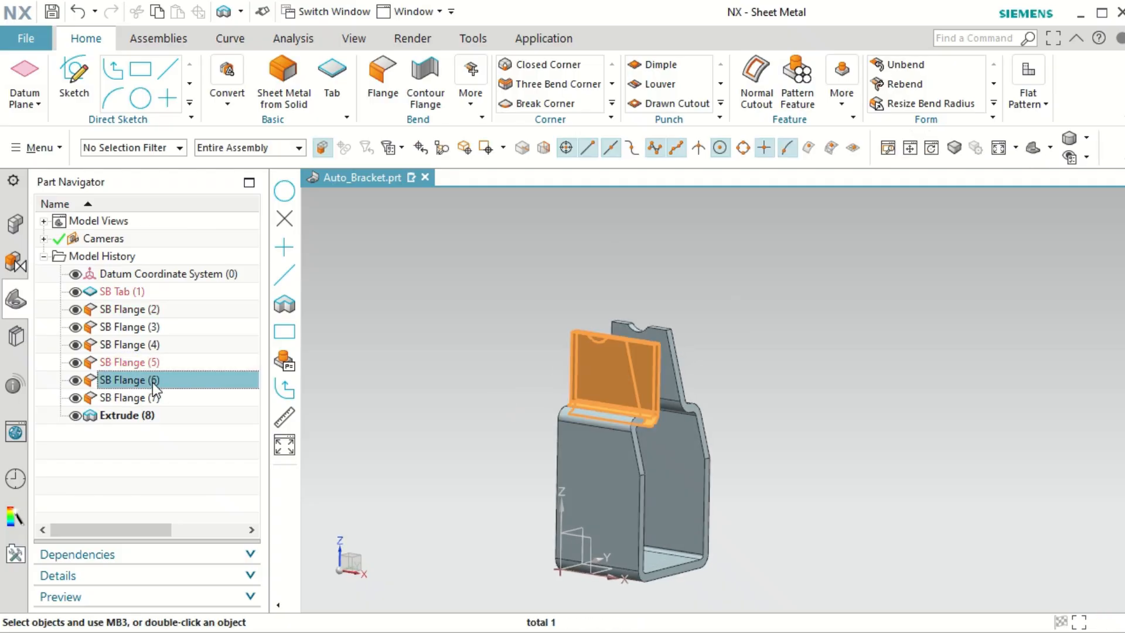
pyautogui.rightClick(153, 382)
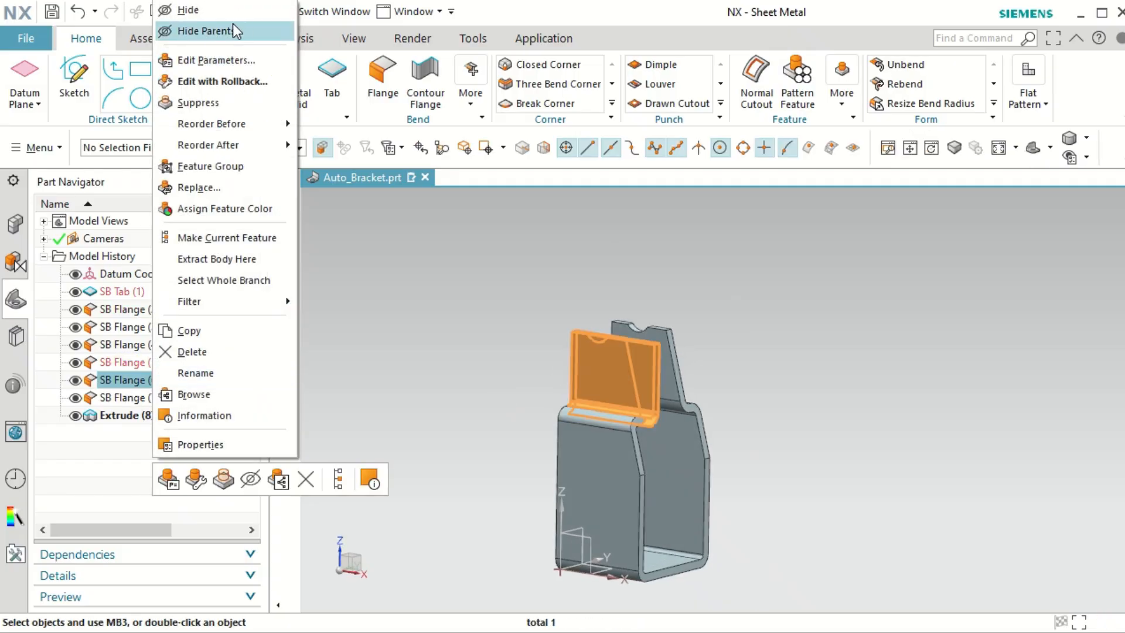
pyautogui.click(217, 60)
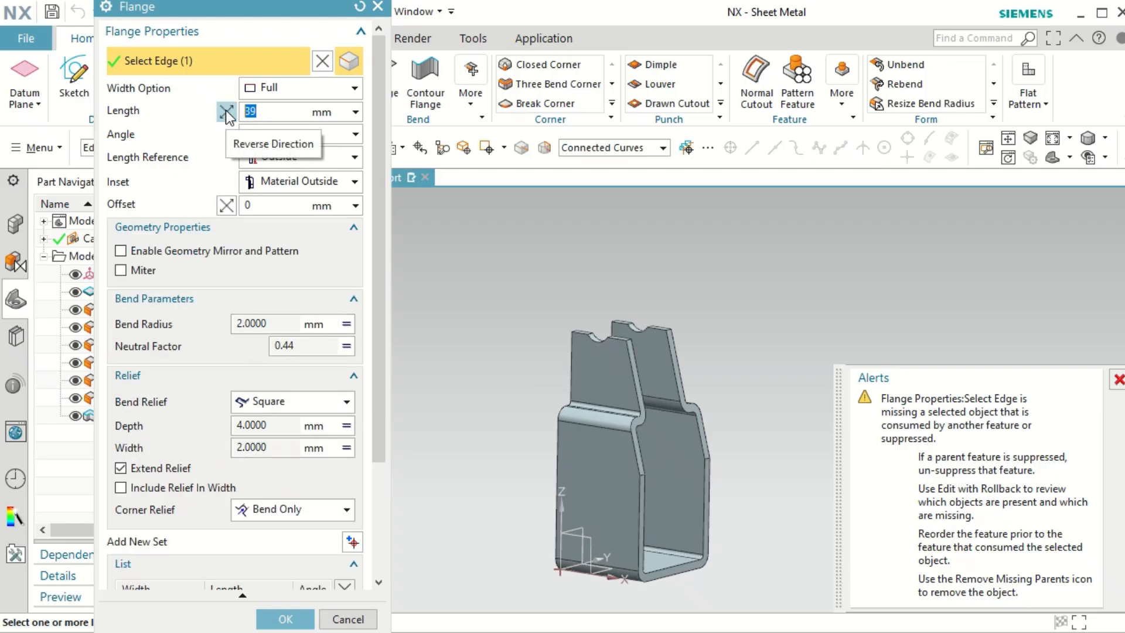
pyautogui.write('60')
pyautogui.press('Tab')
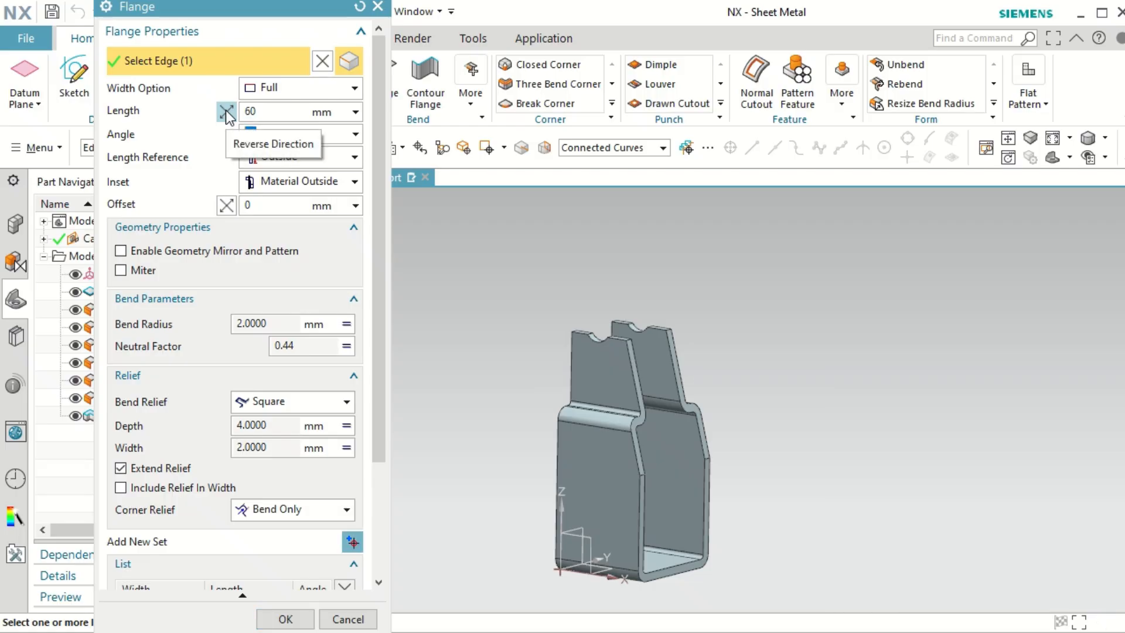
pyautogui.click(286, 617)
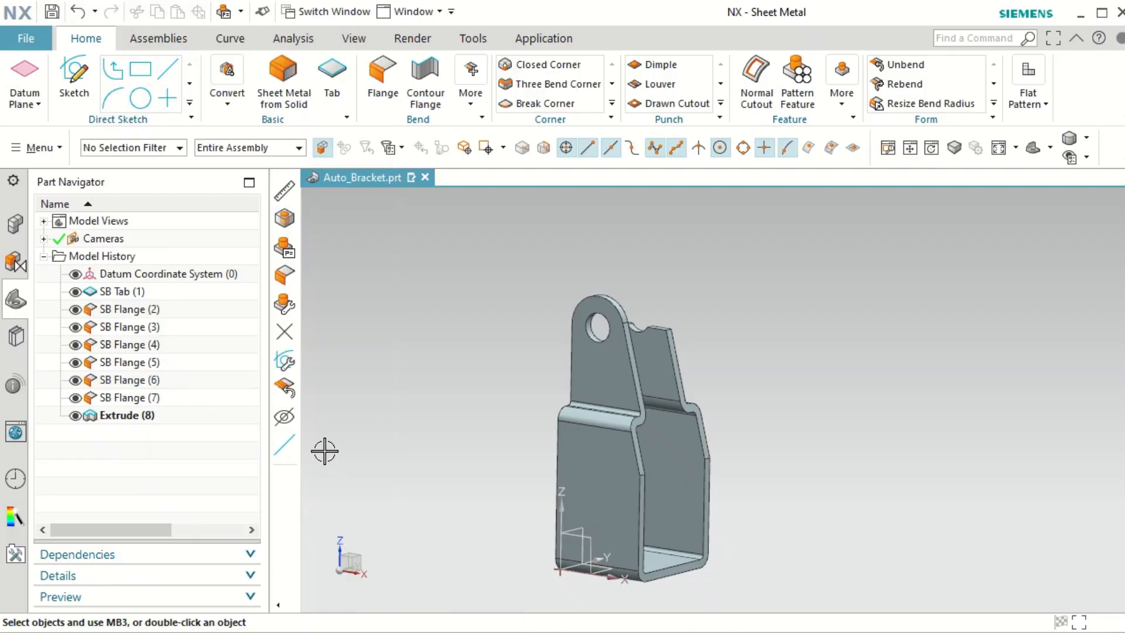
# Step: Edit the parameters of the opposite upper flange, SB Flange (7), and set its length to 60 mm
pyautogui.click(135, 398)
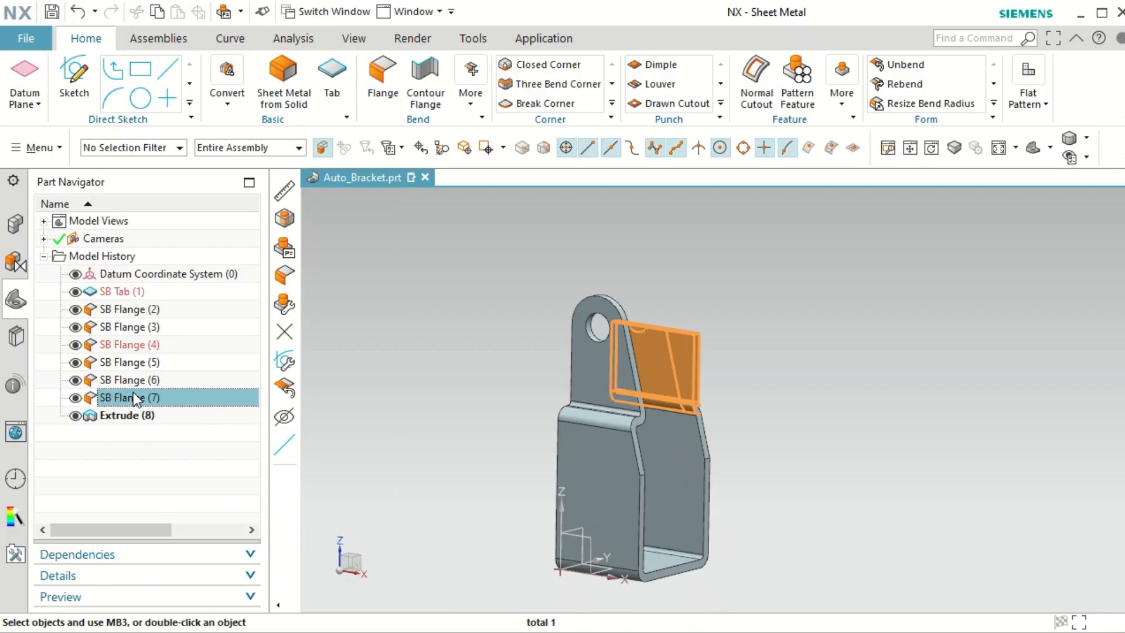
pyautogui.rightClick(135, 399)
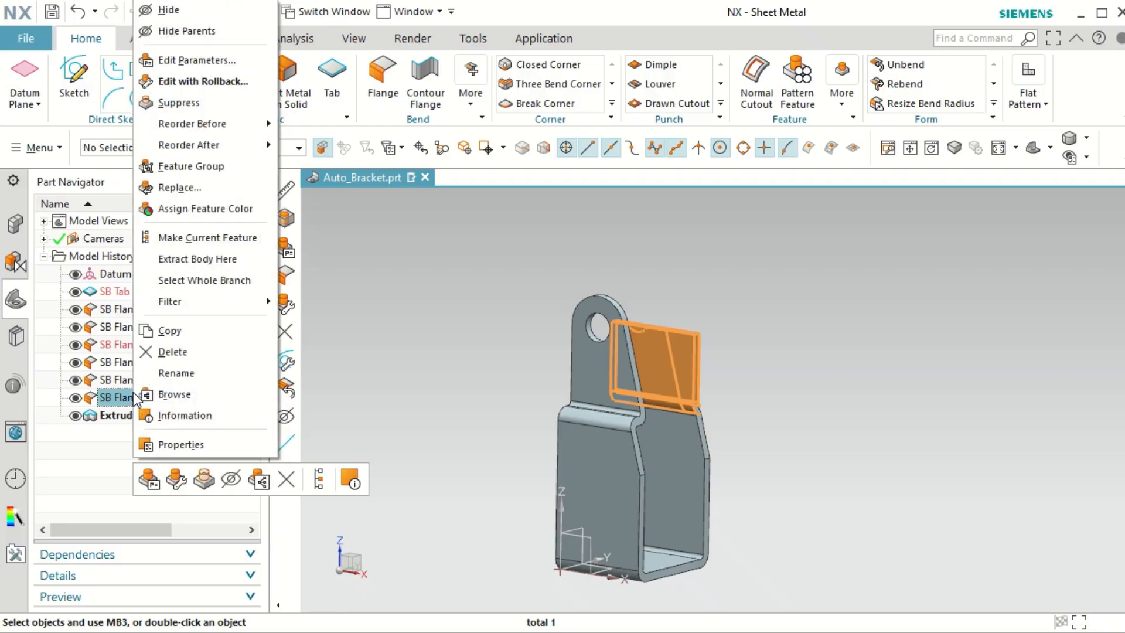
pyautogui.click(225, 58)
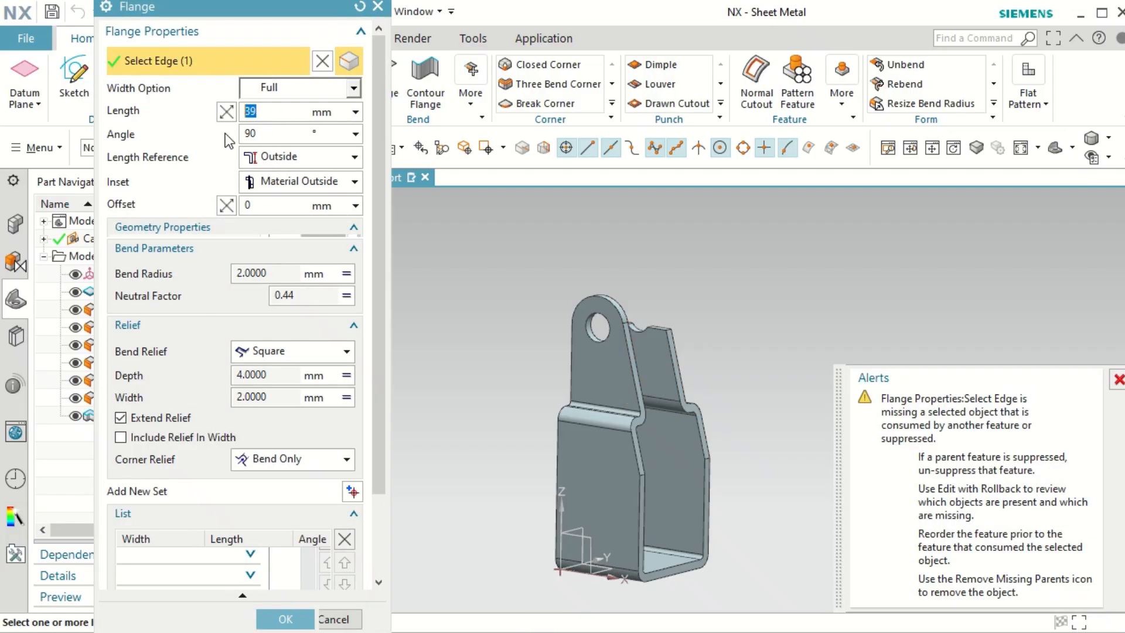
pyautogui.write('60')
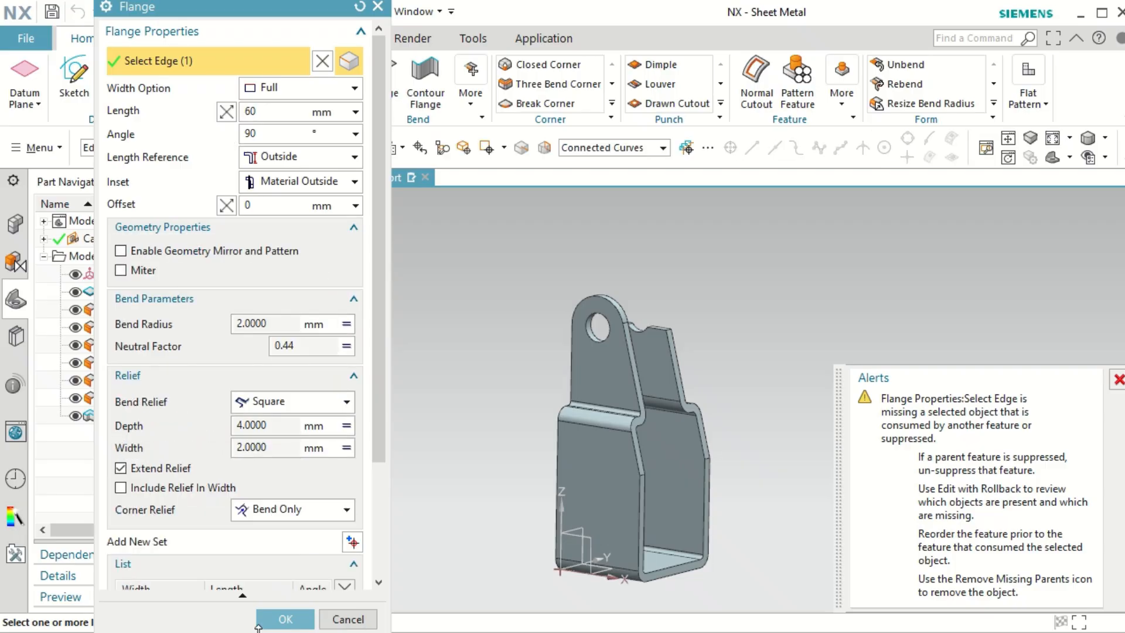
pyautogui.click(263, 622)
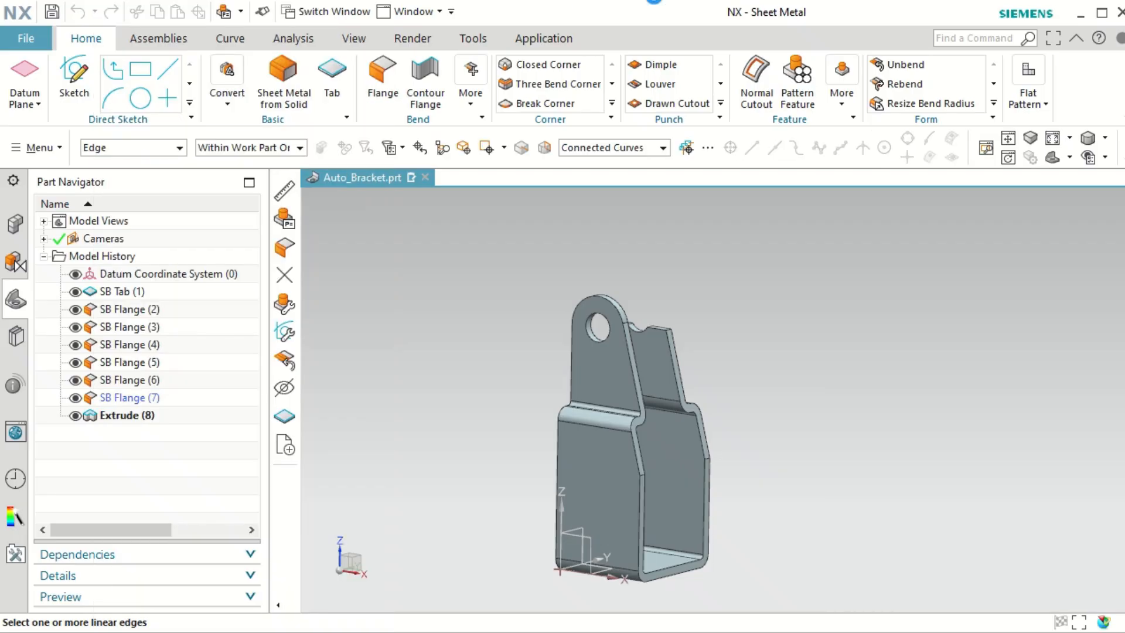
pyautogui.click(368, 148)
pyautogui.moveTo(884, 457)
pyautogui.mouseDown(button='middle')
pyautogui.moveTo(759, 457)
pyautogui.moveTo(791, 437)
pyautogui.mouseUp(button='middle')
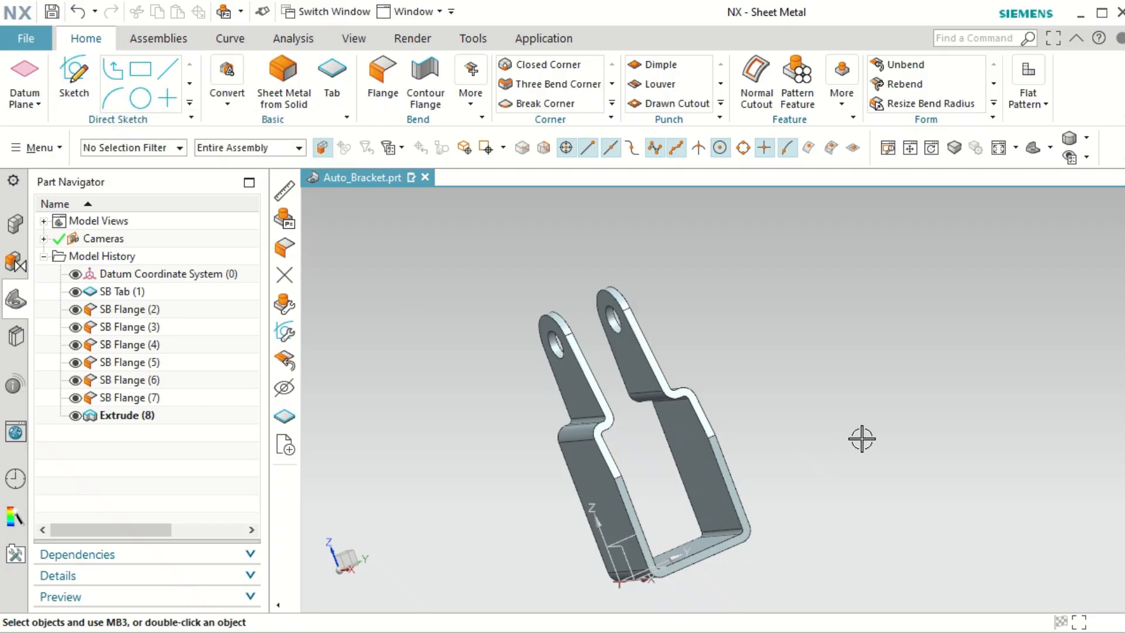
# Step: Start an extrude with a sketch on the XZ plane and draw a circle about 55 mm in diameter, concentric with the upper flange hole
pyautogui.press('x')
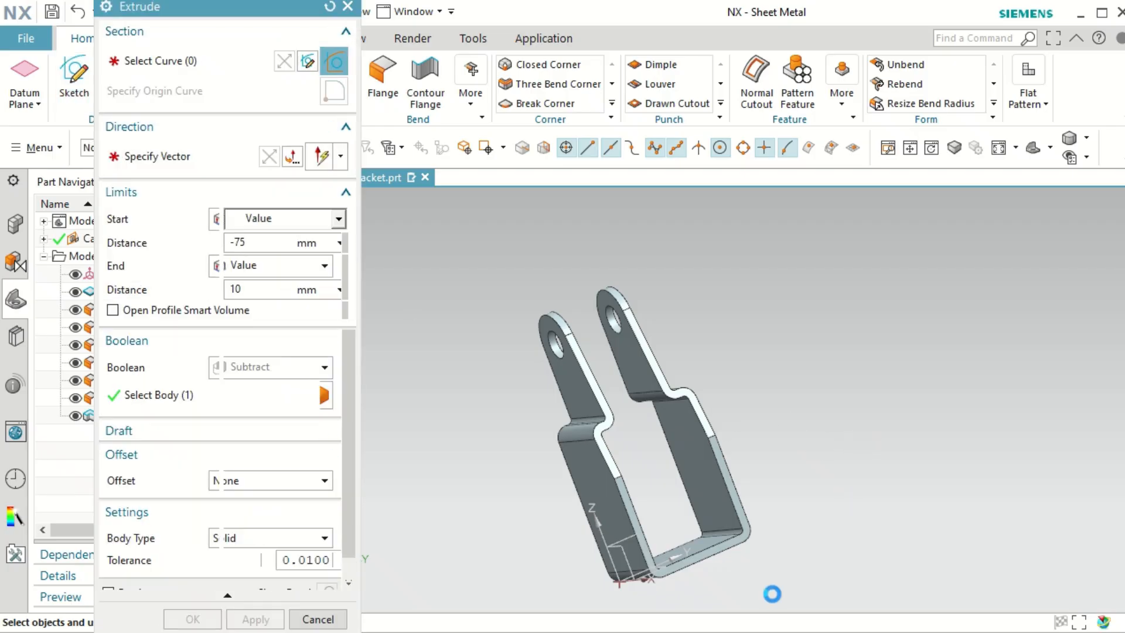
pyautogui.click(624, 552)
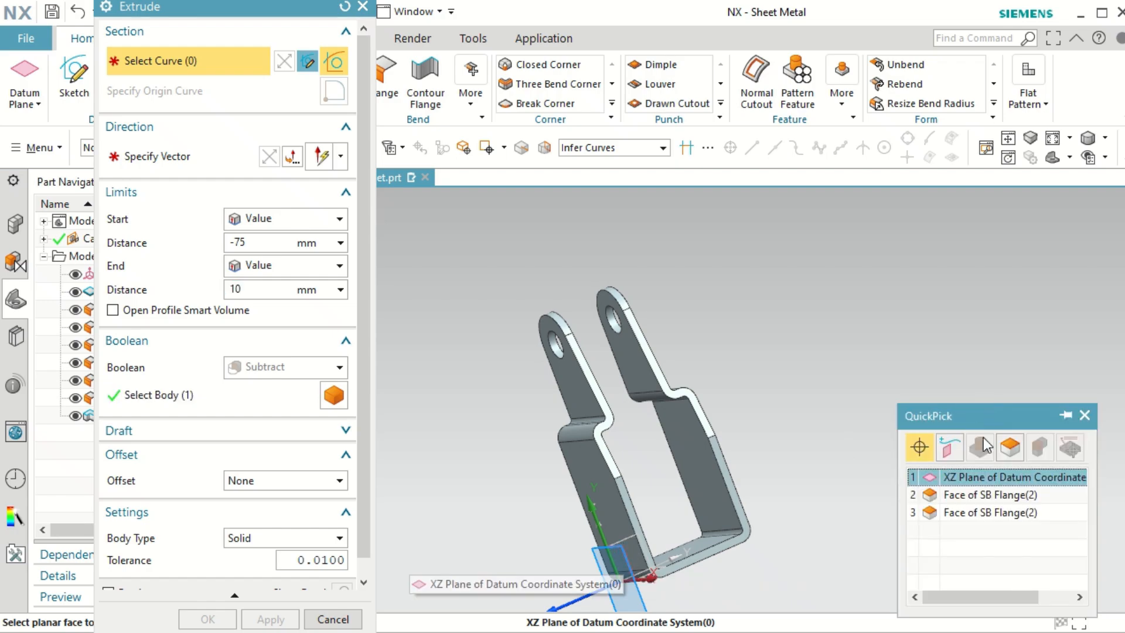
pyautogui.click(984, 477)
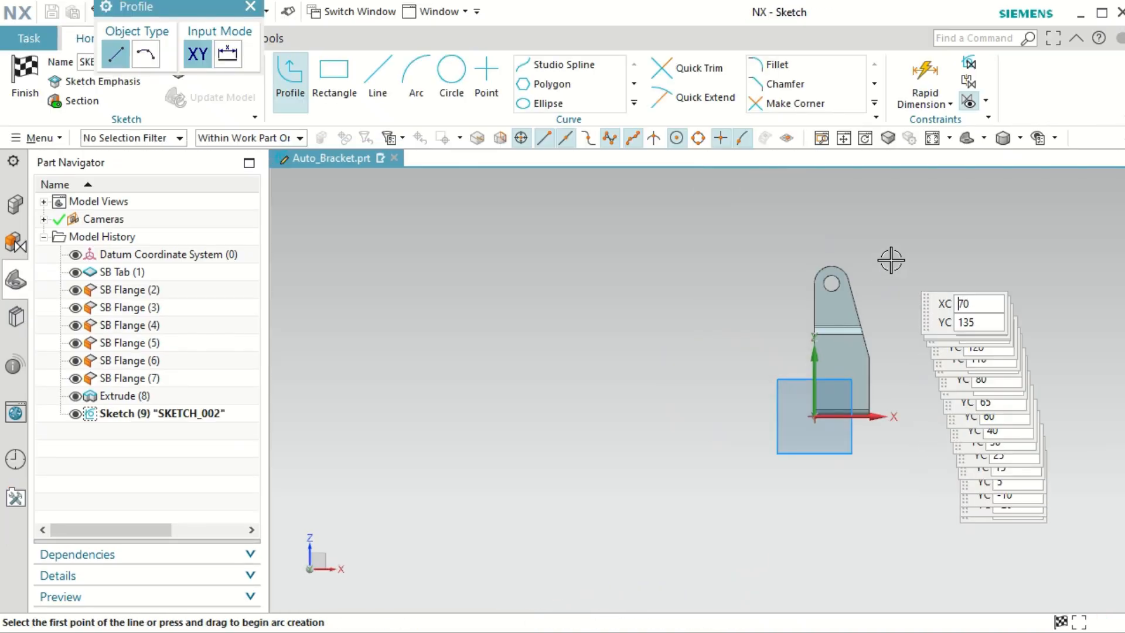
pyautogui.click(454, 87)
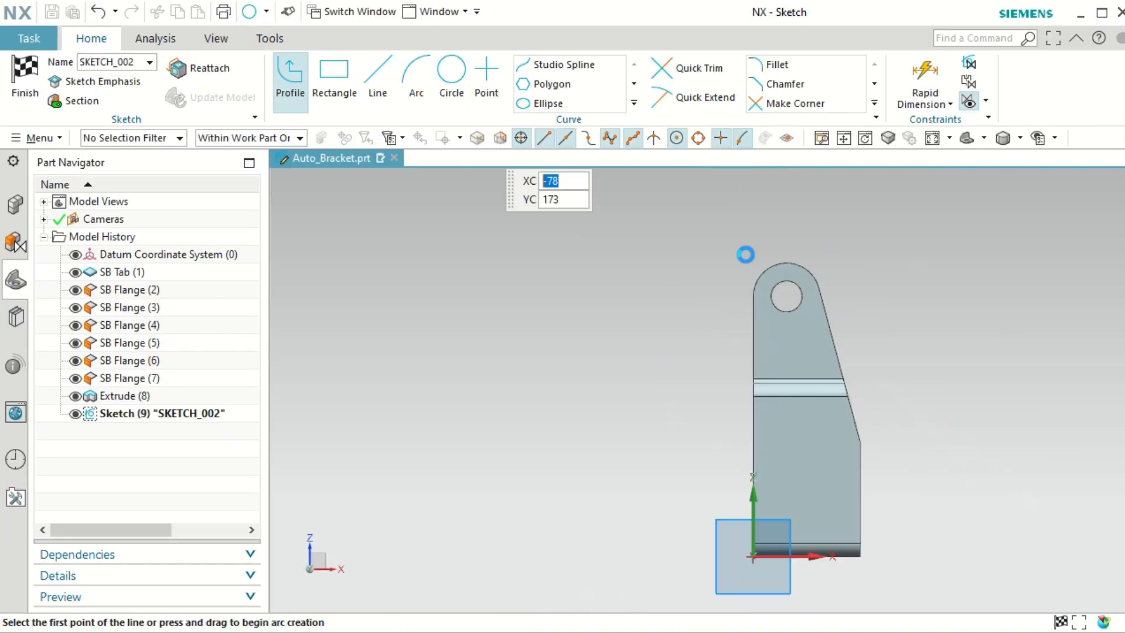
pyautogui.click(801, 291)
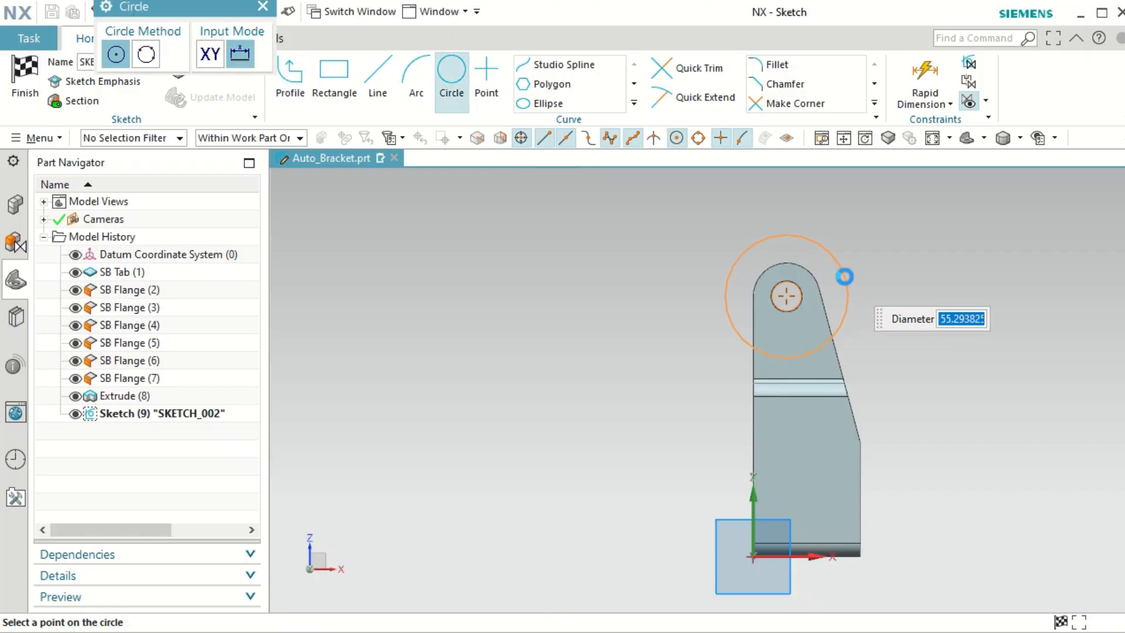
pyautogui.click(844, 277)
pyautogui.press('Escape')
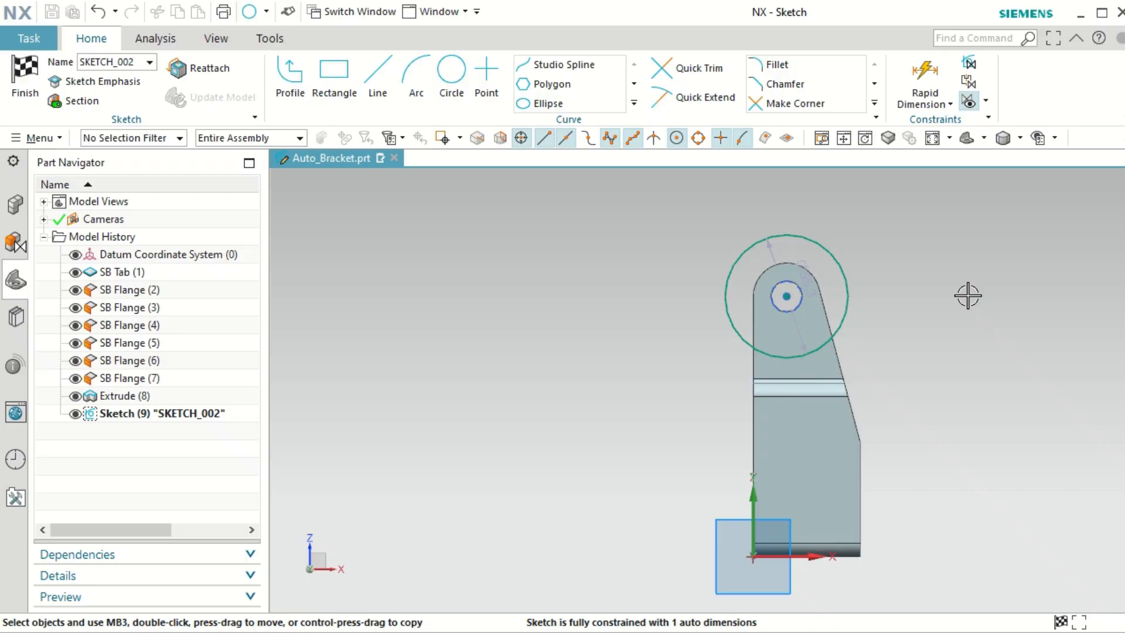
# Step: Set the circle's diameter to 20 mm and finish the sketch
pyautogui.click(770, 257)
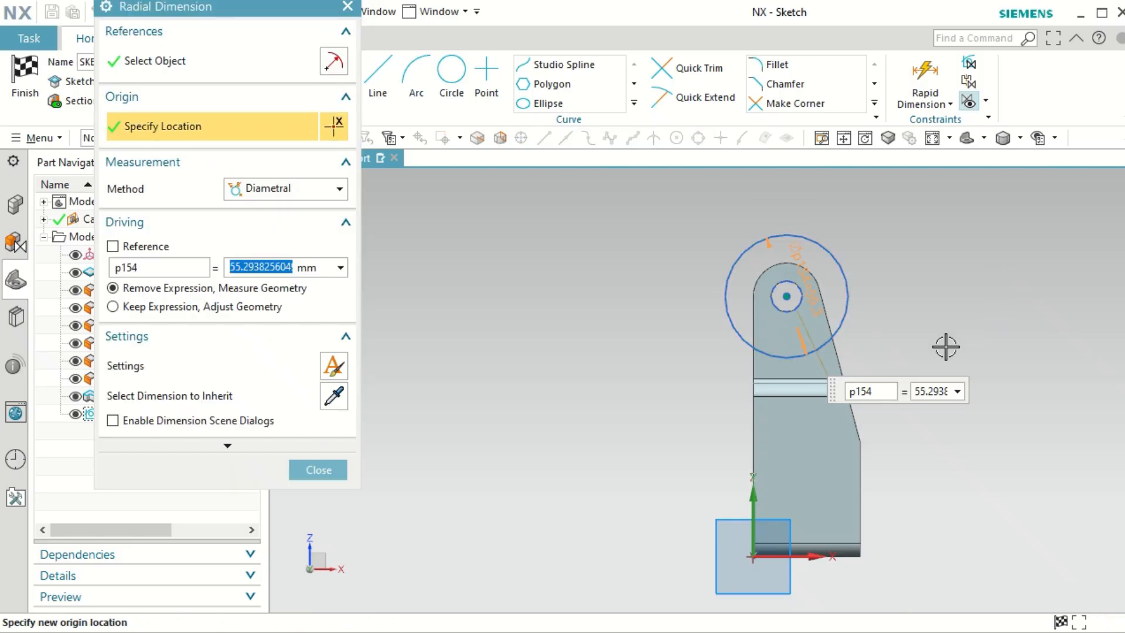
pyautogui.write('20')
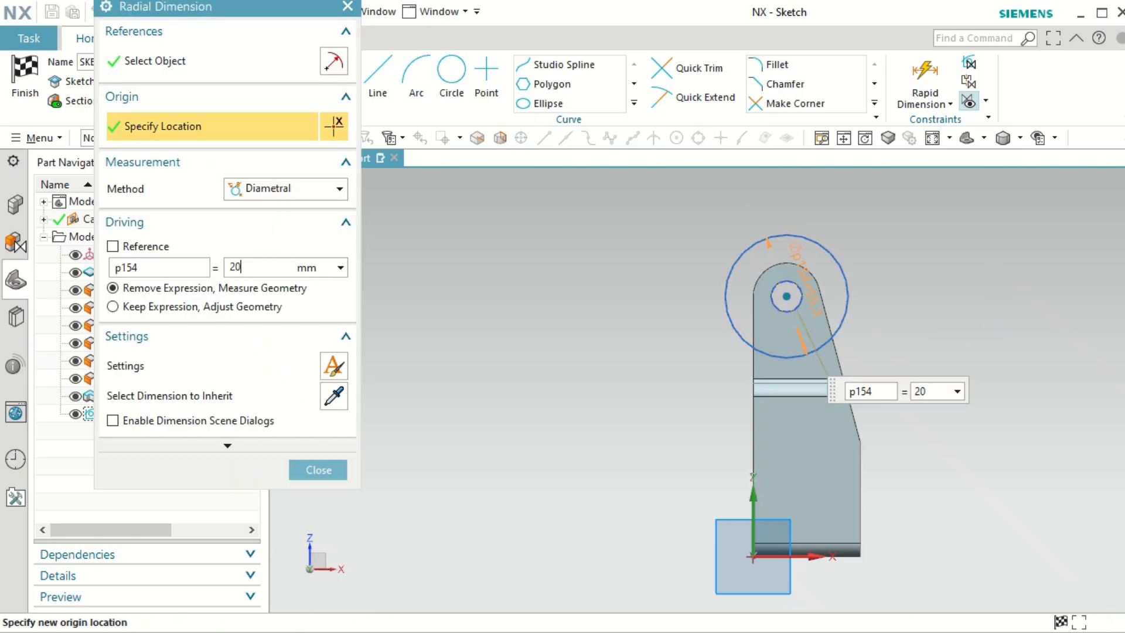
pyautogui.press('Return')
pyautogui.click(339, 475)
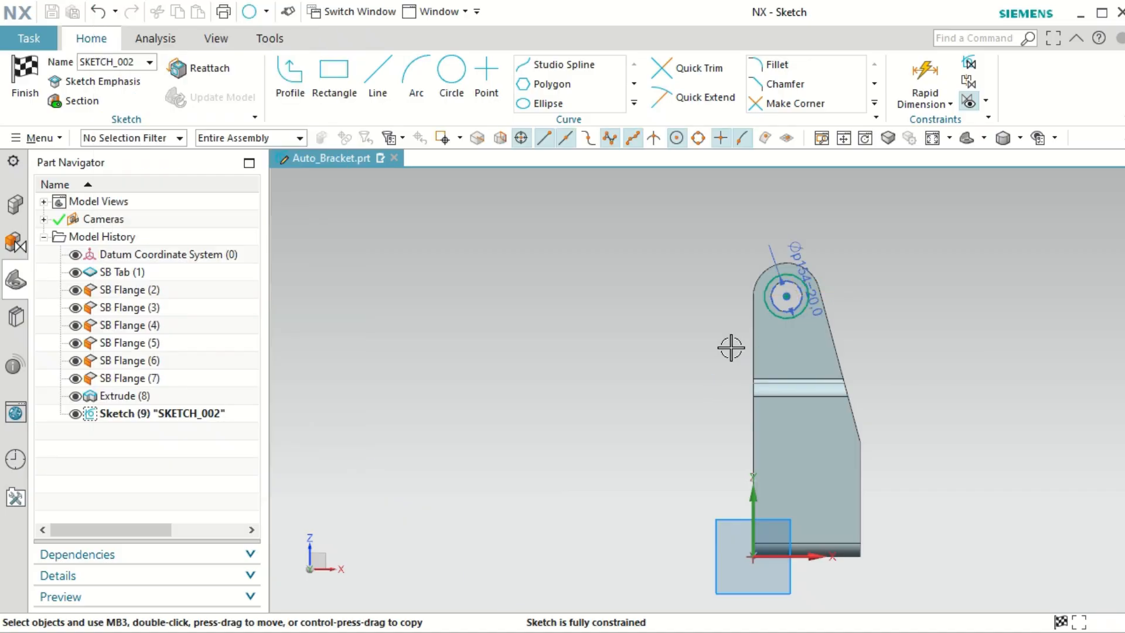
pyautogui.moveTo(721, 353); pyautogui.dragTo(668, 344, button='middle')
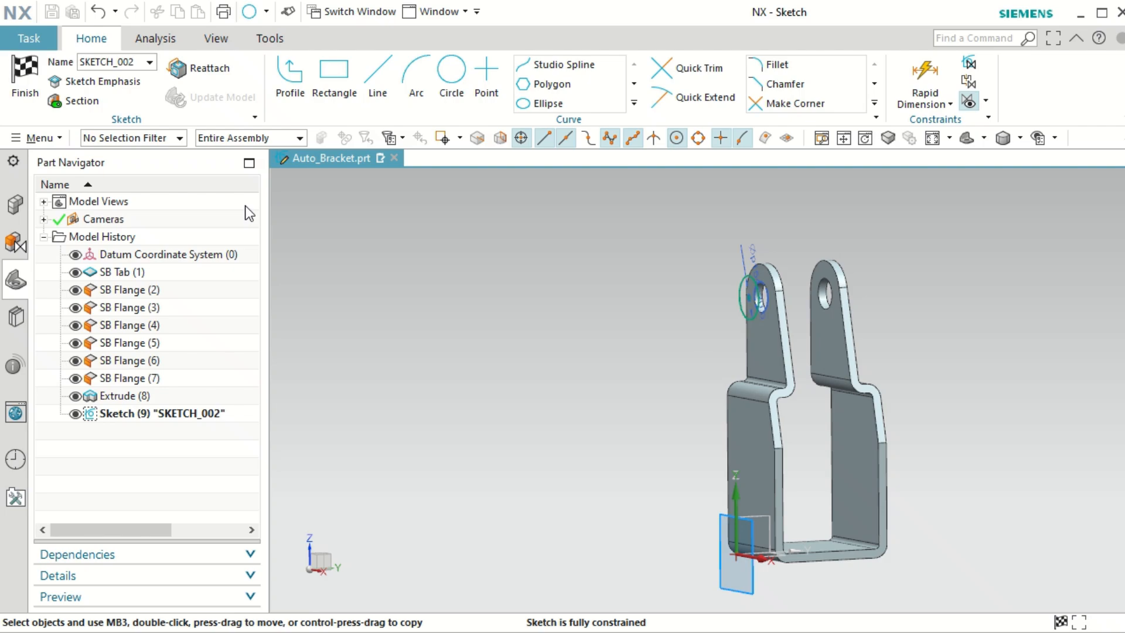
pyautogui.click(26, 69)
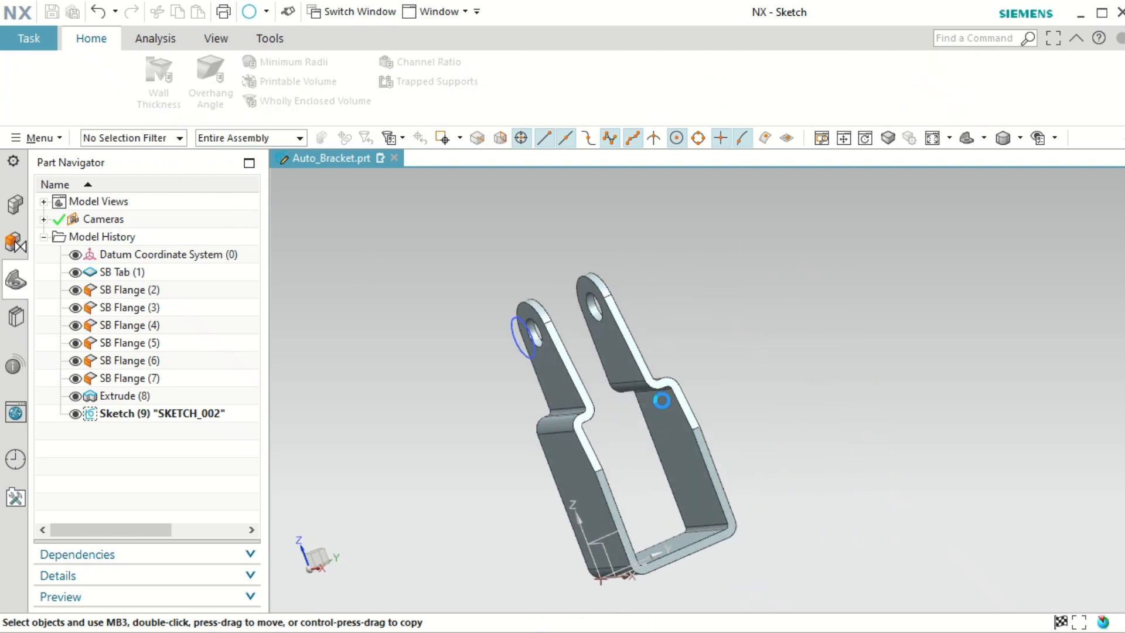
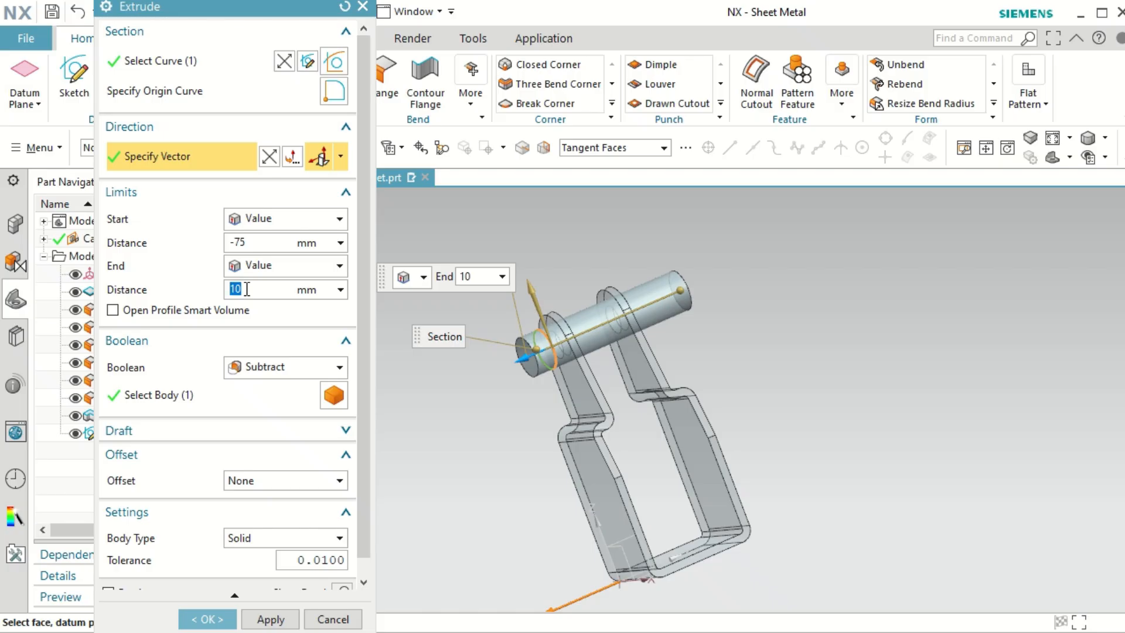
# Step: Set the circle extrude's end limit to 0 mm and its start limit to -11.5 mm, and check the cut depth at the flange
pyautogui.press('Tab')
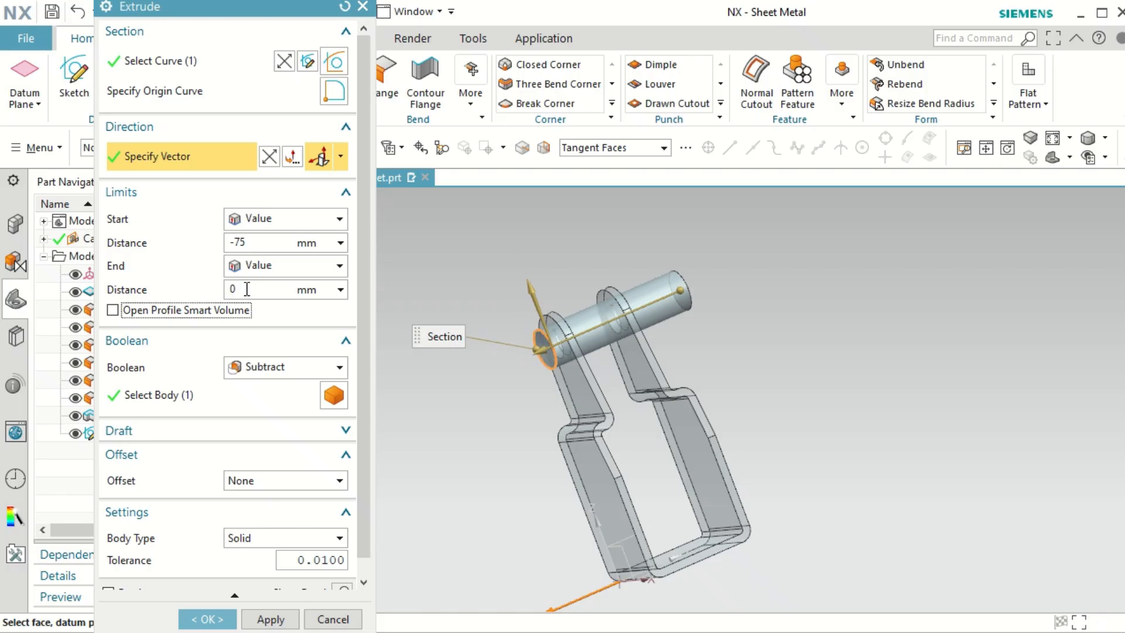
pyautogui.click(254, 245)
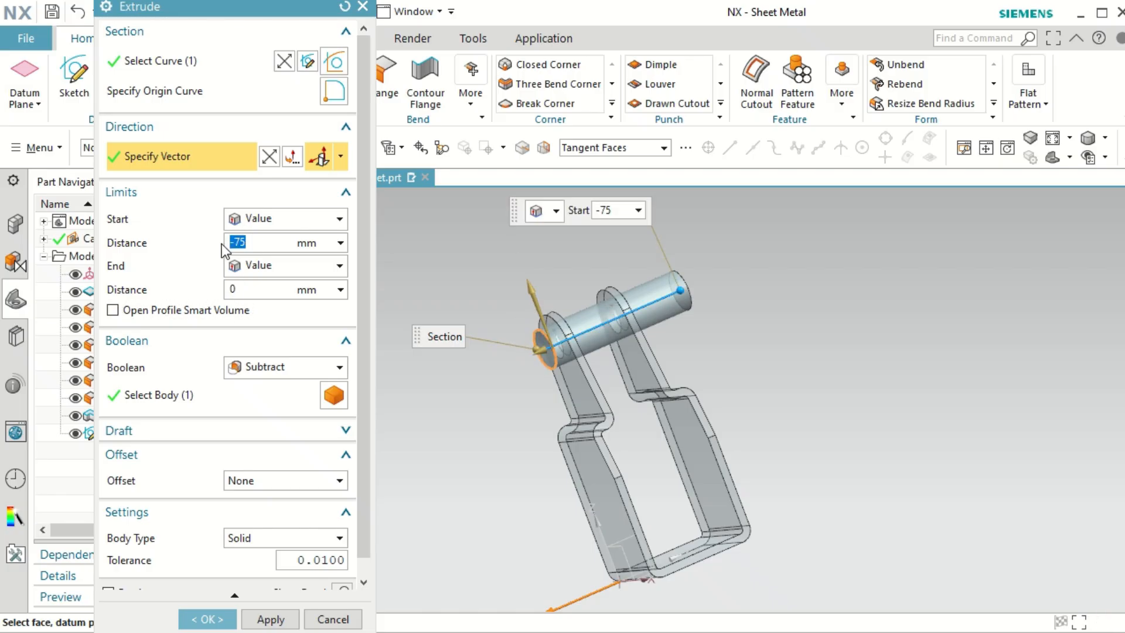
pyautogui.write('-')
pyautogui.press('Tab')
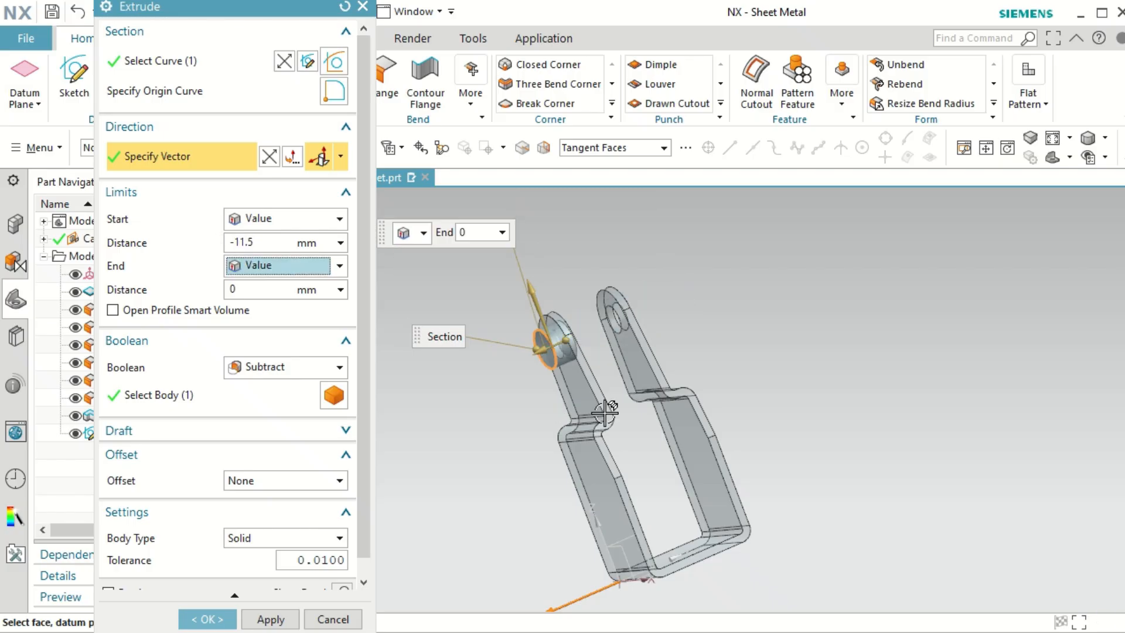
pyautogui.scroll(-3, 605, 413)
pyautogui.scroll(6, 562, 372)
pyautogui.moveTo(595, 360); pyautogui.dragTo(497, 360, button='middle')
pyautogui.moveTo(491, 371); pyautogui.dragTo(496, 371, button='middle')
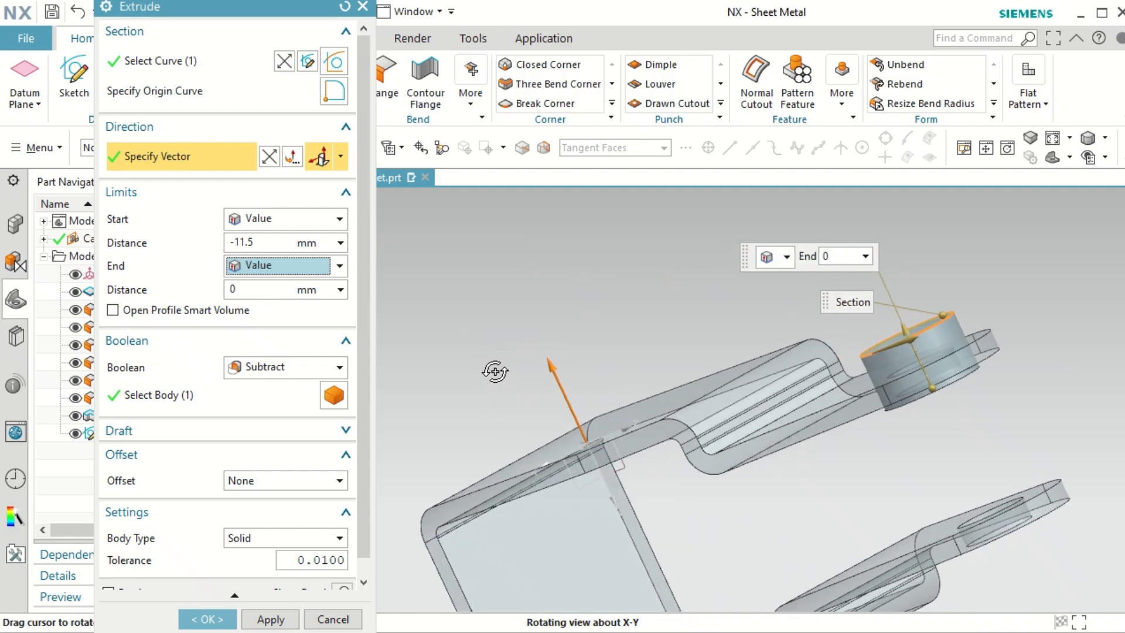
# Step: Try start limits of -10.5 mm and -10.5+1.5 mm for the circular cut
pyautogui.click(246, 243)
pyautogui.press('BackSpace')
pyautogui.write('0')
pyautogui.press('Tab')
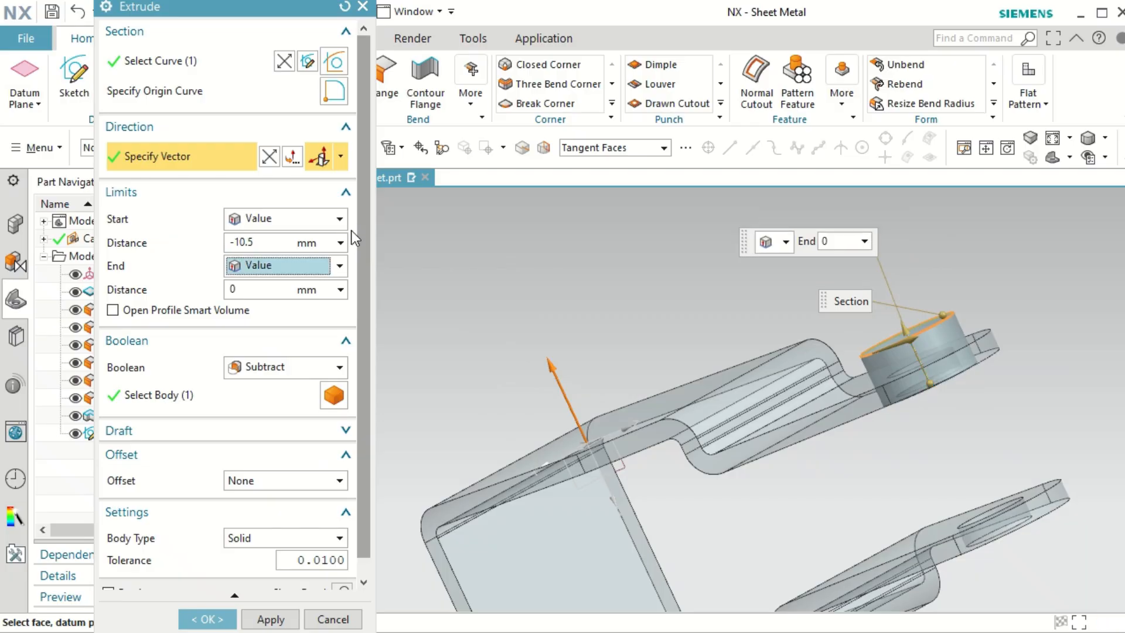
pyautogui.click(256, 242)
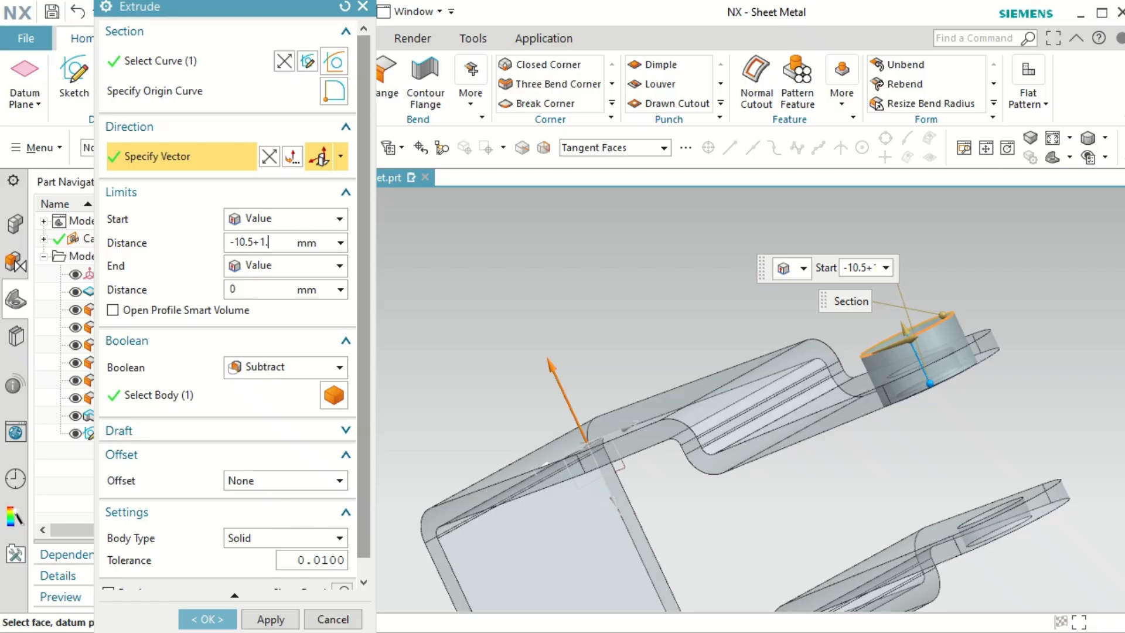
pyautogui.click(281, 241)
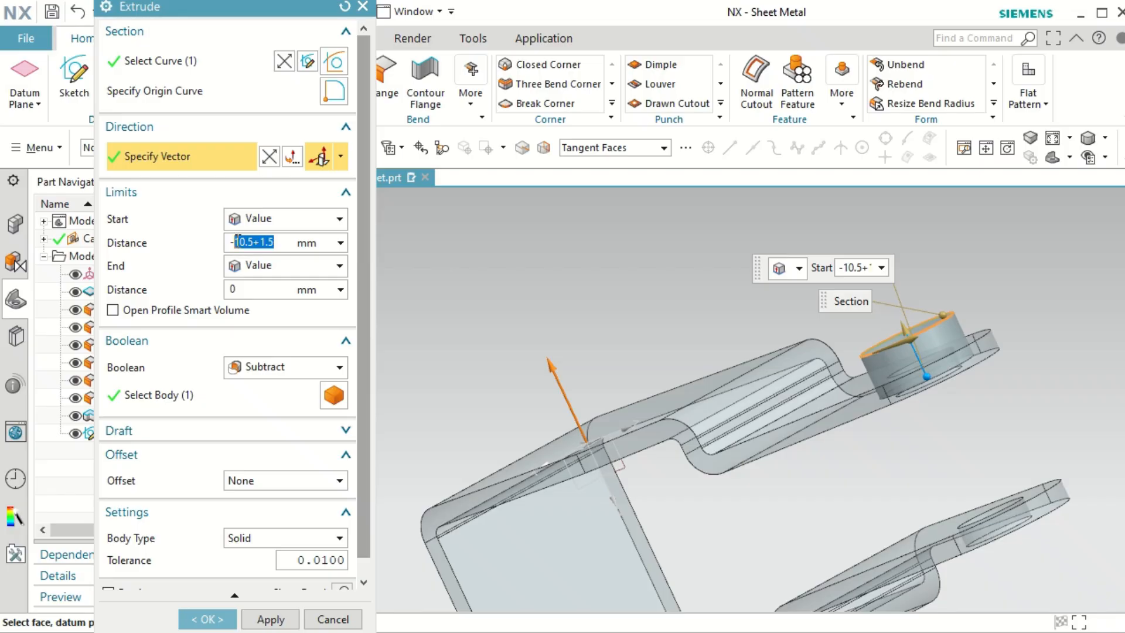
pyautogui.press('Tab')
pyautogui.moveTo(850, 452); pyautogui.dragTo(883, 423, button='middle')
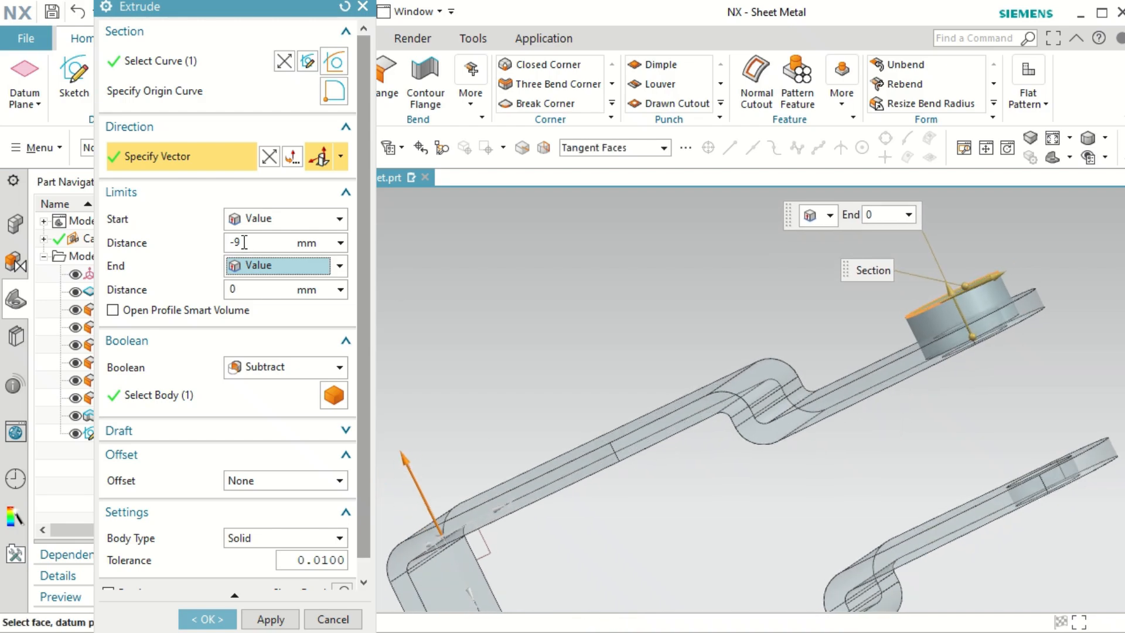
# Step: Set the extrude's start limit to -8.5 mm and subtract the 20 mm circle from the bracket body
pyautogui.click(244, 242)
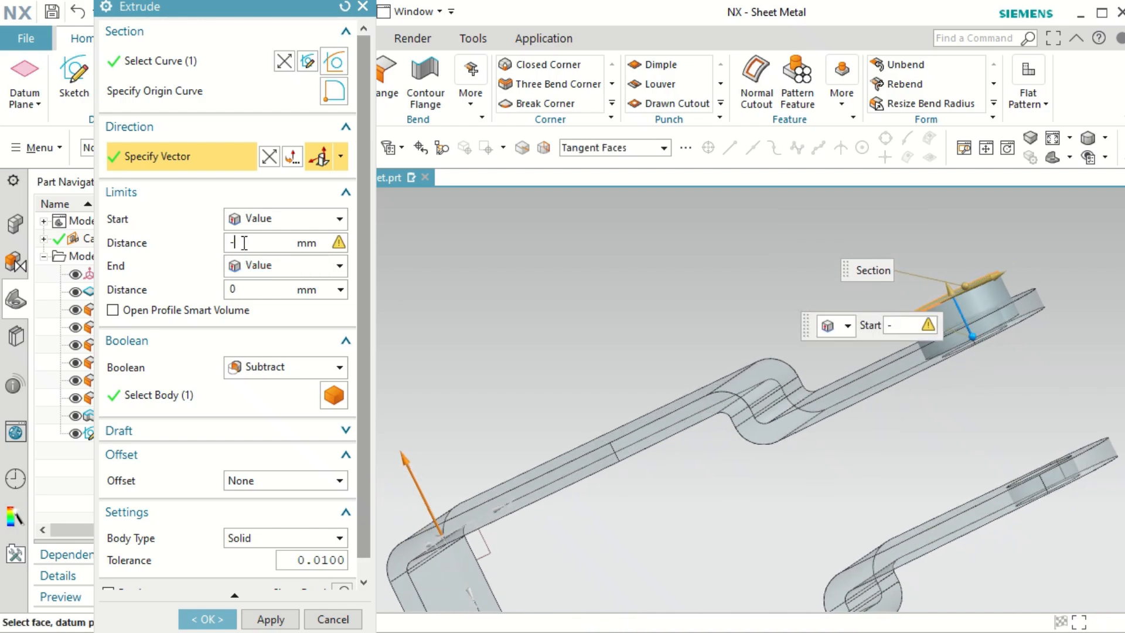
pyautogui.write('8.')
pyautogui.press('Tab')
pyautogui.moveTo(902, 372); pyautogui.dragTo(937, 359, button='middle')
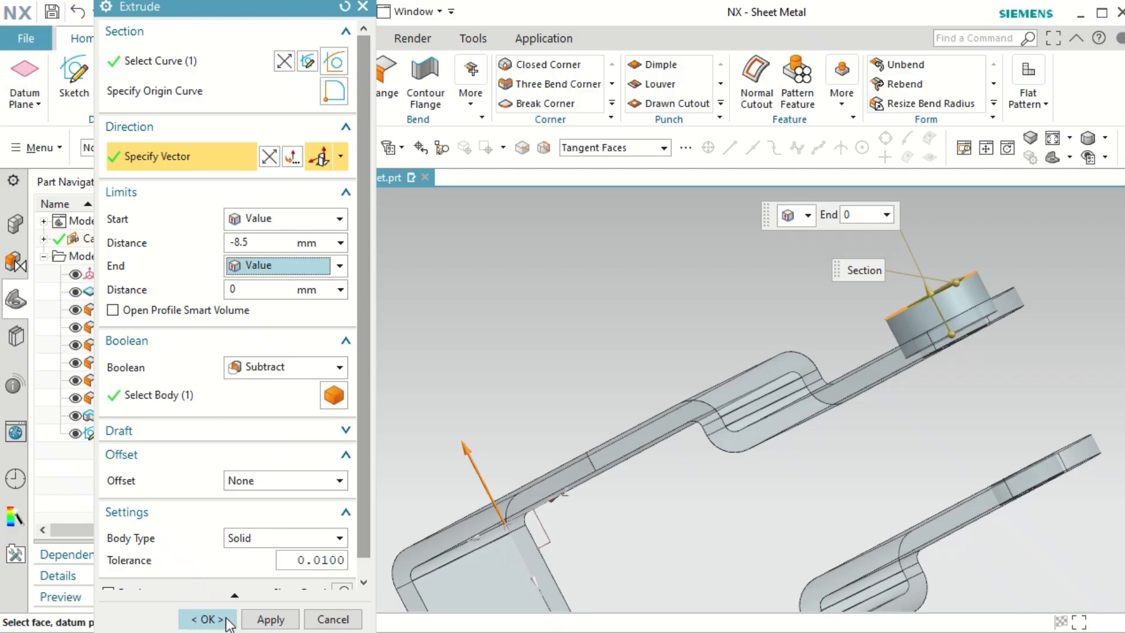
pyautogui.click(208, 619)
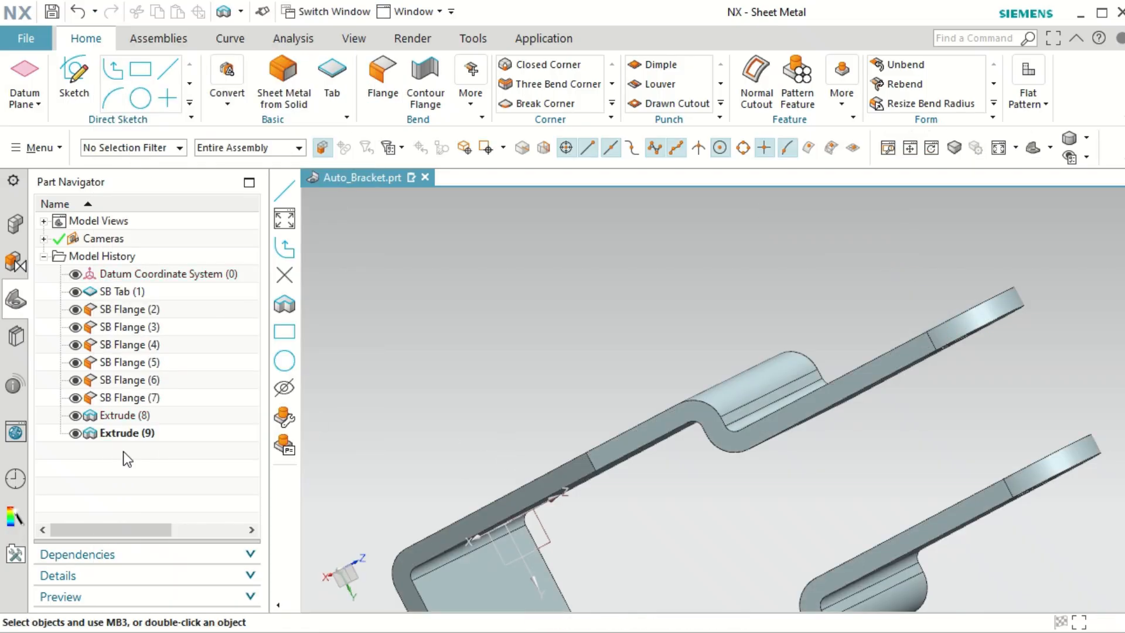
pyautogui.click(119, 441)
pyautogui.rightClick(119, 441)
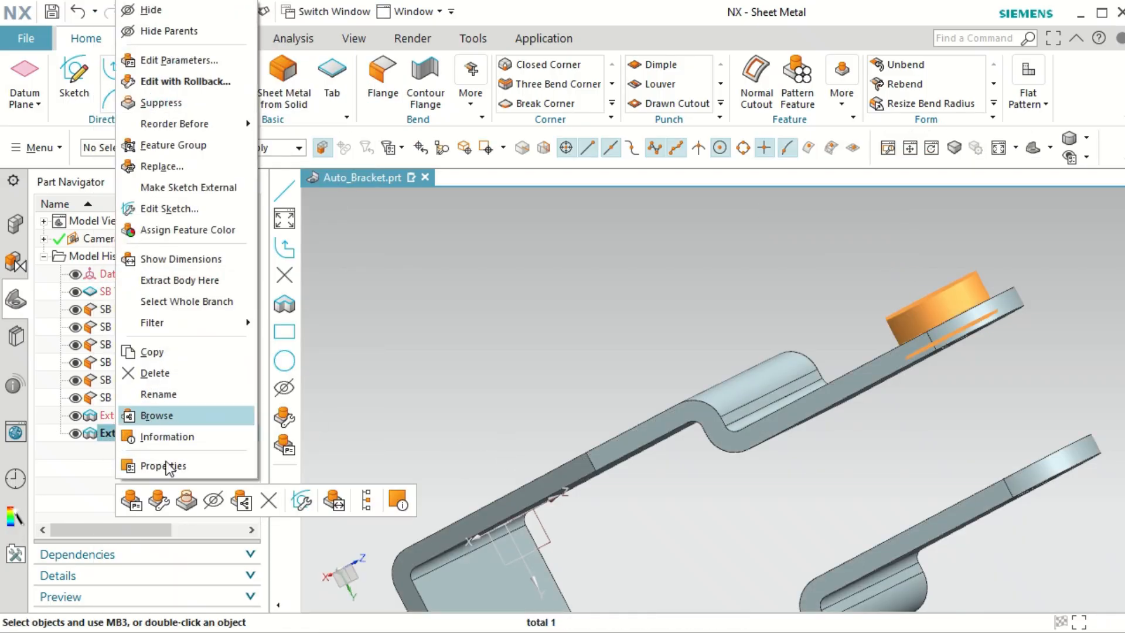
pyautogui.click(561, 288)
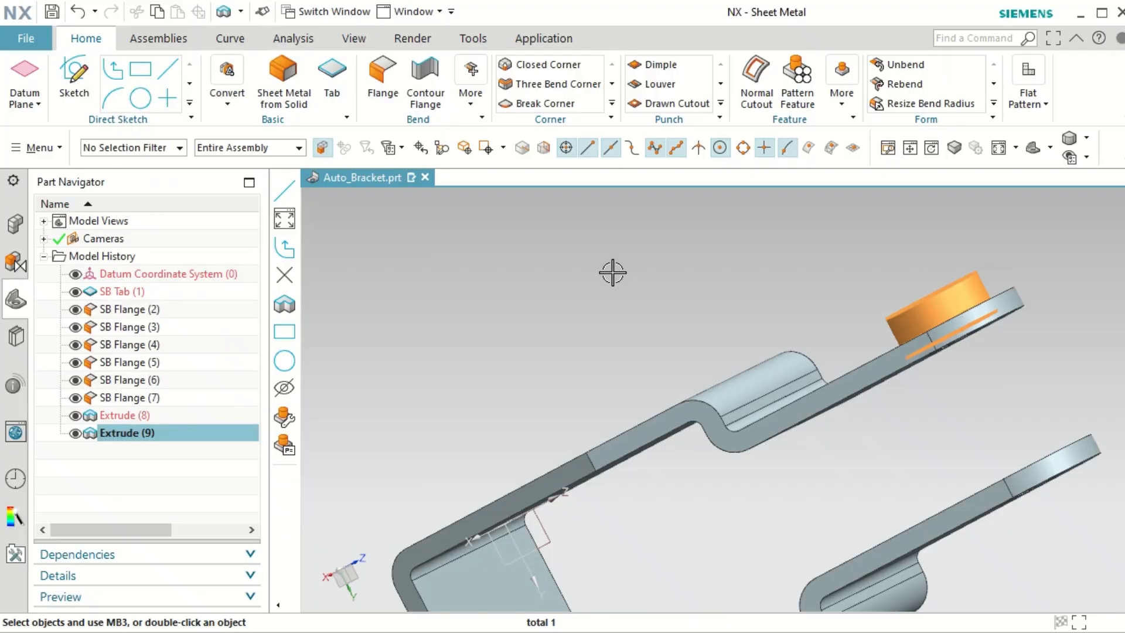
pyautogui.press('Escape')
pyautogui.moveTo(469, 318); pyautogui.dragTo(470, 352, button='middle')
pyautogui.scroll(-5, 473, 354)
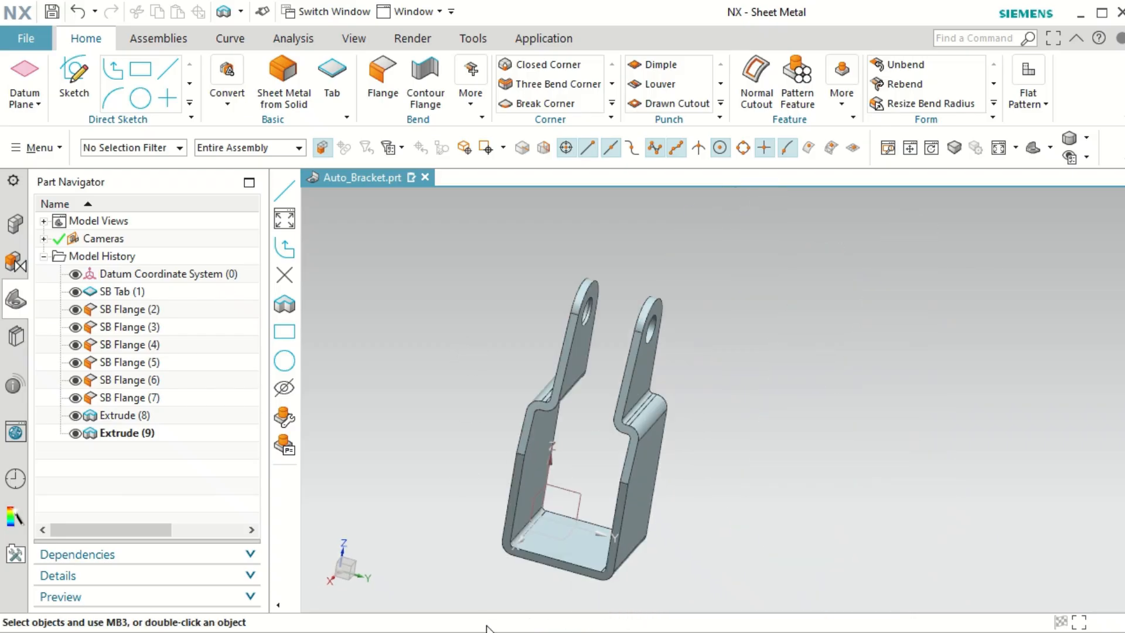
pyautogui.click(26, 75)
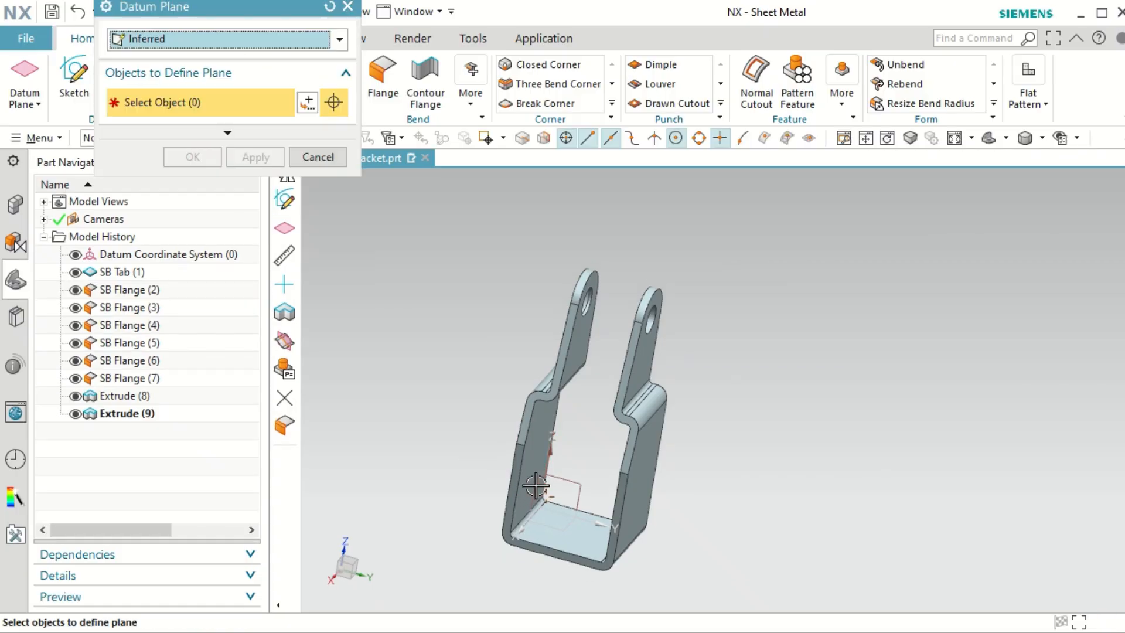
pyautogui.click(531, 491)
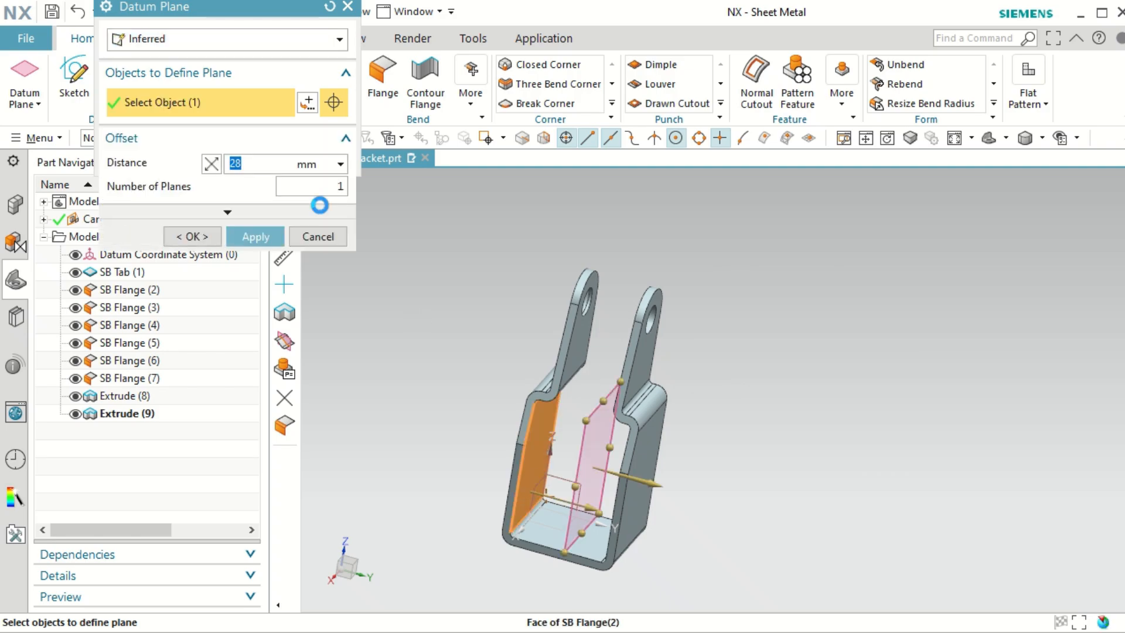
pyautogui.click(325, 237)
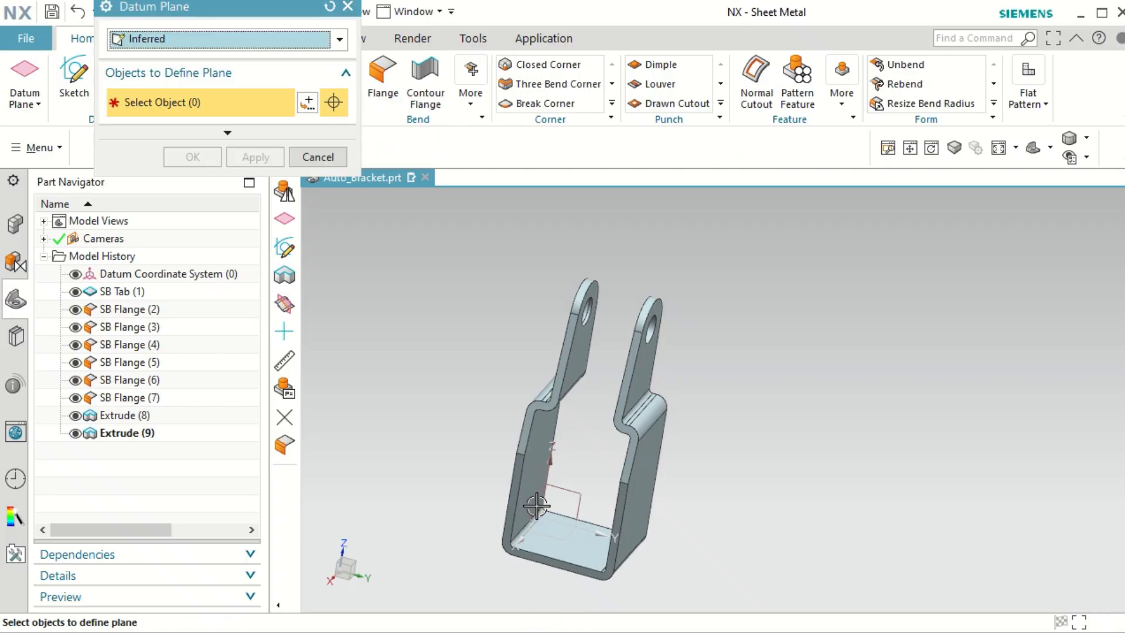
# Step: Create a datum plane offset 24 mm from the XZ plane of the datum coordinate system
pyautogui.click(537, 486)
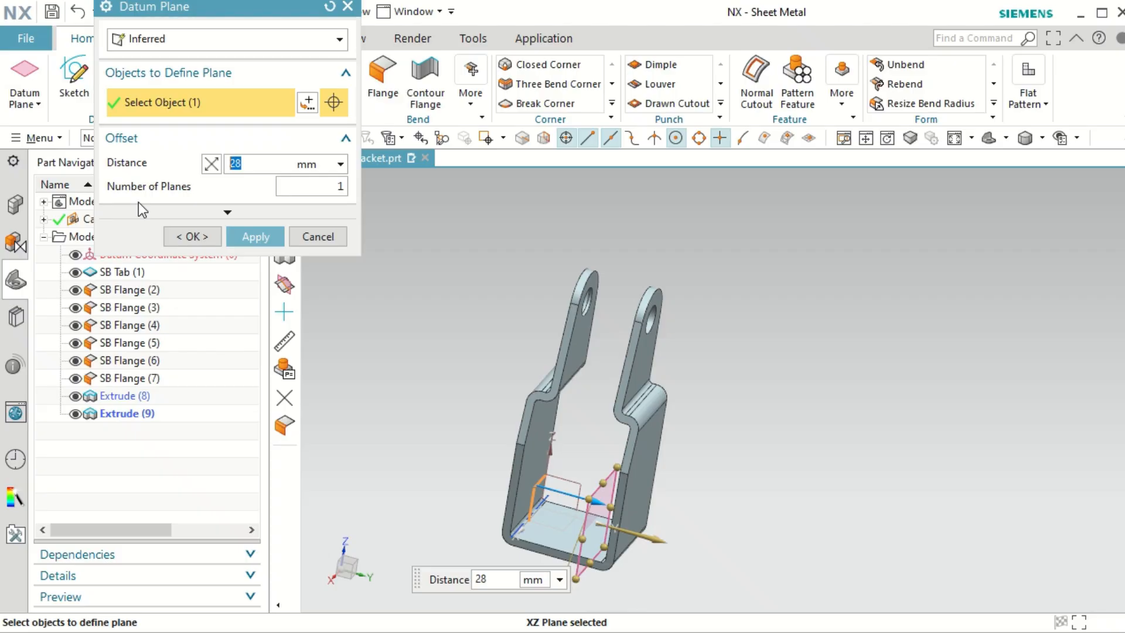
pyautogui.write('24')
pyautogui.press('Tab')
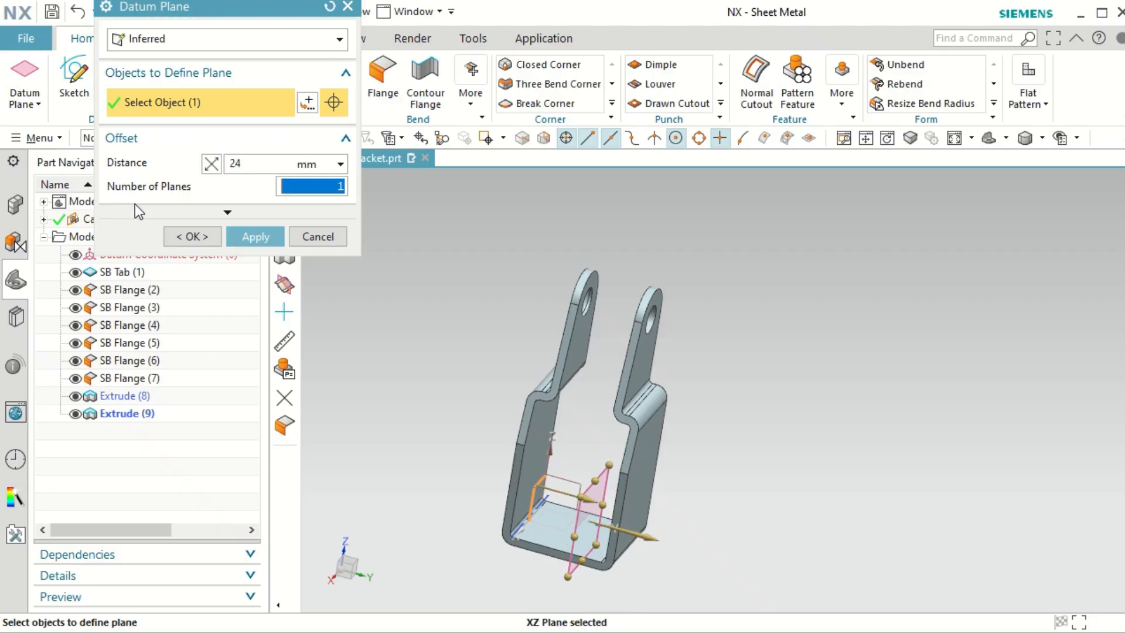
pyautogui.moveTo(544, 580); pyautogui.dragTo(626, 454, button='middle')
pyautogui.click(192, 237)
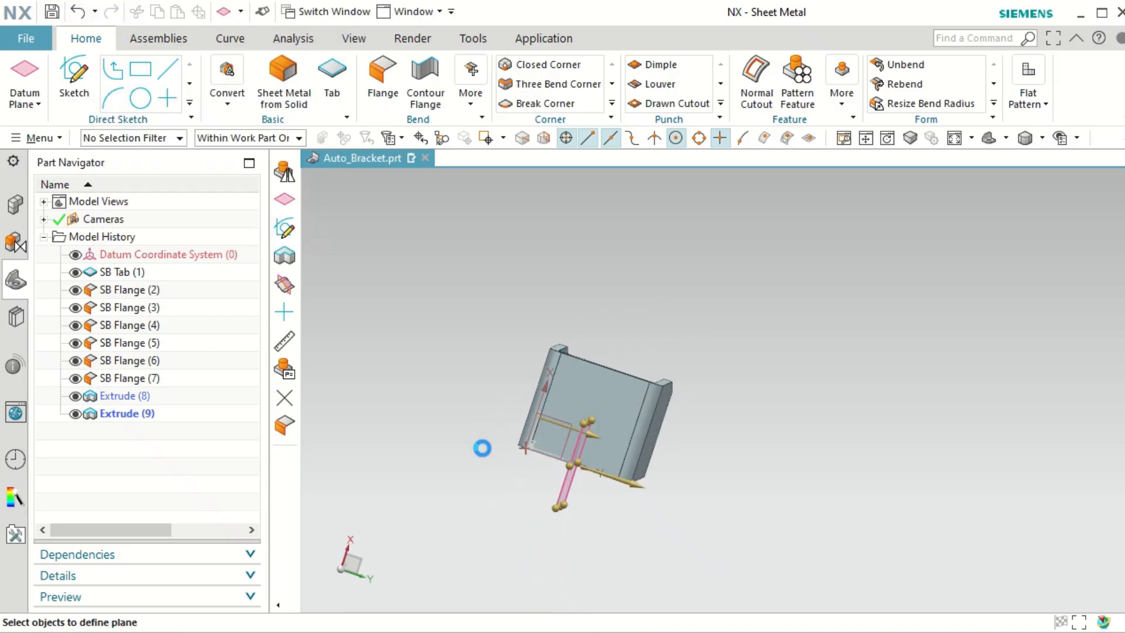
pyautogui.moveTo(482, 455); pyautogui.dragTo(436, 503, button='middle')
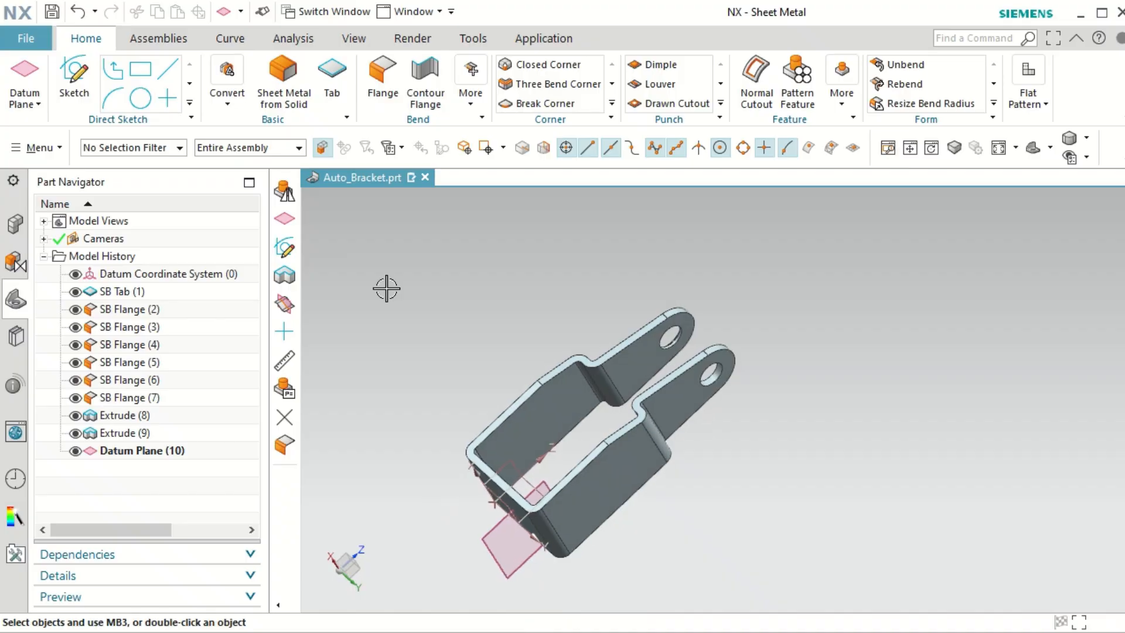
# Step: Mirror the 20 mm circular cut about the offset datum plane onto the opposite flange
pyautogui.click(137, 436)
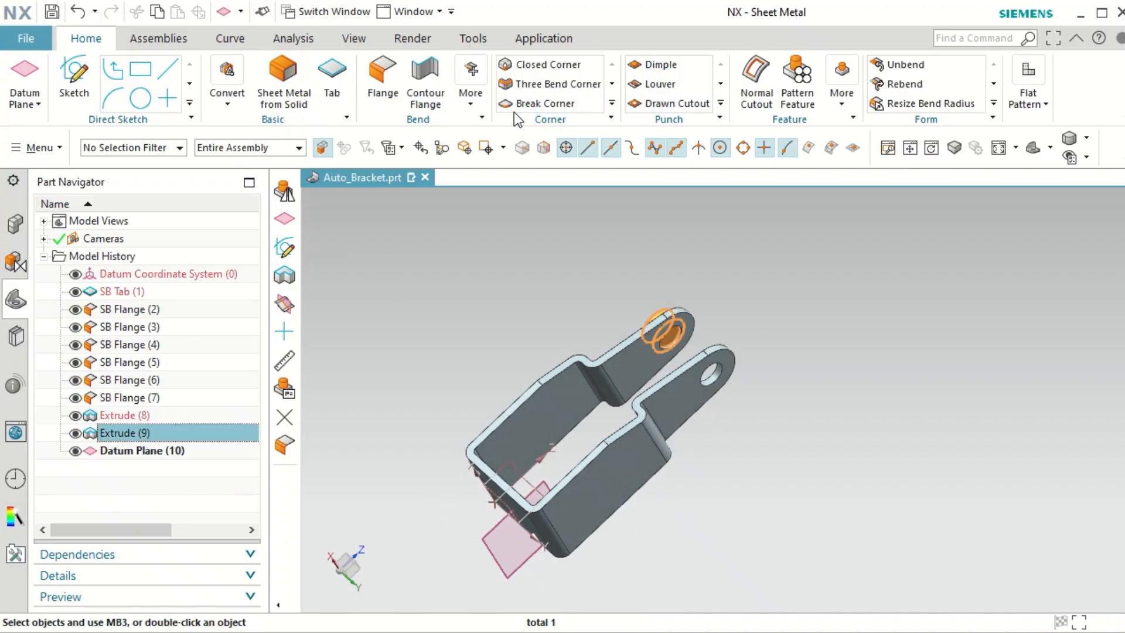
pyautogui.click(470, 107)
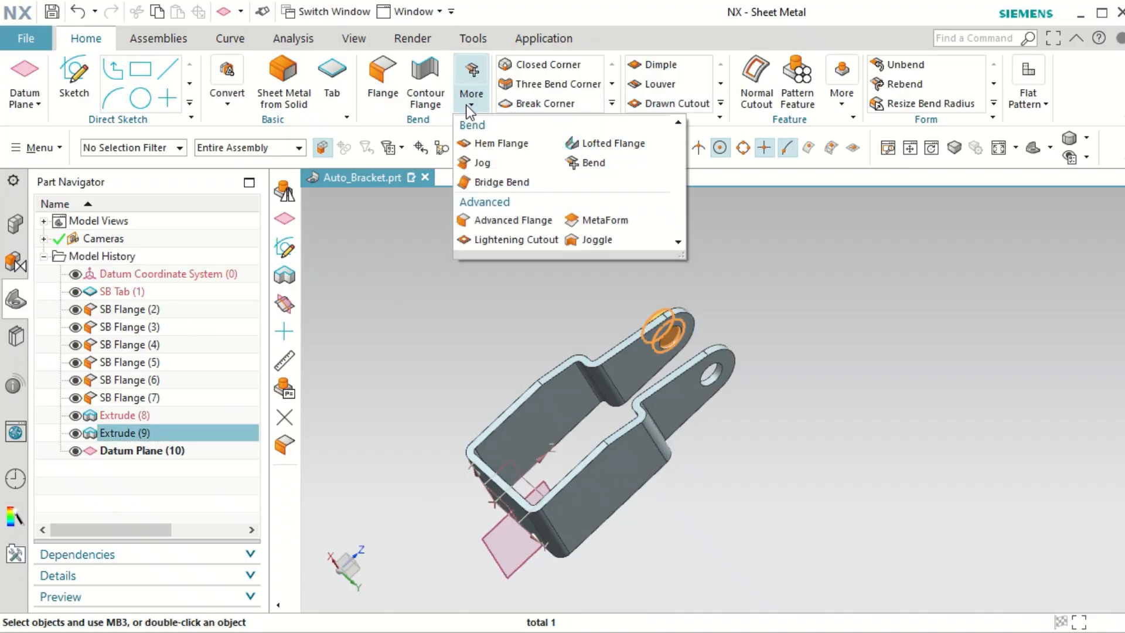
pyautogui.click(844, 104)
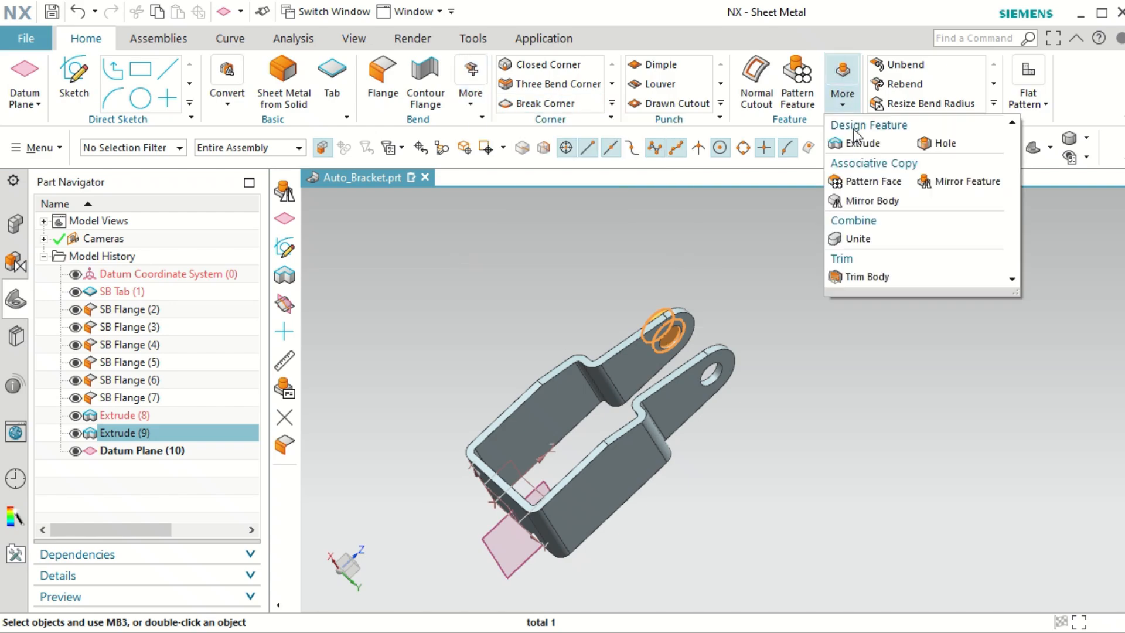
pyautogui.click(961, 184)
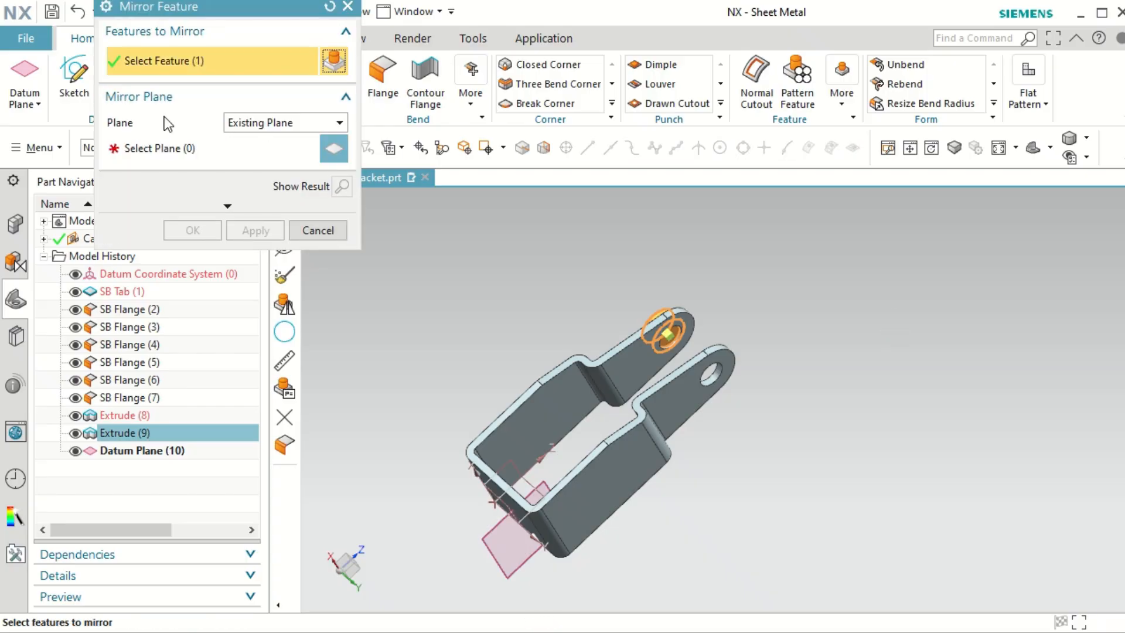
pyautogui.click(156, 149)
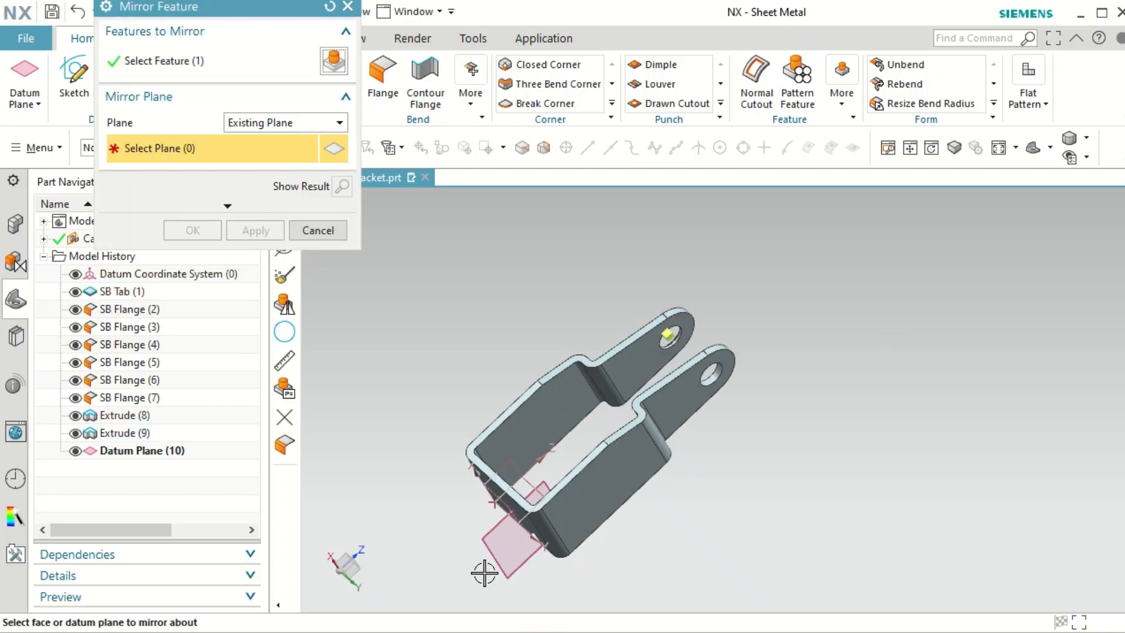
pyautogui.click(469, 538)
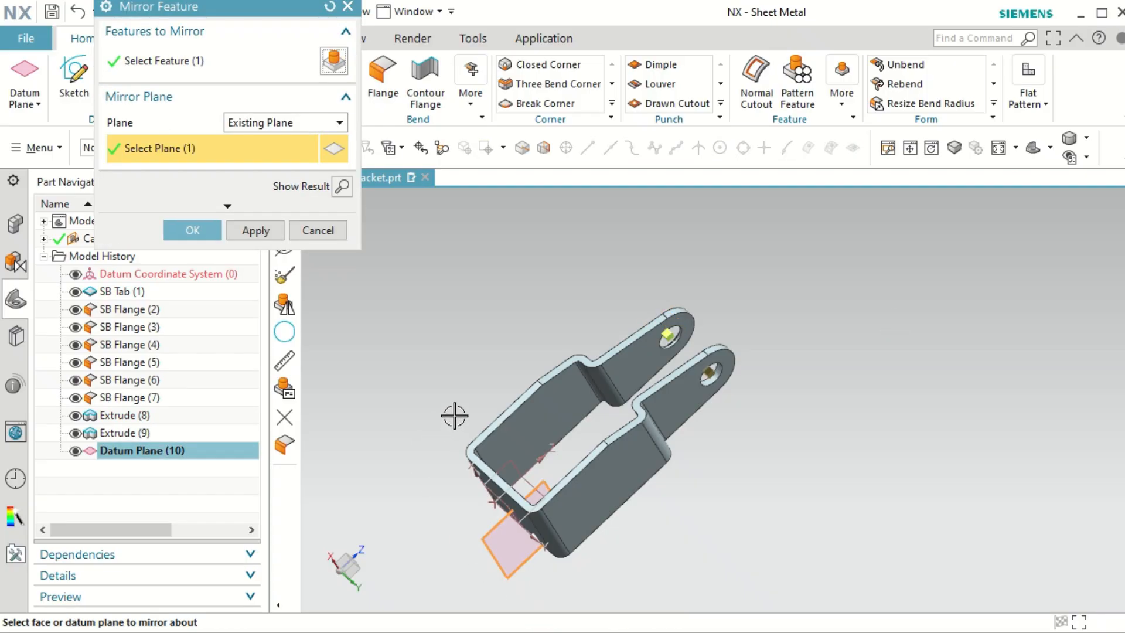
pyautogui.moveTo(463, 405); pyautogui.dragTo(480, 428, button='middle')
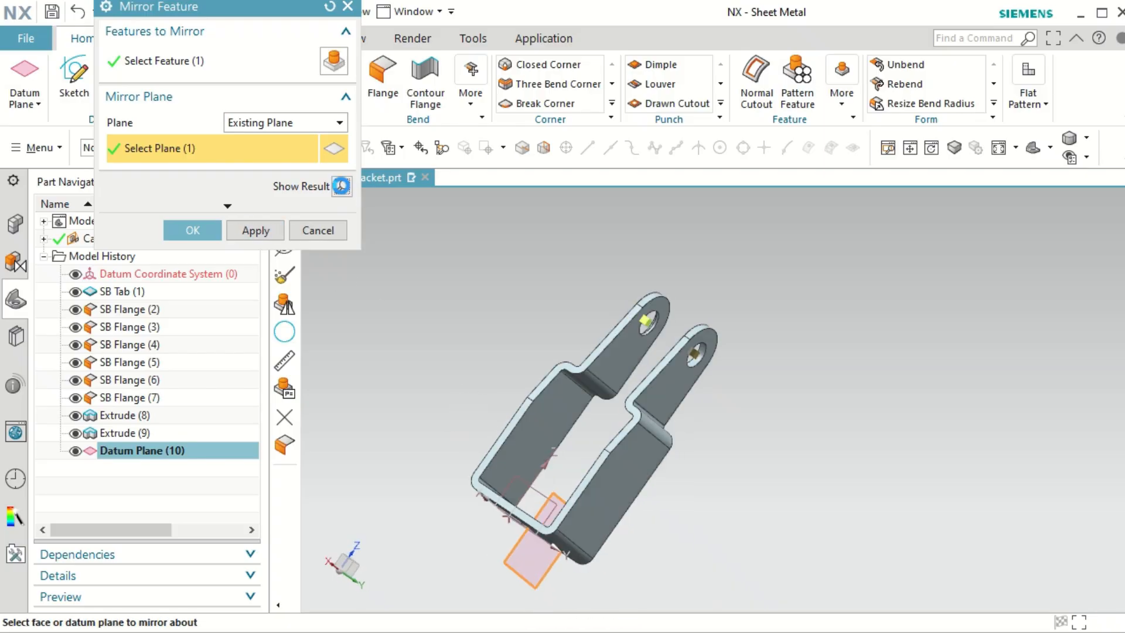
pyautogui.click(341, 186)
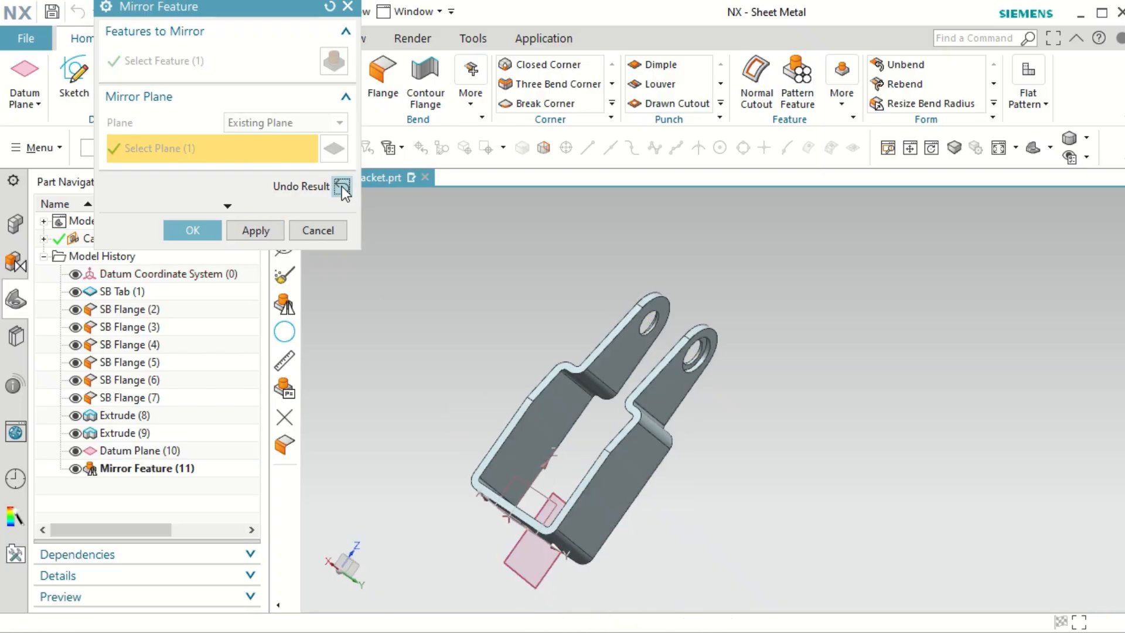
pyautogui.click(209, 232)
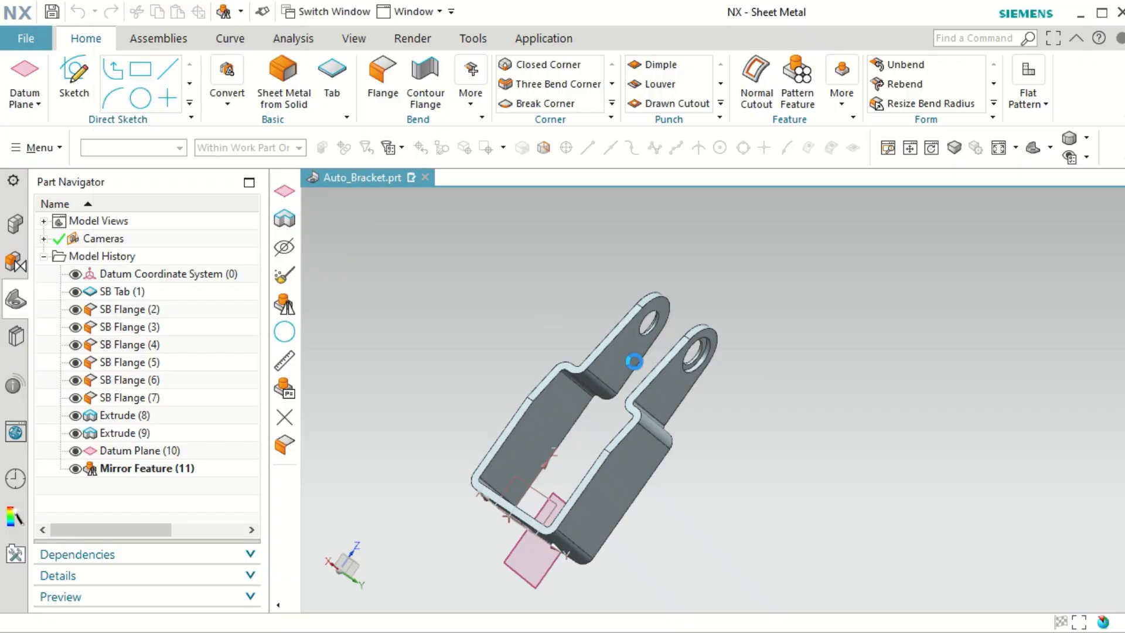
# Step: Start an extrude with a new section sketch on the XY plane of the datum coordinate system
pyautogui.moveTo(633, 378); pyautogui.dragTo(674, 352, button='middle')
pyautogui.scroll(5, 616, 516)
pyautogui.moveTo(701, 480); pyautogui.dragTo(713, 377, button='middle')
pyautogui.scroll(-5, 715, 352)
pyautogui.moveTo(774, 502)
pyautogui.mouseDown(button='middle')
pyautogui.moveTo(793, 510)
pyautogui.moveTo(776, 504)
pyautogui.mouseUp(button='middle')
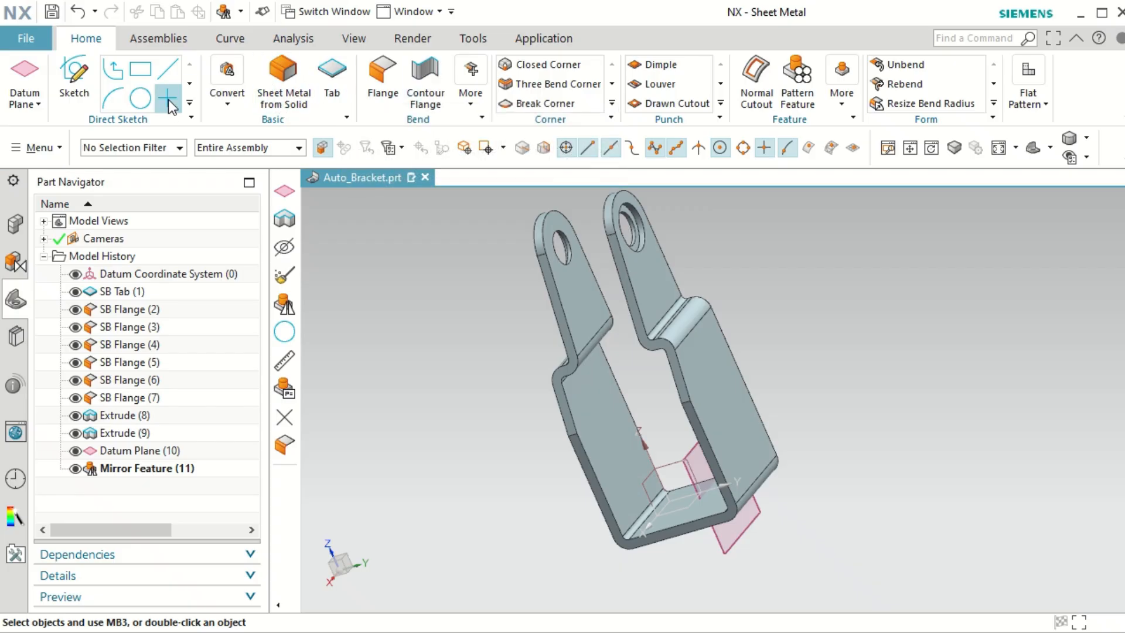
pyautogui.click(462, 107)
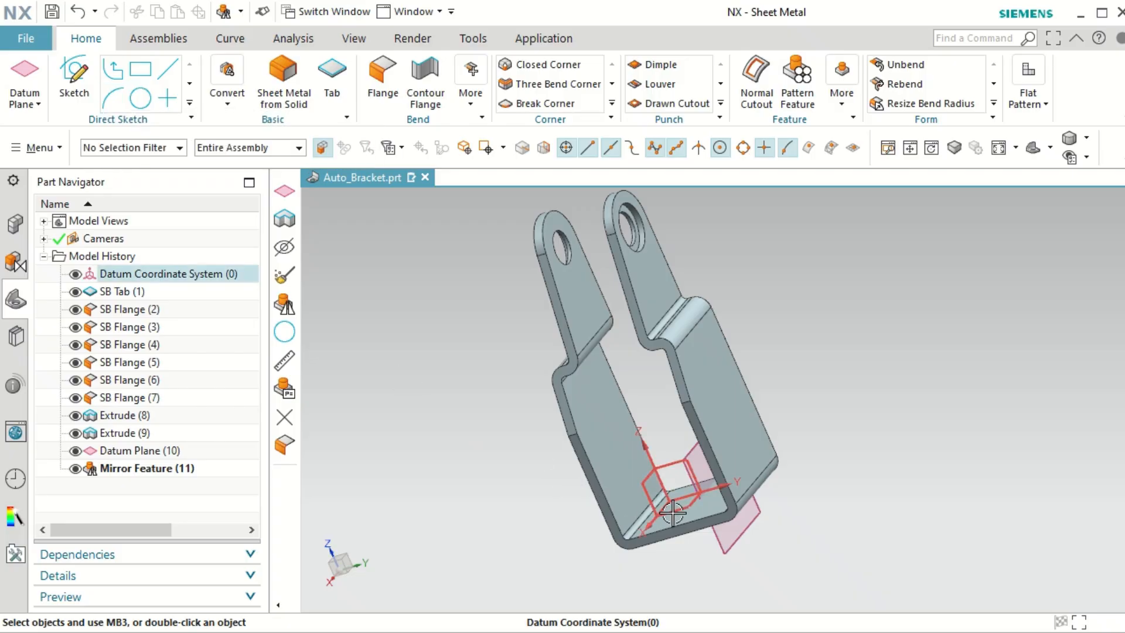
pyautogui.click(430, 325)
pyautogui.hotkey('ctrl', 's')
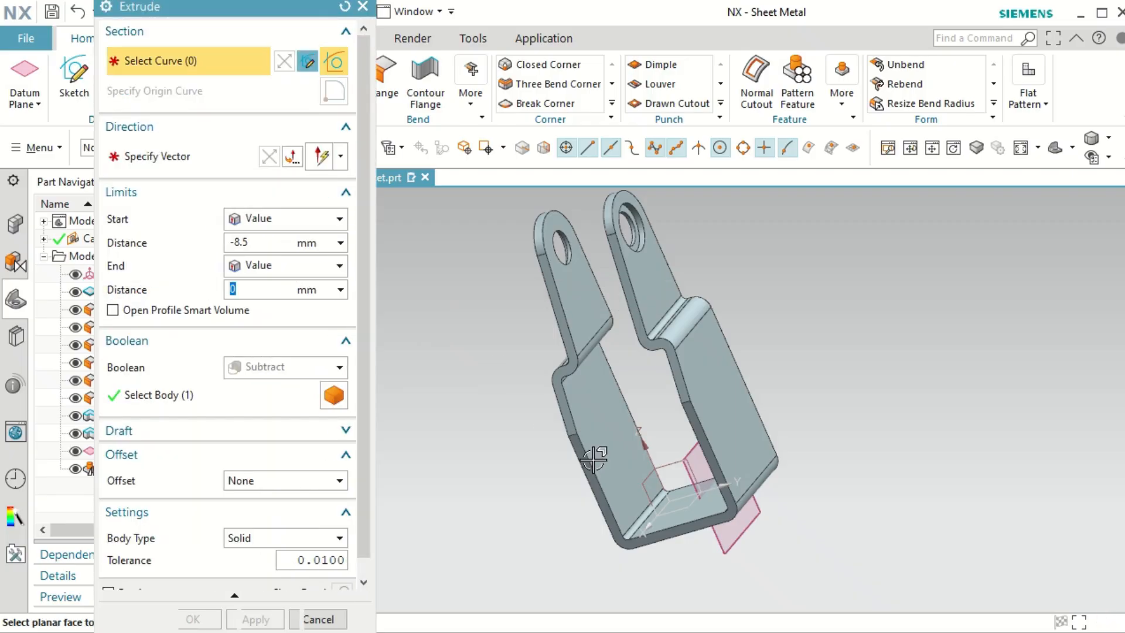
pyautogui.click(678, 513)
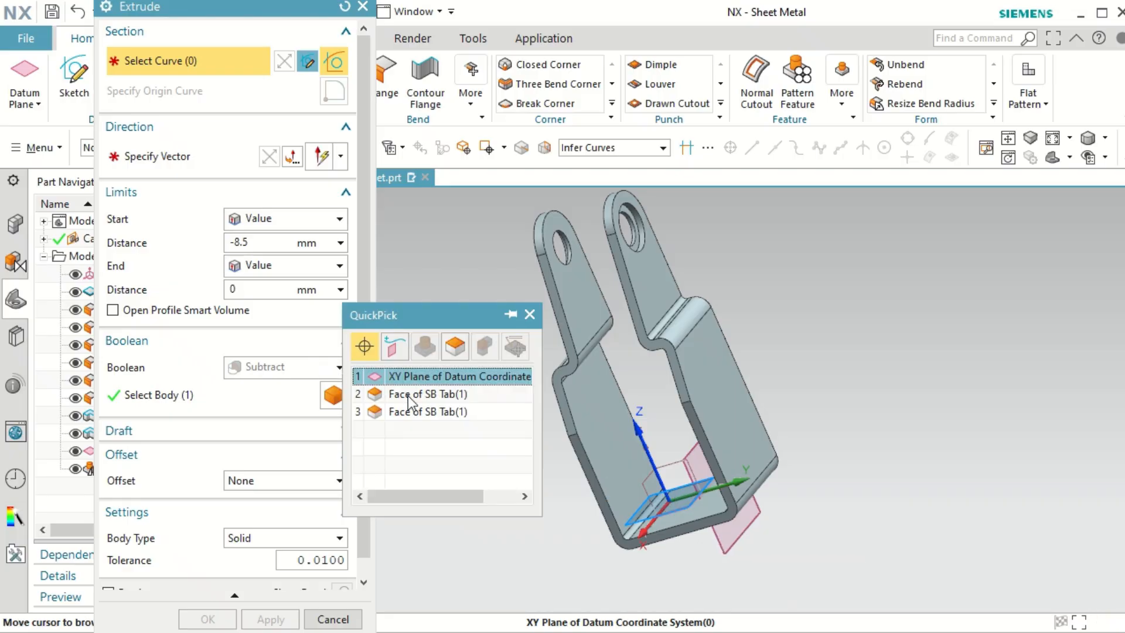
pyautogui.click(445, 378)
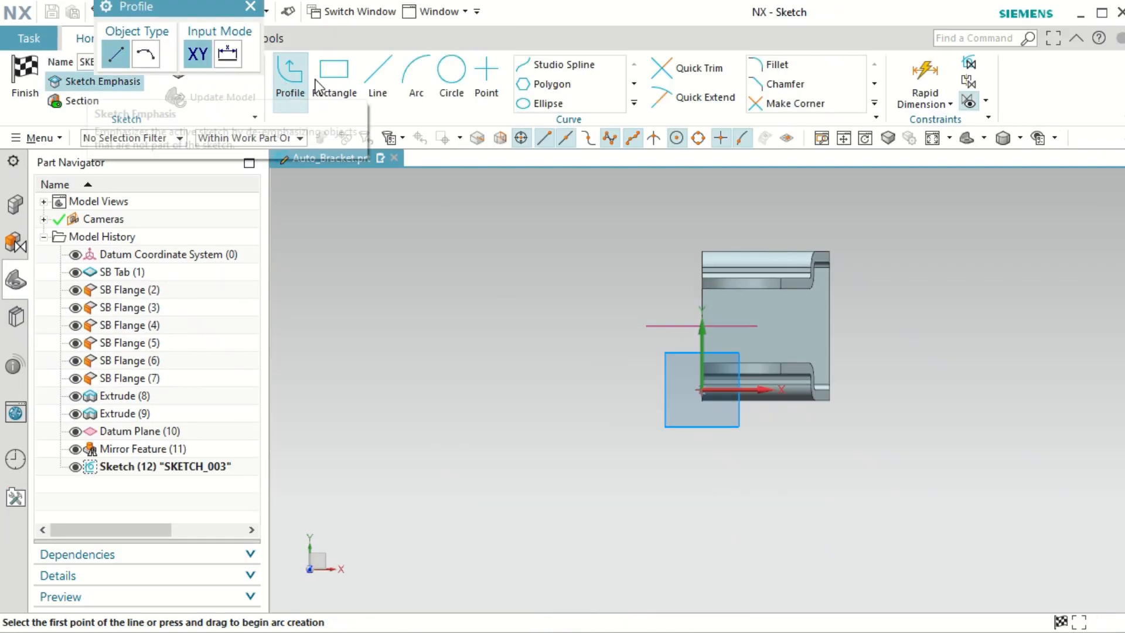
# Step: Sketch a circle near the middle of the bracket's base and set its diameter to 30 mm
pyautogui.click(452, 84)
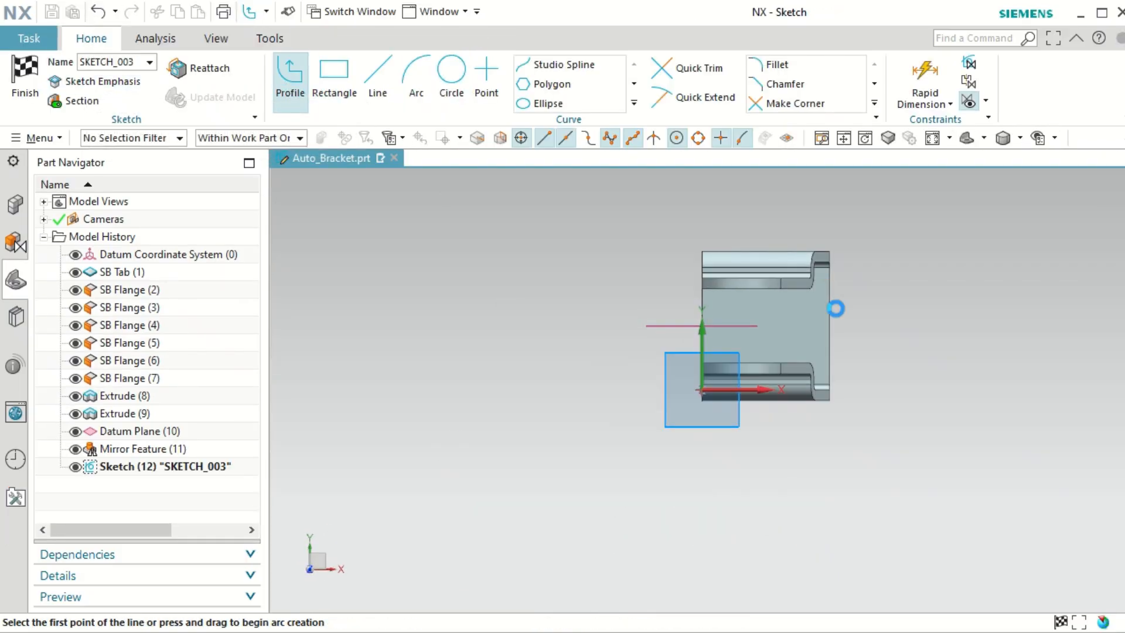
pyautogui.click(767, 323)
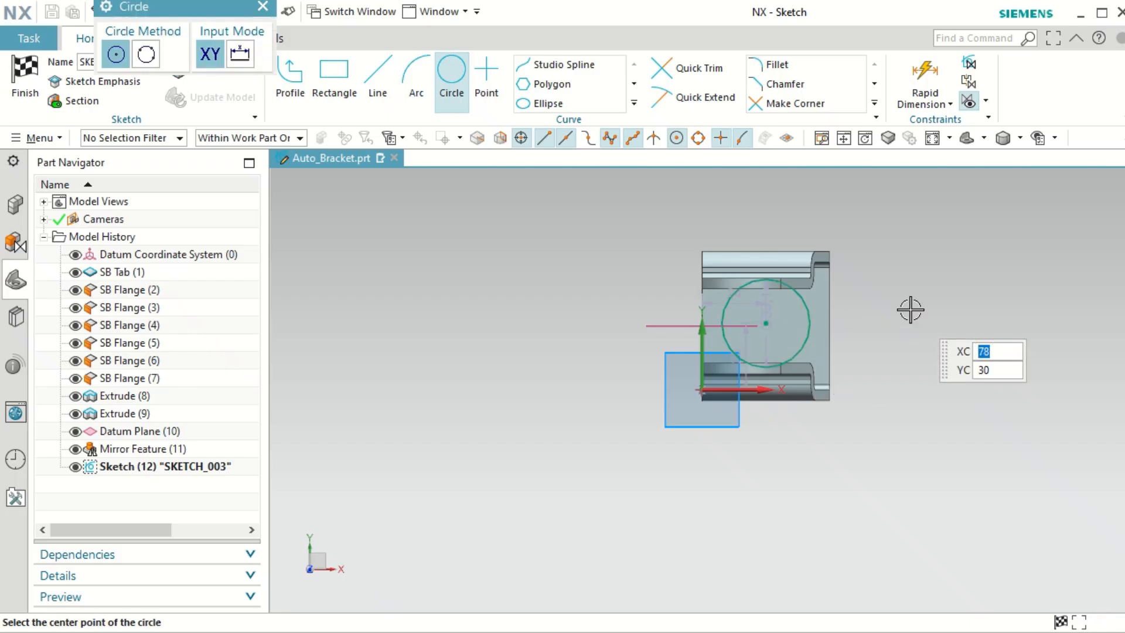
pyautogui.press('Escape')
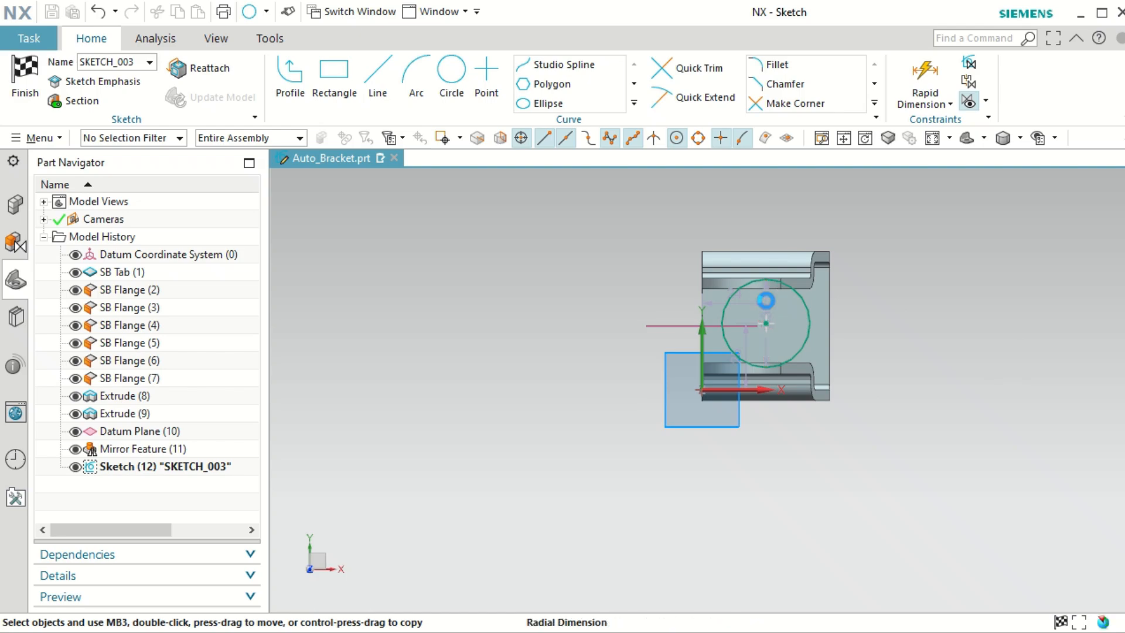
pyautogui.doubleClick(766, 336)
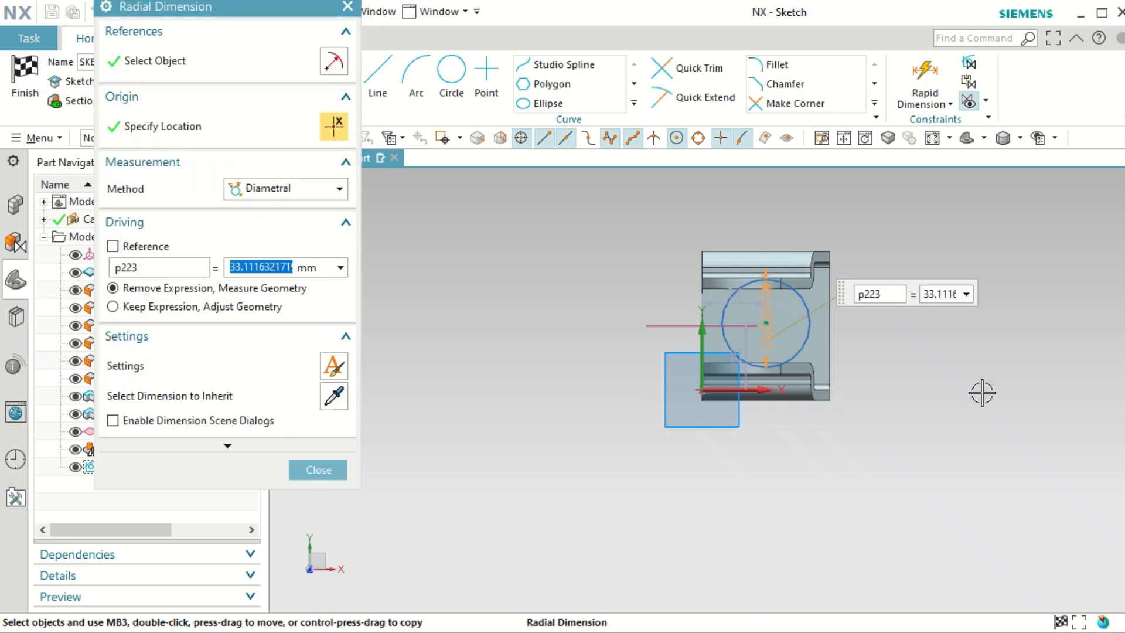
pyautogui.write('30')
pyautogui.press('Return')
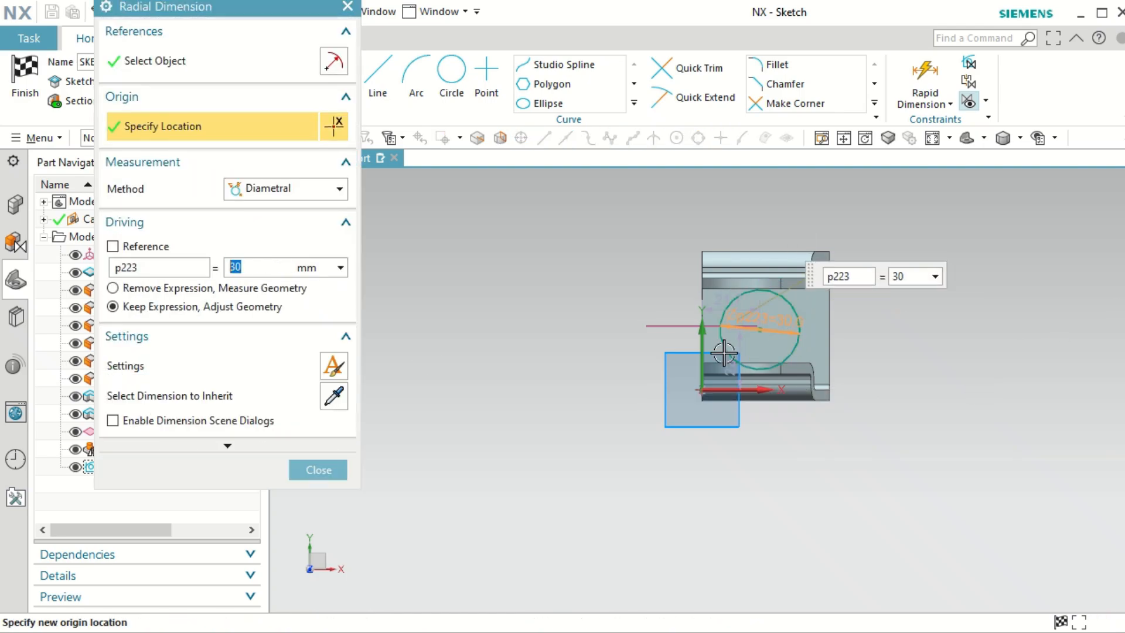
pyautogui.click(332, 470)
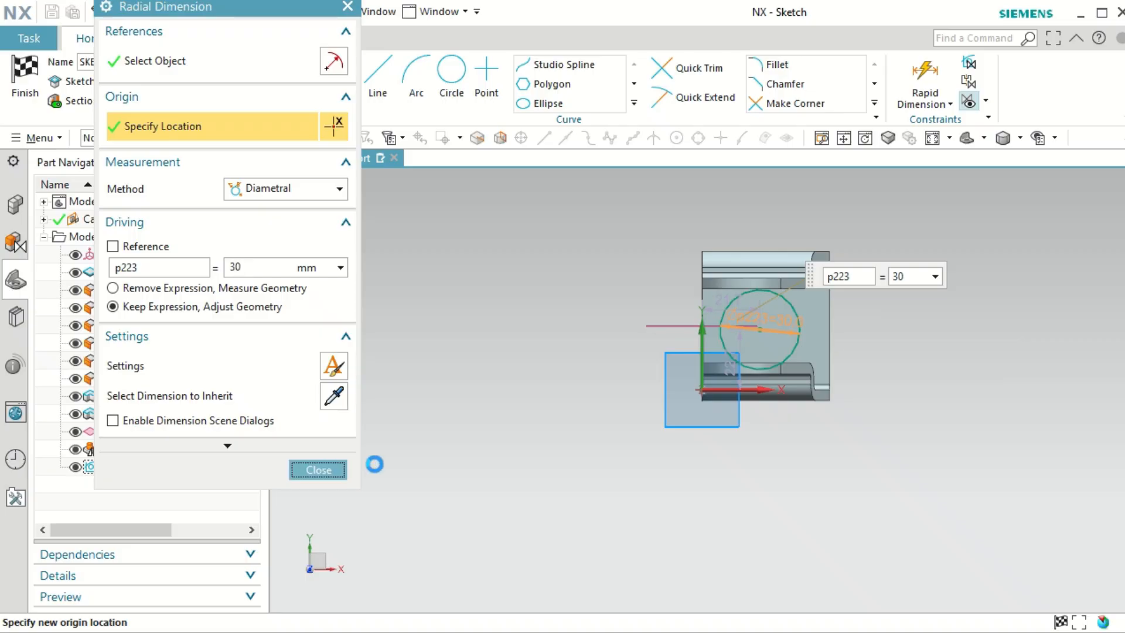
# Step: Set the circle centre's horizontal and vertical distances from the sketch origin axes to 24 mm each
pyautogui.doubleClick(721, 304)
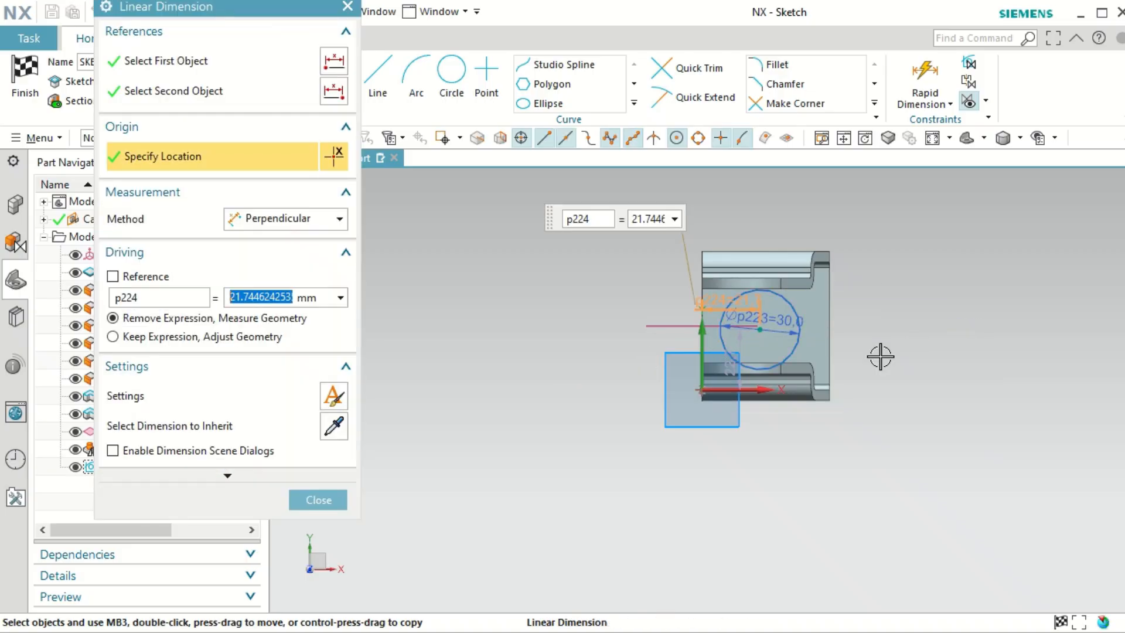
pyautogui.write('24')
pyautogui.press('Return')
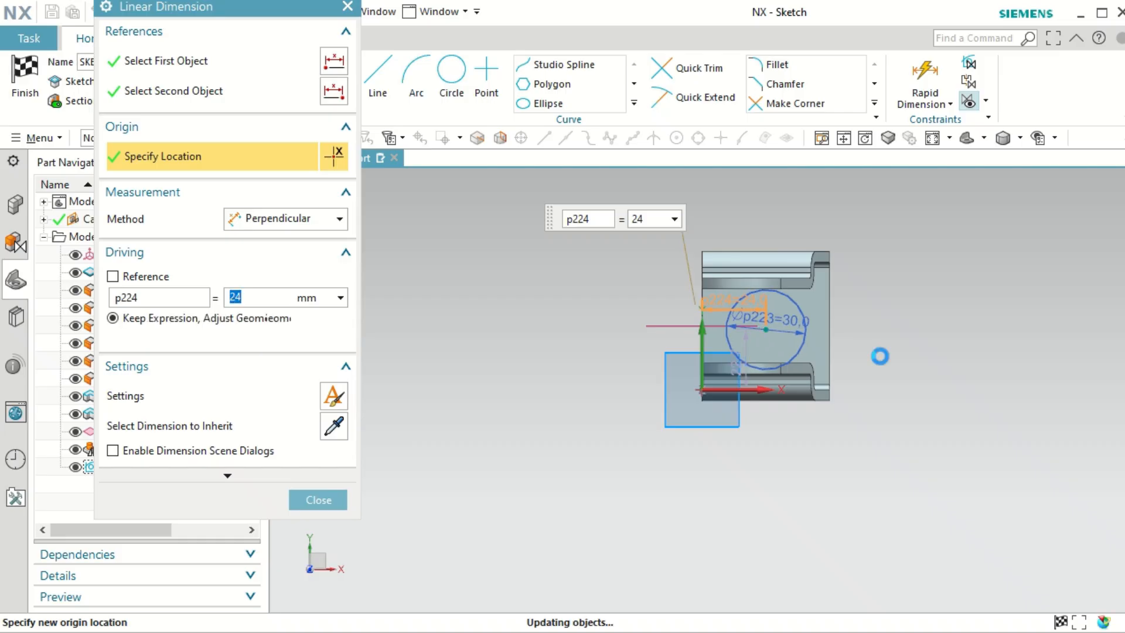
pyautogui.doubleClick(747, 356)
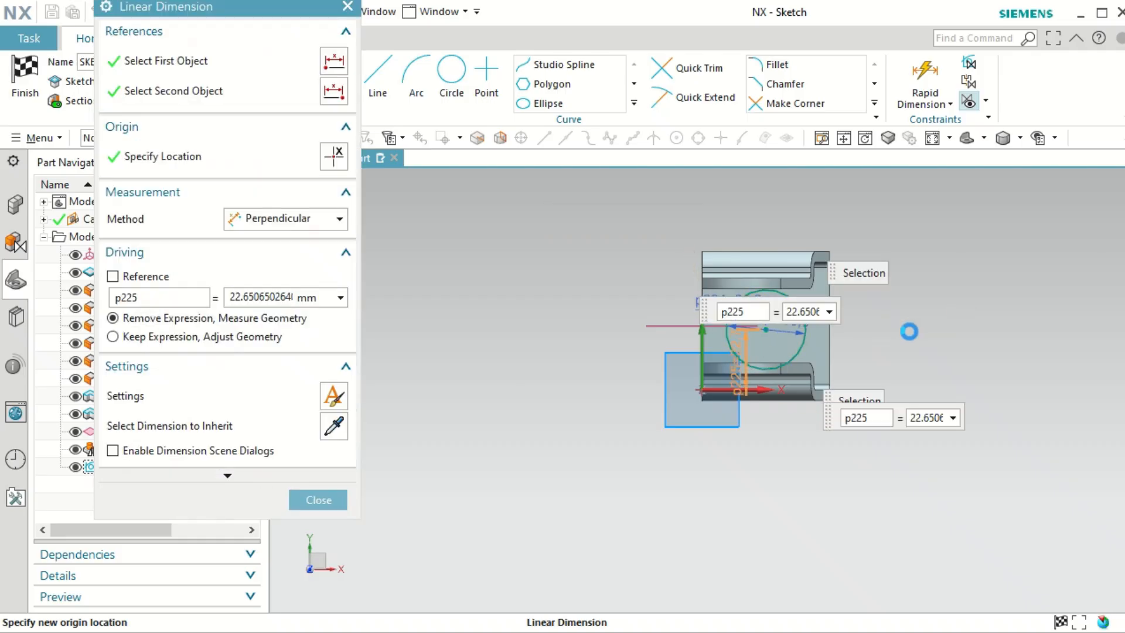
pyautogui.write('24')
pyautogui.press('Return')
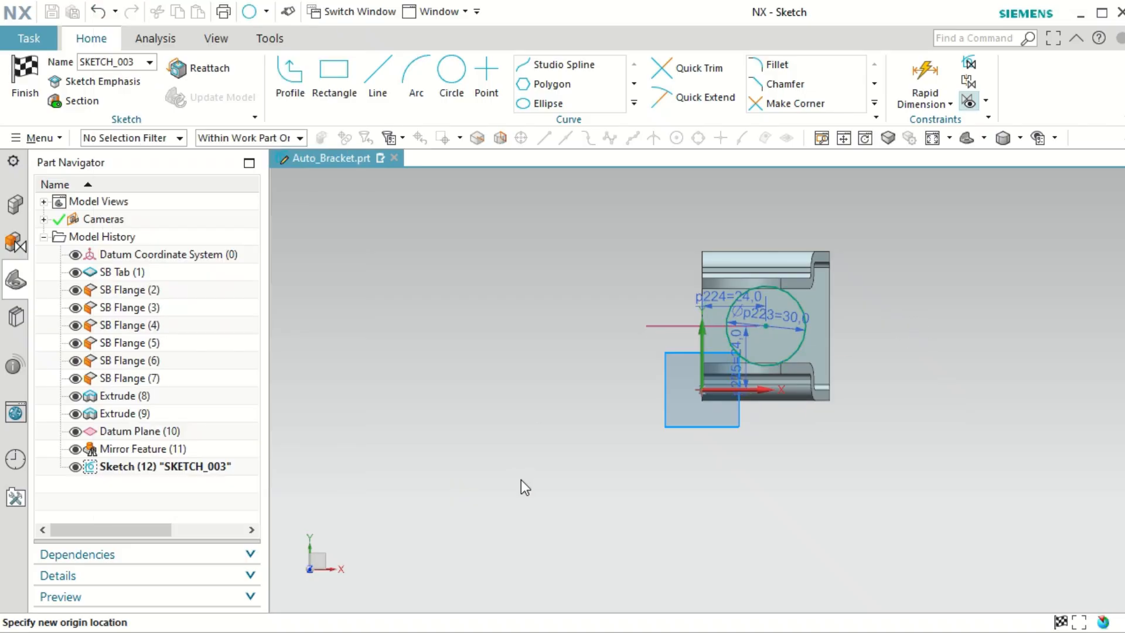
pyautogui.moveTo(550, 479)
pyautogui.mouseDown(button='middle')
pyautogui.moveTo(565, 459)
pyautogui.moveTo(620, 447)
pyautogui.moveTo(585, 411)
pyautogui.mouseUp(button='middle')
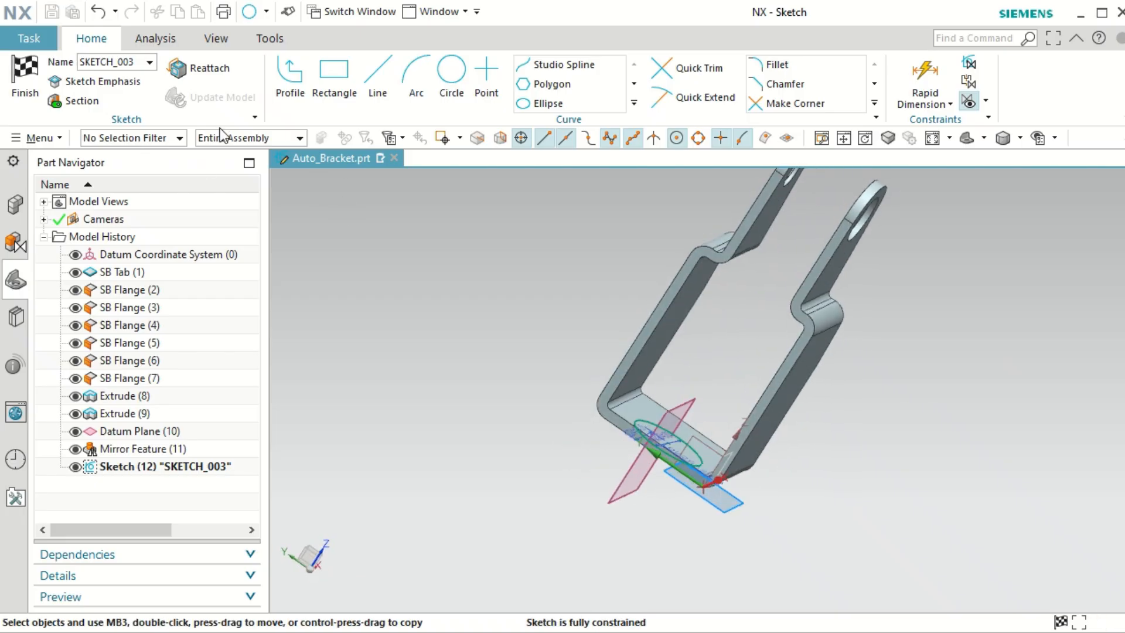
# Step: Subtract the 30 mm circle from the bracket's base by extruding from -8.5 mm to 0 mm in the reversed direction
pyautogui.click(82, 100)
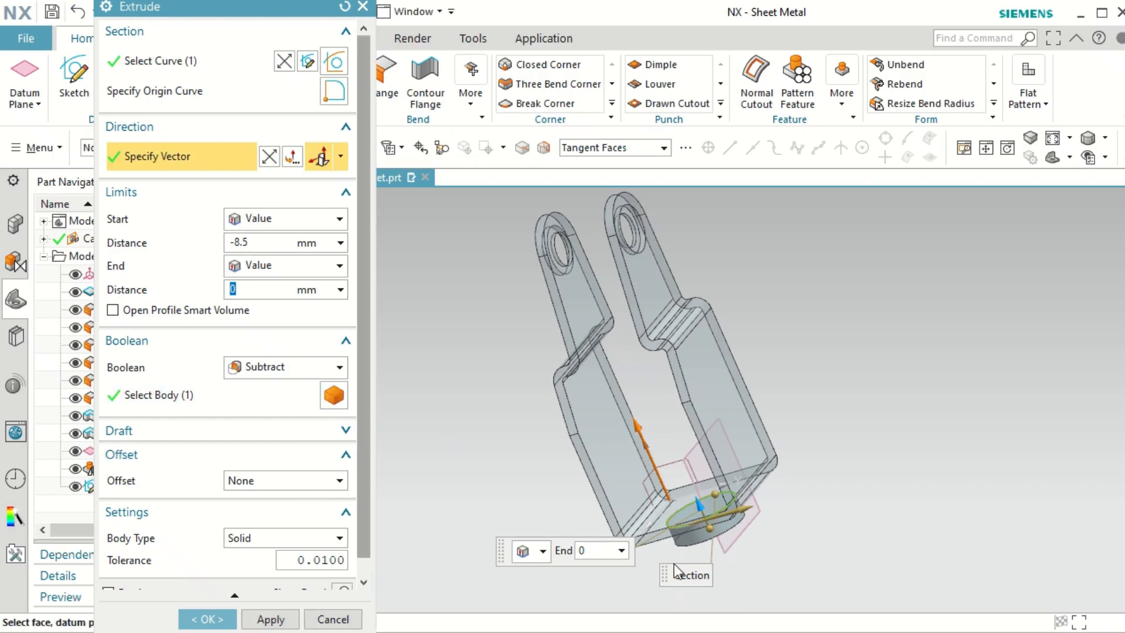
pyautogui.moveTo(774, 550); pyautogui.dragTo(809, 515, button='middle')
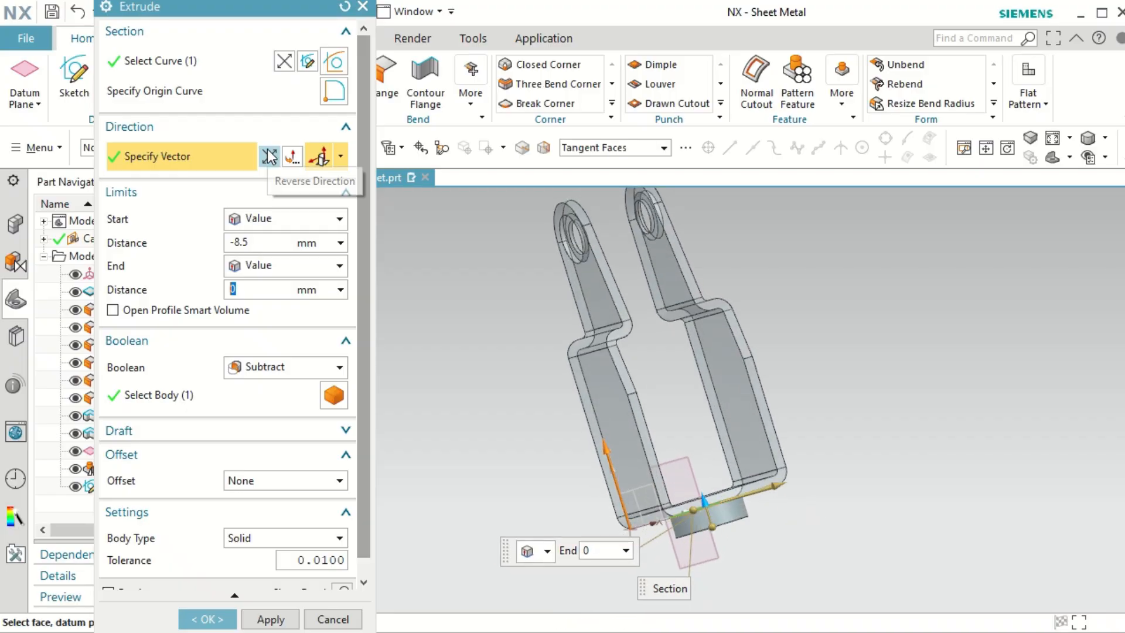
pyautogui.click(320, 155)
pyautogui.moveTo(816, 527); pyautogui.dragTo(815, 547, button='middle')
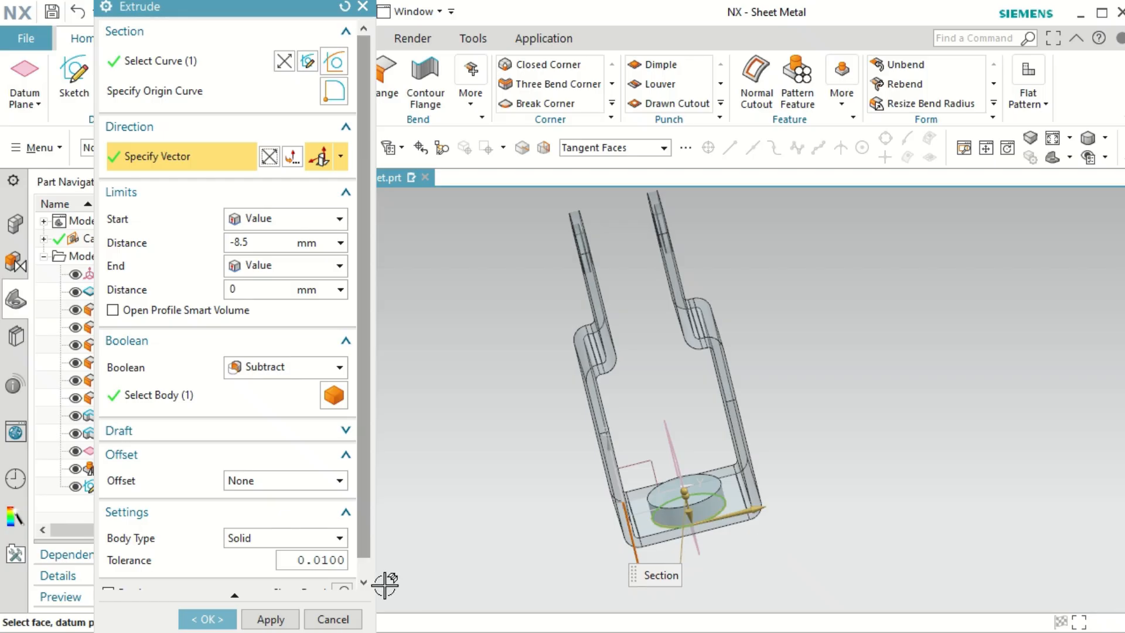
pyautogui.scroll(-1, 348, 590)
pyautogui.click(343, 577)
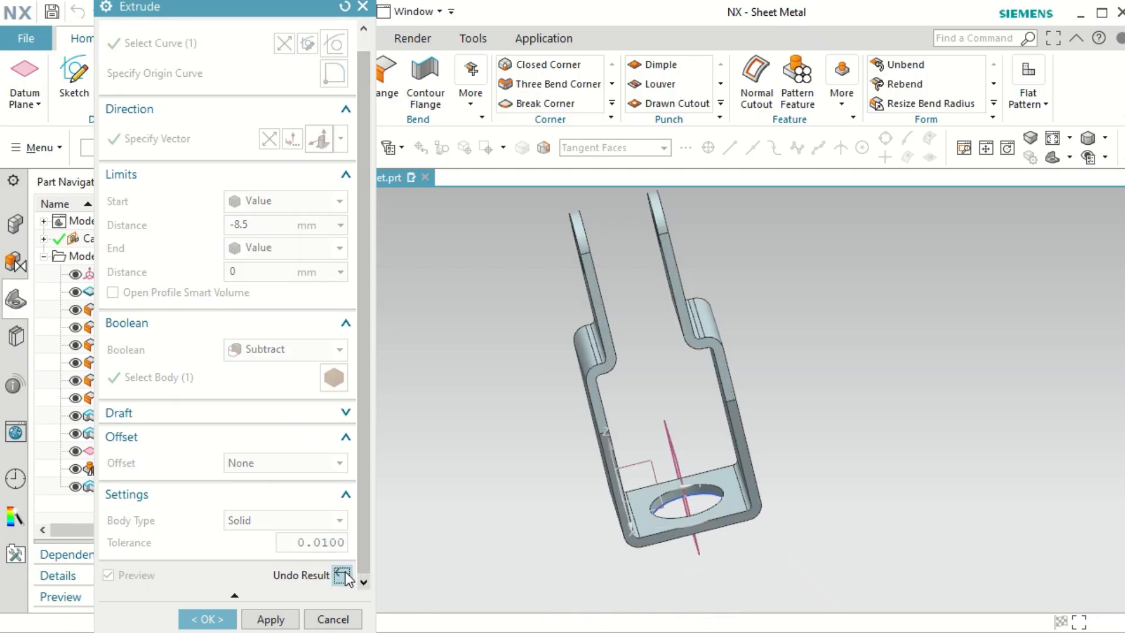
pyautogui.click(223, 620)
# Step: Hide the offset datum plane and the datum coordinate system, and inspect the bracket from several sides
pyautogui.moveTo(529, 487); pyautogui.dragTo(689, 469, button='middle')
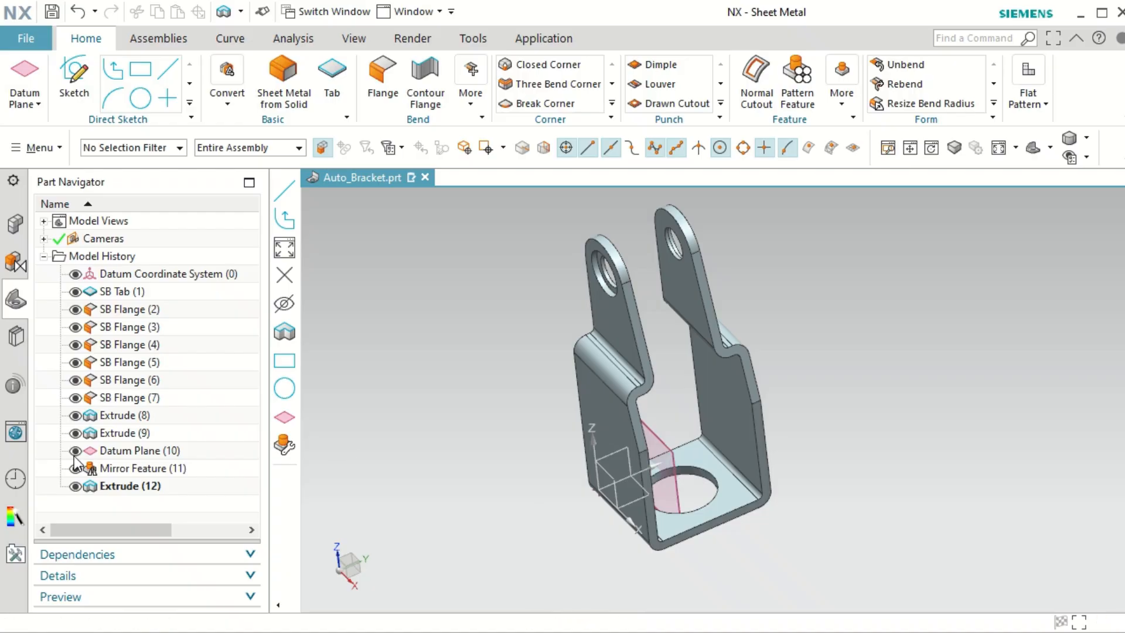
pyautogui.click(75, 451)
pyautogui.click(75, 275)
pyautogui.moveTo(615, 495); pyautogui.dragTo(654, 503, button='middle')
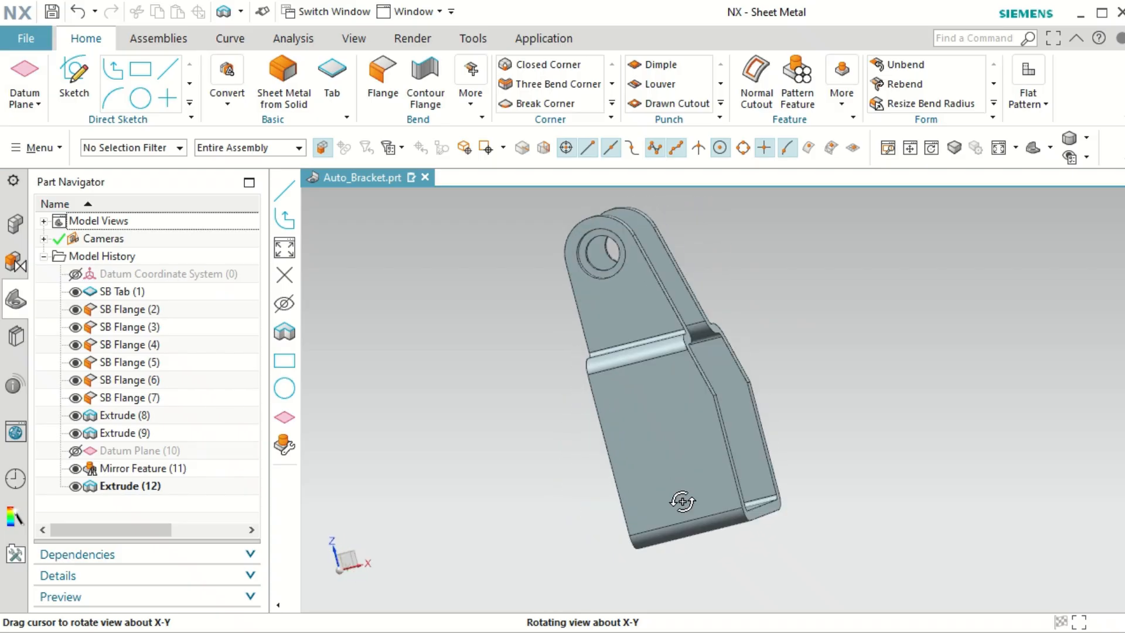
pyautogui.moveTo(626, 531); pyautogui.dragTo(578, 539, button='middle')
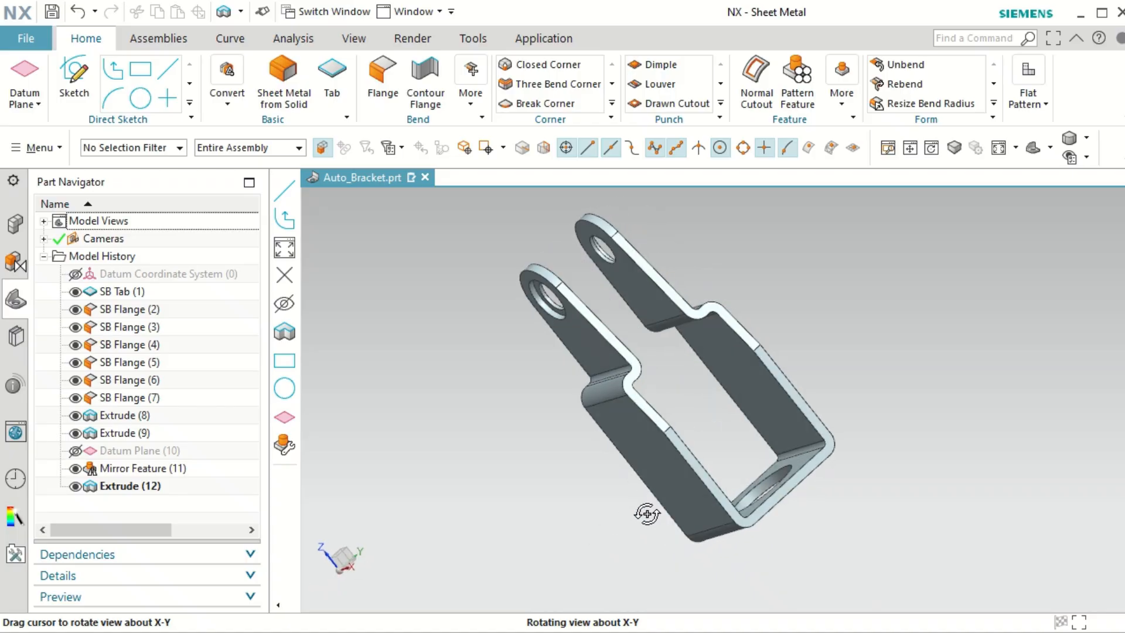